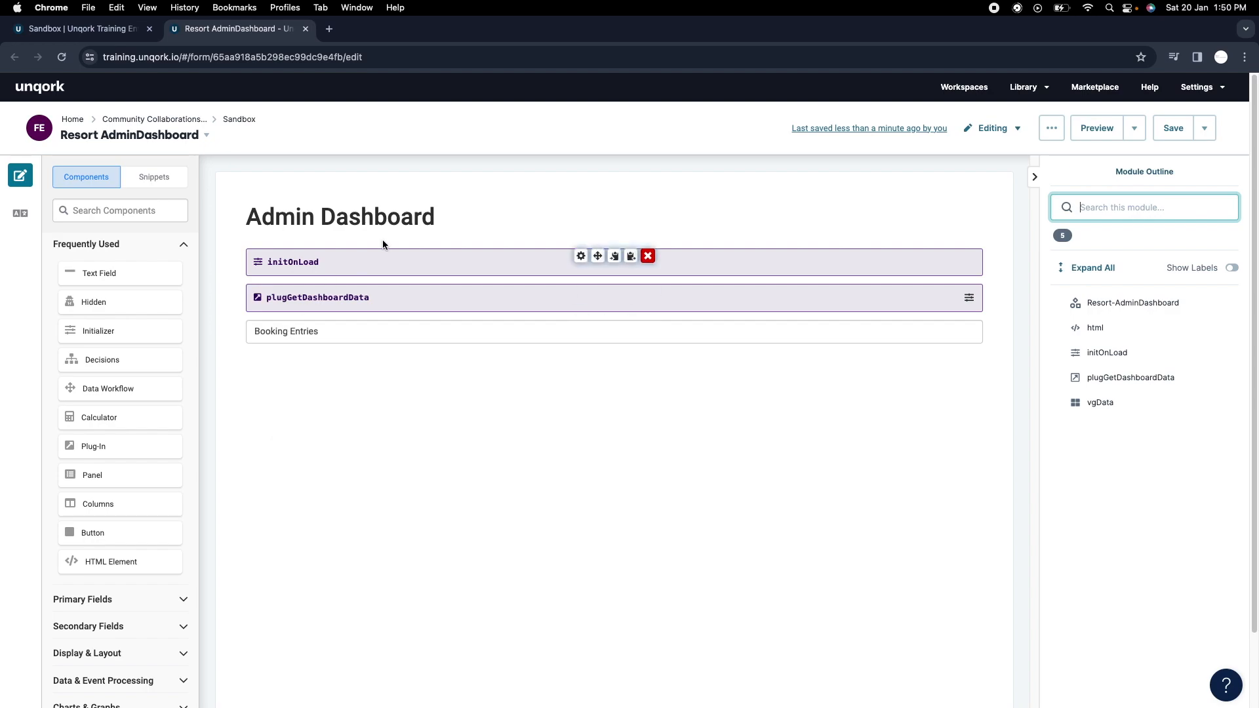
Preview the Resort AdminDashboard module and view its booking entries table.
click(1097, 132)
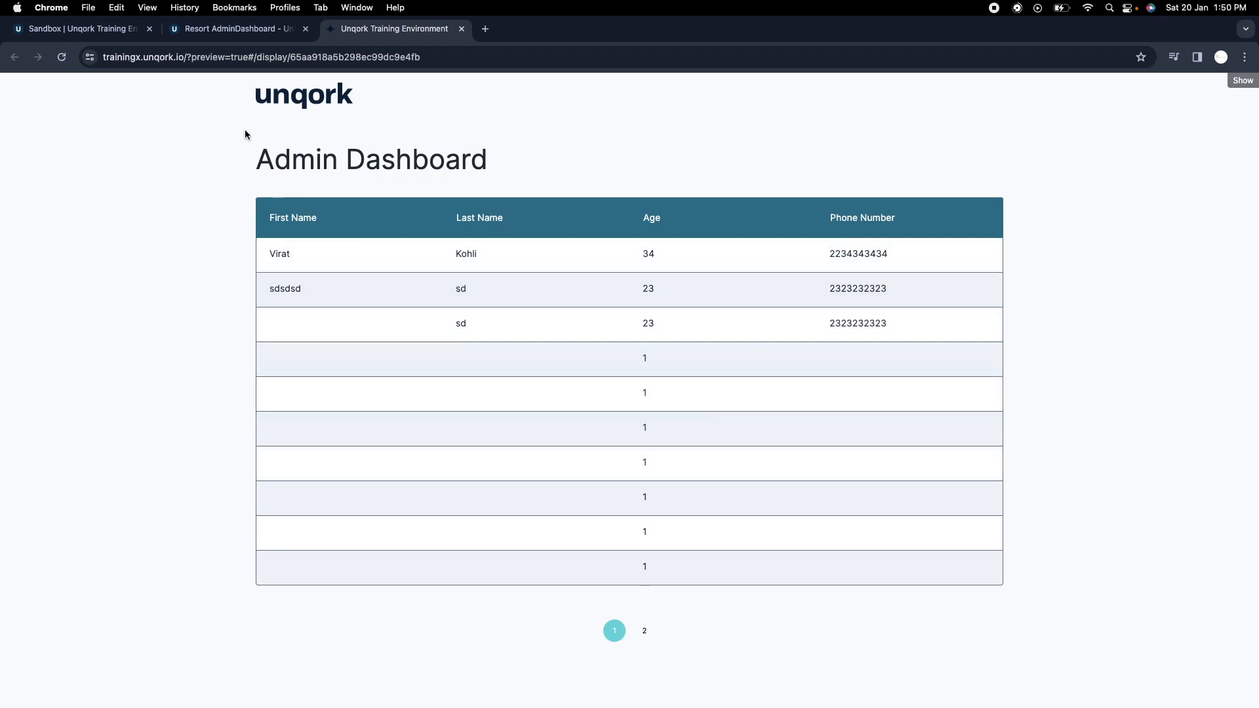
click(270, 33)
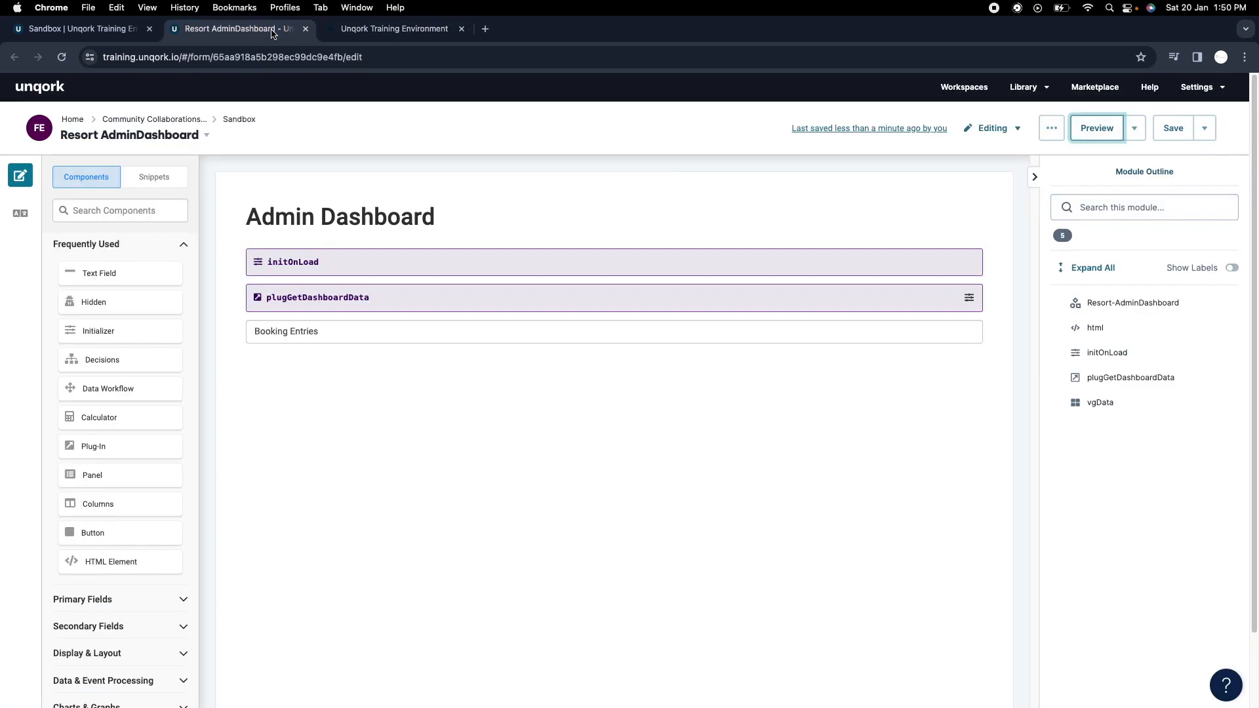
click(394, 29)
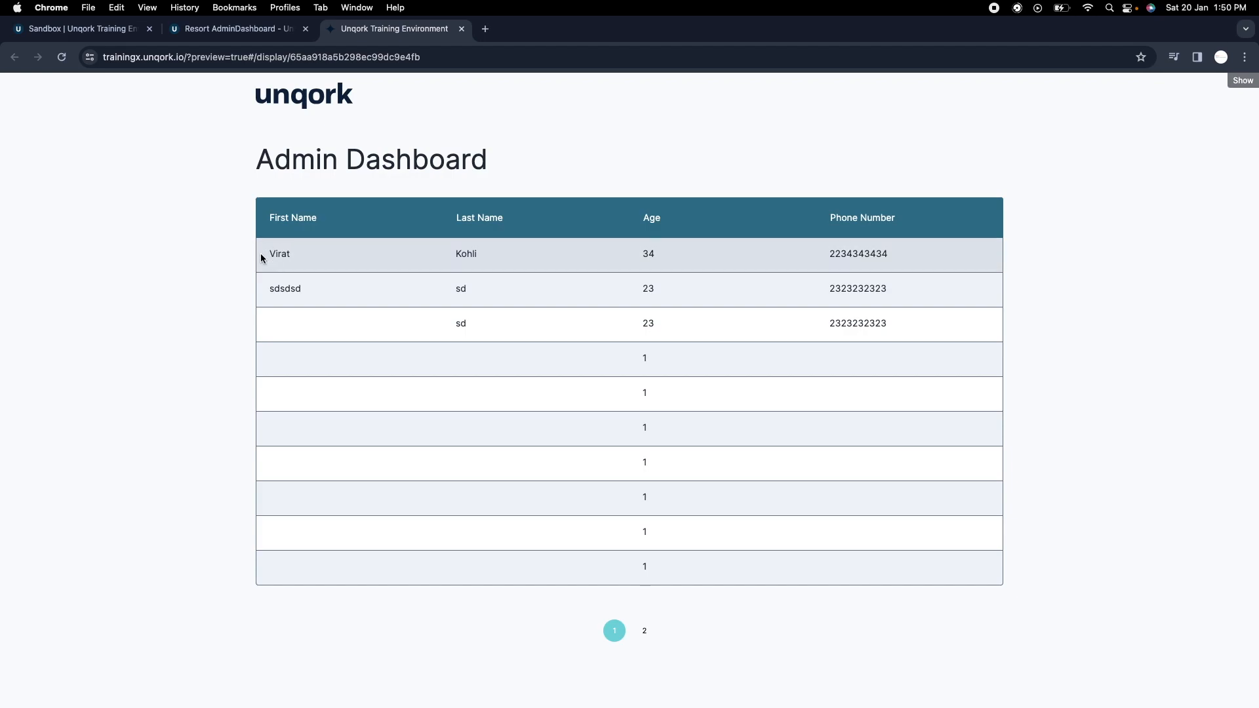
Open the browser's developer console on the preview page and clear its log.
right_click(1100, 271)
click(1166, 504)
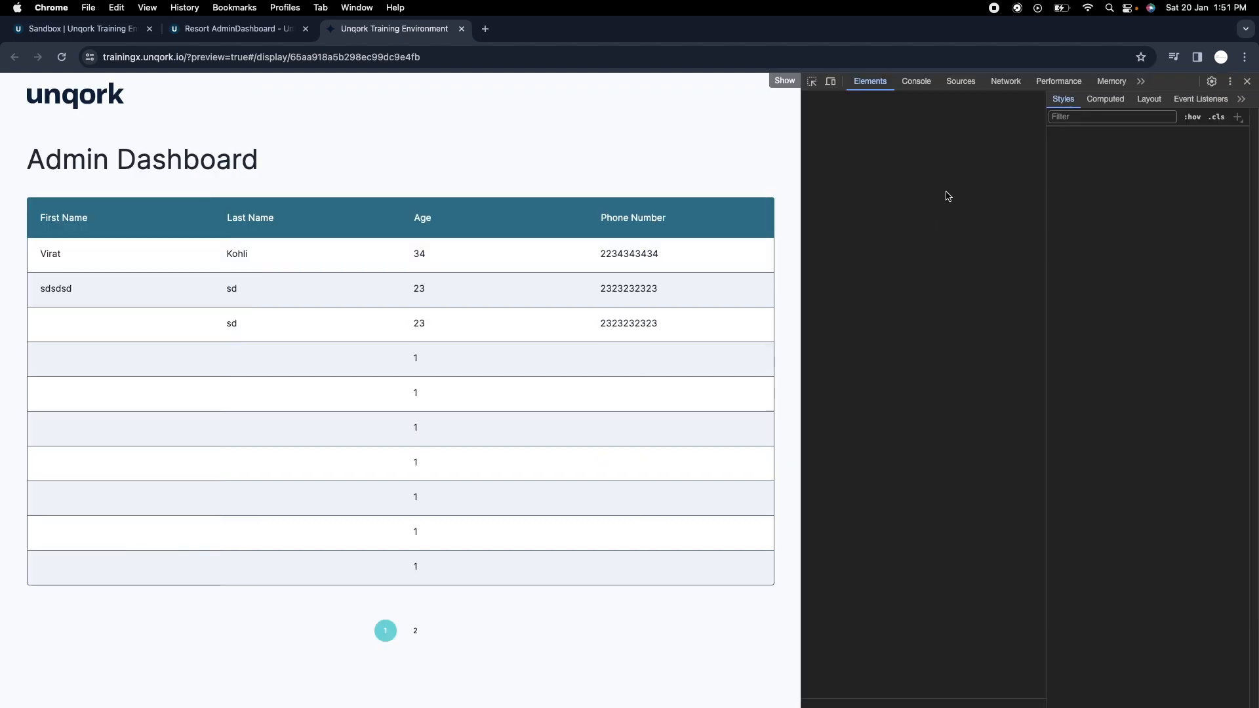
click(921, 84)
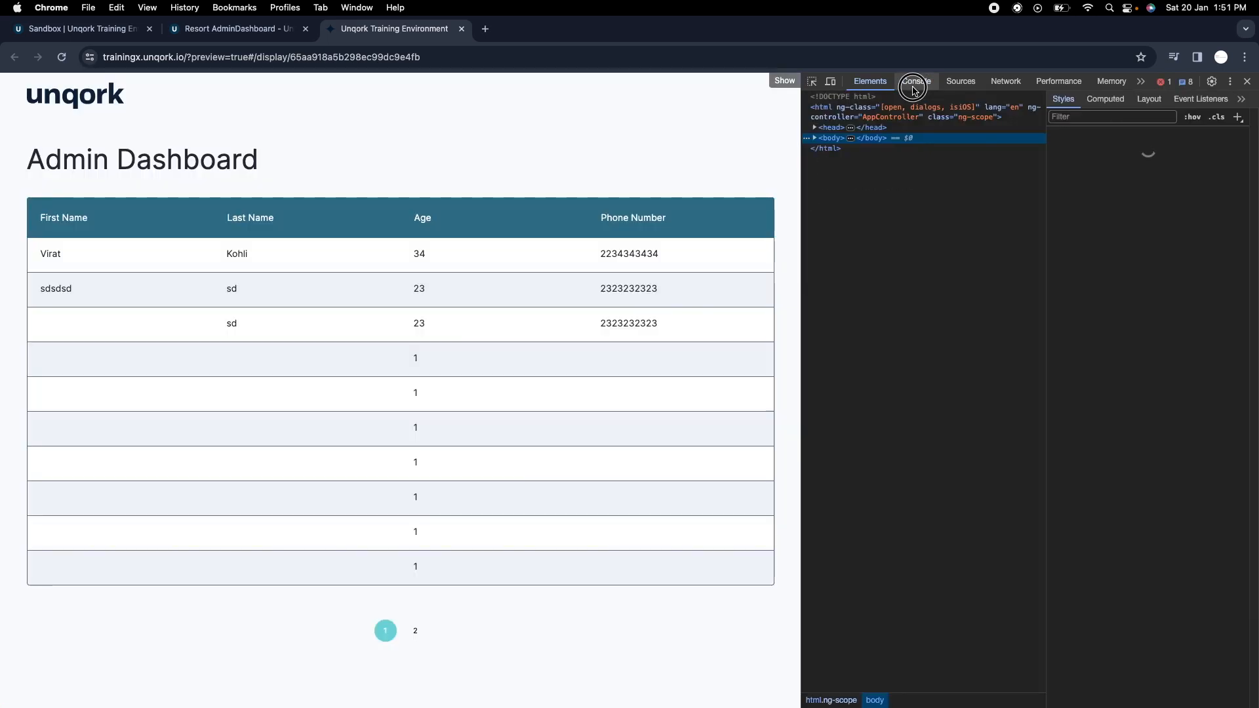
click(914, 86)
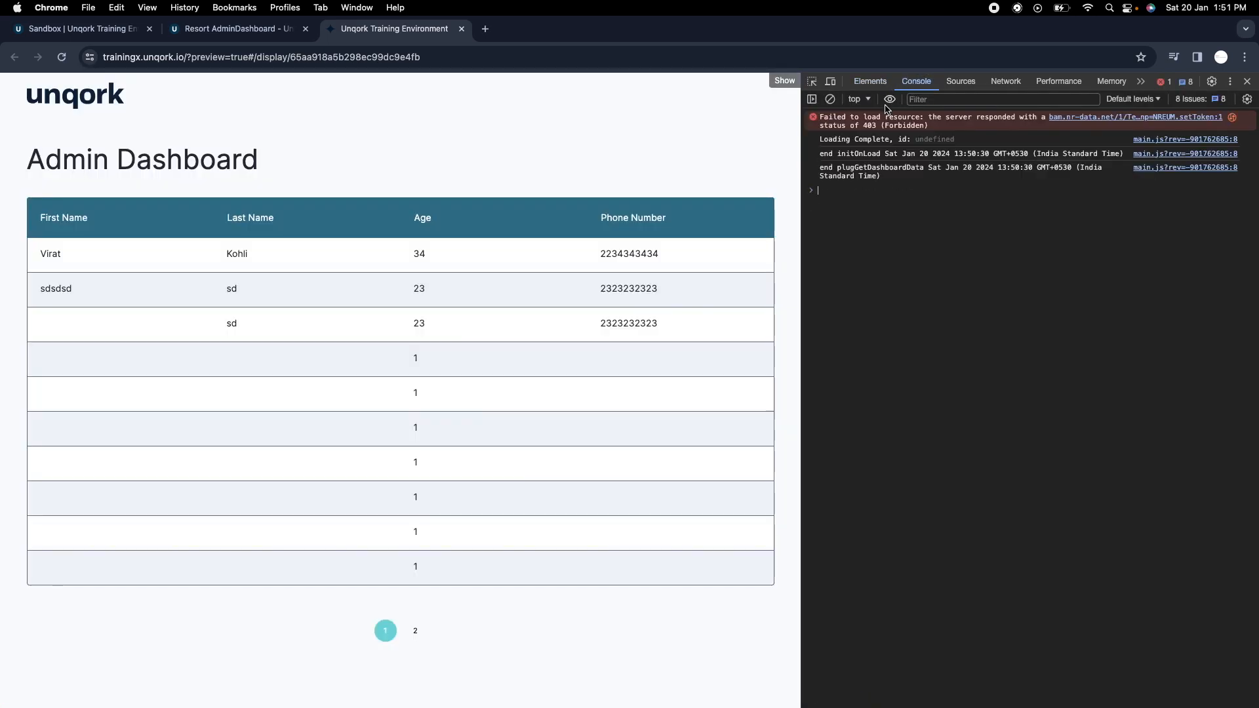
click(829, 99)
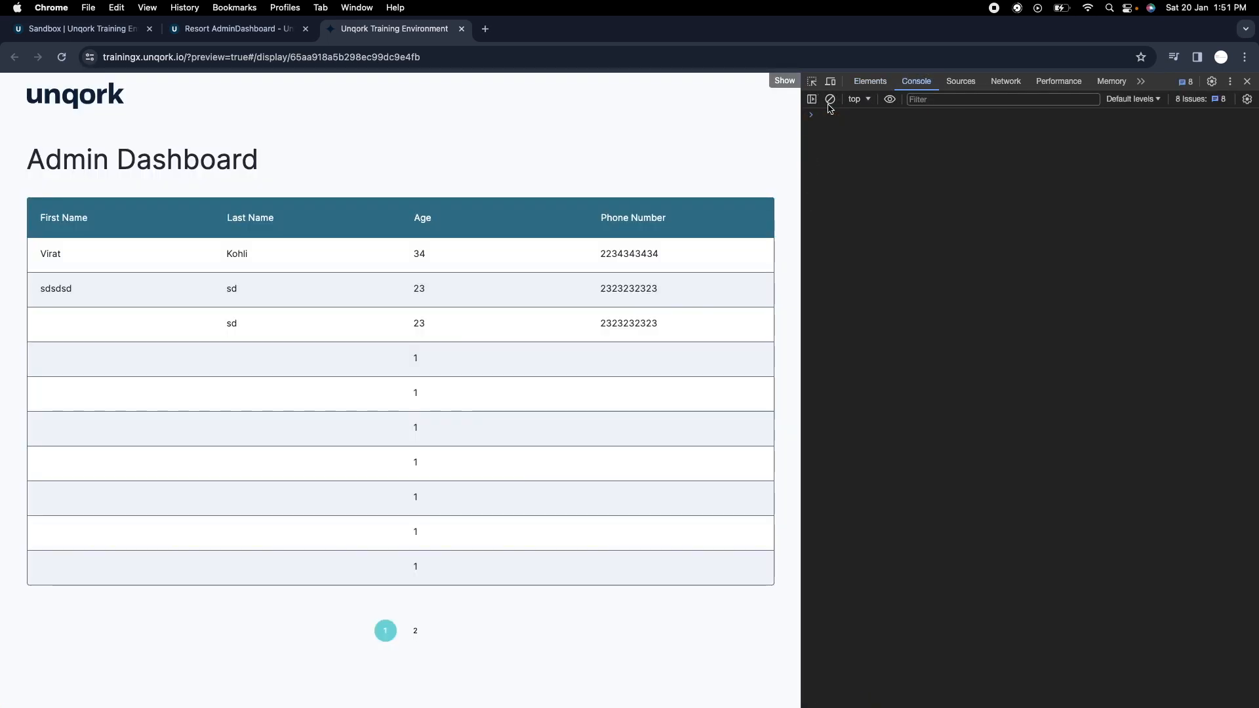
In the console, set the submission's currentUser to an empty string and output angular.element('.unqorkio-form').scope().submission.
text(angular.element('.unqorkio-form').scope().submission.data.currentUser = "";)
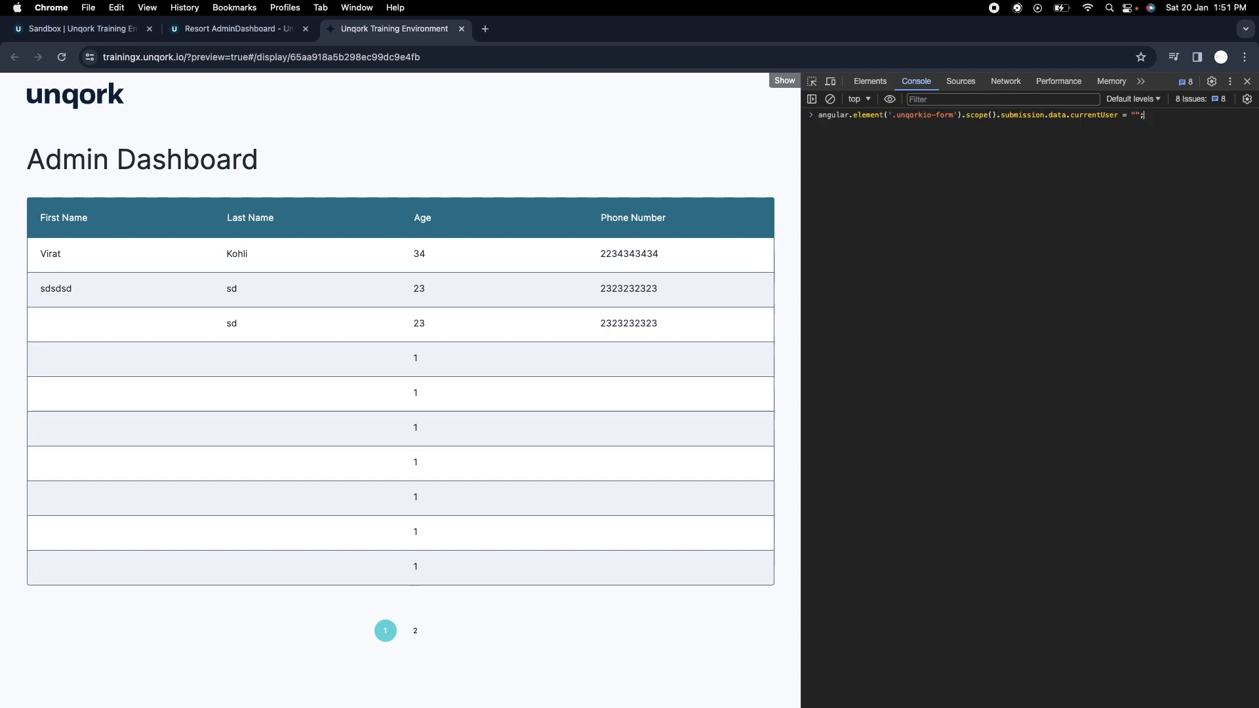
key(Return)
click(829, 99)
text(angular.element('.unqorkio-form').scope().submission)
key(Return)
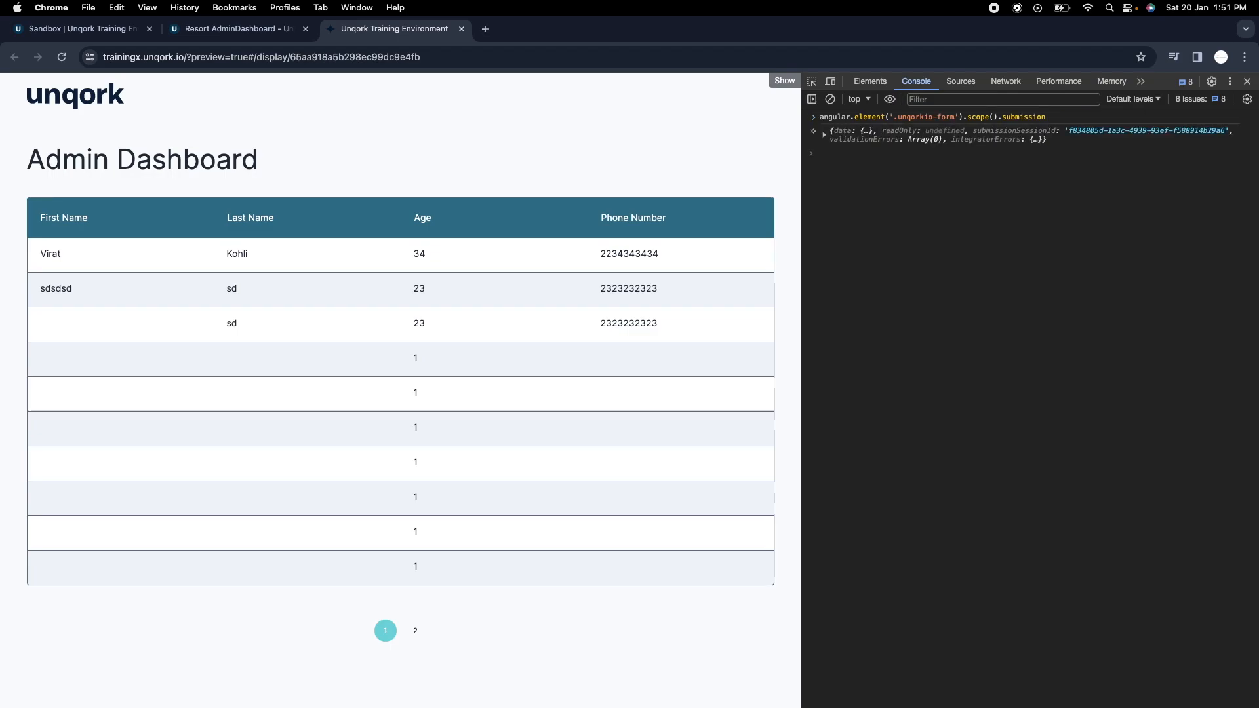
Expand the submission data to the first plugGetDashboardData record, examine its id, and clear the console.
click(824, 134)
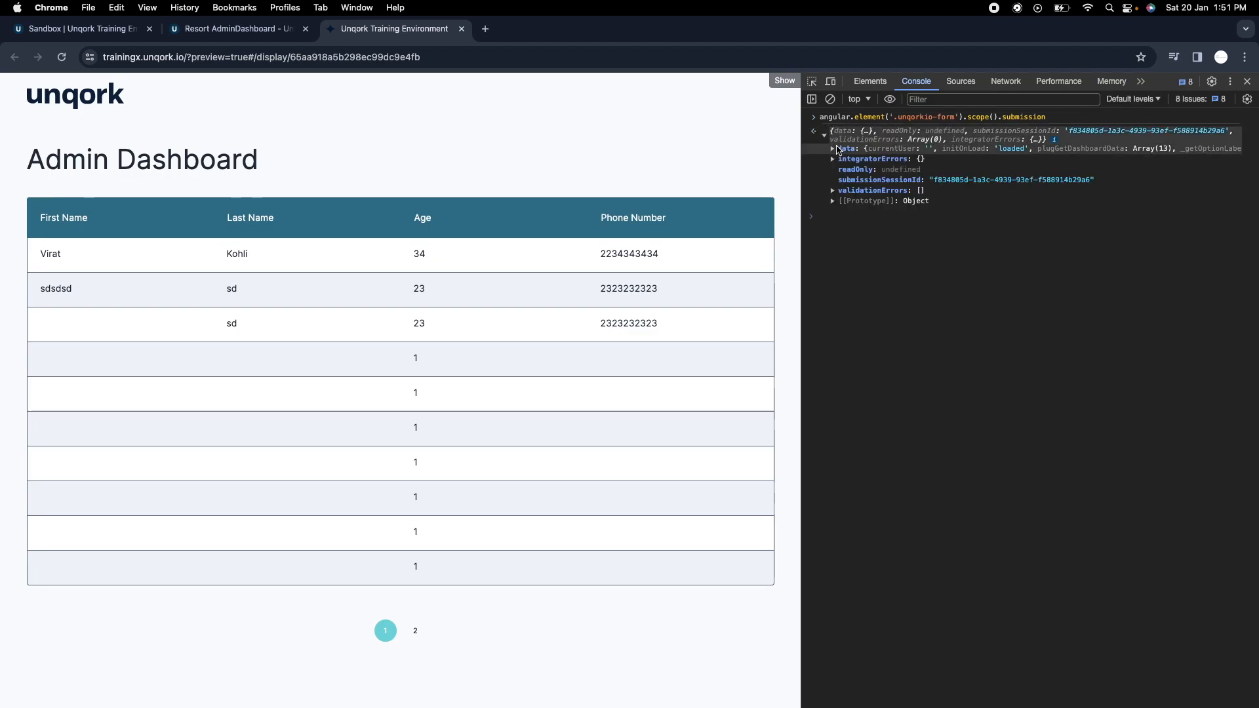
click(841, 149)
click(841, 180)
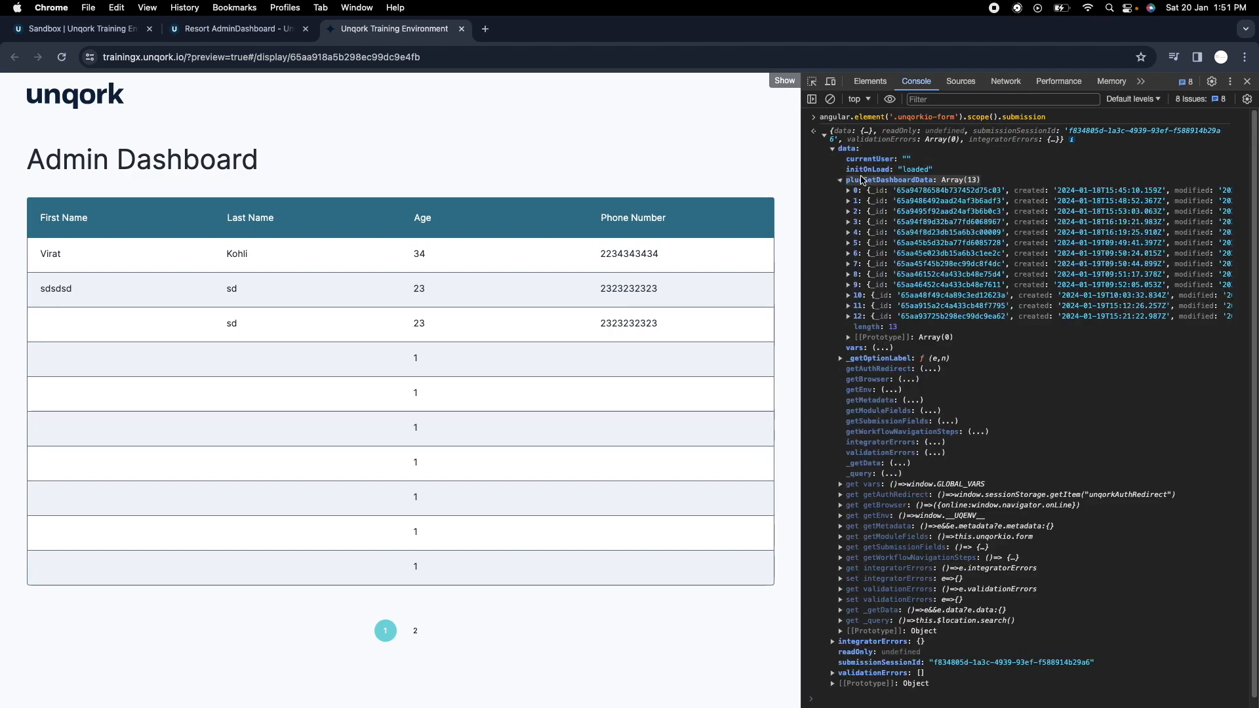
click(870, 193)
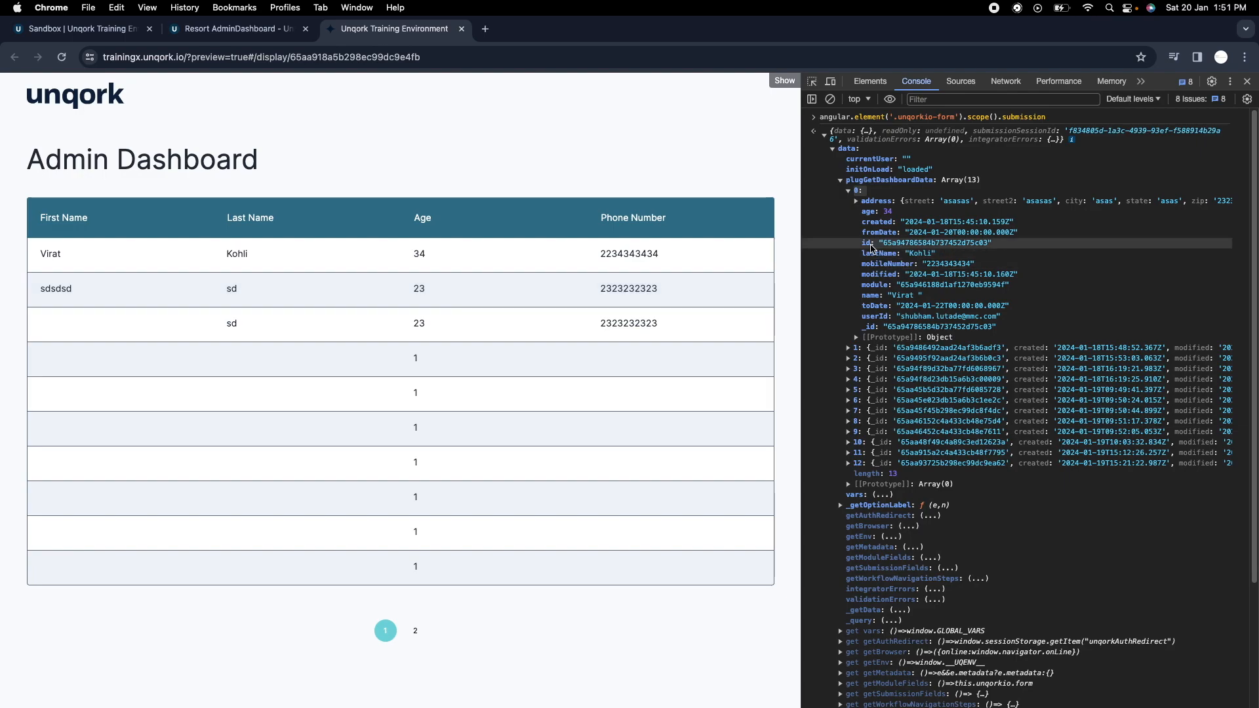
triple_click(866, 243)
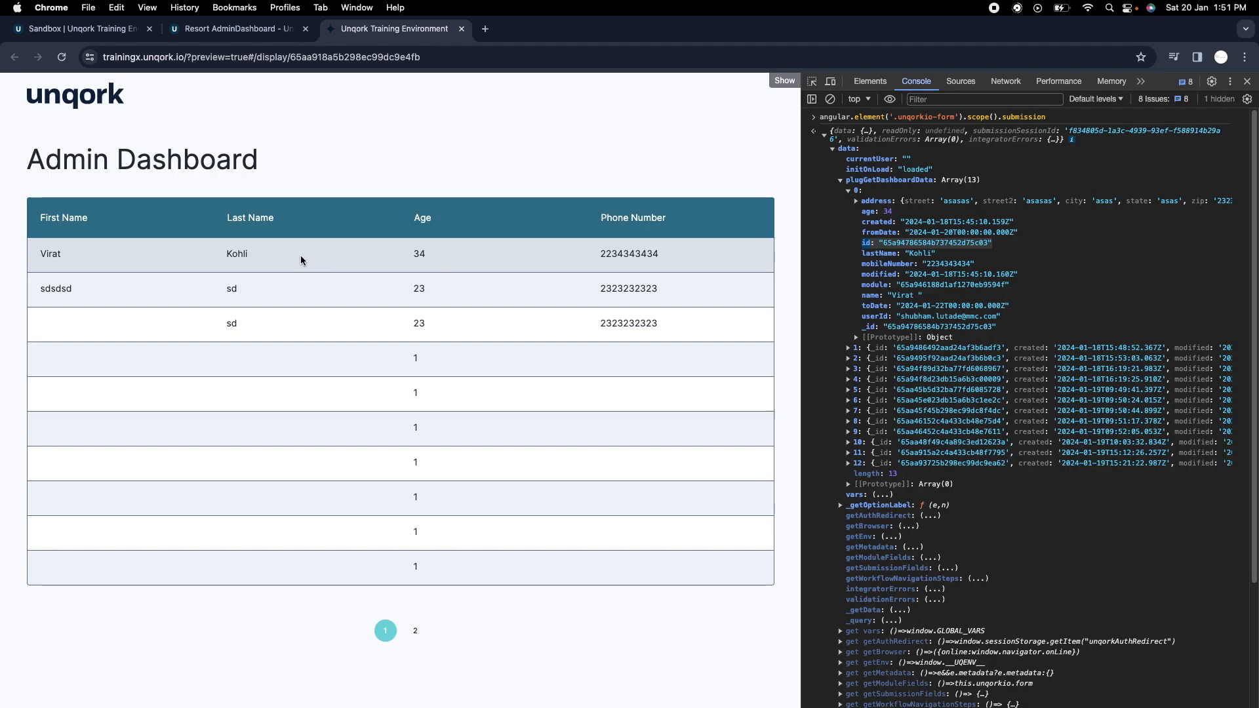
click(883, 244)
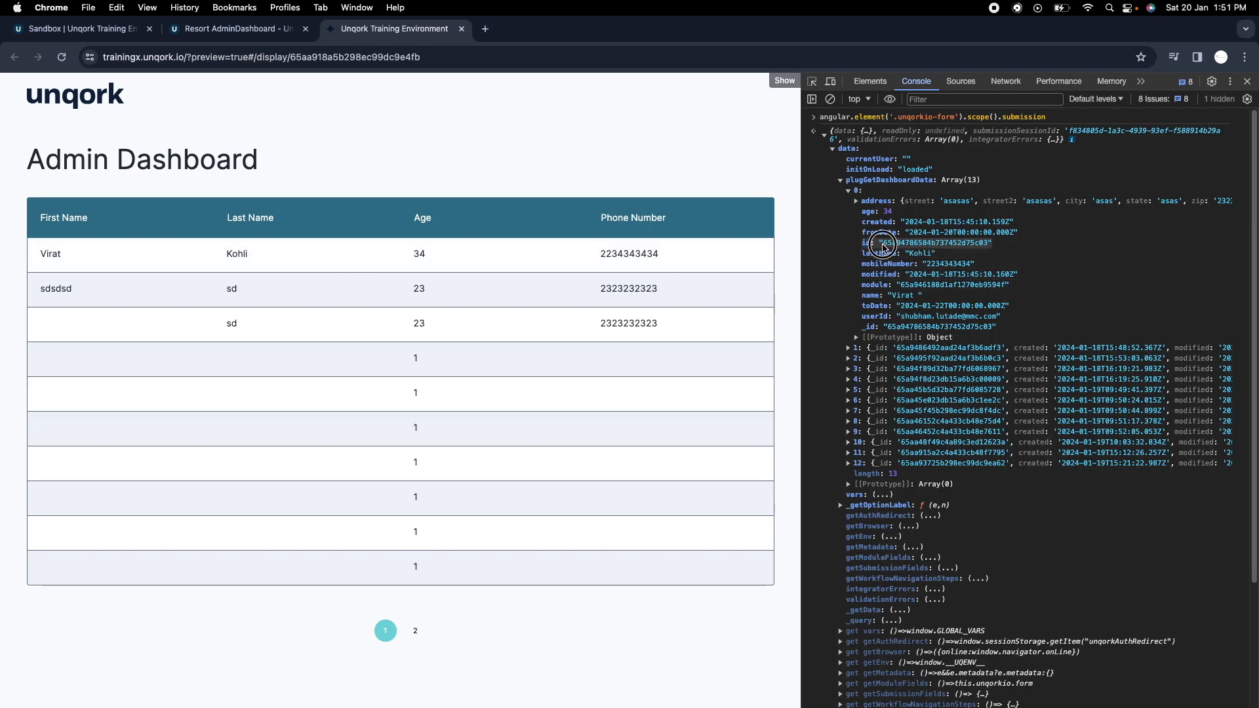
drag(883, 244, 991, 250)
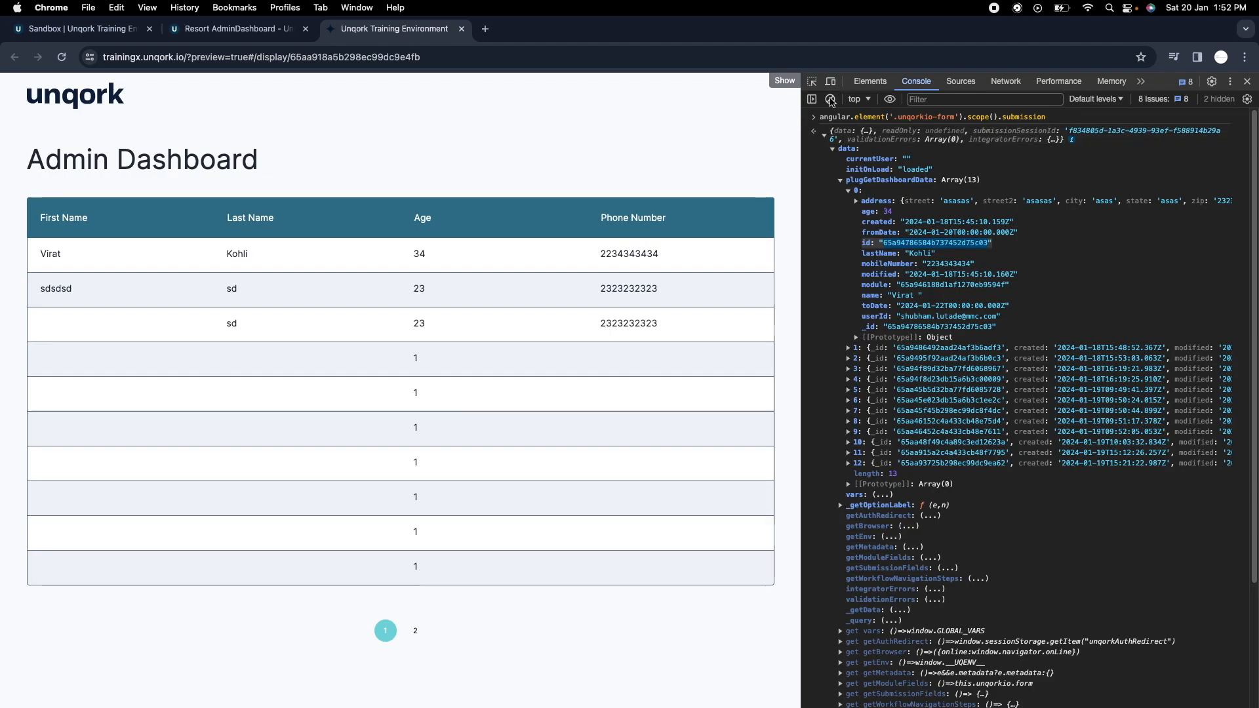
click(831, 100)
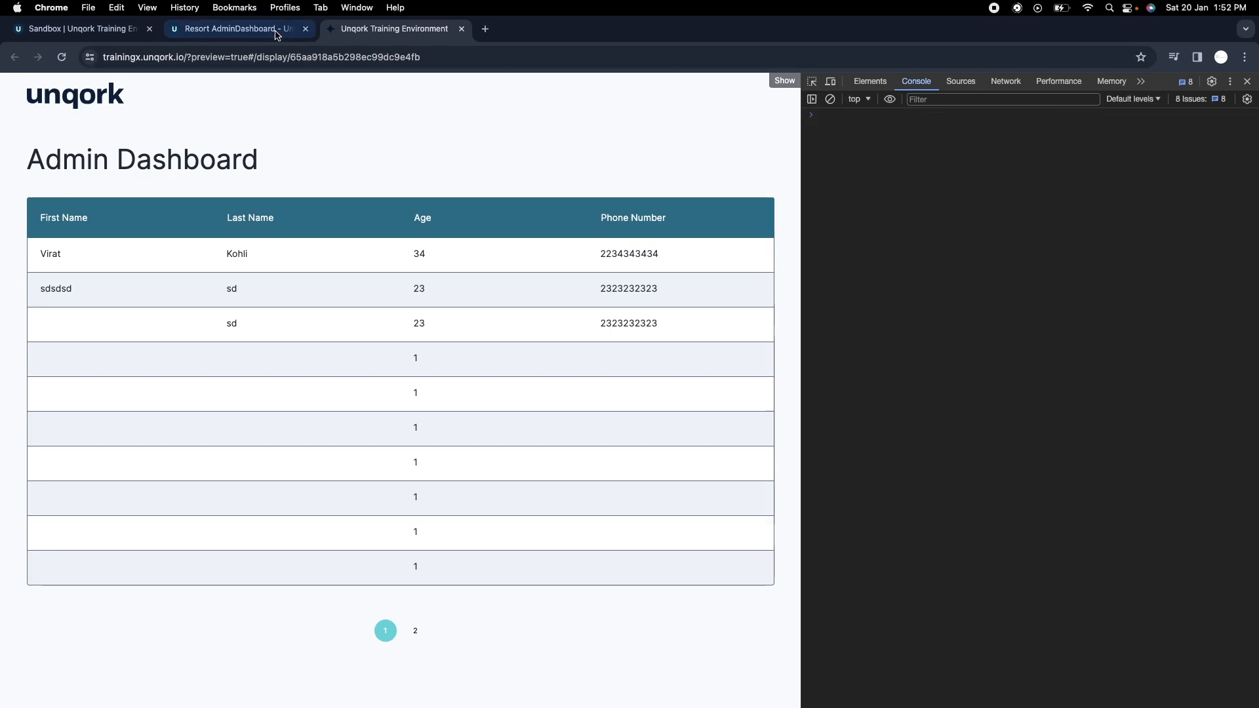
Examine the Booking Entries ViewGrid's settings in the module editor, especially Select Row Output, and close them without saving.
click(236, 28)
click(581, 328)
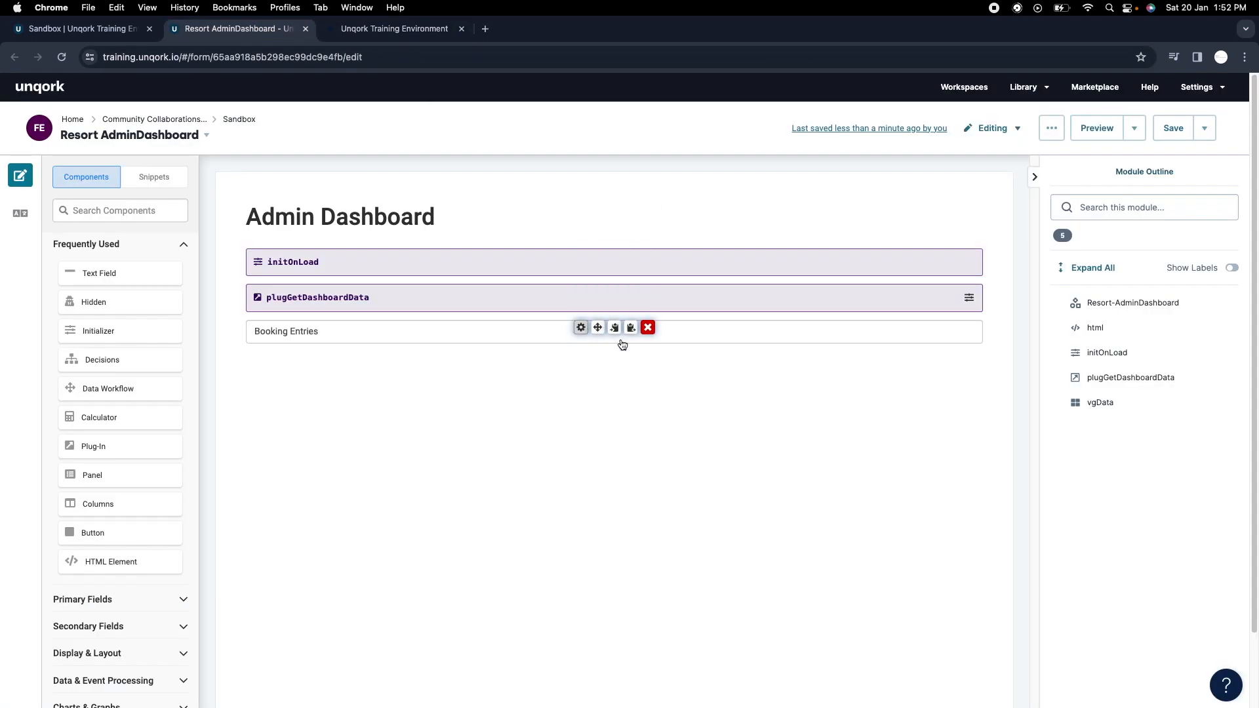
scroll(638, 459, down, 5)
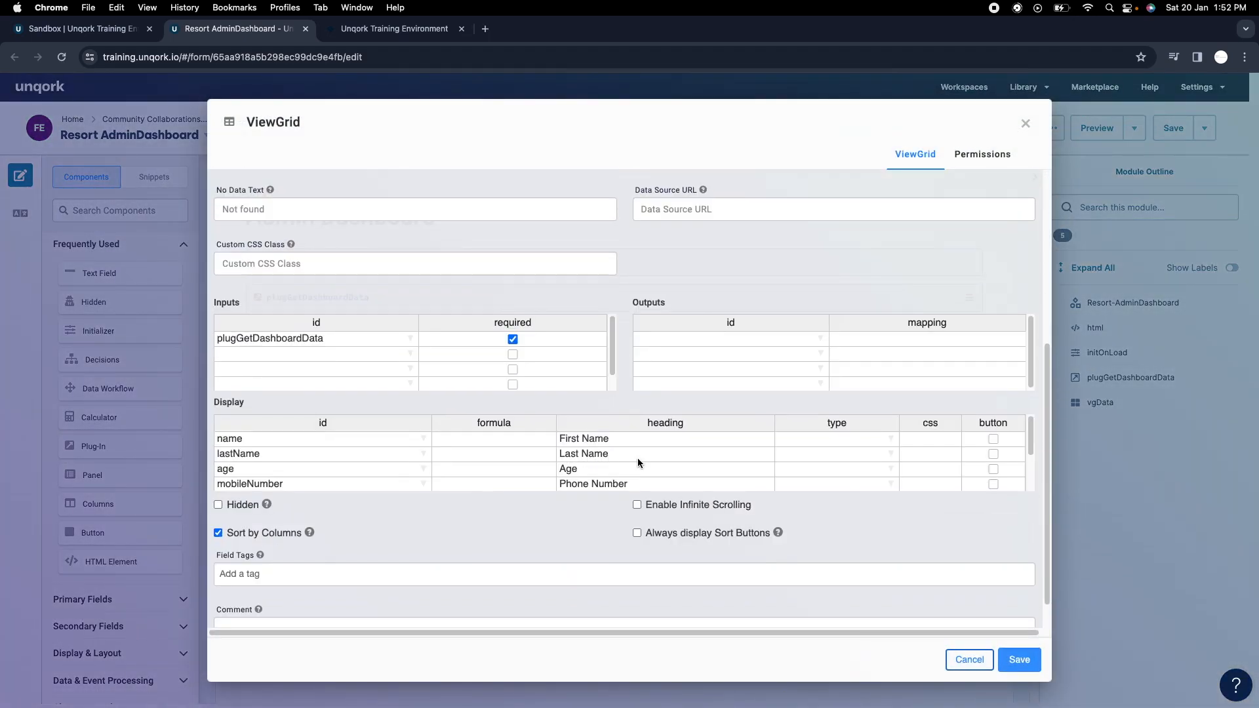
scroll(443, 333, up, 2)
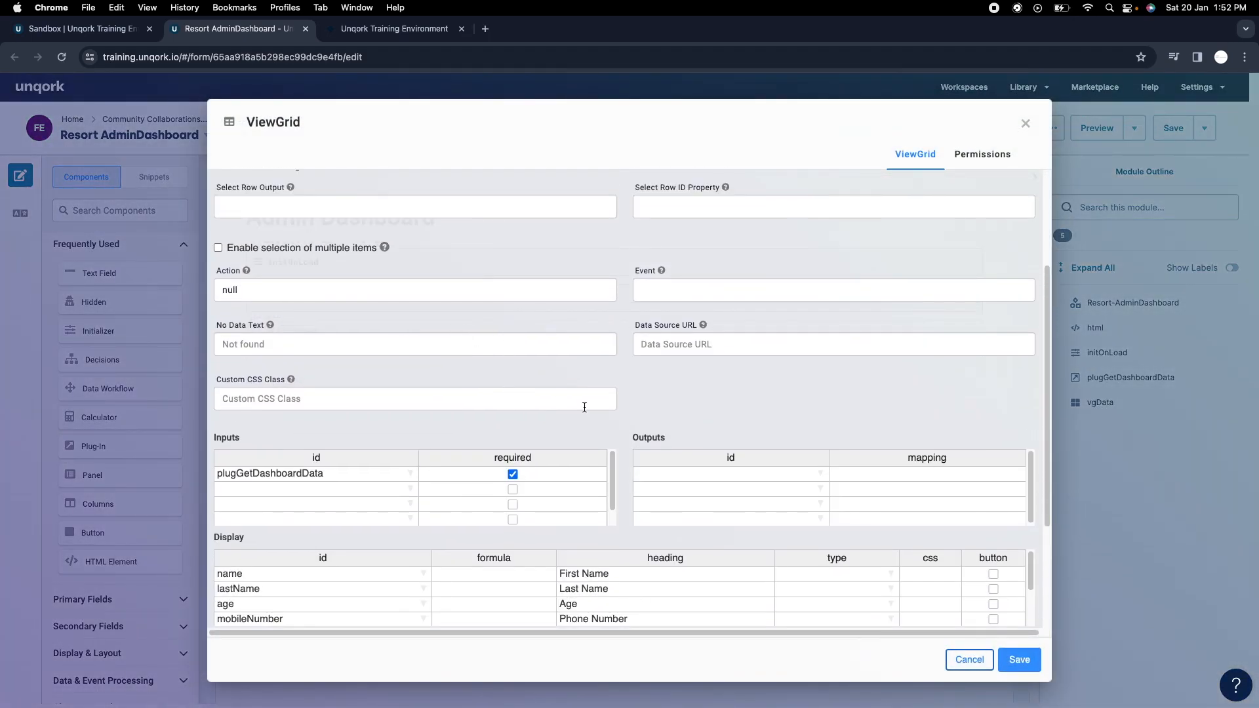
scroll(666, 390, down, 1)
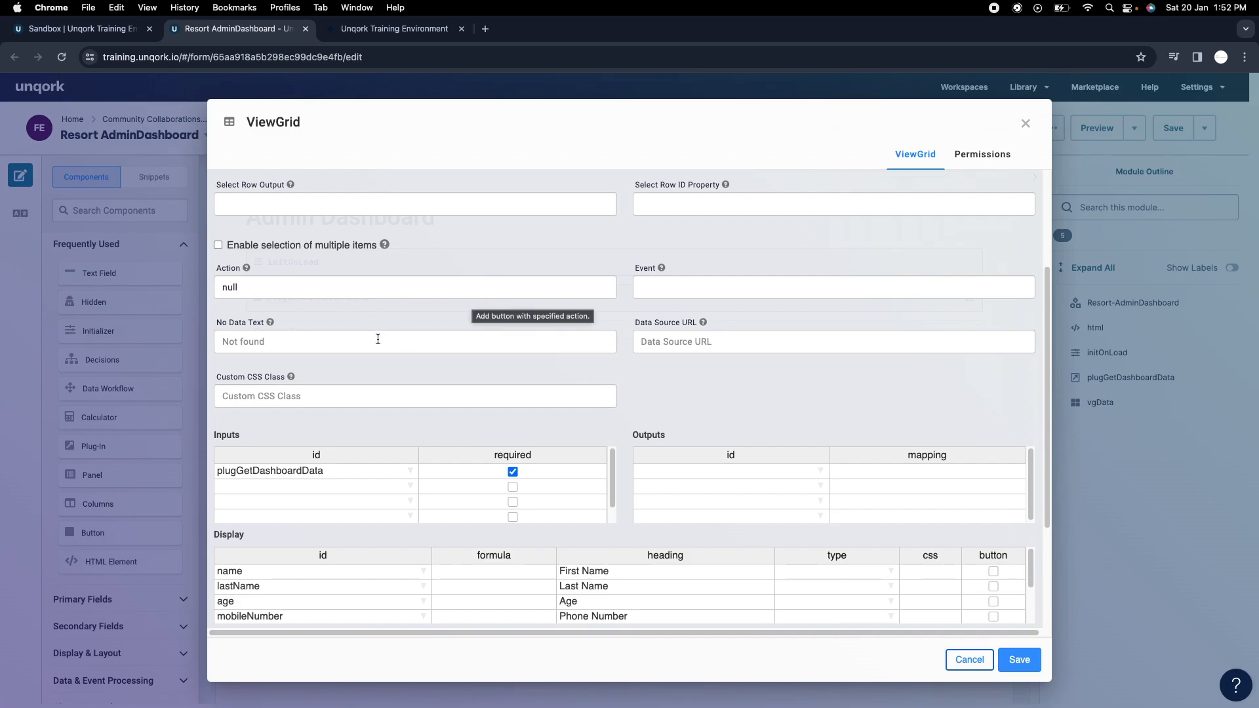
scroll(330, 315, up, 2)
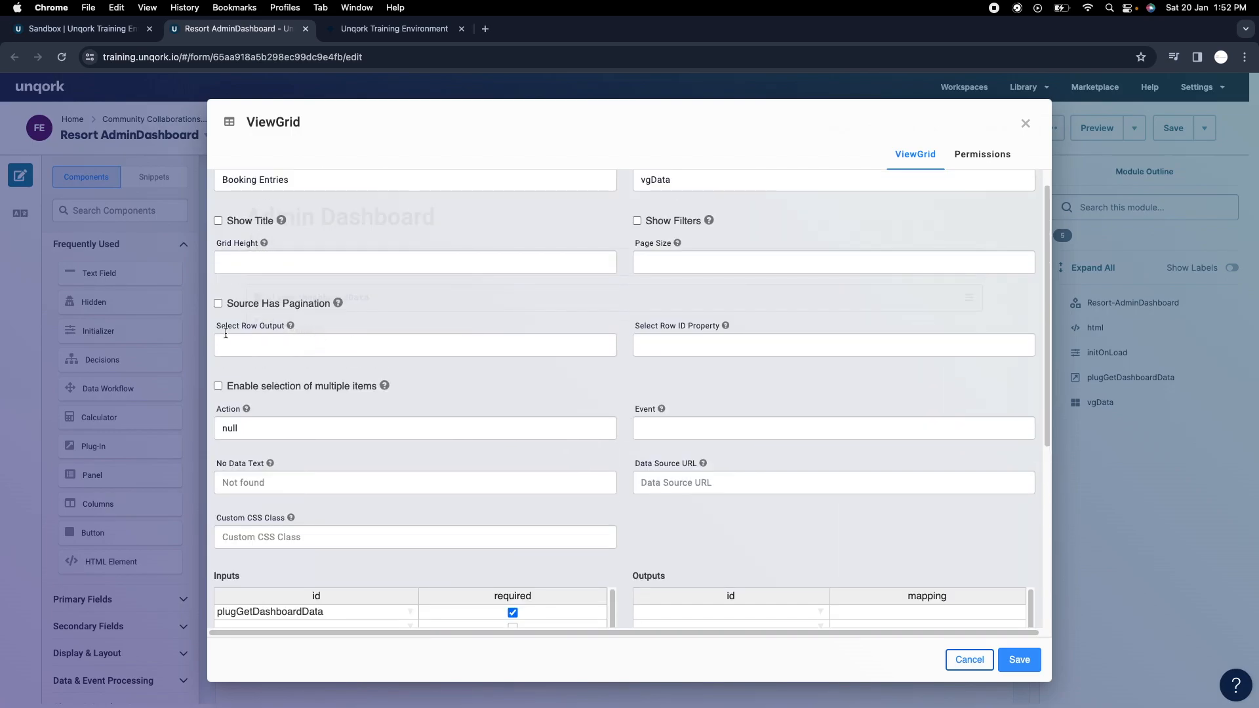
mouse_move(289, 328)
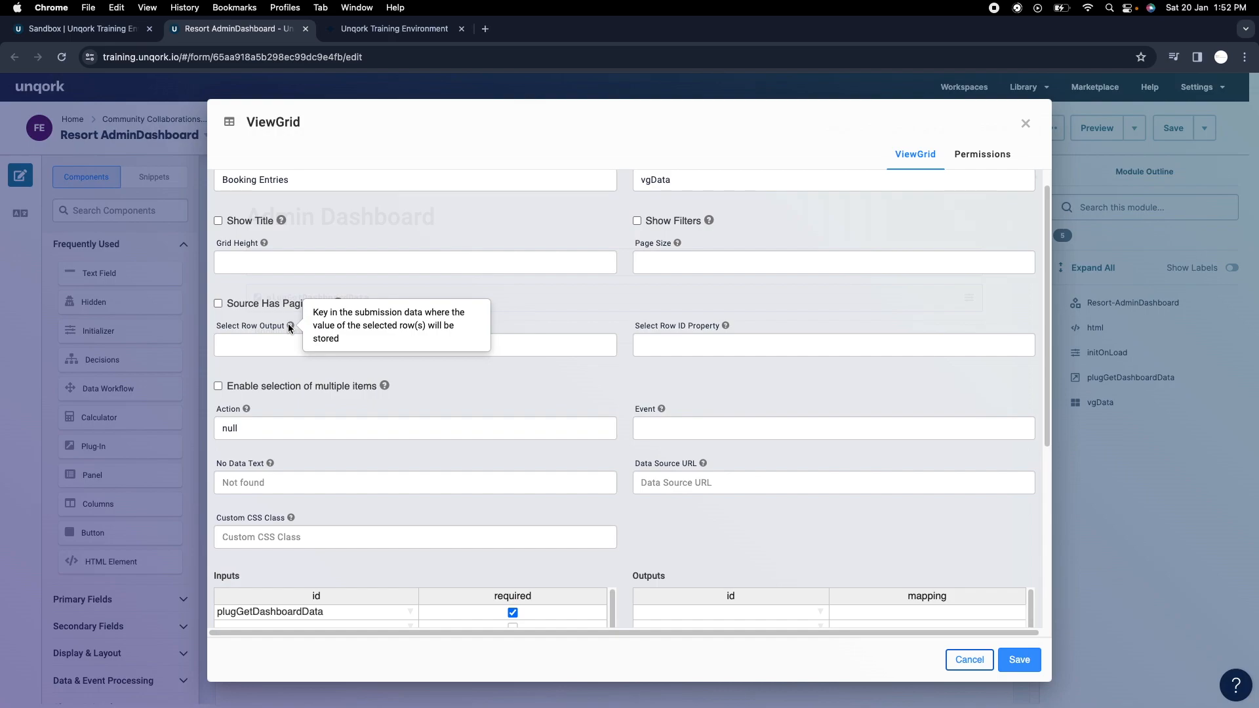
click(287, 340)
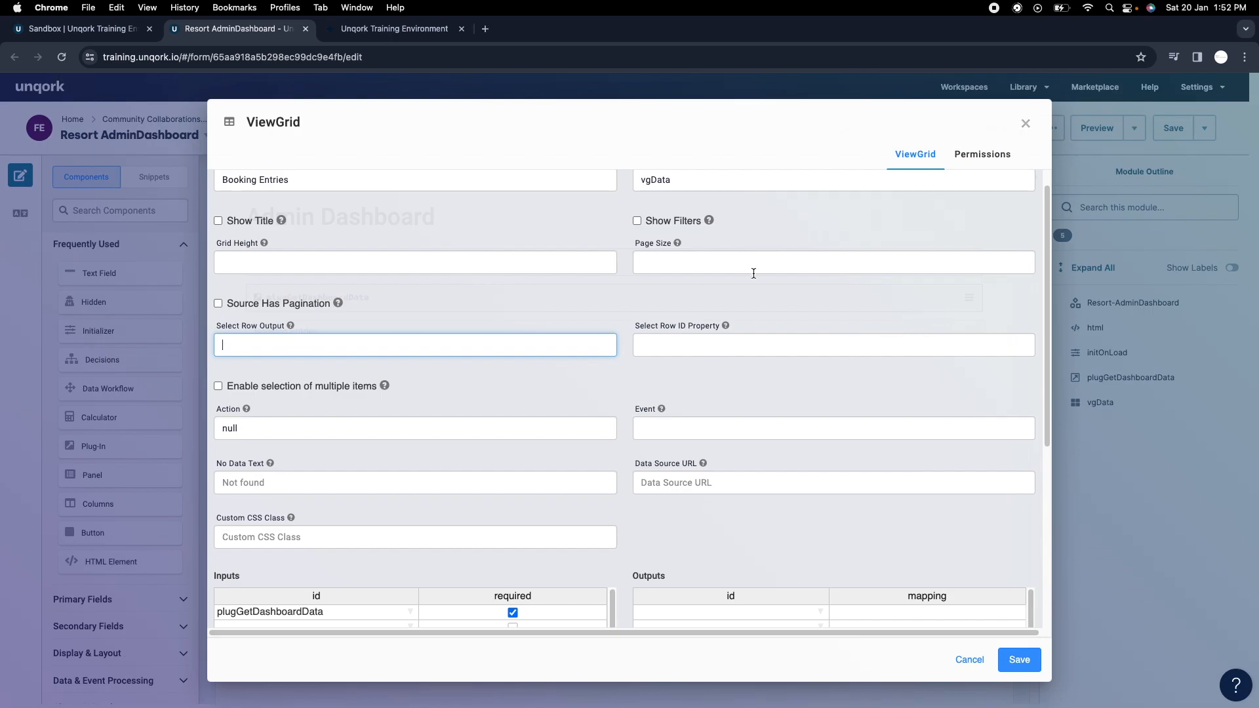
click(1026, 123)
Add a Hidden component above plugGetDashboardData, with selectedId as both its property ID and canvas label, and save it.
click(146, 210)
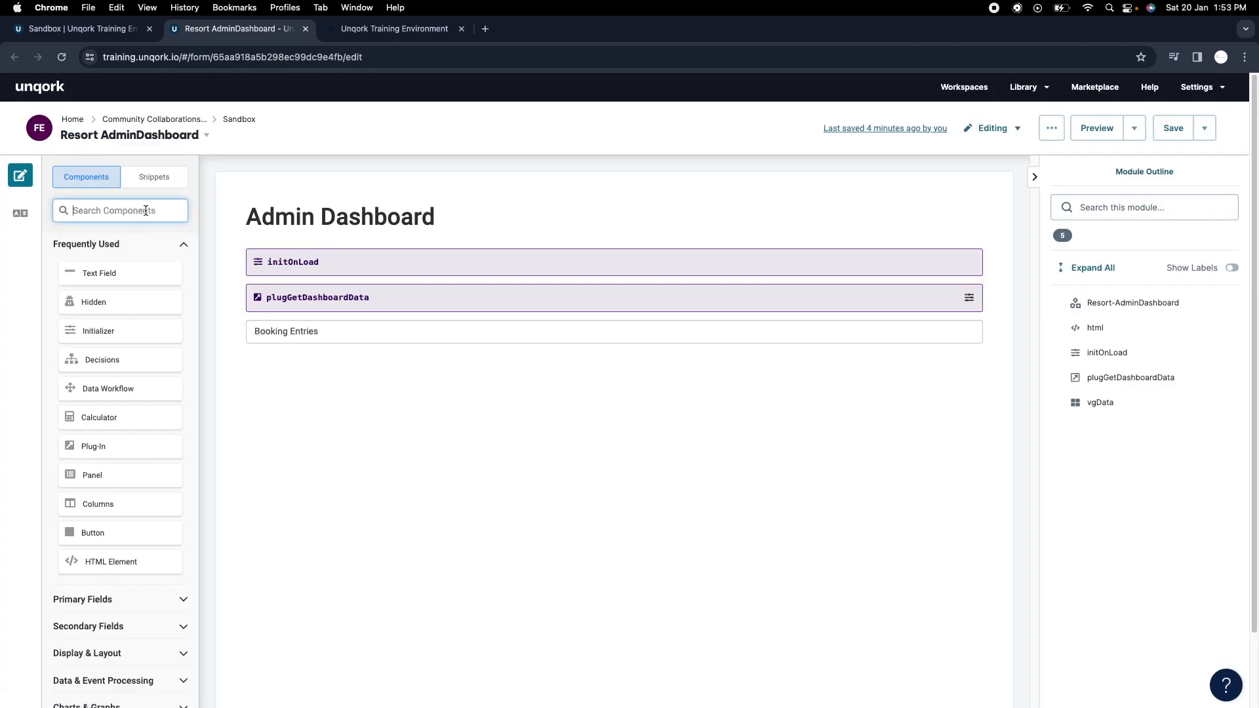
text(hi)
drag(135, 276, 402, 302)
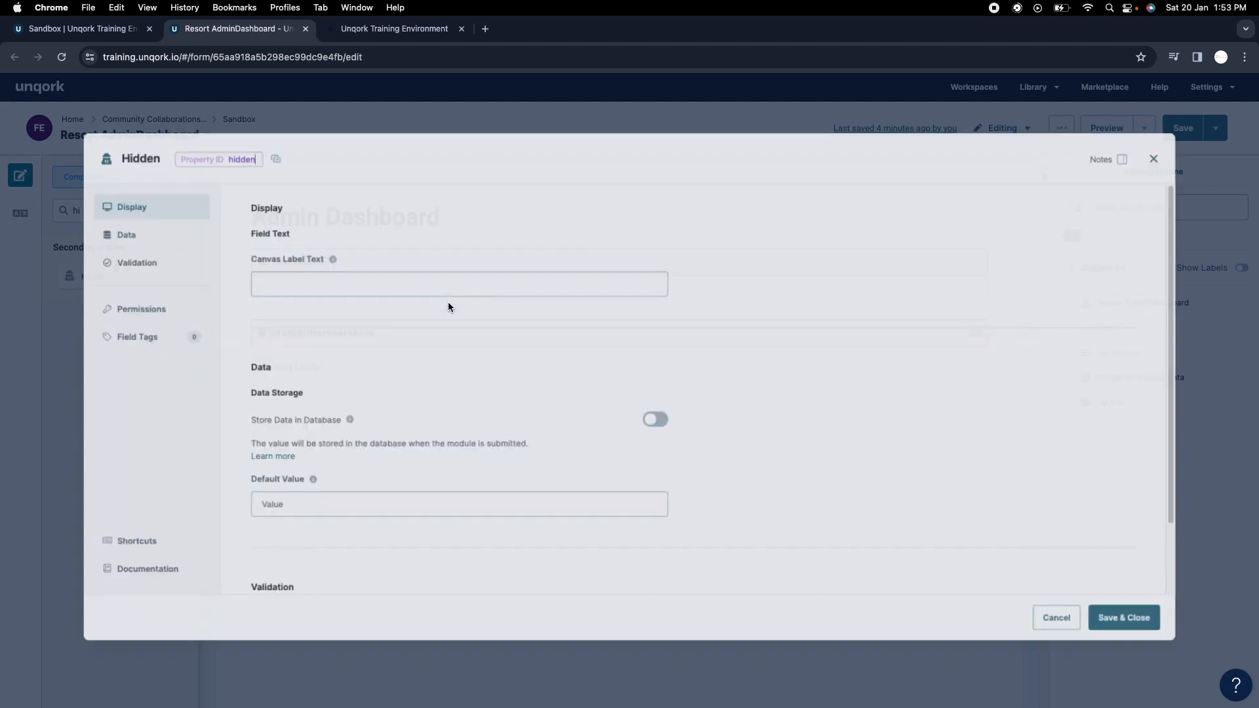
text(s)
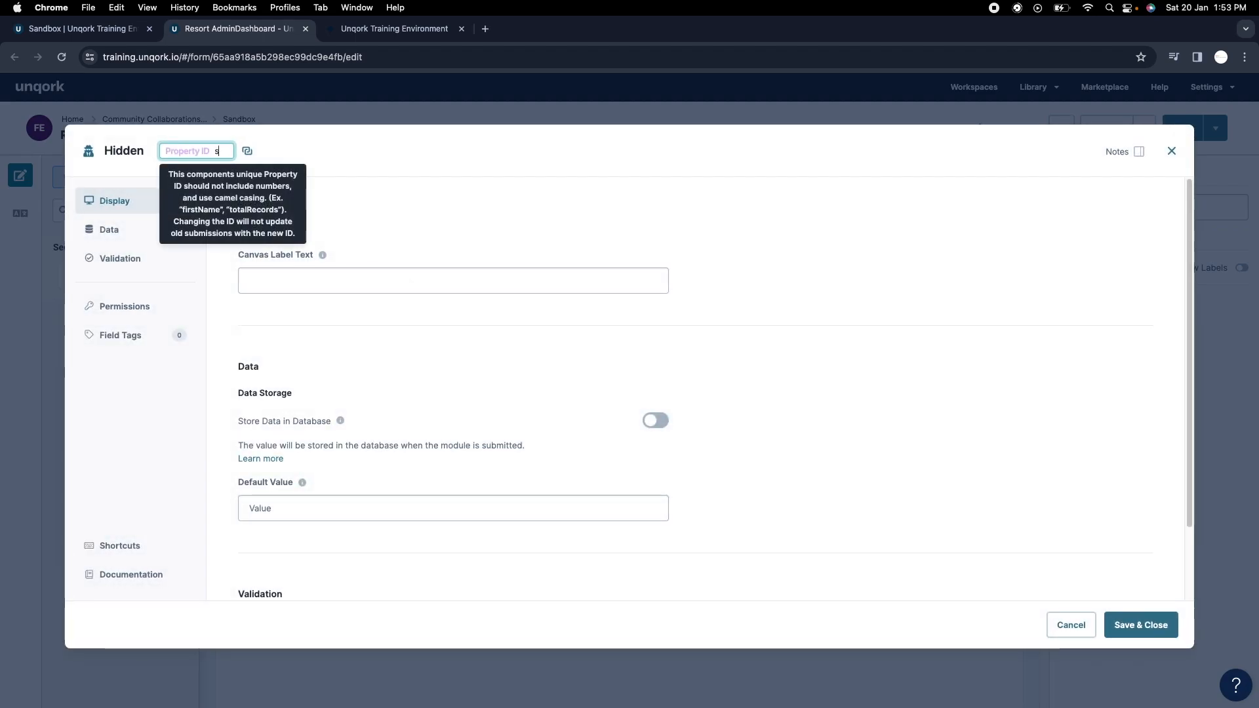
text(electedId)
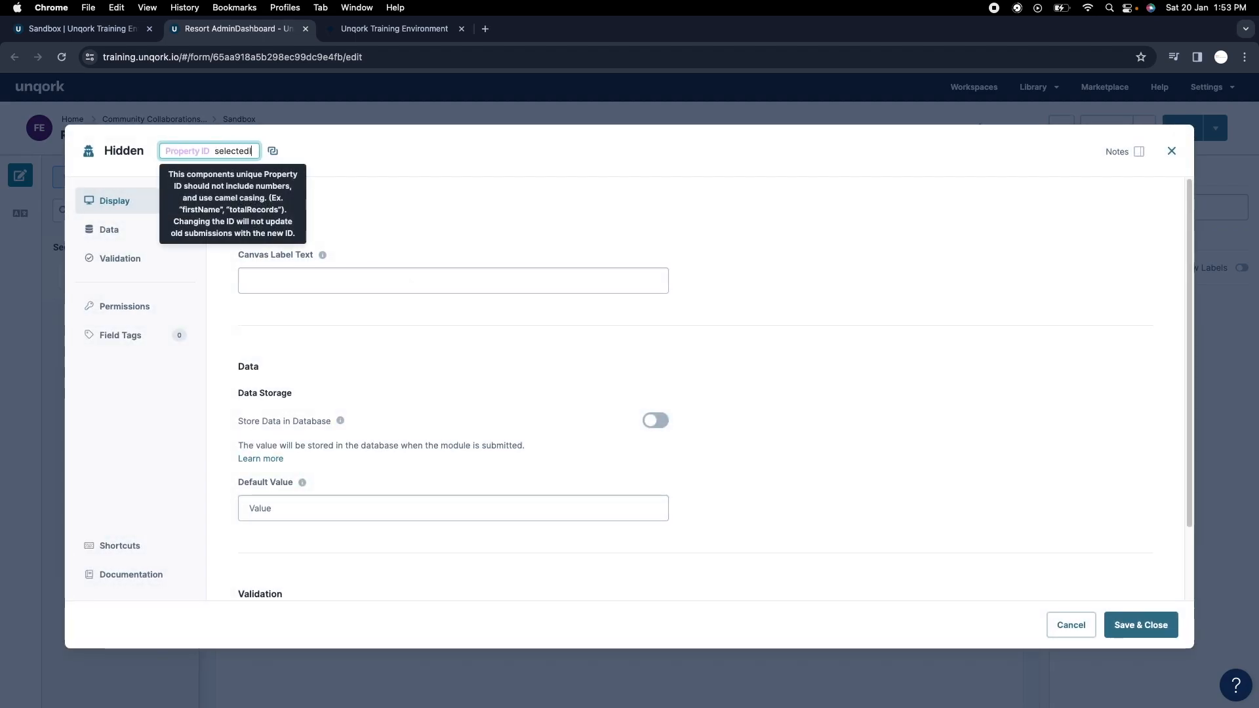
key(super+a)
key(super+c)
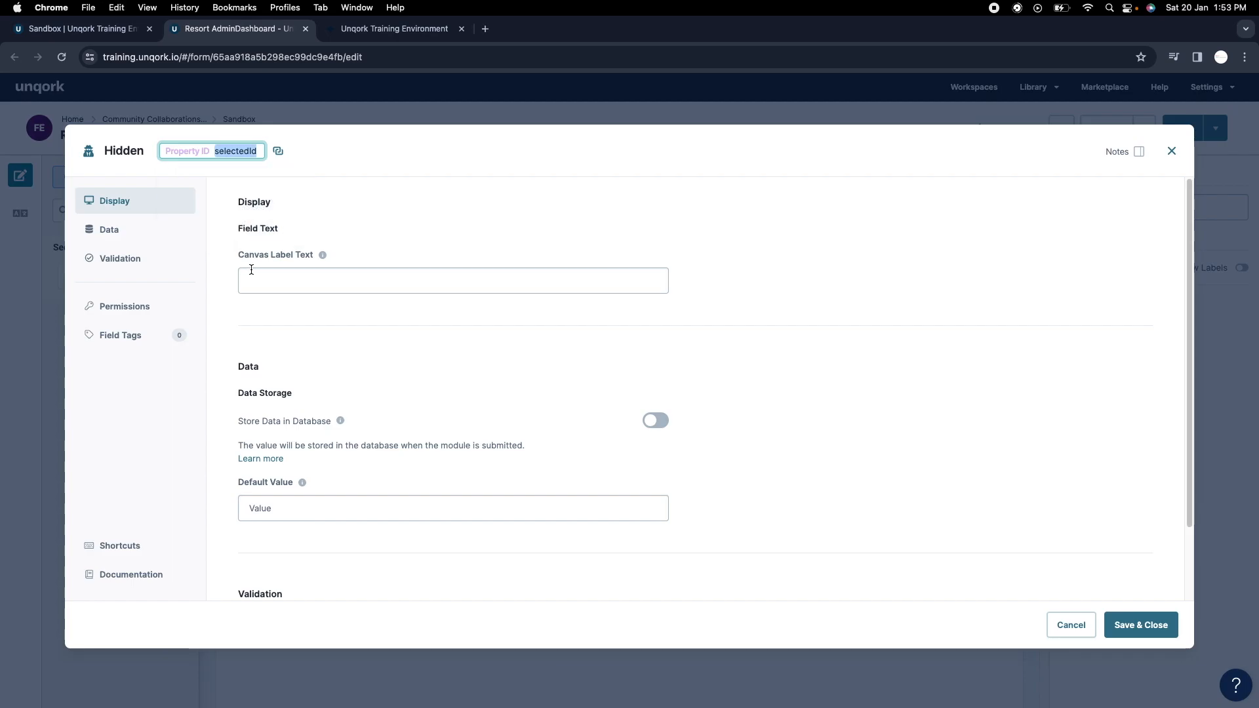
click(276, 281)
key(super+v)
click(1163, 620)
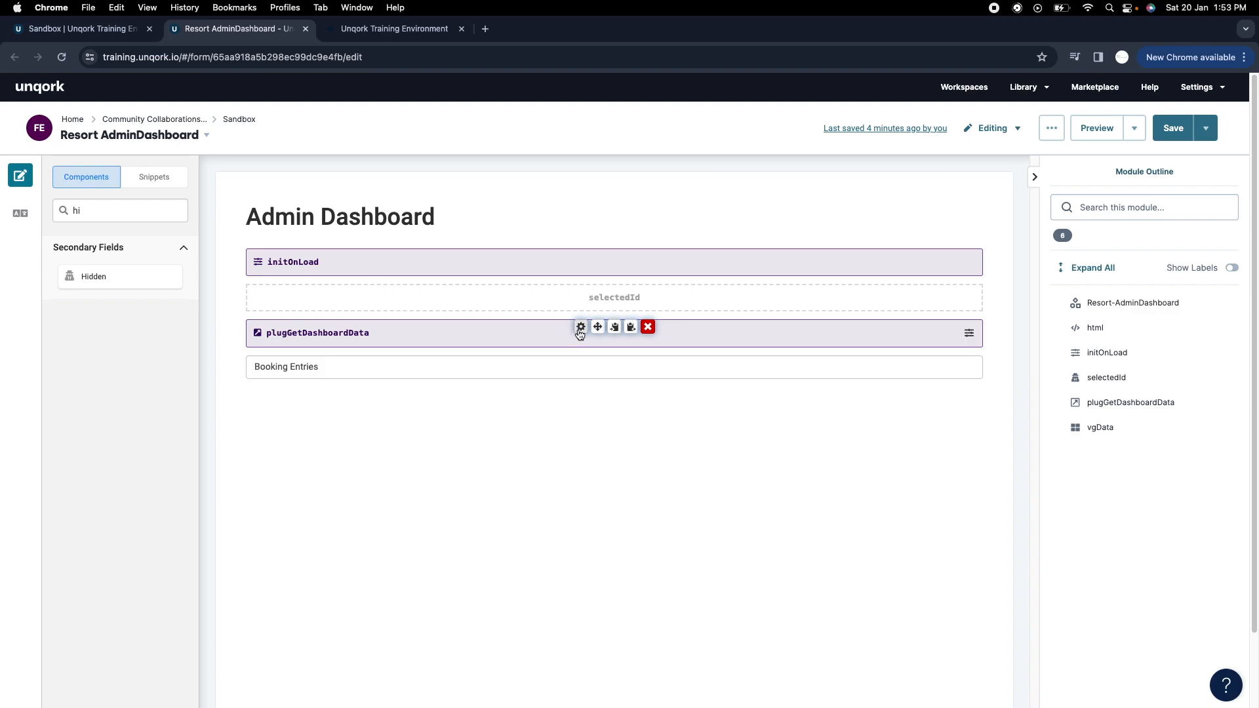
Check the Booking Entries ViewGrid's Select Row ID Property setting and compare it with the rows in the dashboard preview.
click(580, 361)
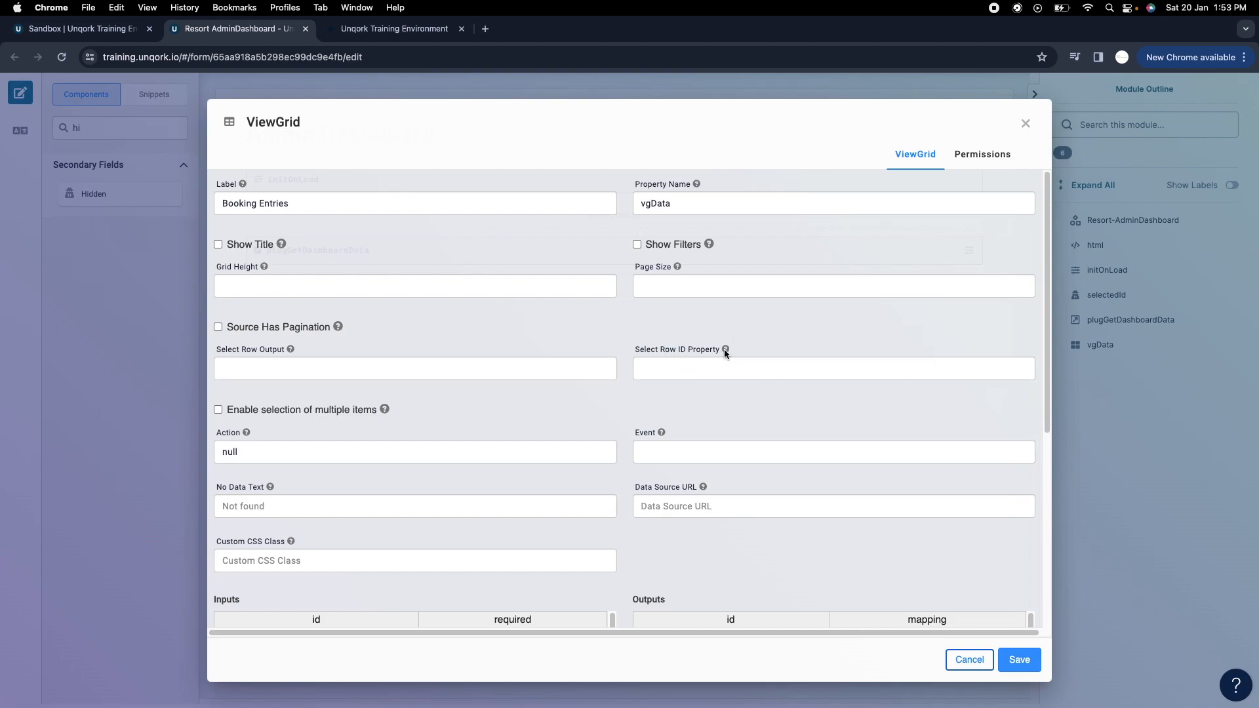
click(1026, 124)
click(420, 31)
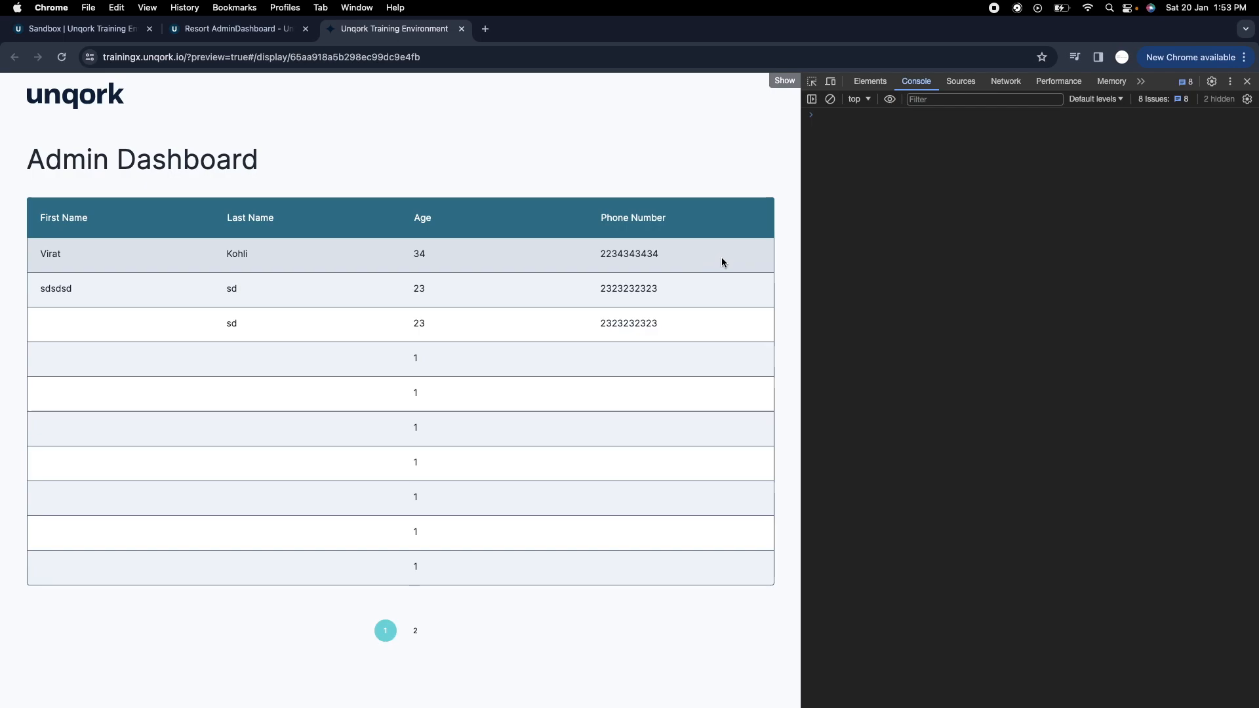
Review the plugGetDashboardData plug-in's settings in the module editor and close them without changes.
click(232, 31)
click(581, 327)
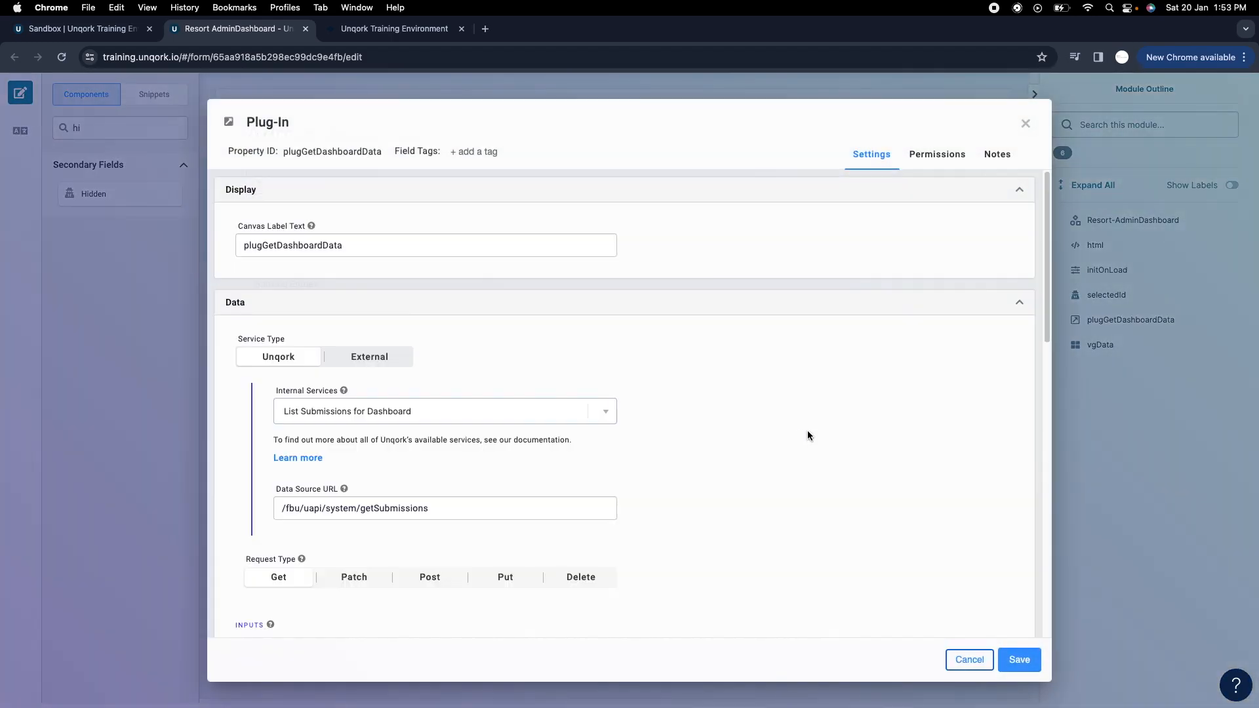
scroll(813, 433, down, 5)
scroll(725, 427, up, 5)
click(1025, 123)
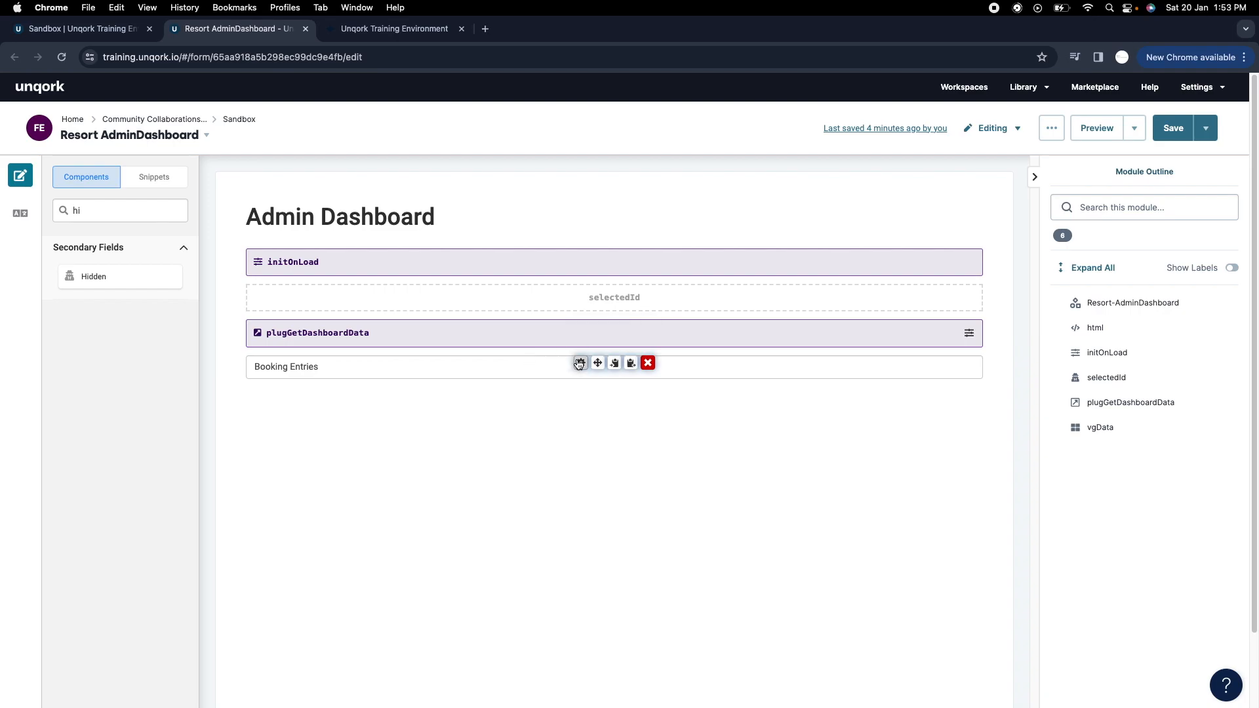
Set the Booking Entries ViewGrid's Select Row Output to selectedId.
click(579, 364)
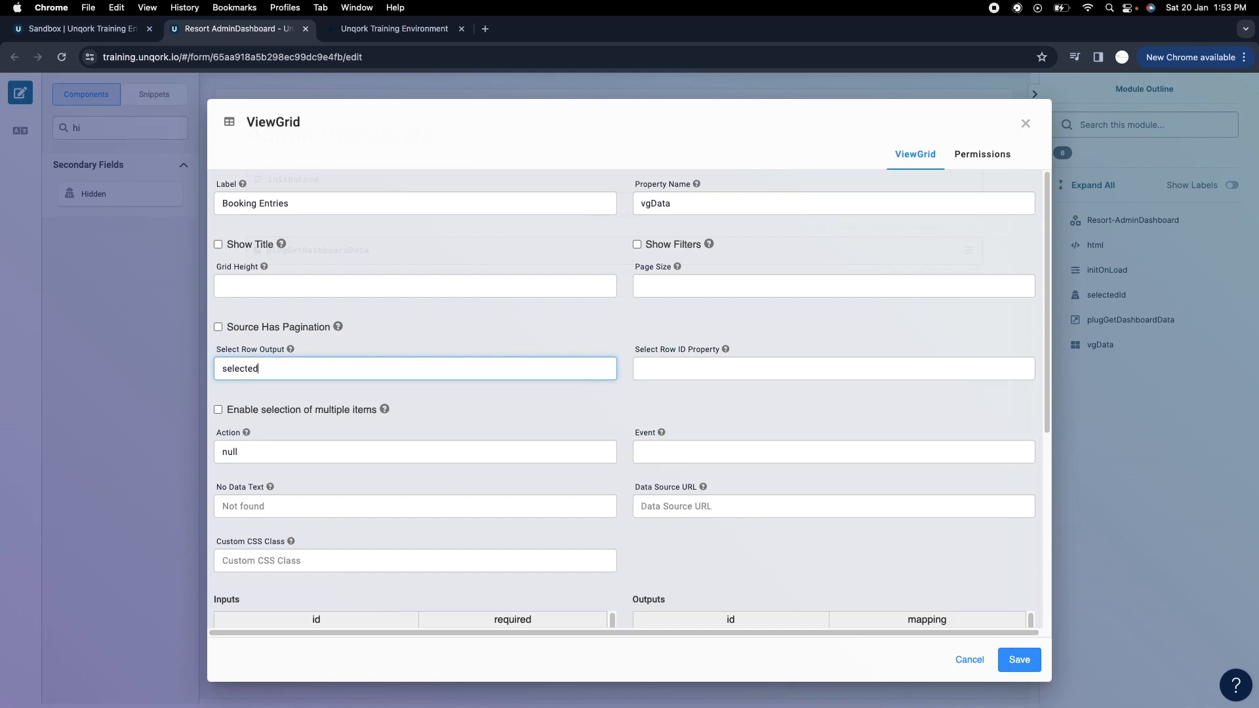
double_click(248, 369)
click(297, 373)
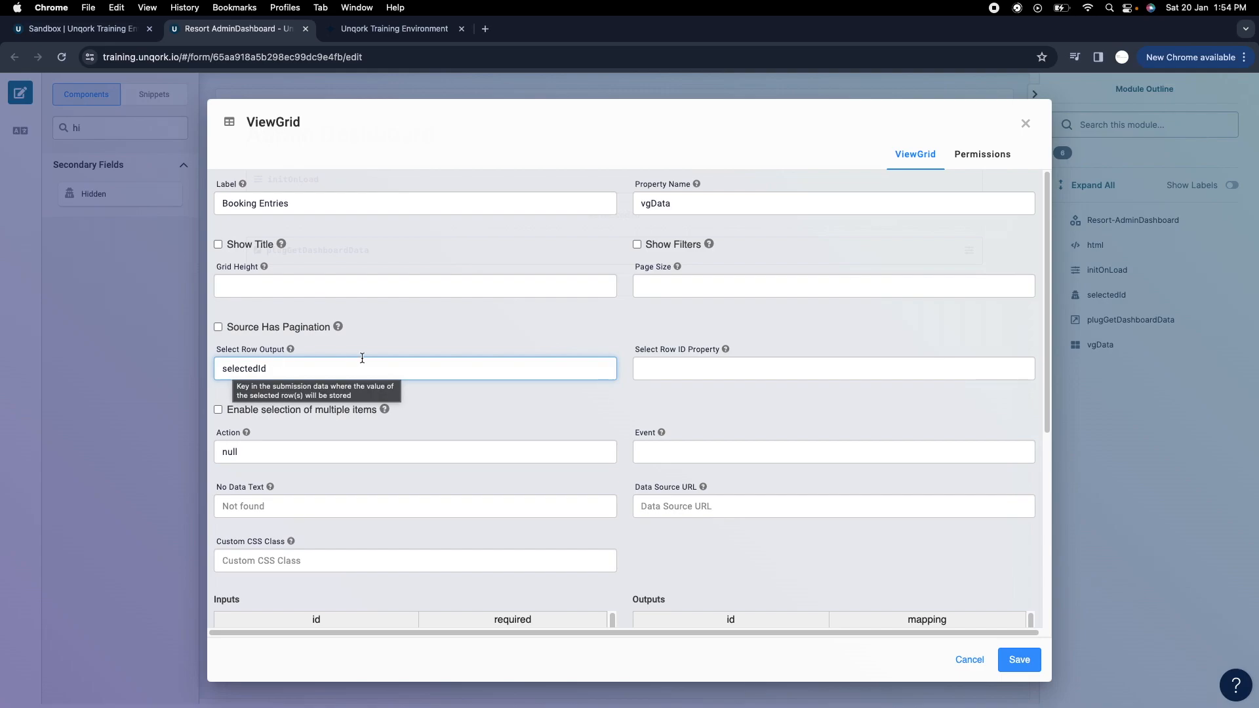
Set the Booking Entries ViewGrid's Select Row ID Property to _id, then save the component and the module.
click(763, 376)
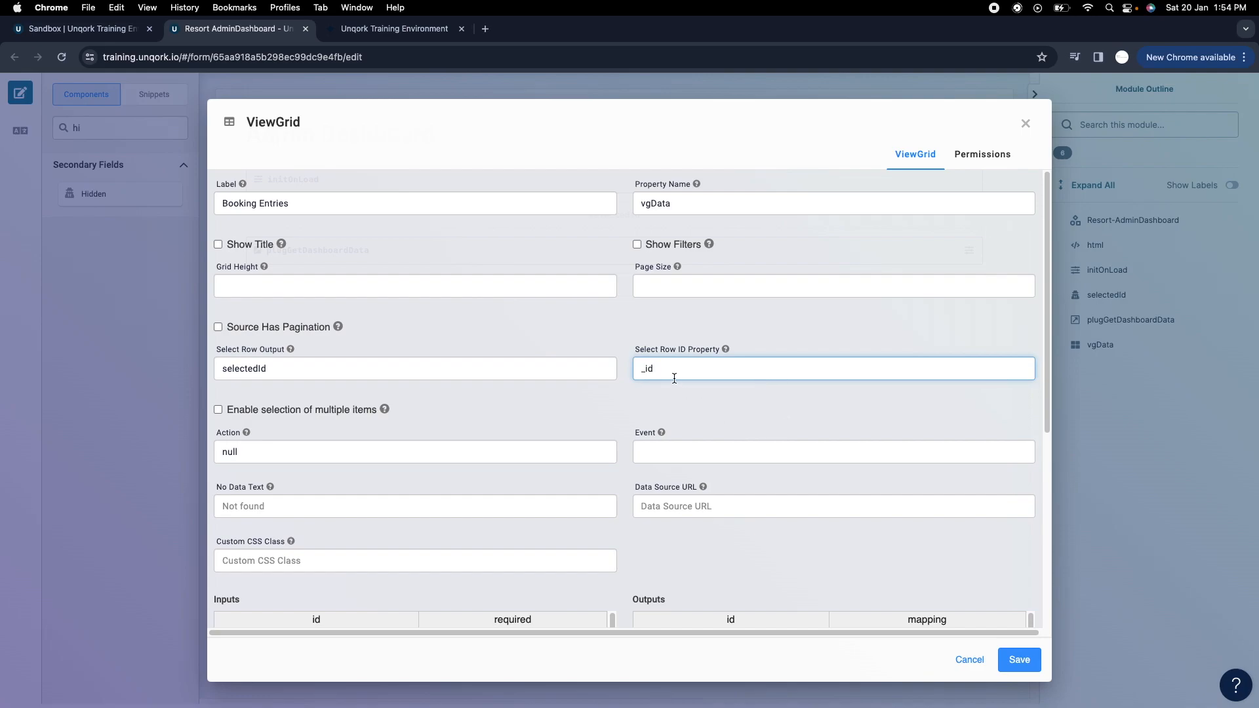
click(1020, 659)
click(1174, 128)
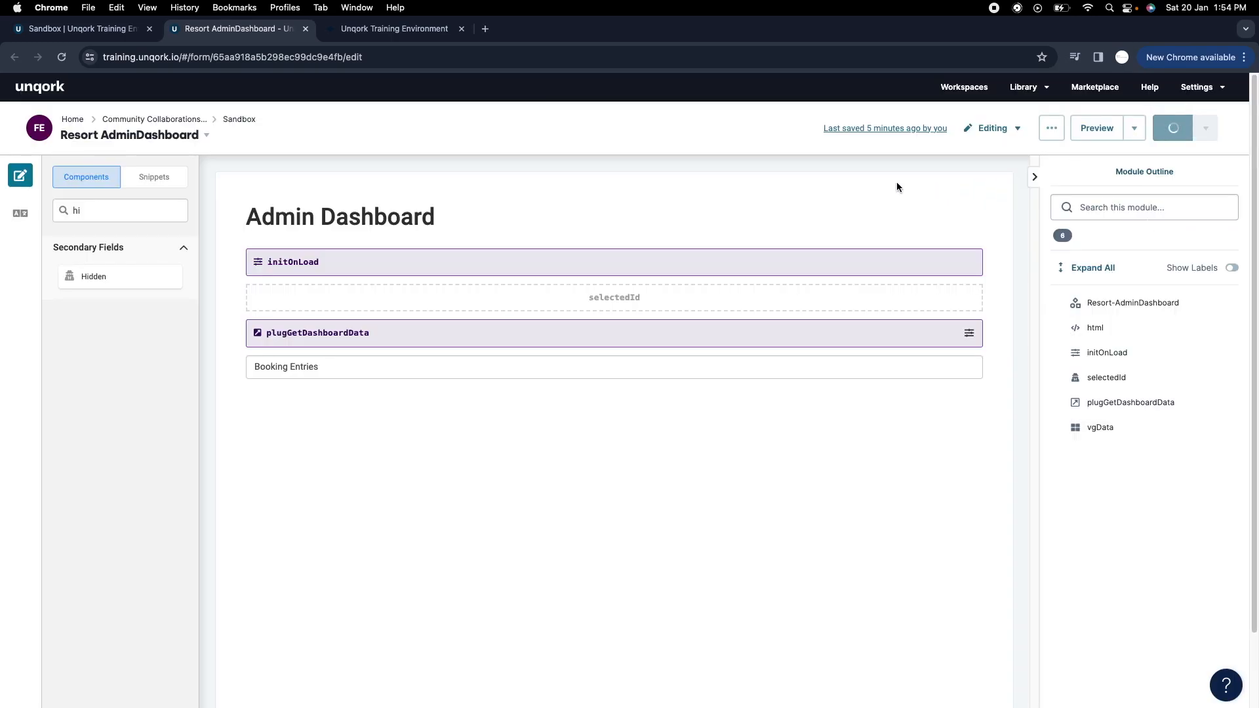
Reload the Admin Dashboard preview and try selecting different rows, ending on the first booking.
click(419, 29)
click(61, 57)
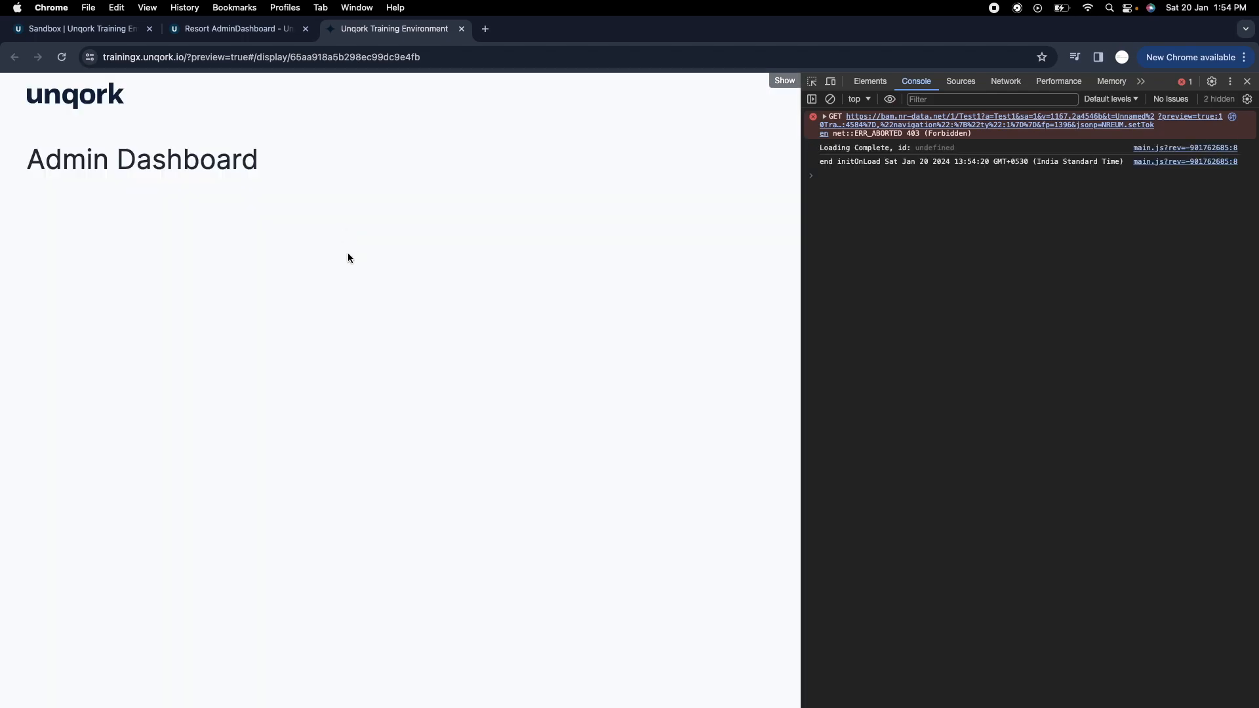
click(60, 264)
click(55, 314)
click(83, 369)
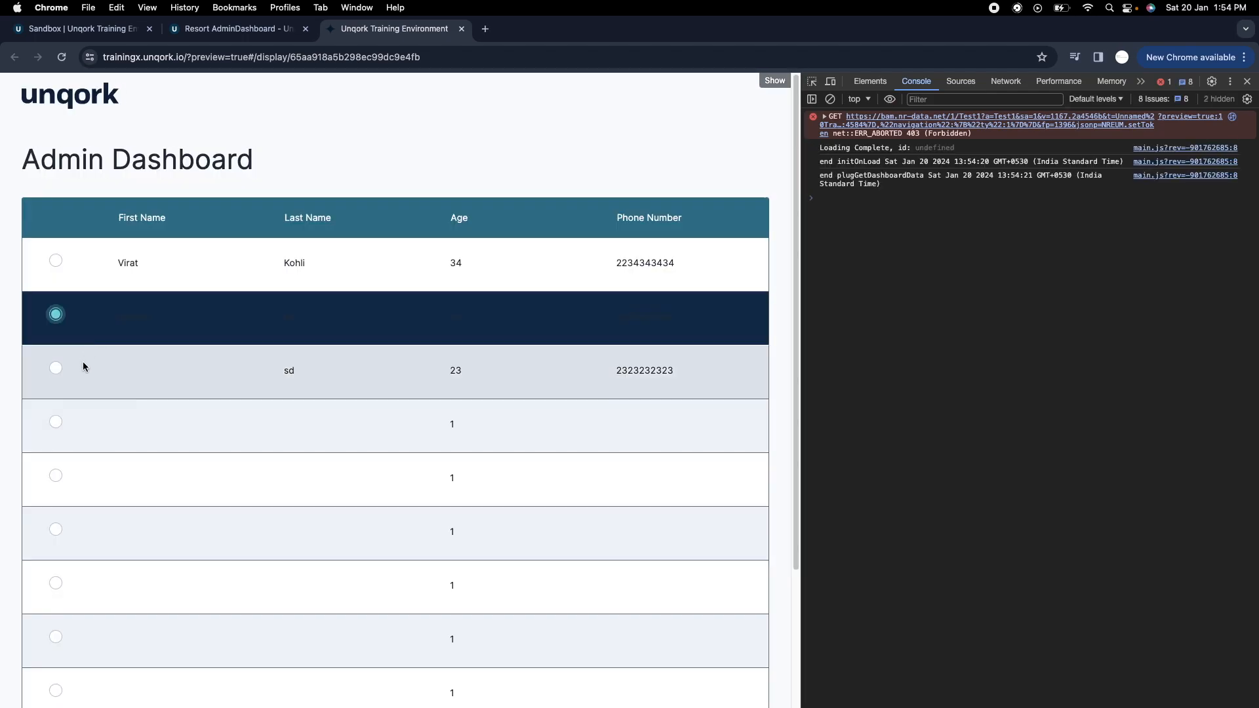
click(135, 328)
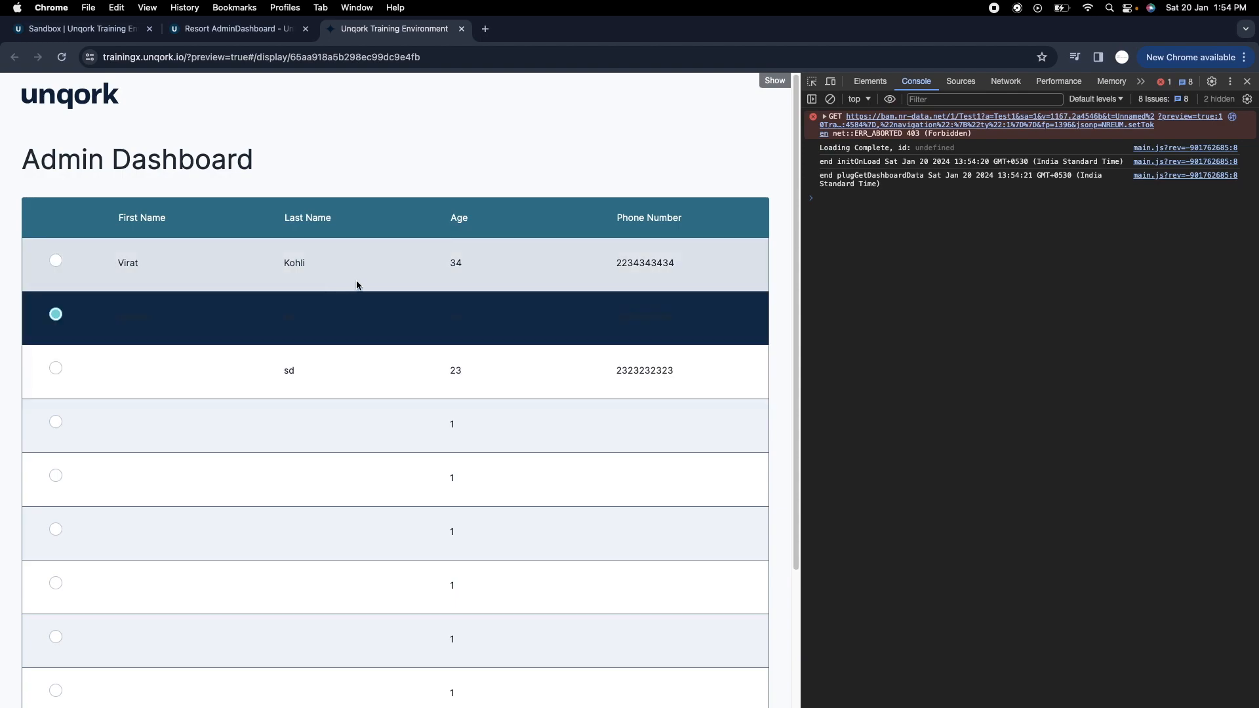
click(466, 265)
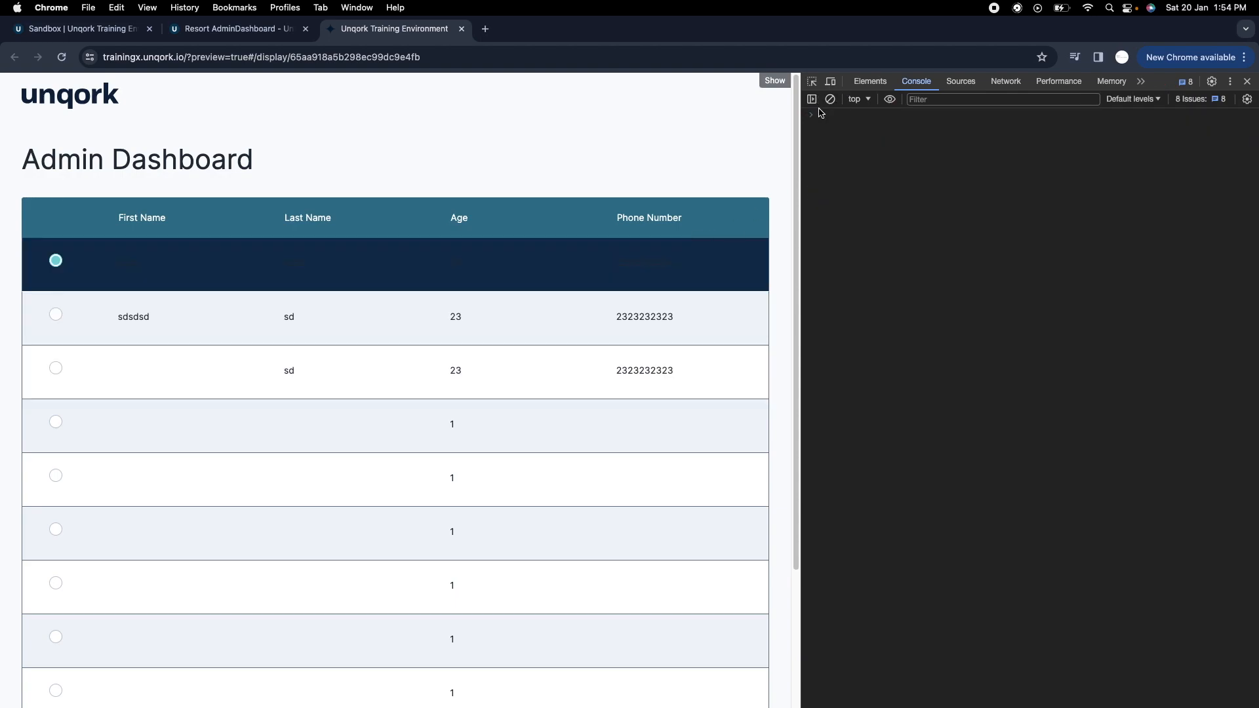
click(853, 121)
key(Up)
key(Return)
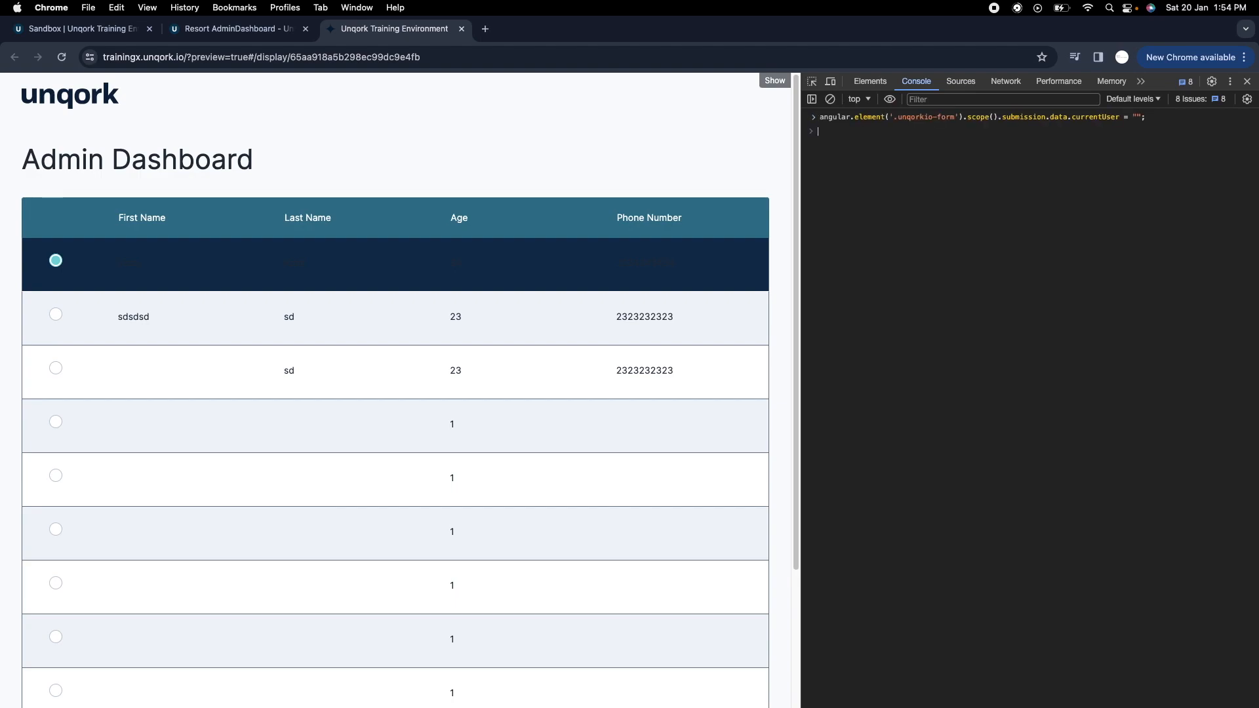
Evaluate angular.element('.unqorkio-form').scope().submission in a cleared console and expand its data object.
click(830, 100)
key(Up)
key(Up)
key(Return)
click(831, 134)
click(844, 151)
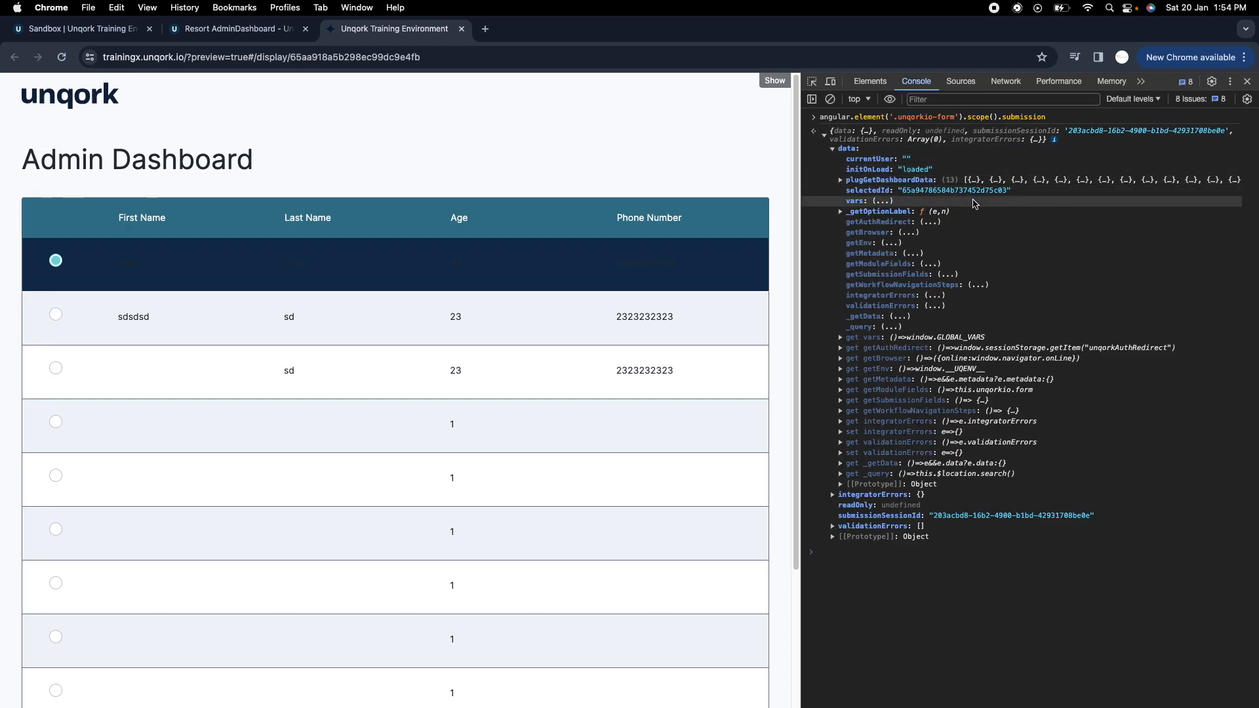
Expand the first plugGetDashboardData record and compare its id with the stored selectedId.
click(855, 181)
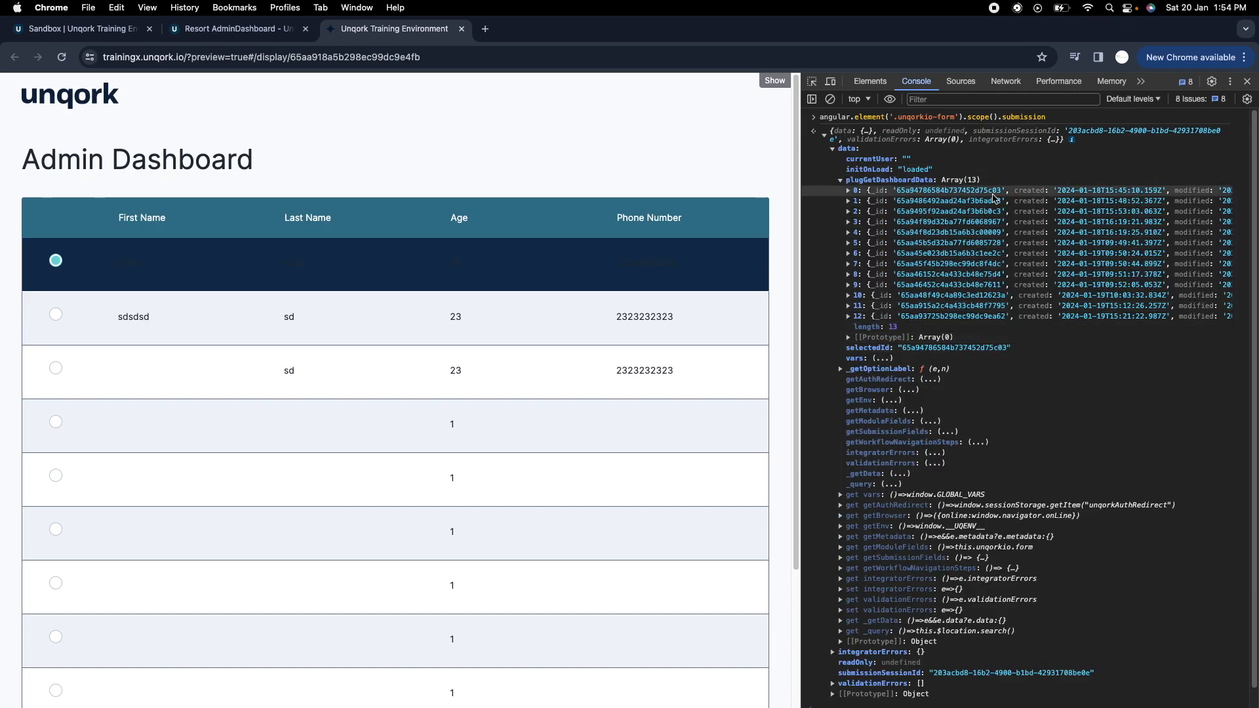
click(849, 191)
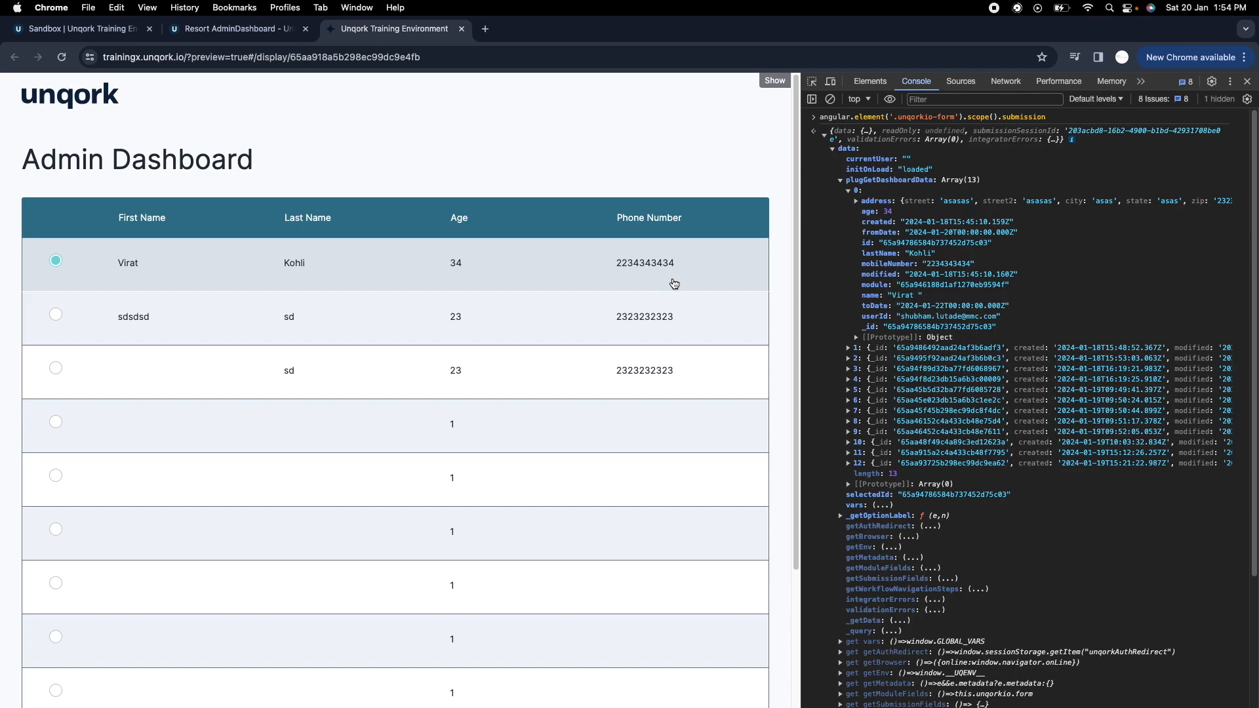
click(652, 276)
drag(904, 500, 1005, 502)
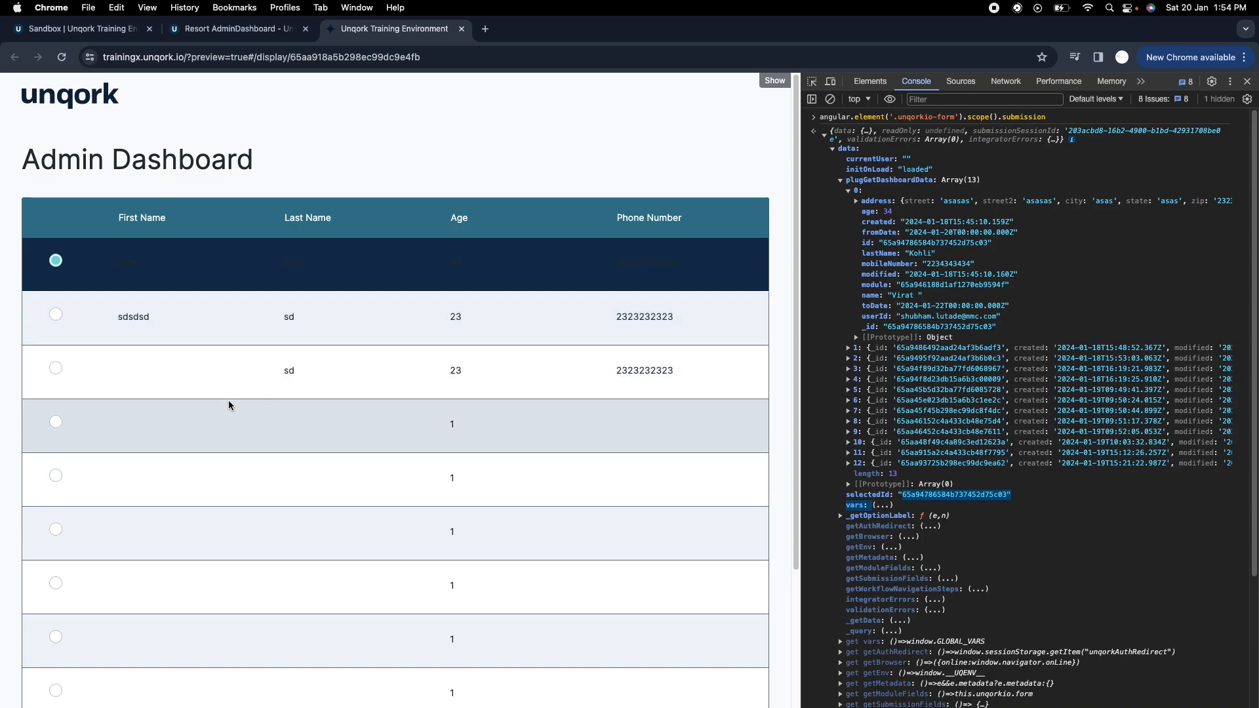
Select the second booking row and evaluate the submission object again in a cleared console, expanding its data.
click(178, 324)
click(830, 99)
key(Up)
key(Return)
click(825, 131)
click(833, 149)
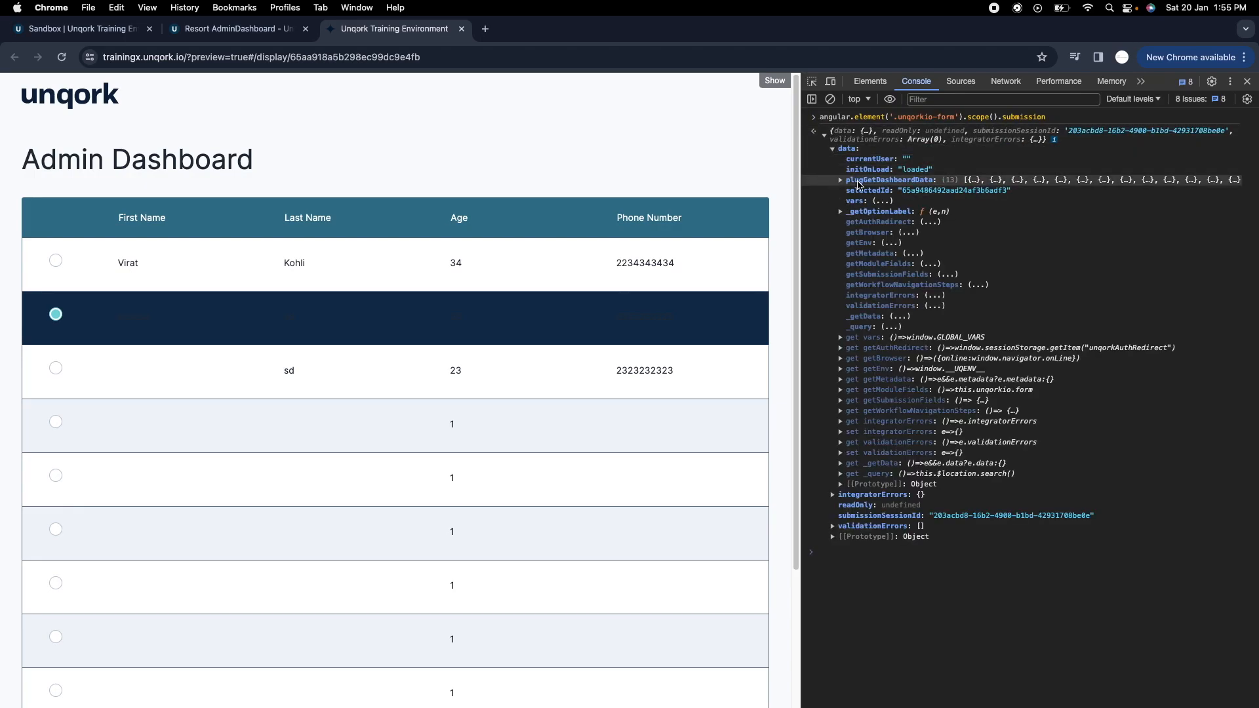
Compare the second plugGetDashboardData record's id and _id with selectedId, and clear the console.
click(858, 184)
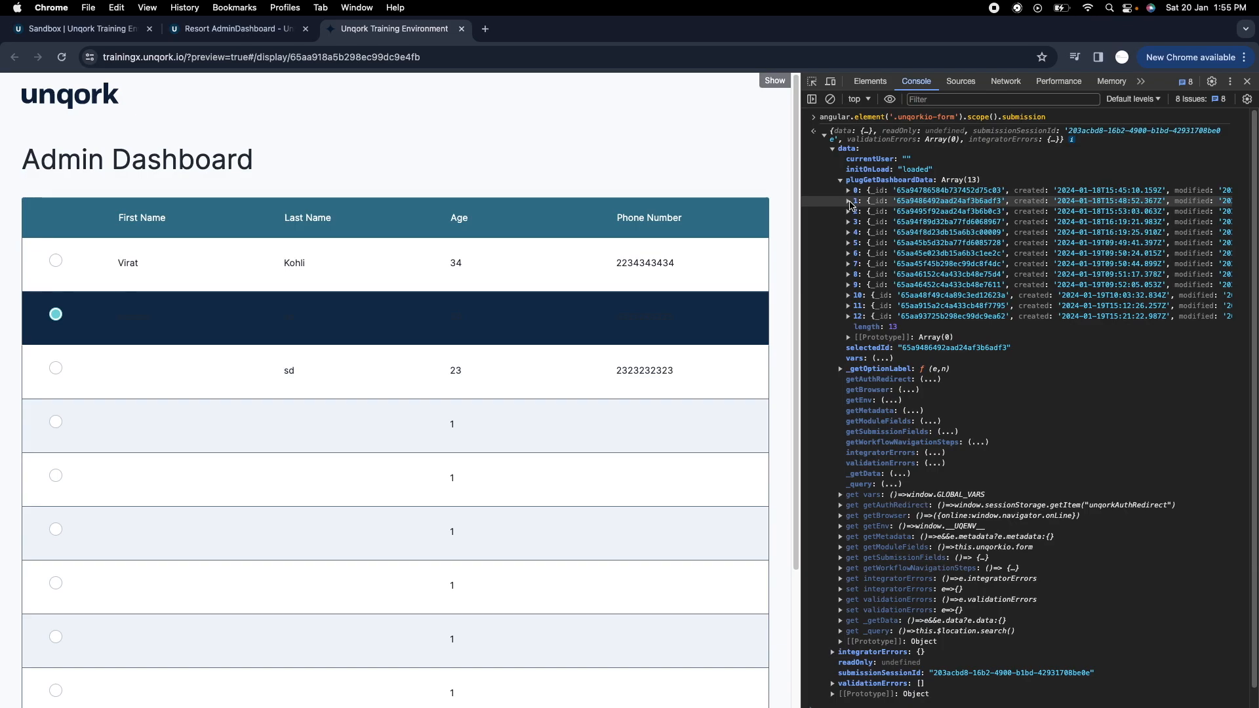
click(849, 202)
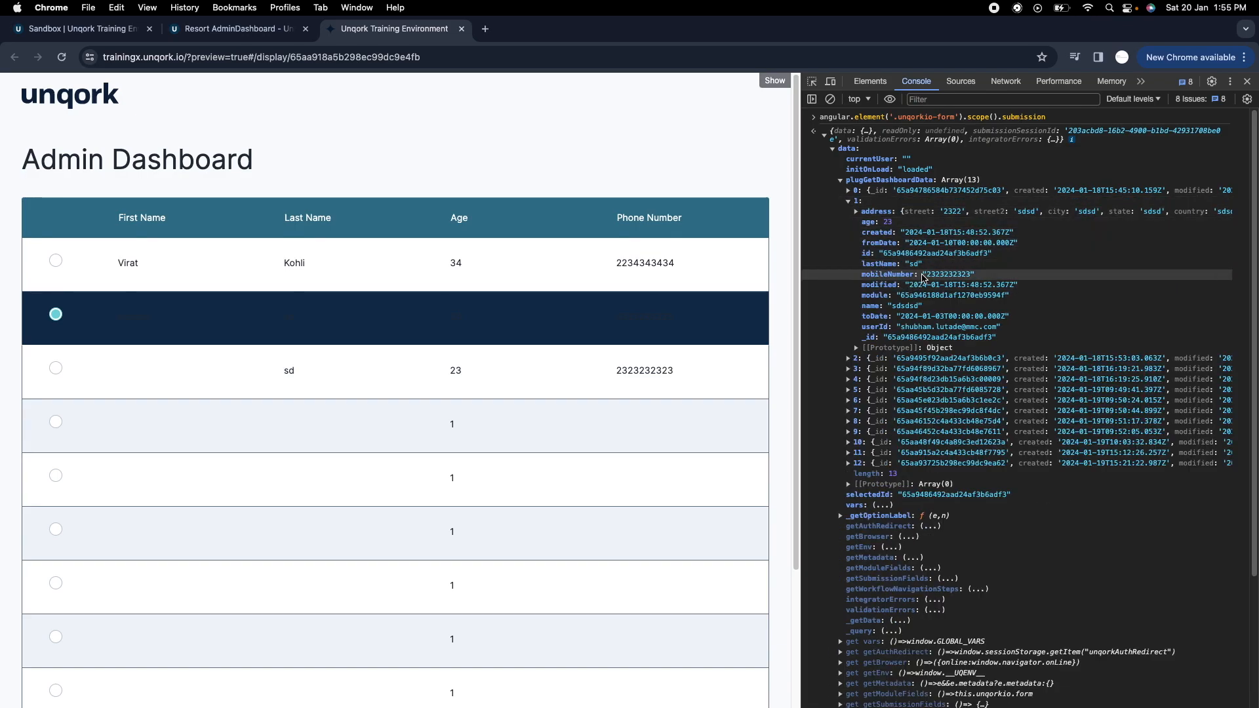
double_click(944, 253)
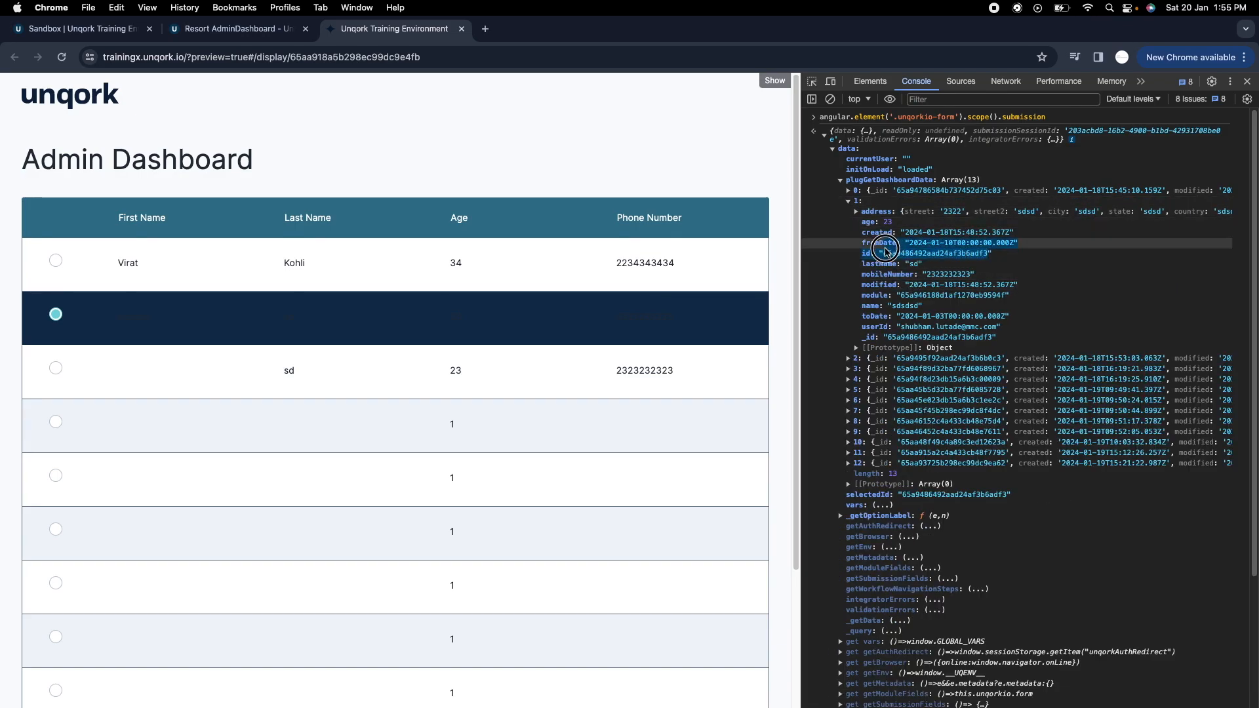
double_click(902, 338)
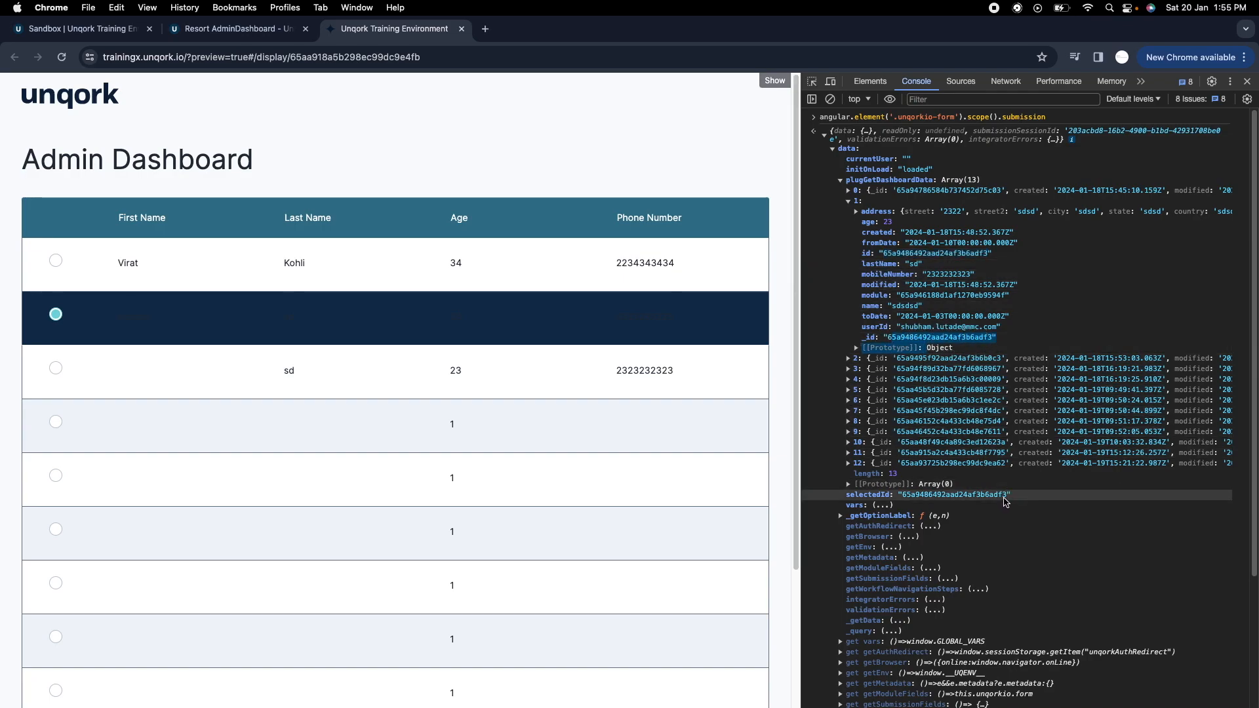
drag(1007, 500, 905, 498)
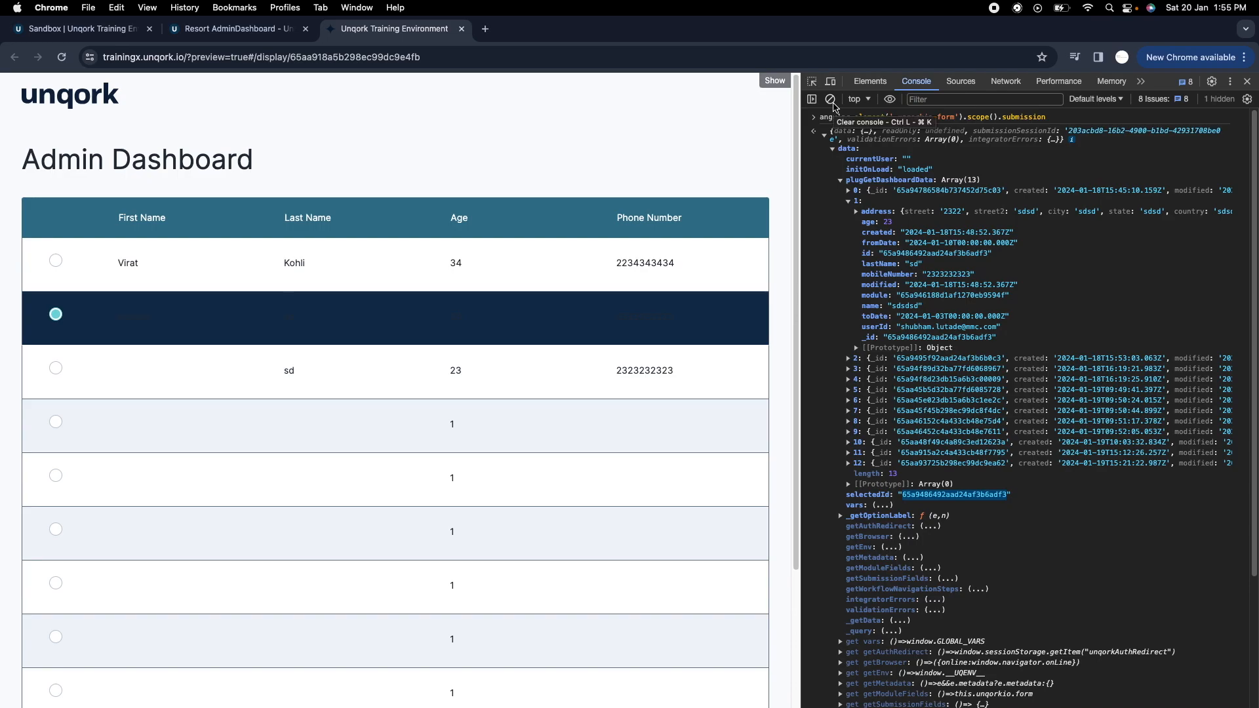
click(831, 99)
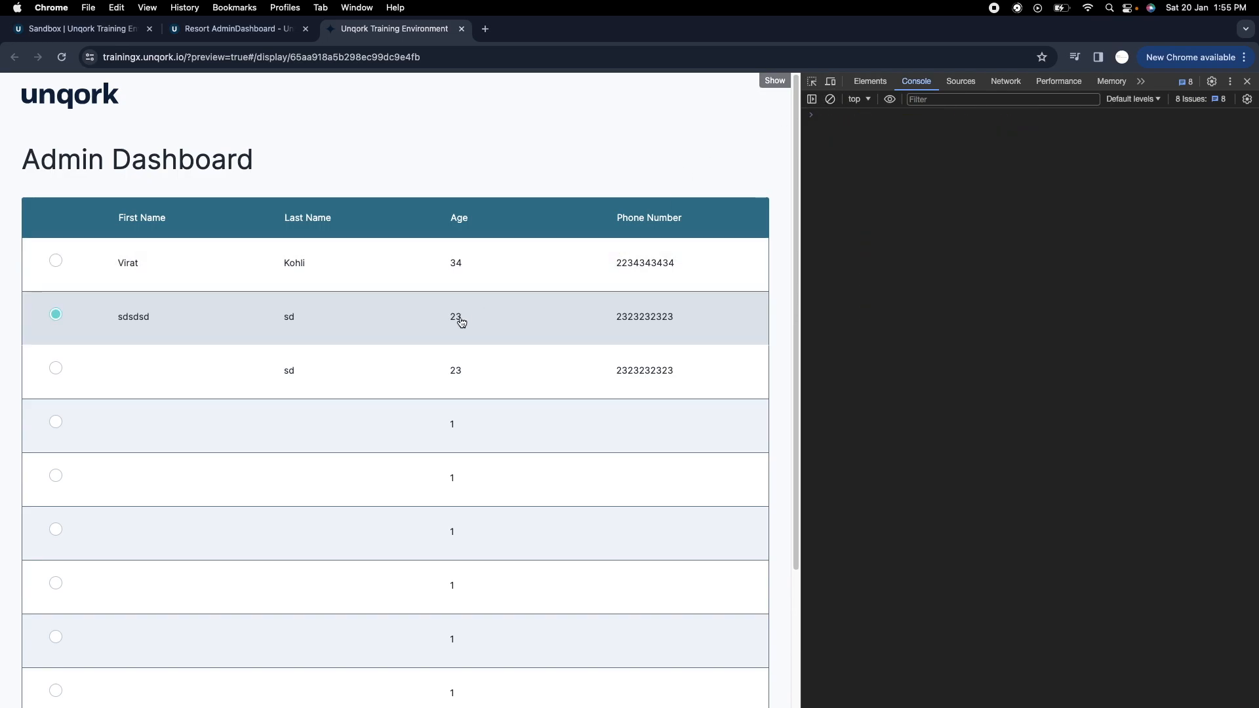
Add a Plug-In component below plugGetDashboardData in the module editor, with pluginDeleteEntry as both its property ID and canvas label.
click(225, 36)
double_click(133, 216)
text(pl)
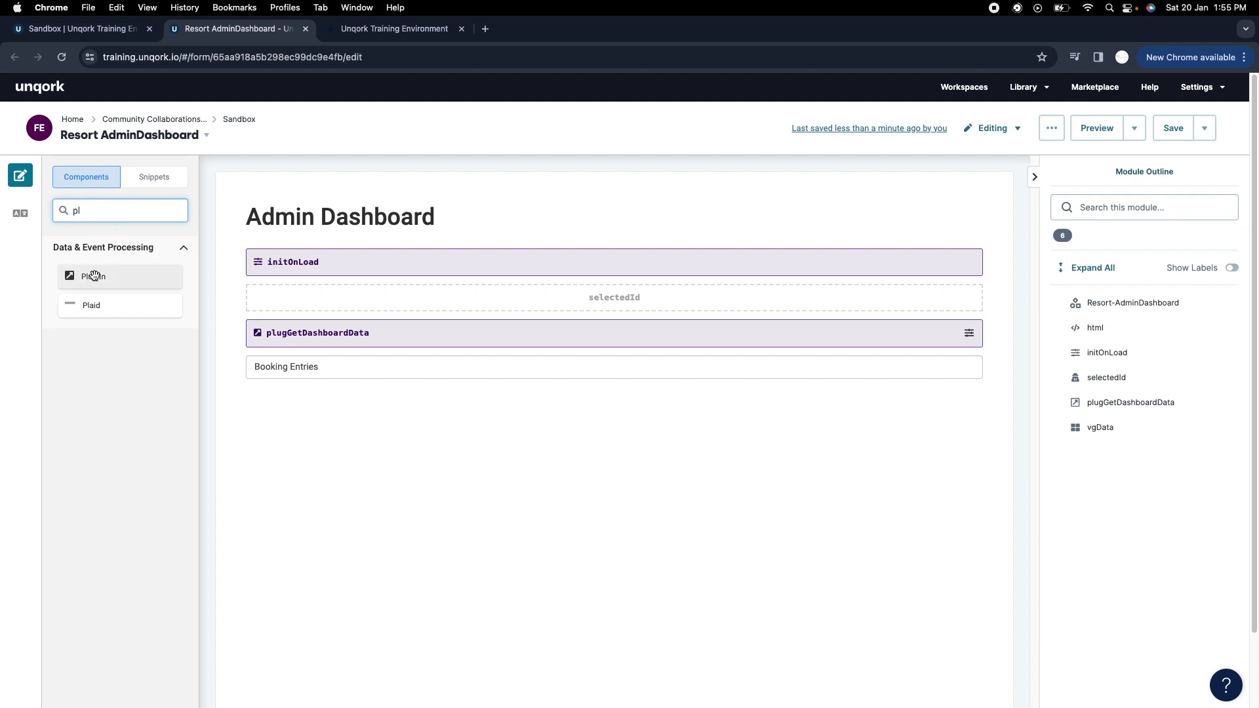
drag(94, 275, 298, 368)
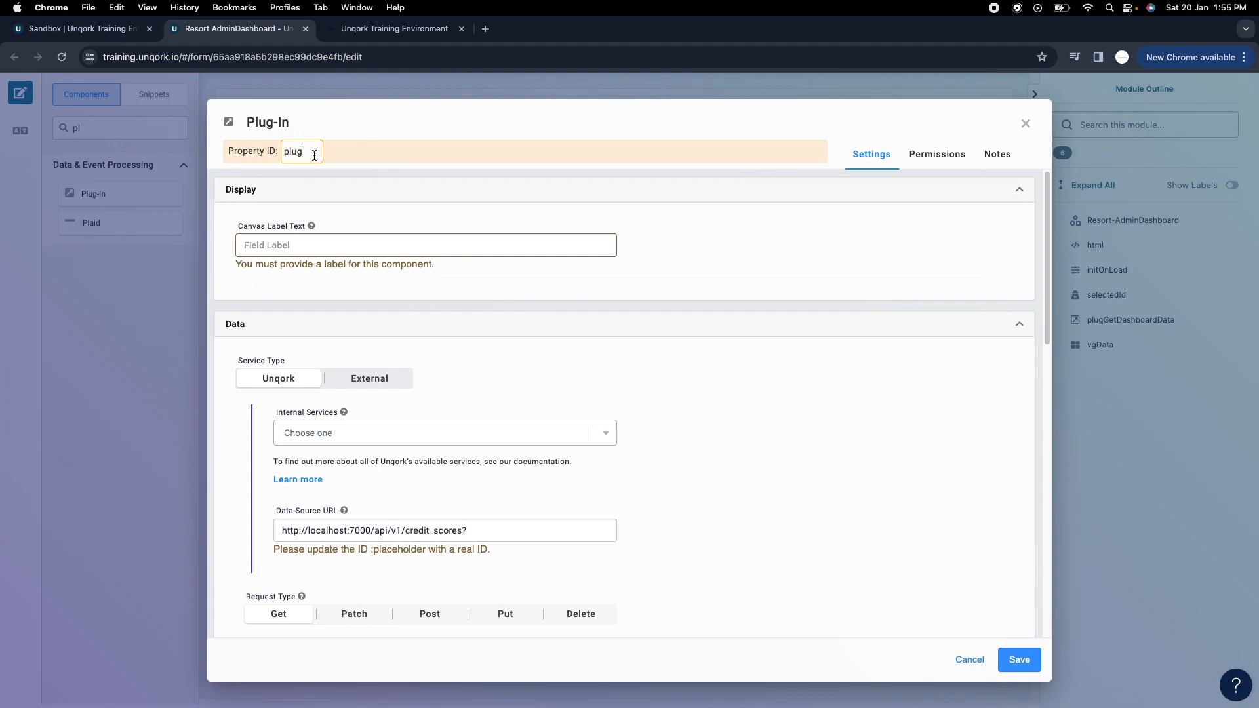
text(DeleteEntrruy)
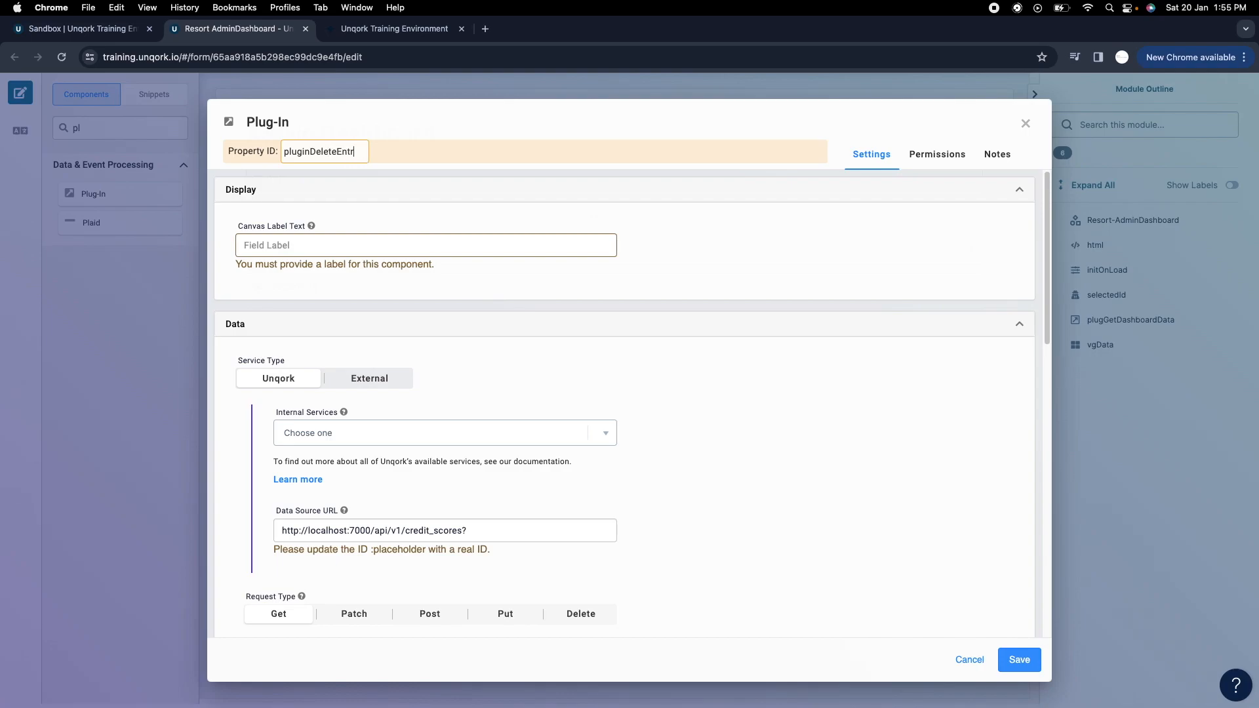
key(BackSpace)
key(BackSpace)
key(BackSpace)
text(y)
click(320, 246)
text(pluginDeleteEntry)
Set pluginDeleteEntry's internal service to Deletes Multiple Module Submissions and save the component.
click(563, 402)
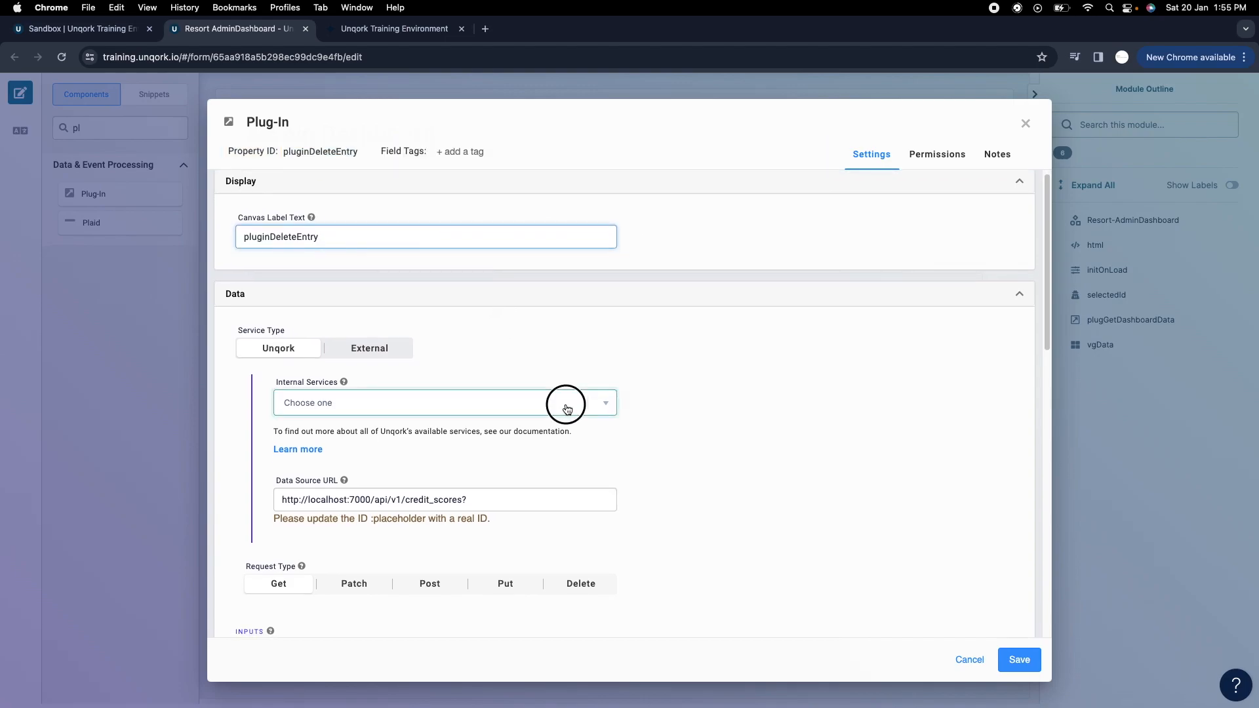
text(dele)
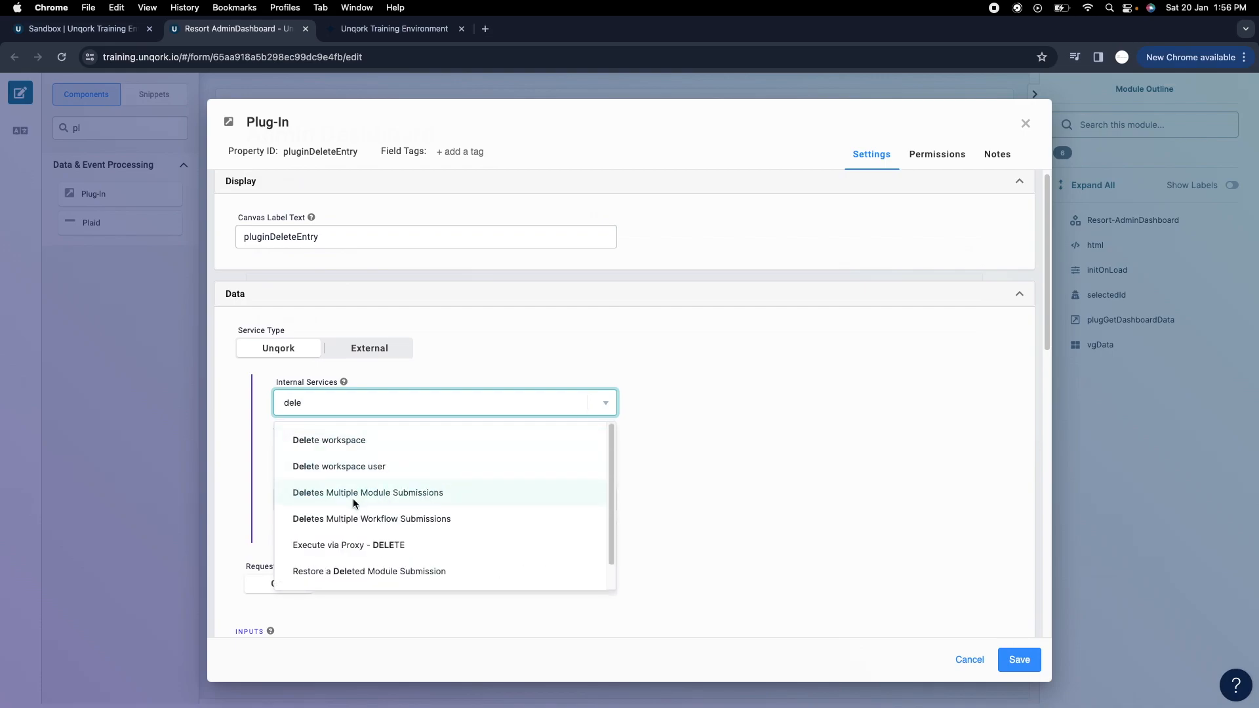
click(413, 493)
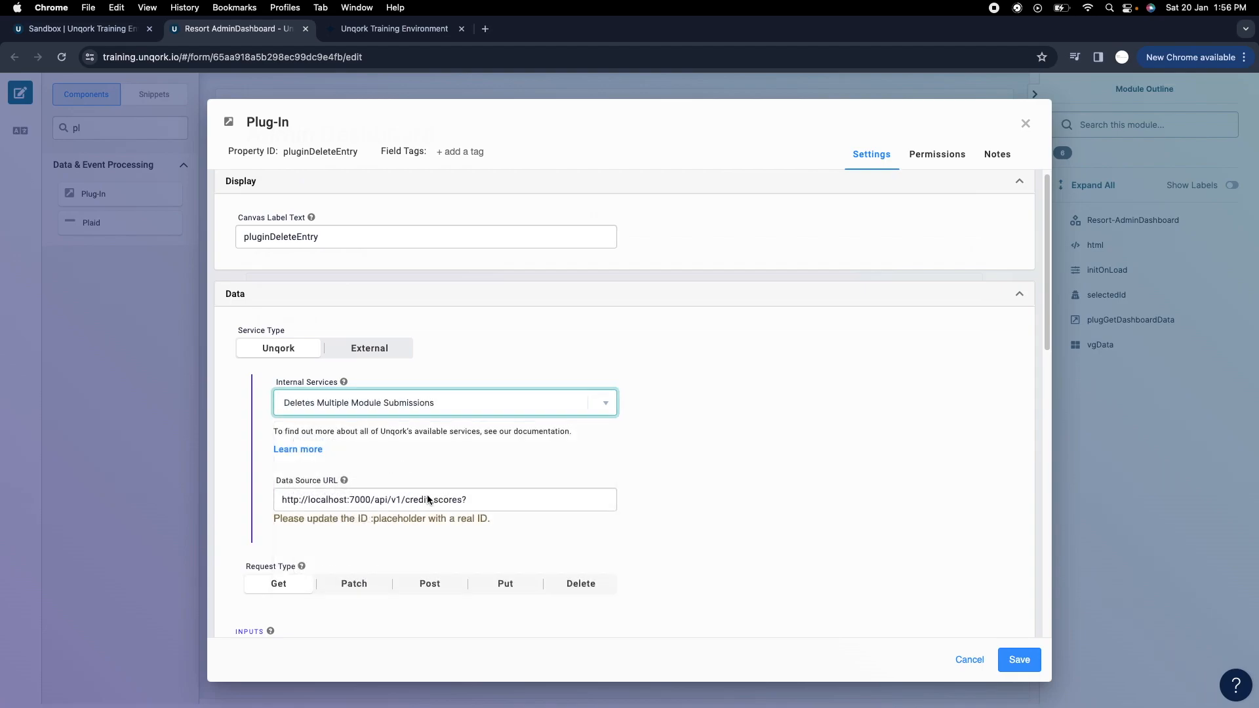
scroll(698, 500, down, 1)
scroll(698, 501, down, 1)
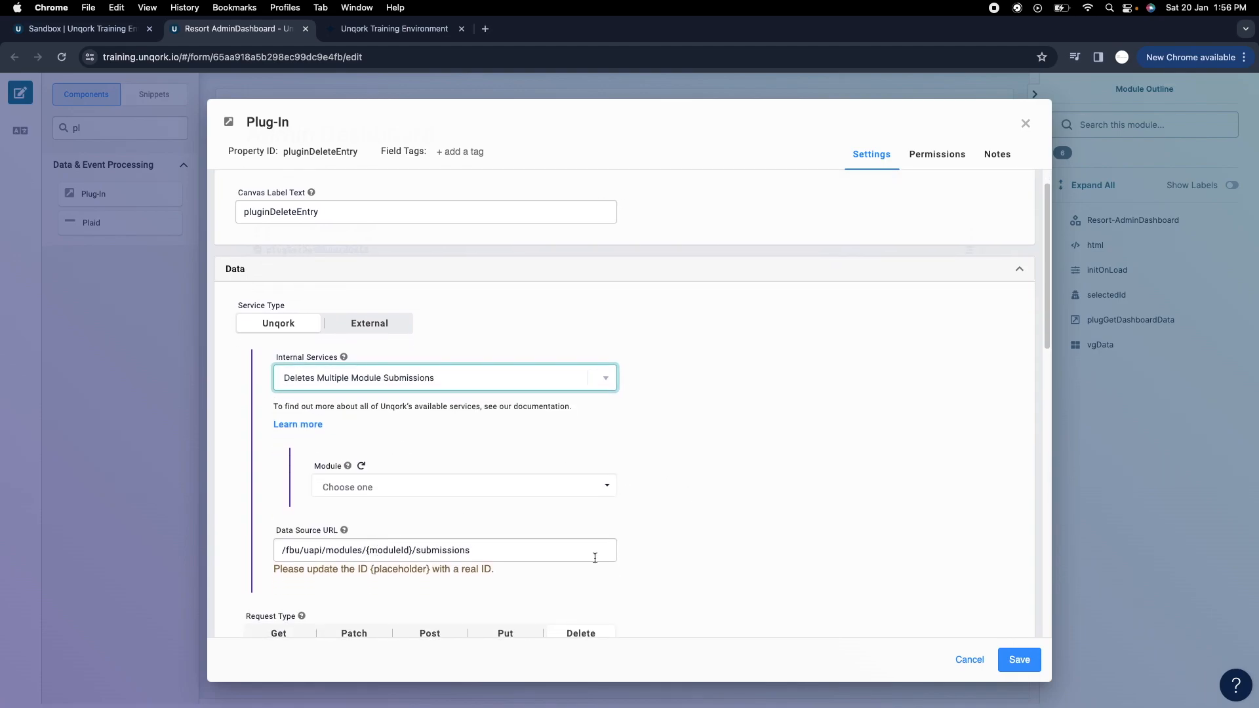
click(1019, 659)
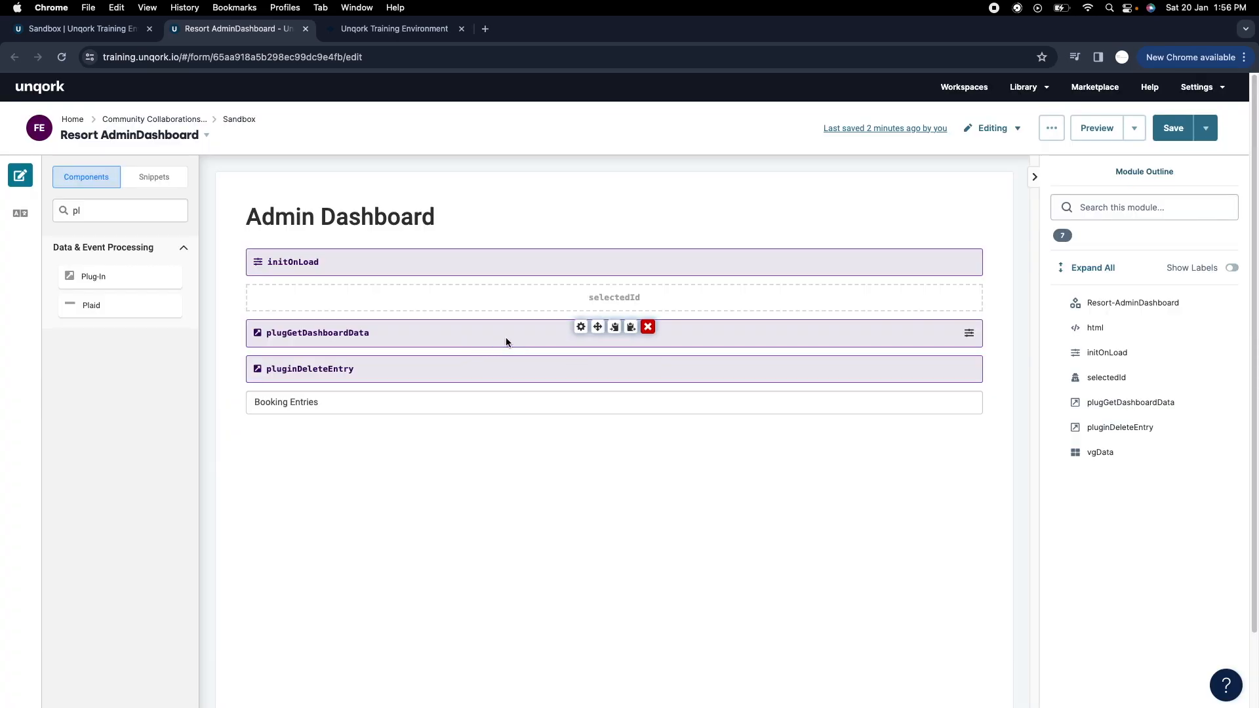
Copy the module ID mapped to moduleId in plugGetDashboardData's inputs and close its settings.
click(581, 327)
scroll(450, 452, down, 5)
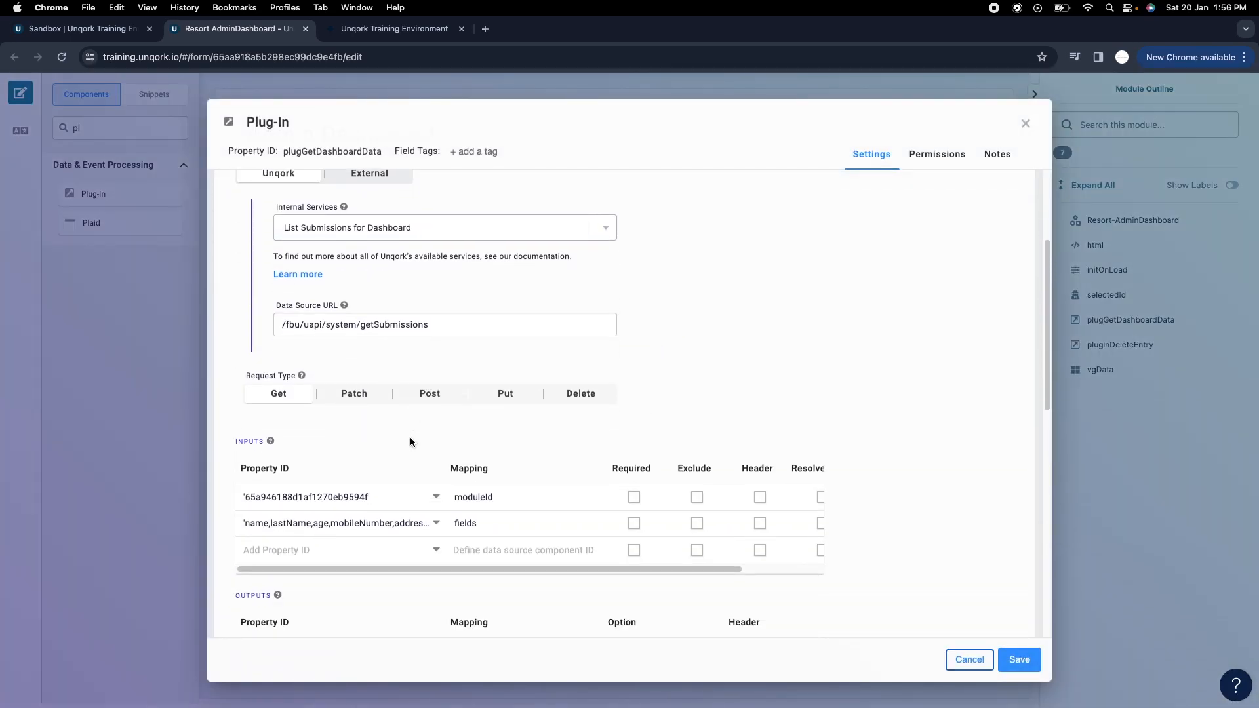
scroll(411, 442, down, 2)
click(321, 402)
double_click(321, 402)
key(super+c)
click(1026, 123)
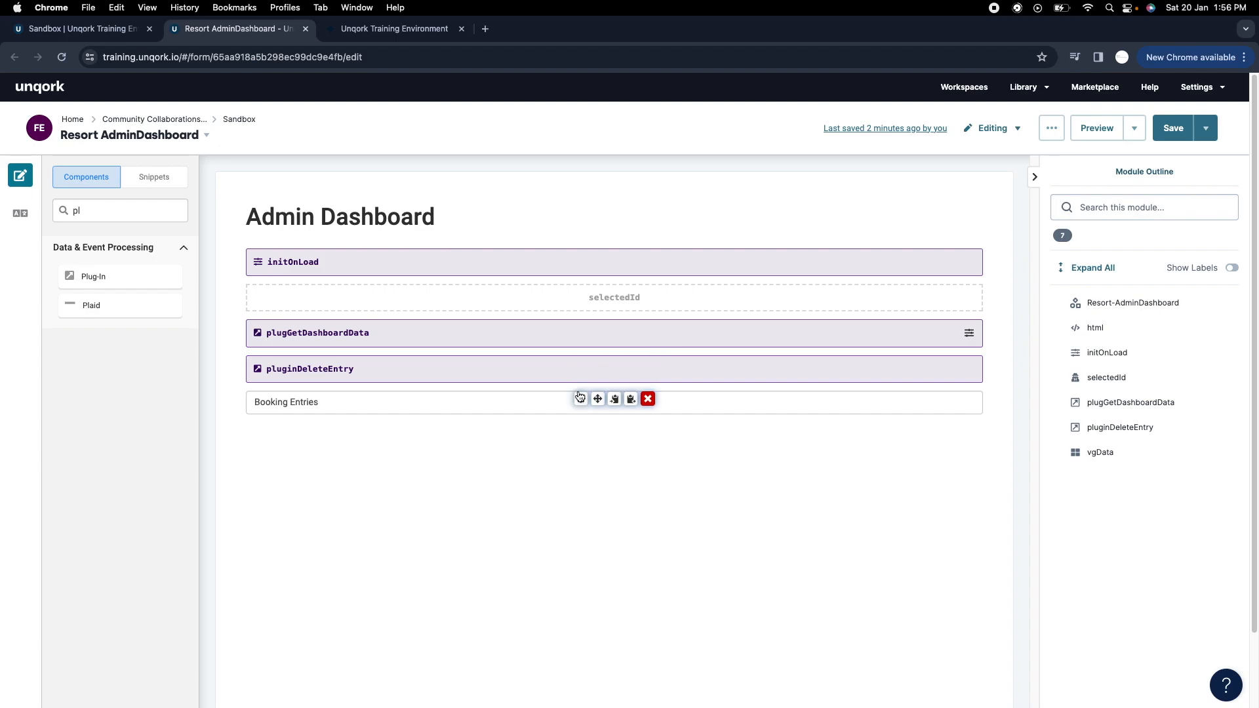
Replace the {moduleId} placeholder in pluginDeleteEntry's Data Source URL with the copied ID 65a946188d1af1270eb9594f.
click(579, 365)
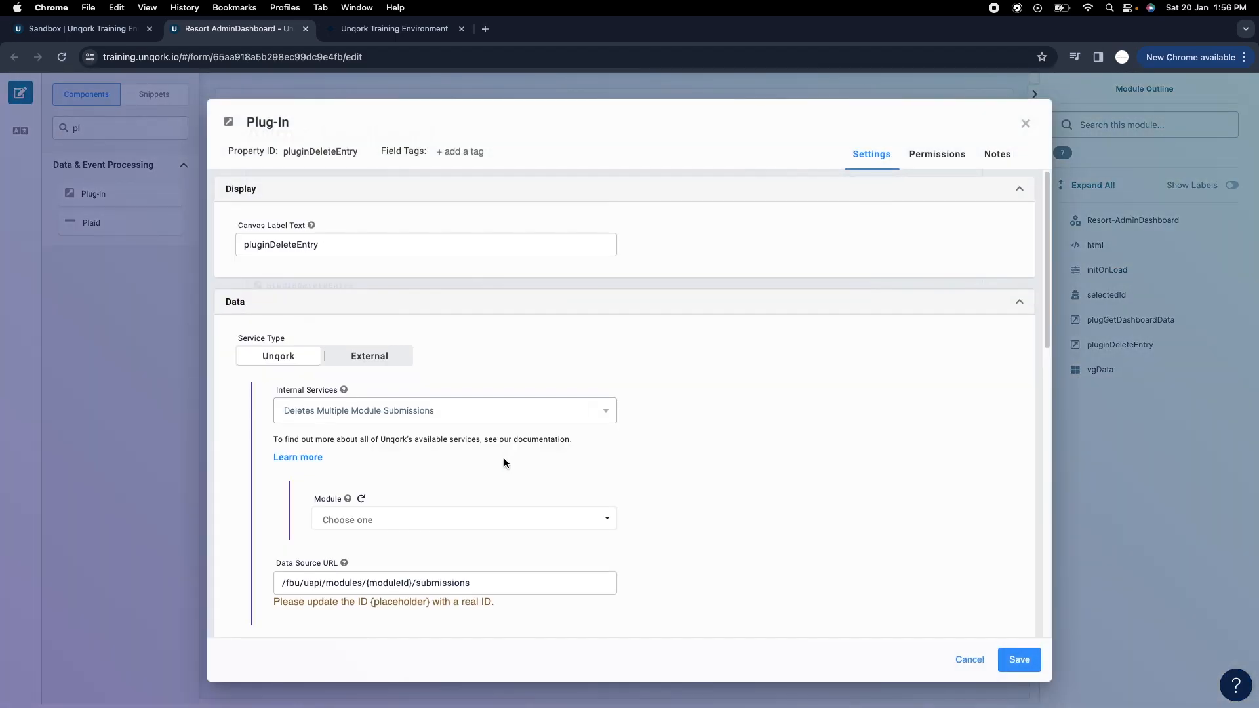
scroll(503, 458, down, 5)
drag(366, 434, 422, 434)
key(super+v)
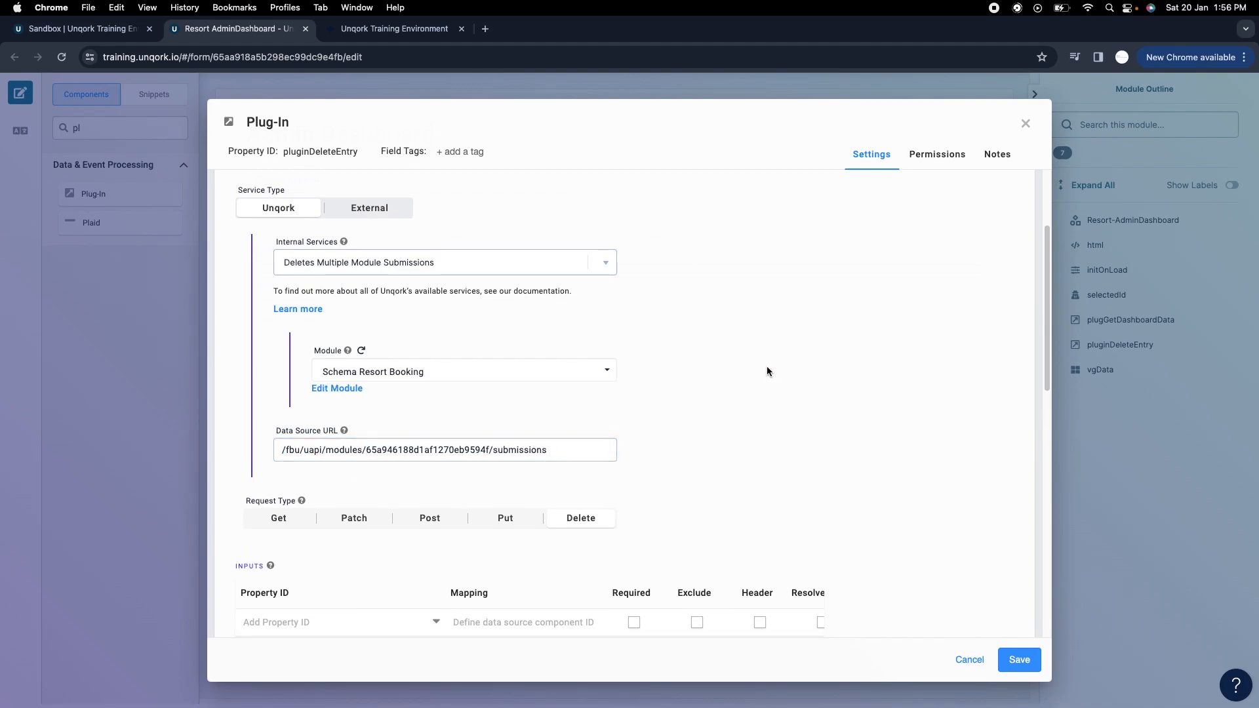
Examine the moduleId, destroy and ids parameters in the API documentation for Deletes Multiple Module Submissions.
click(297, 310)
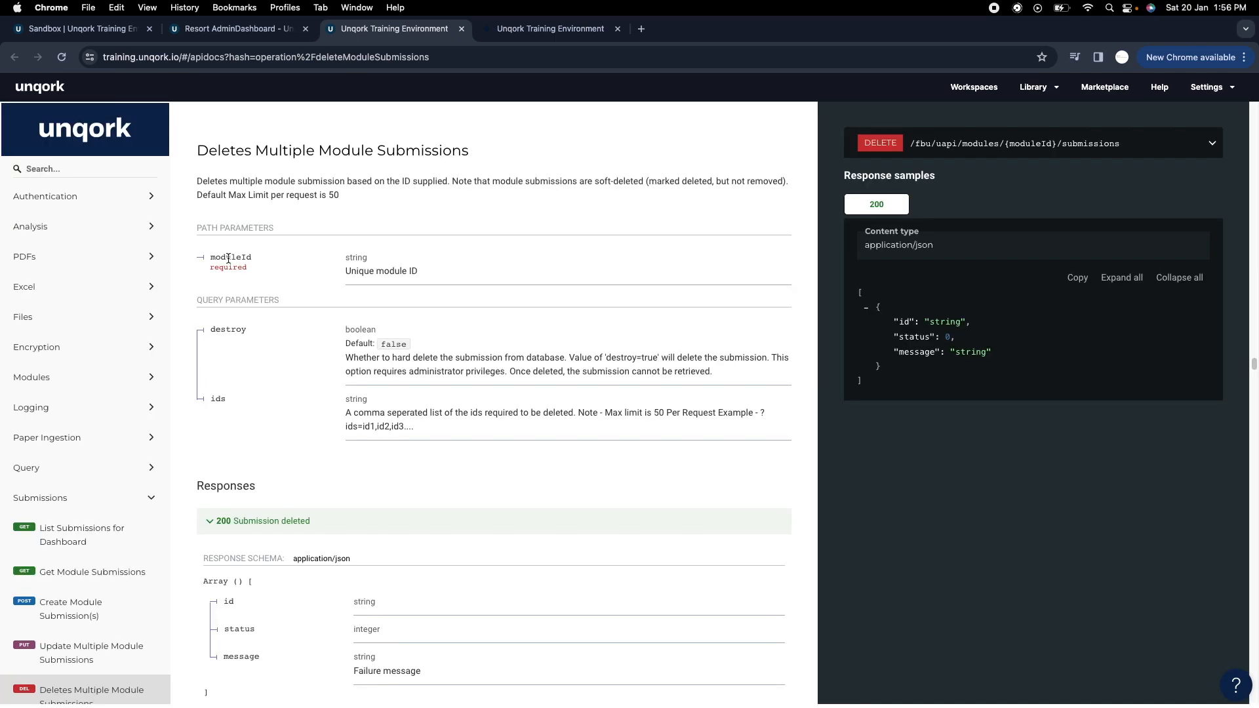
double_click(219, 255)
double_click(347, 330)
double_click(394, 344)
drag(641, 359, 658, 359)
double_click(395, 346)
click(463, 348)
double_click(214, 331)
double_click(216, 400)
triple_click(416, 427)
click(399, 417)
drag(226, 400, 209, 400)
Add an input to pluginDeleteEntry that maps the literal 'true' to destroy.
click(270, 38)
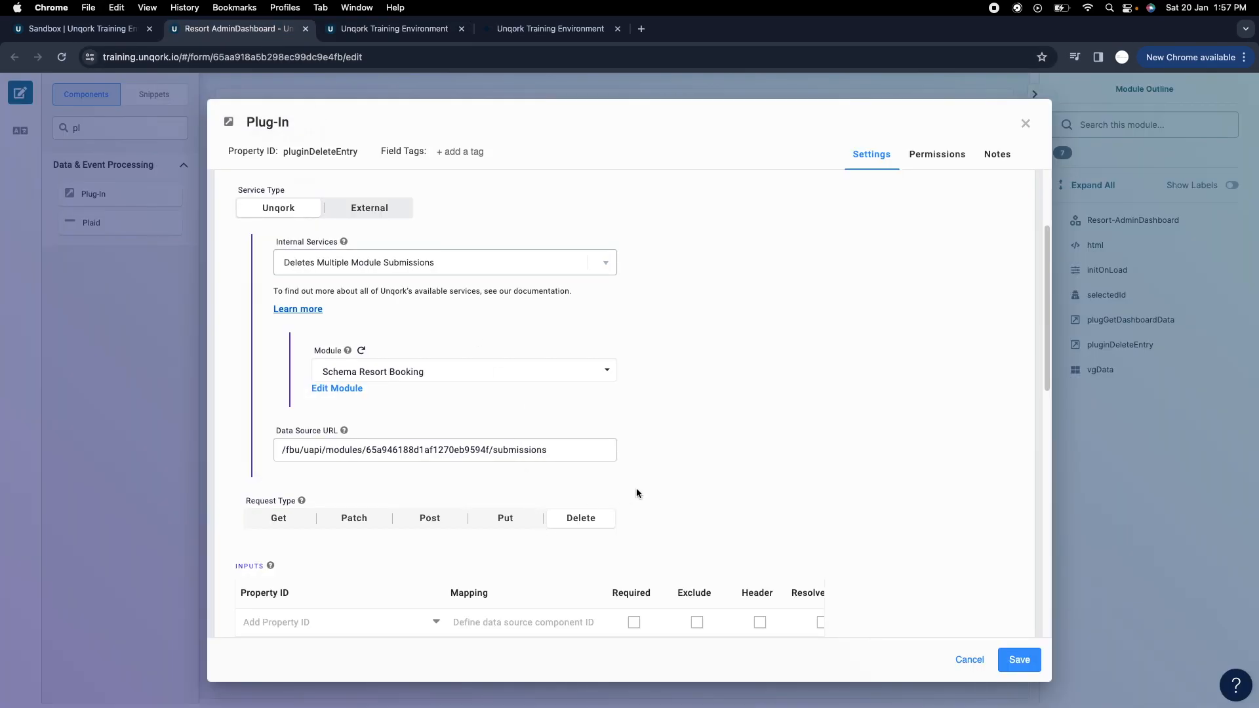
scroll(600, 479, down, 2)
click(488, 574)
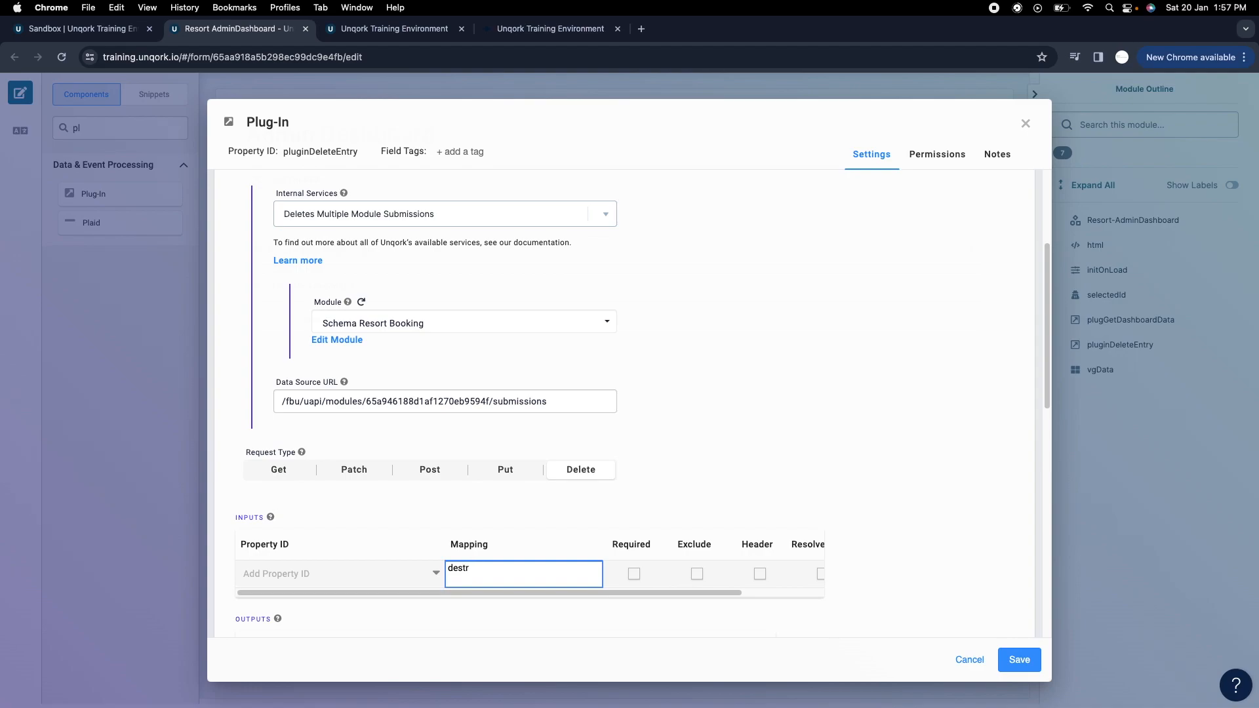
click(316, 571)
text(true)
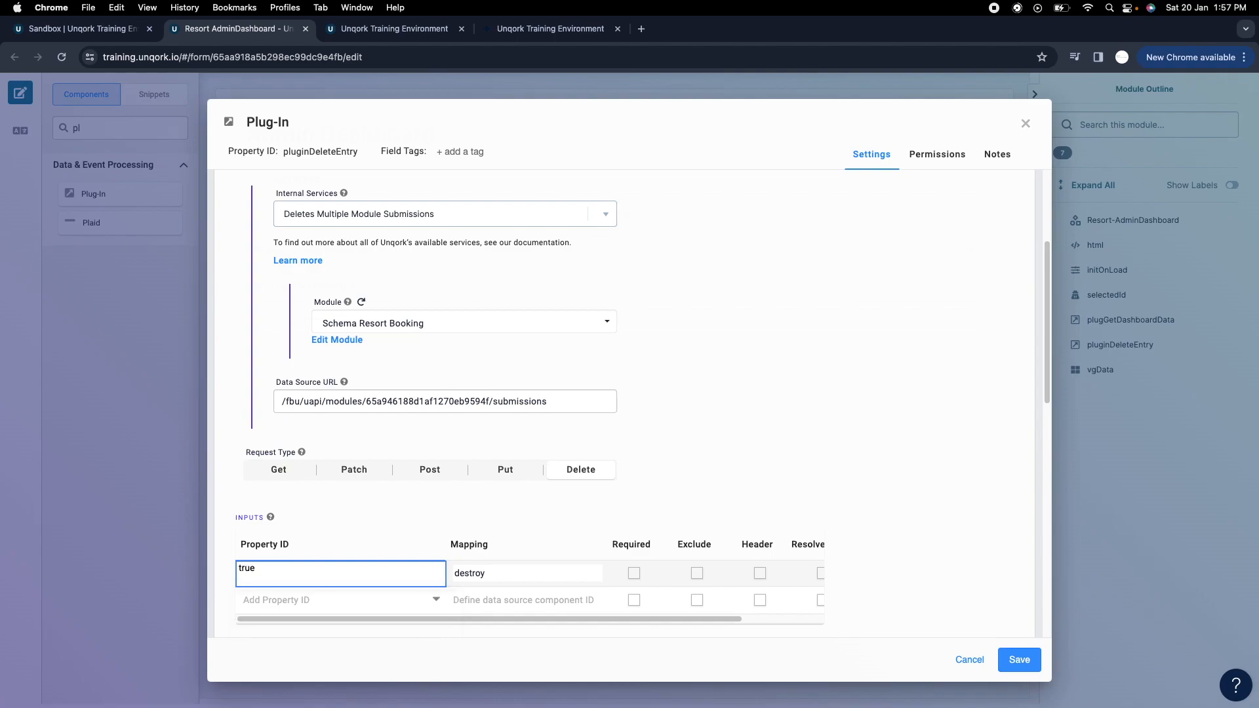
text(')
click(345, 598)
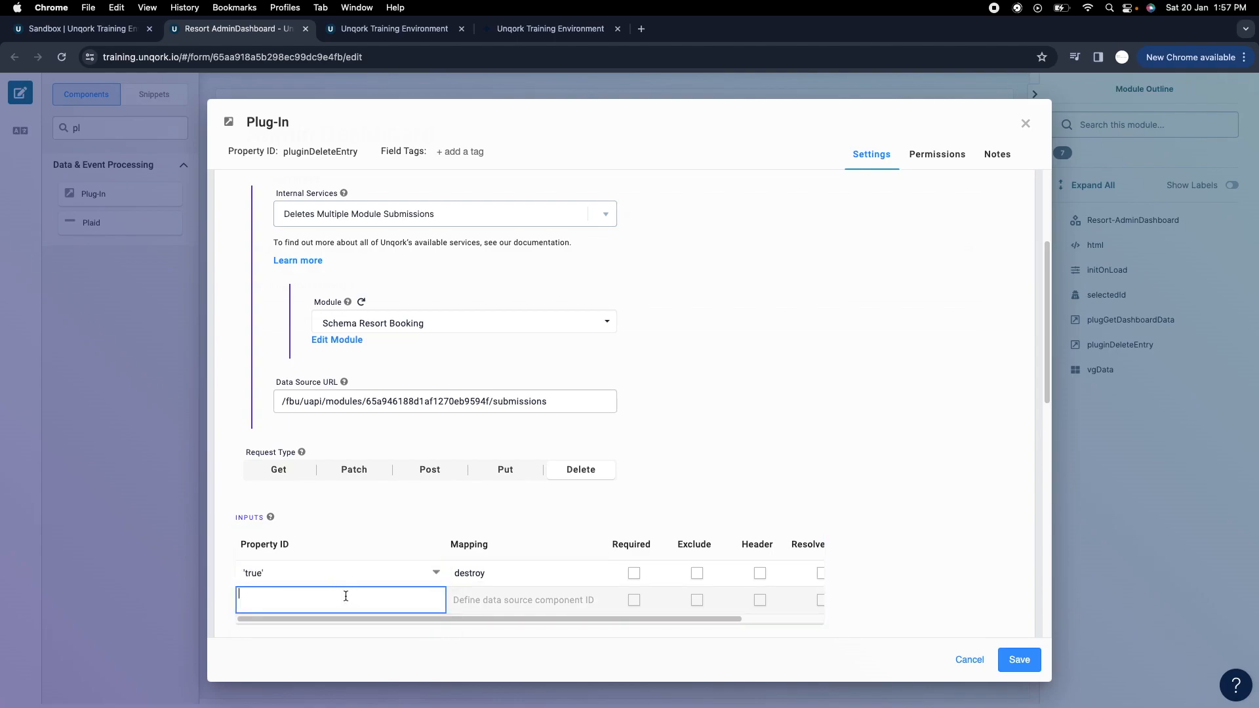
Add an input to pluginDeleteEntry that maps selectedId to ids, and save both the plug-in and the module.
click(483, 600)
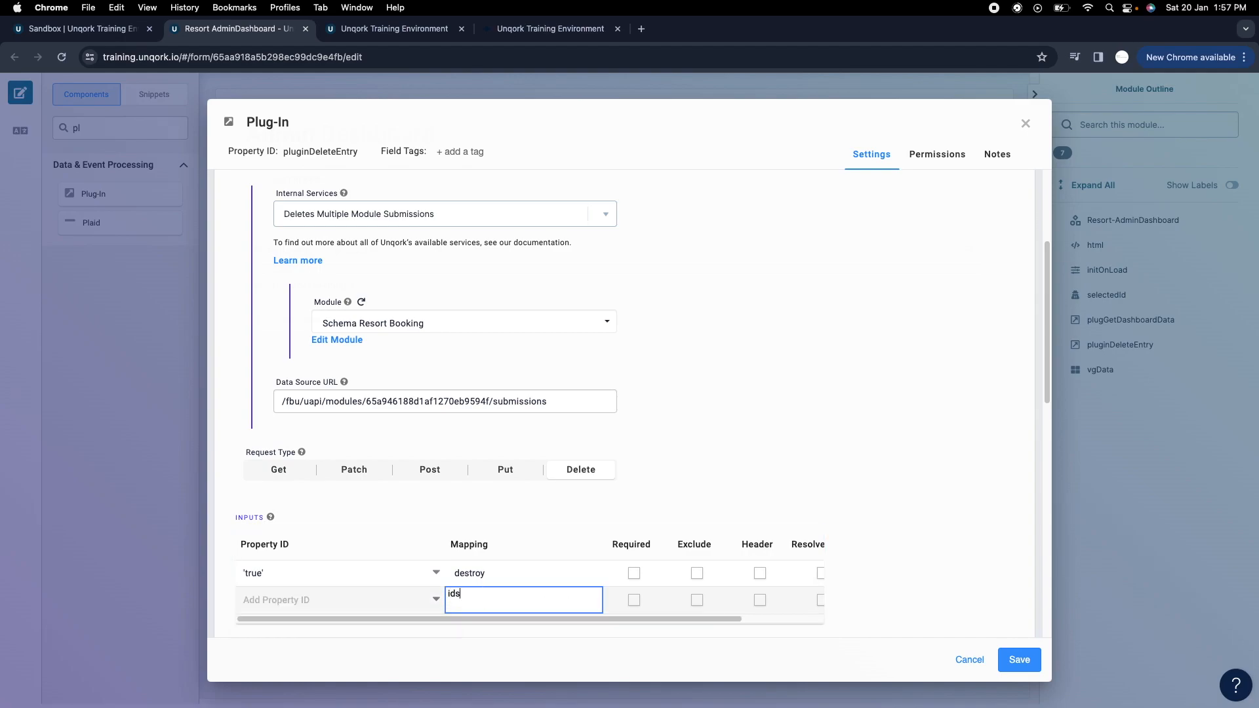
text(ids)
click(335, 601)
text(seel)
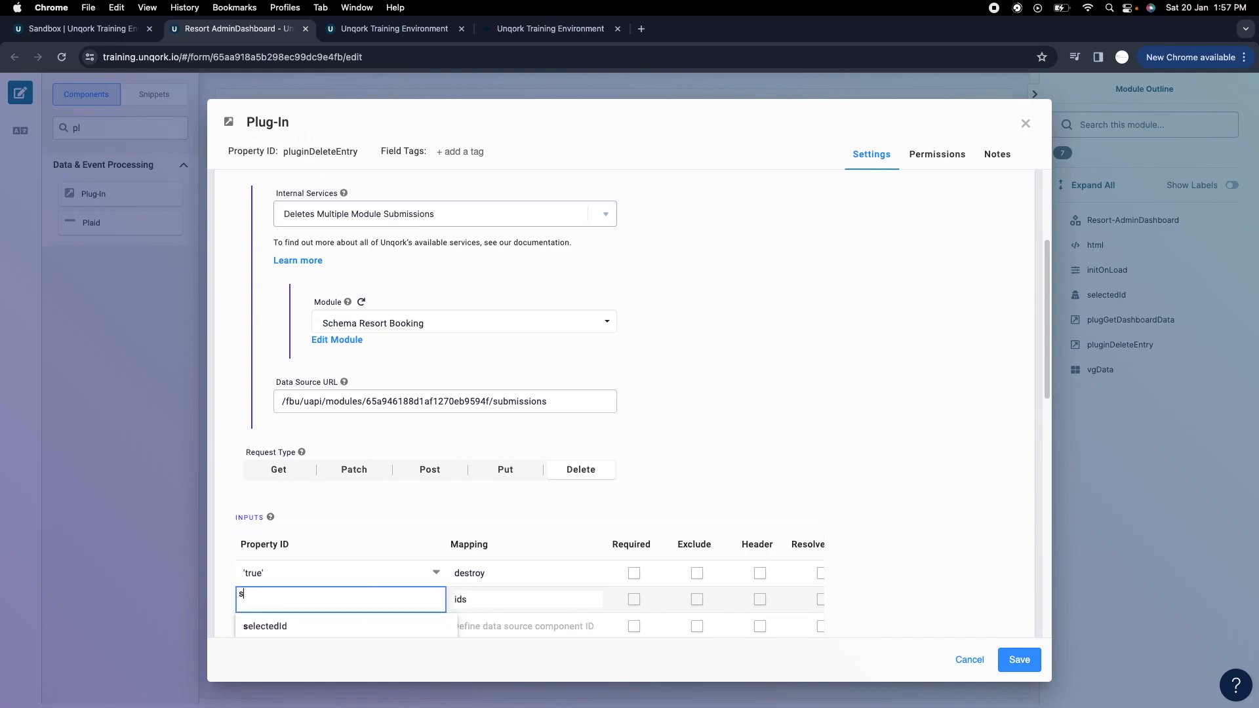
key(BackSpace)
text(le)
click(294, 623)
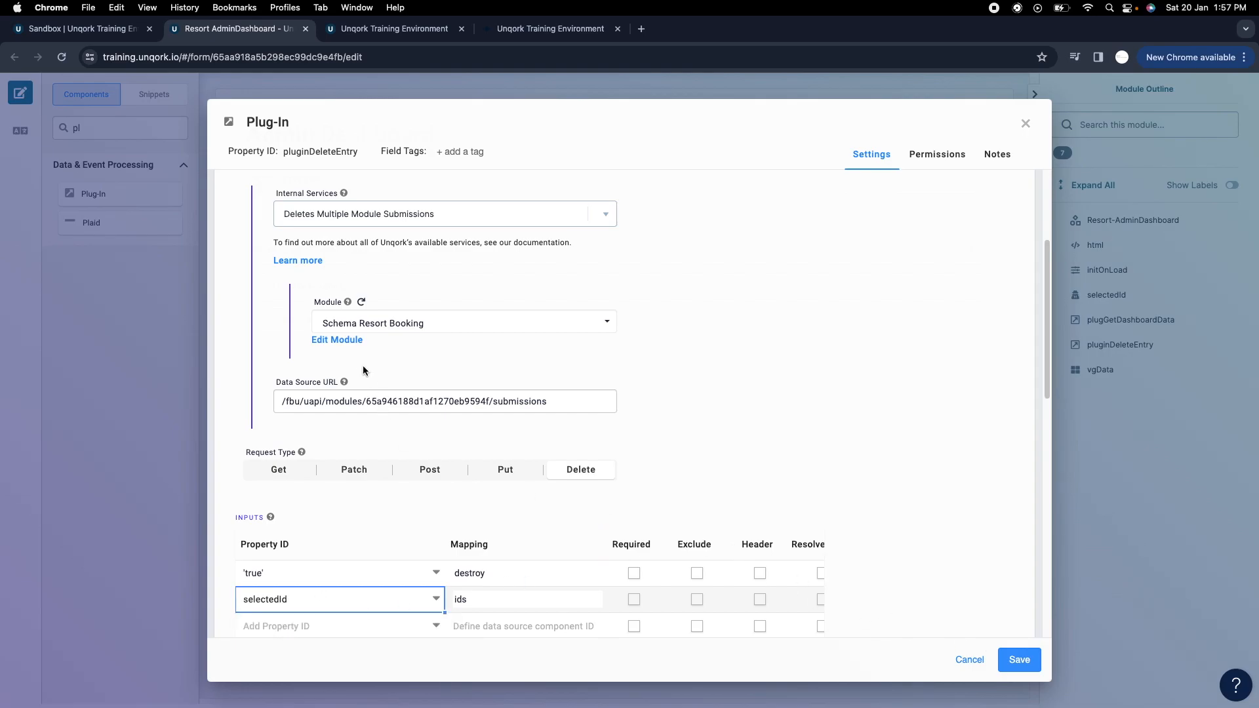
scroll(772, 453, up, 1)
click(1010, 656)
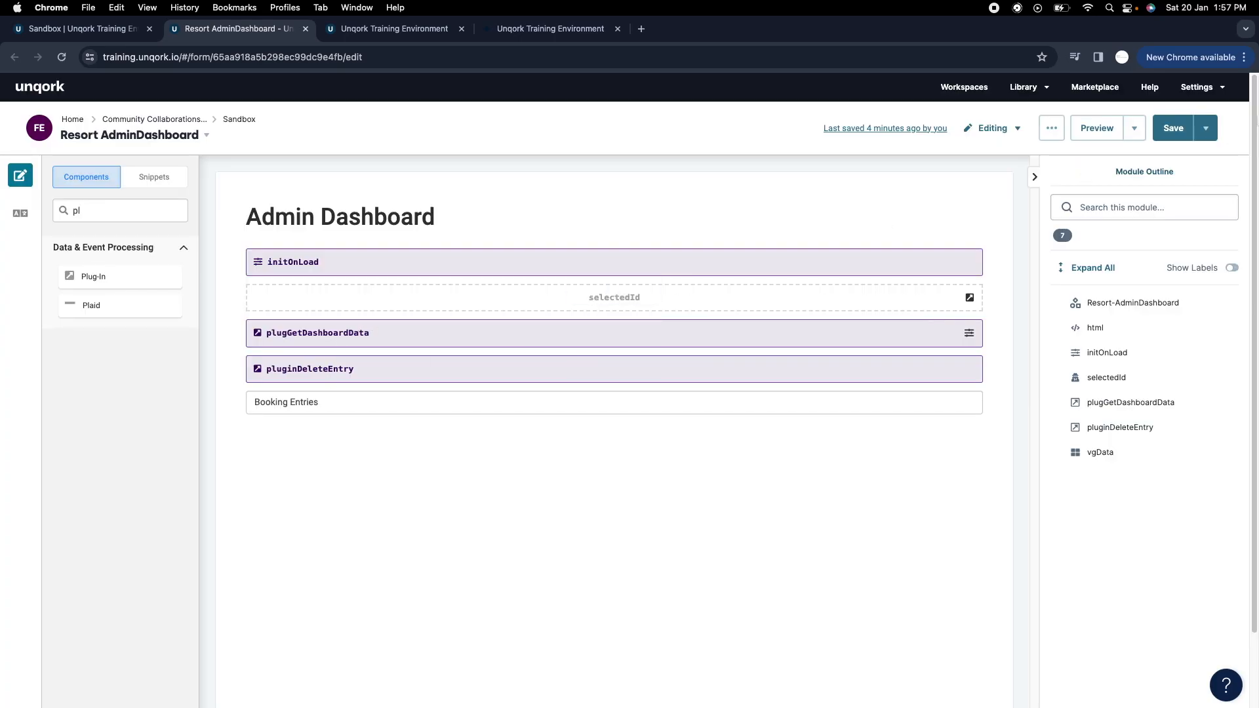
click(1173, 127)
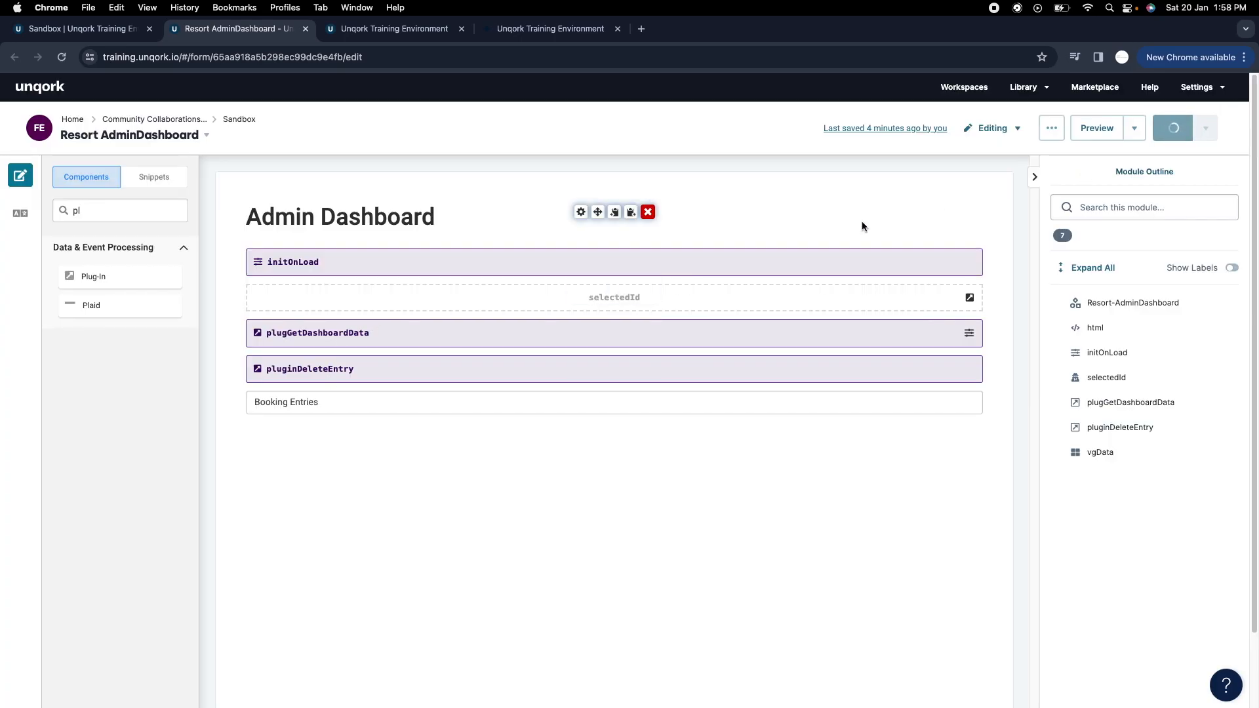
Find the Button component and add one between pluginDeleteEntry and the Booking Entries grid.
click(106, 213)
double_click(105, 213)
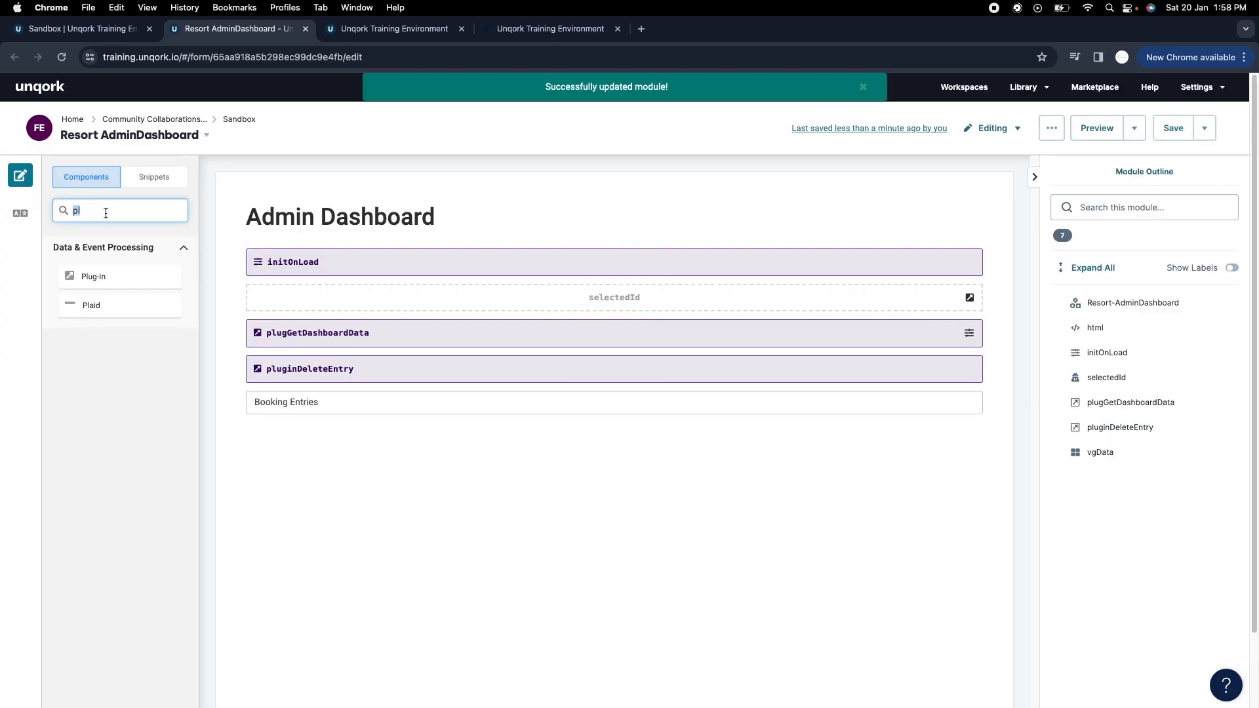
text(bu)
drag(92, 334, 351, 413)
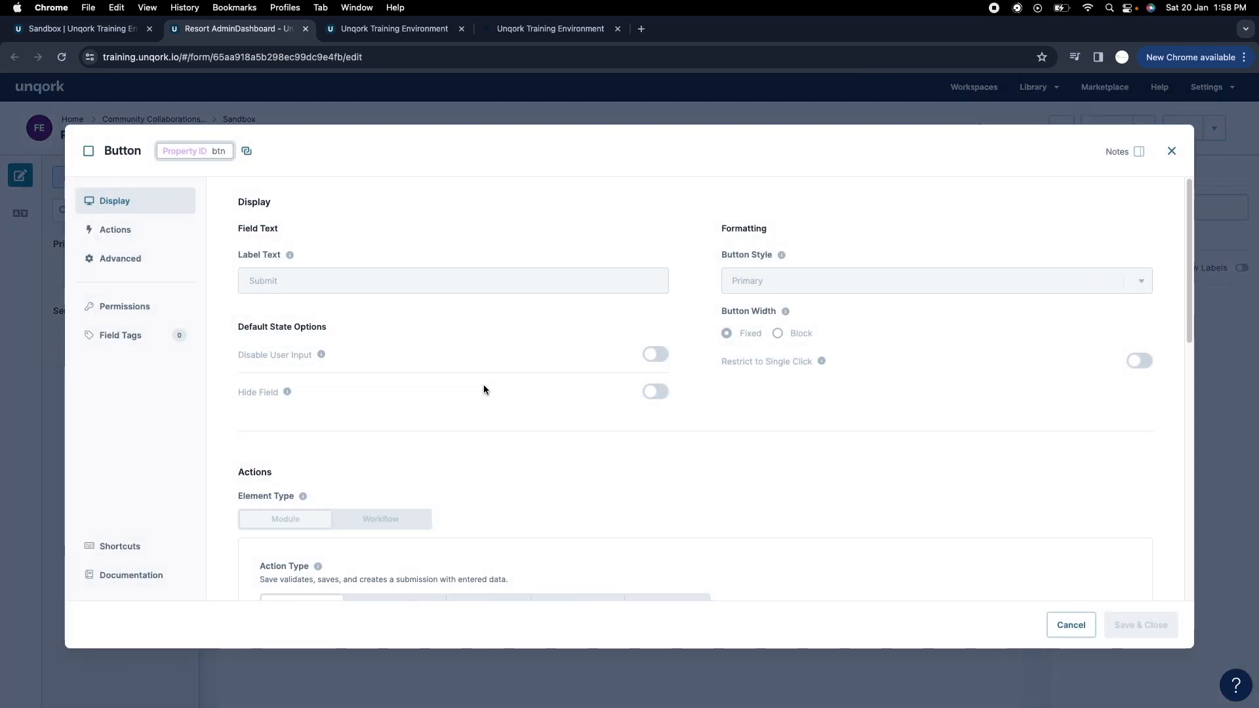
Set the new button's Property ID to btnDeleteEntry, copy that ID, and set its label text to Delete.
click(229, 155)
text(D)
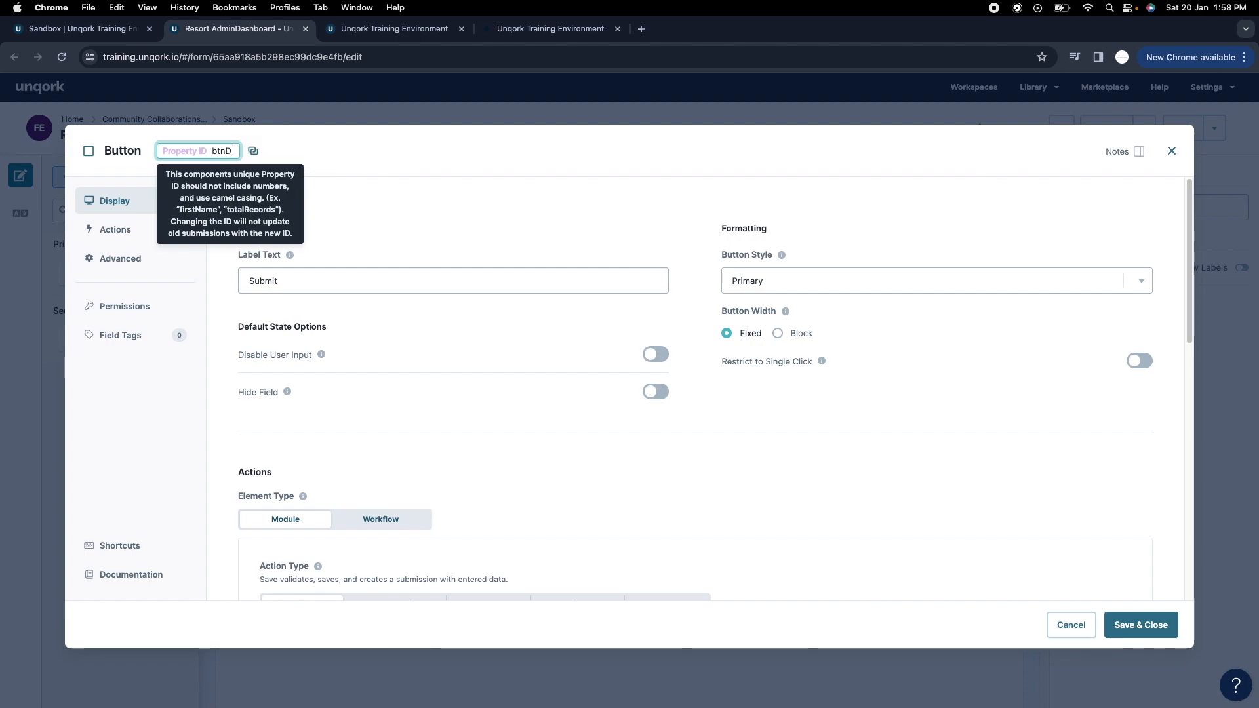
text(eleteEntruy)
key(BackSpace)
key(BackSpace)
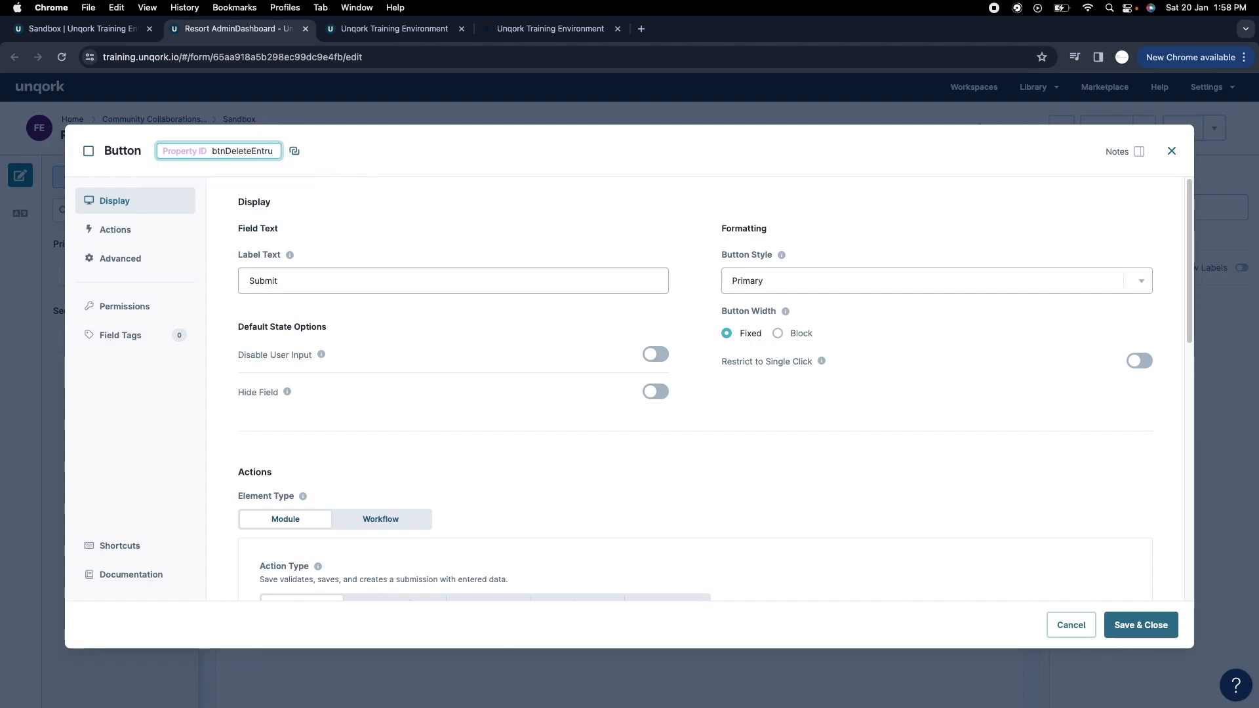
text(y)
key(super+a)
key(super+c)
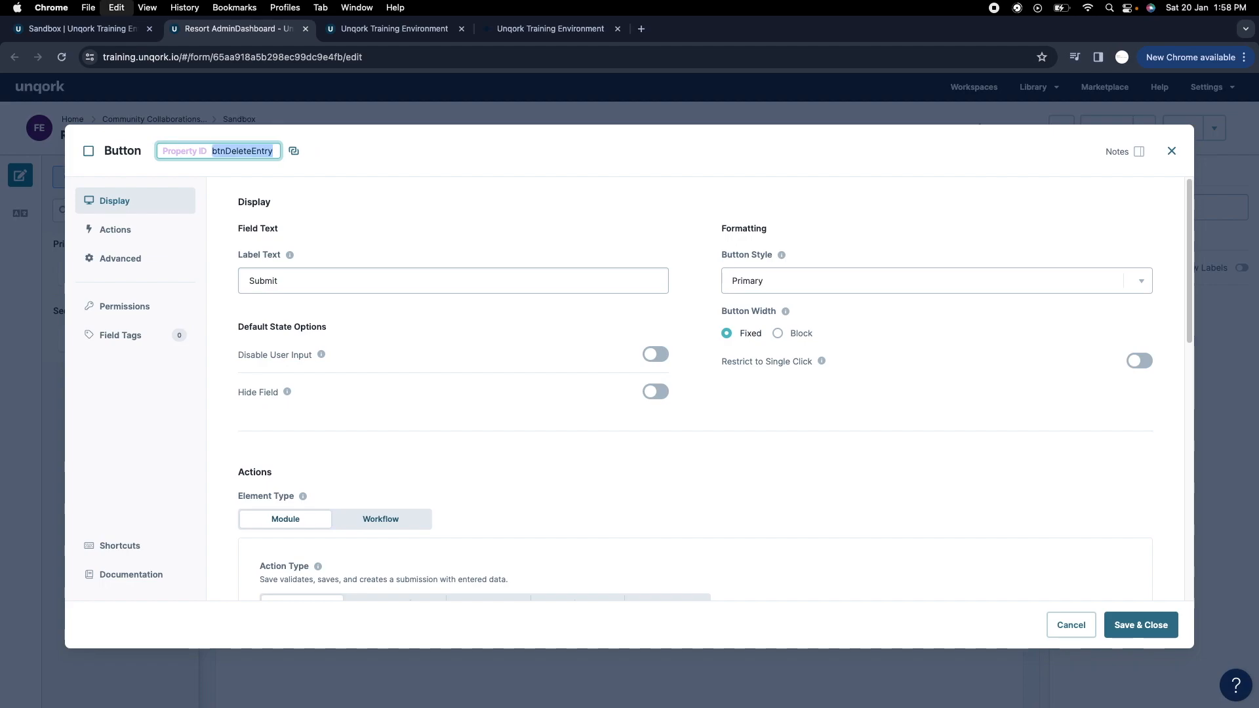
double_click(350, 280)
text(Delete)
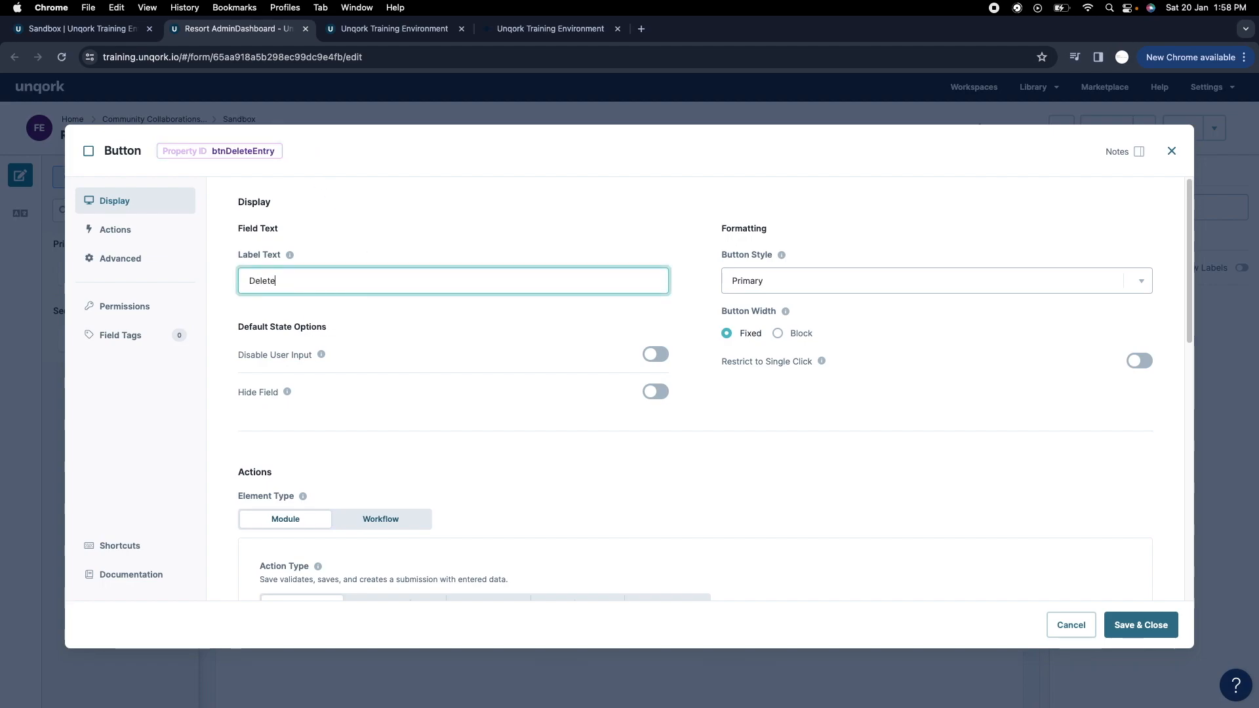
Set btnDeleteEntry's action type to Event with pluginDeleteEntry as its On Click trigger, and save the button and module.
scroll(483, 348, down, 5)
click(495, 432)
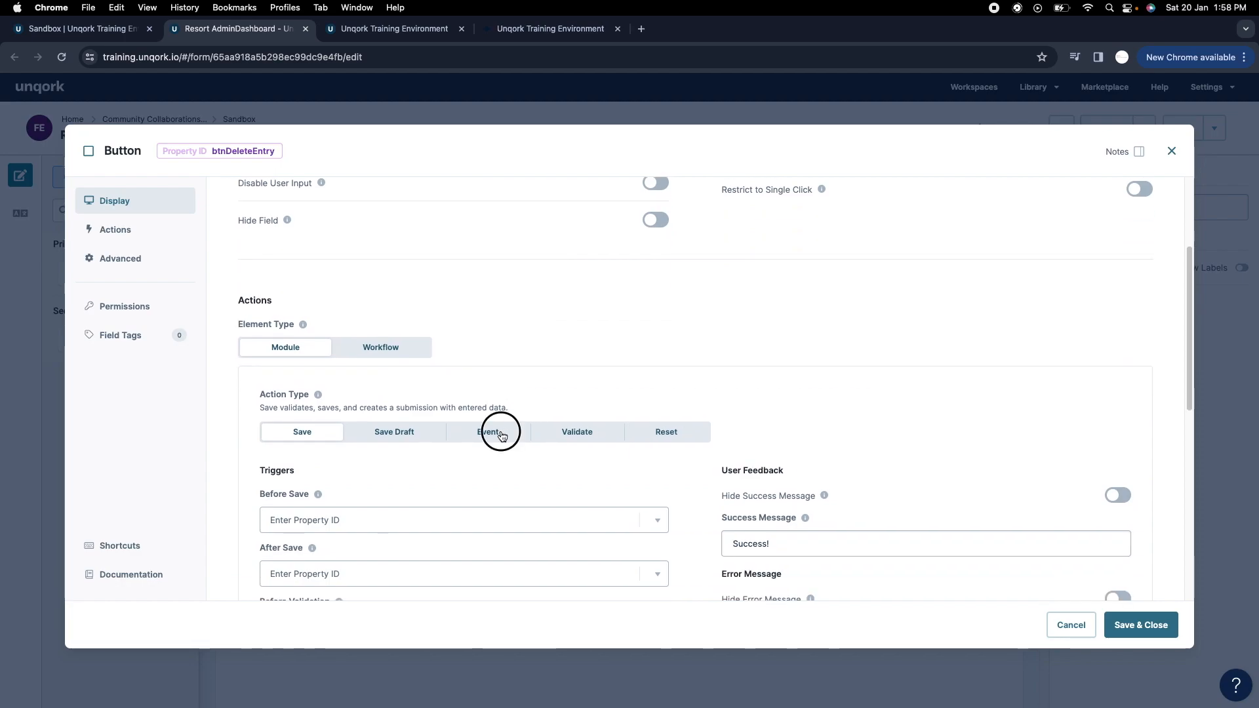
click(445, 518)
text(pl)
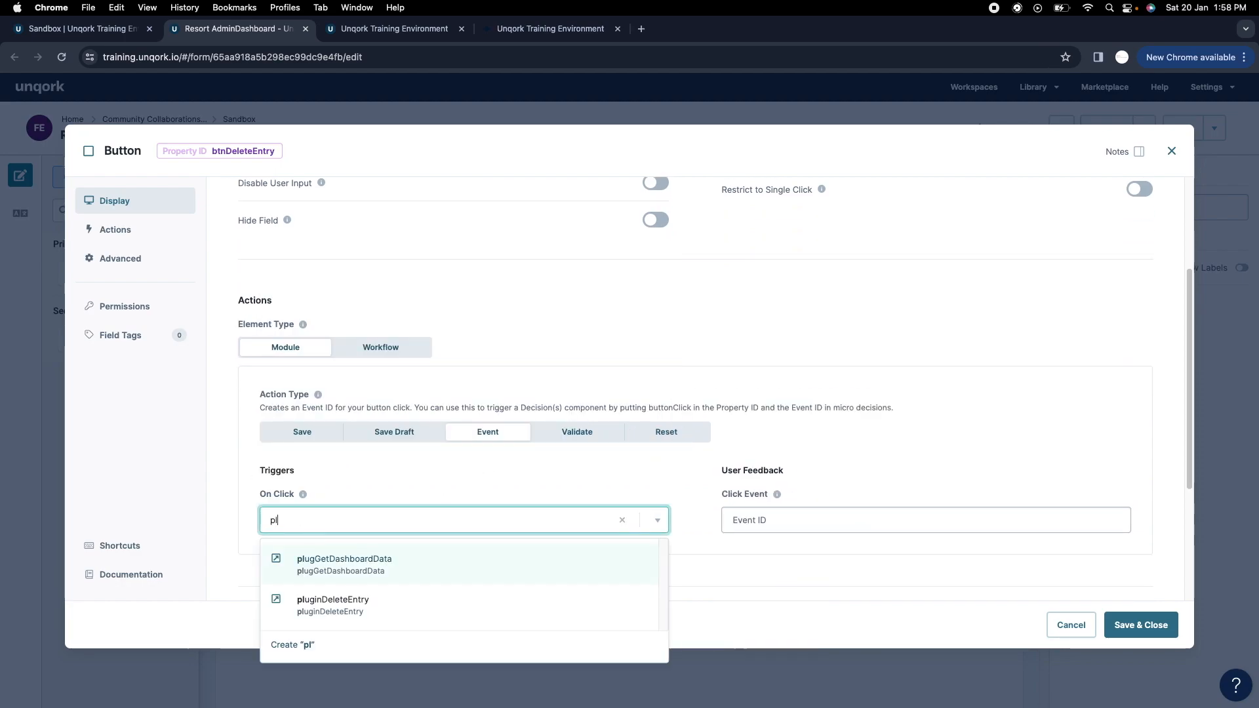
click(439, 614)
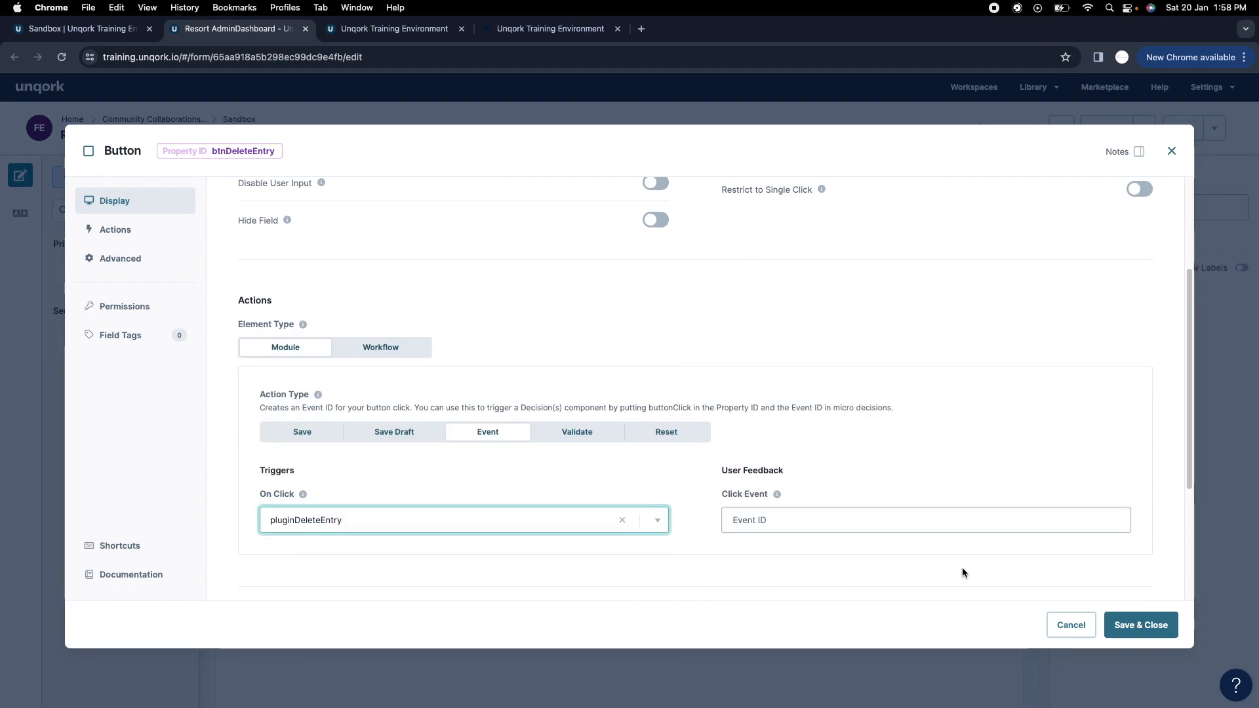
click(1139, 627)
click(1175, 128)
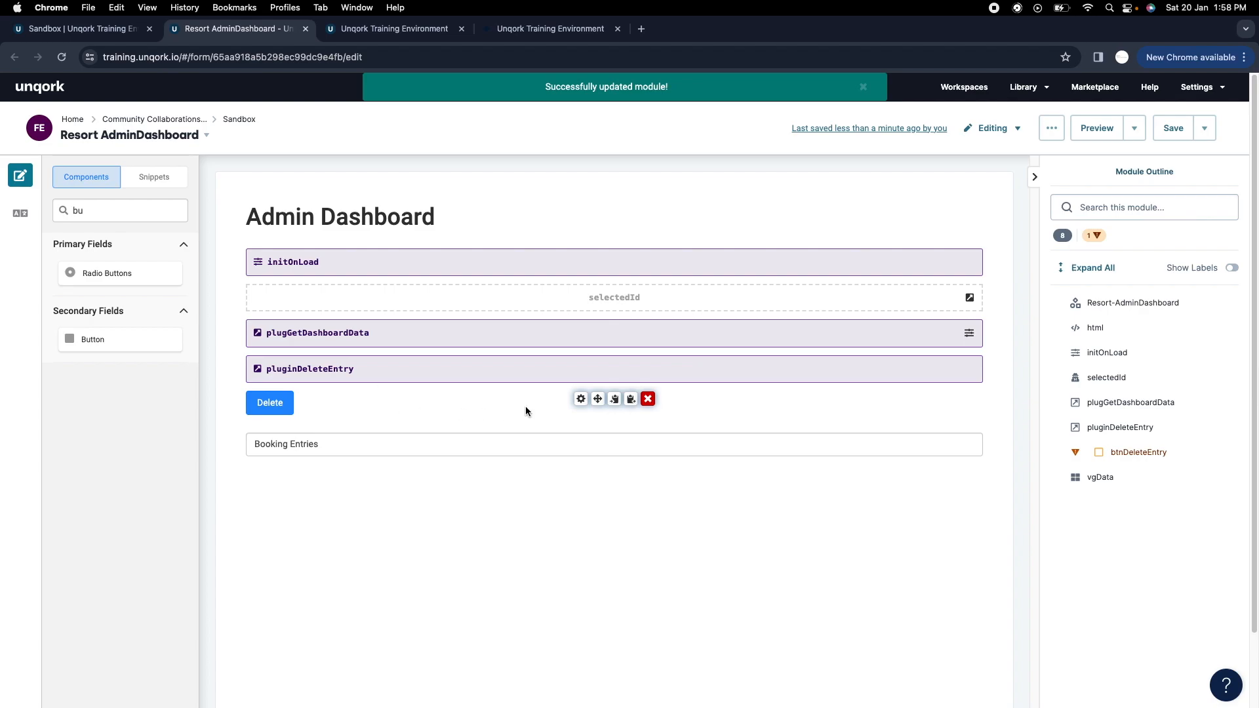
Review the Delete button's action type and On Click trigger, and close its settings.
click(580, 399)
scroll(655, 440, down, 1)
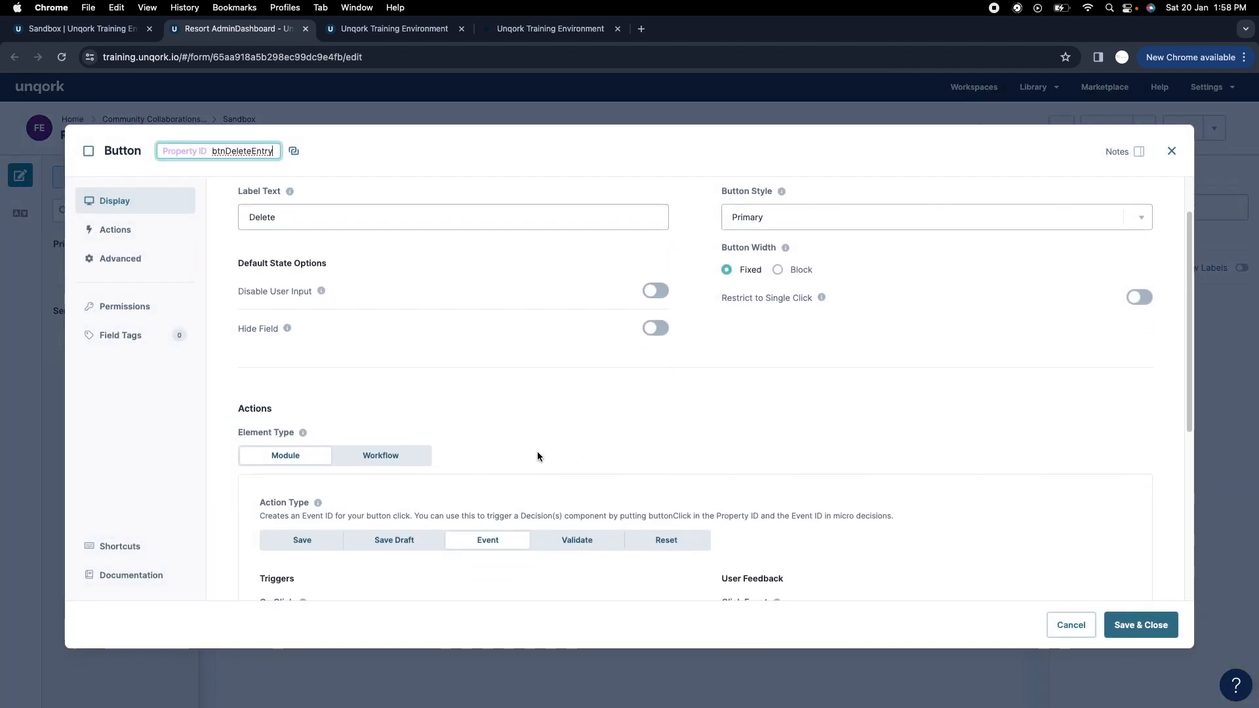
scroll(525, 459, down, 5)
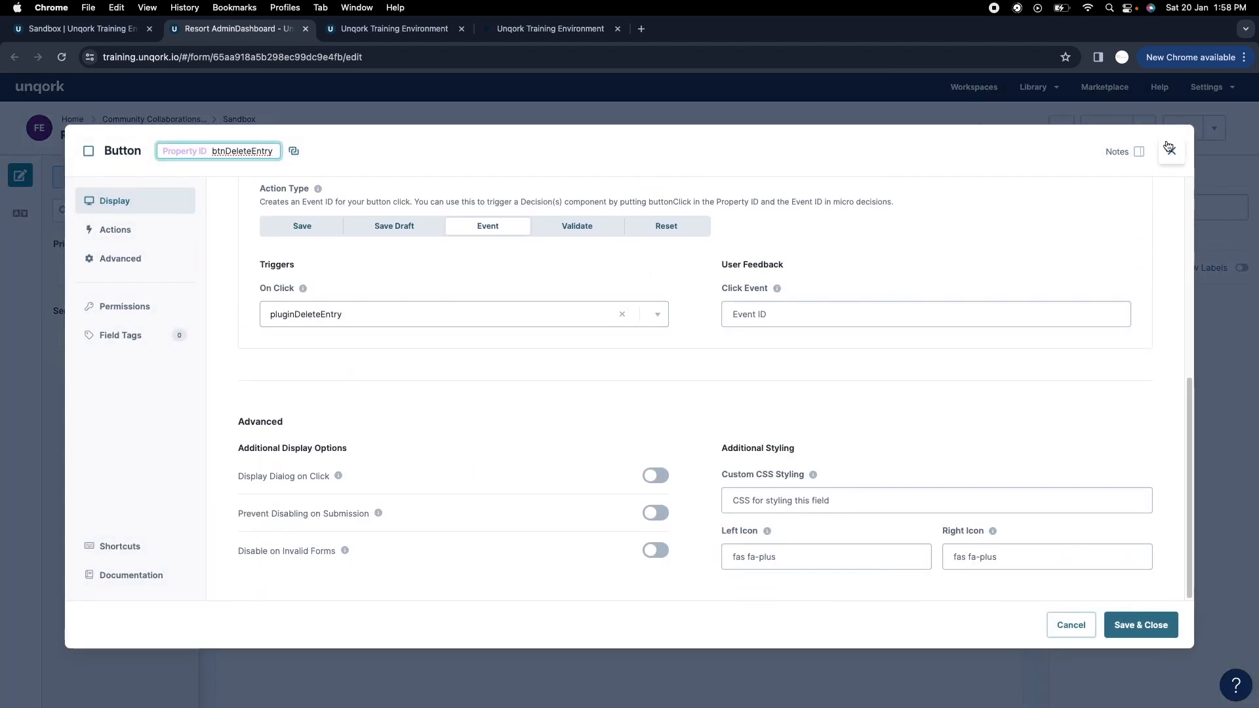
click(1170, 148)
Switch to the Admin Dashboard preview and reload it to load the saved module.
click(512, 30)
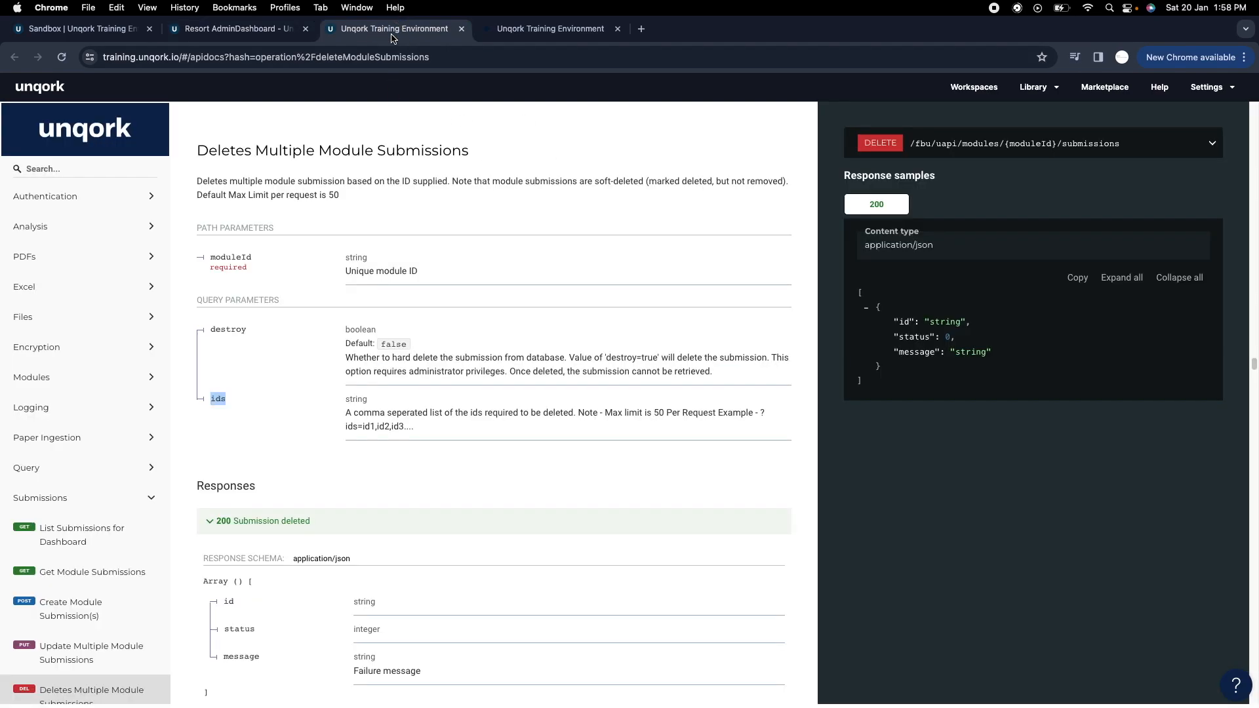
click(512, 30)
click(64, 58)
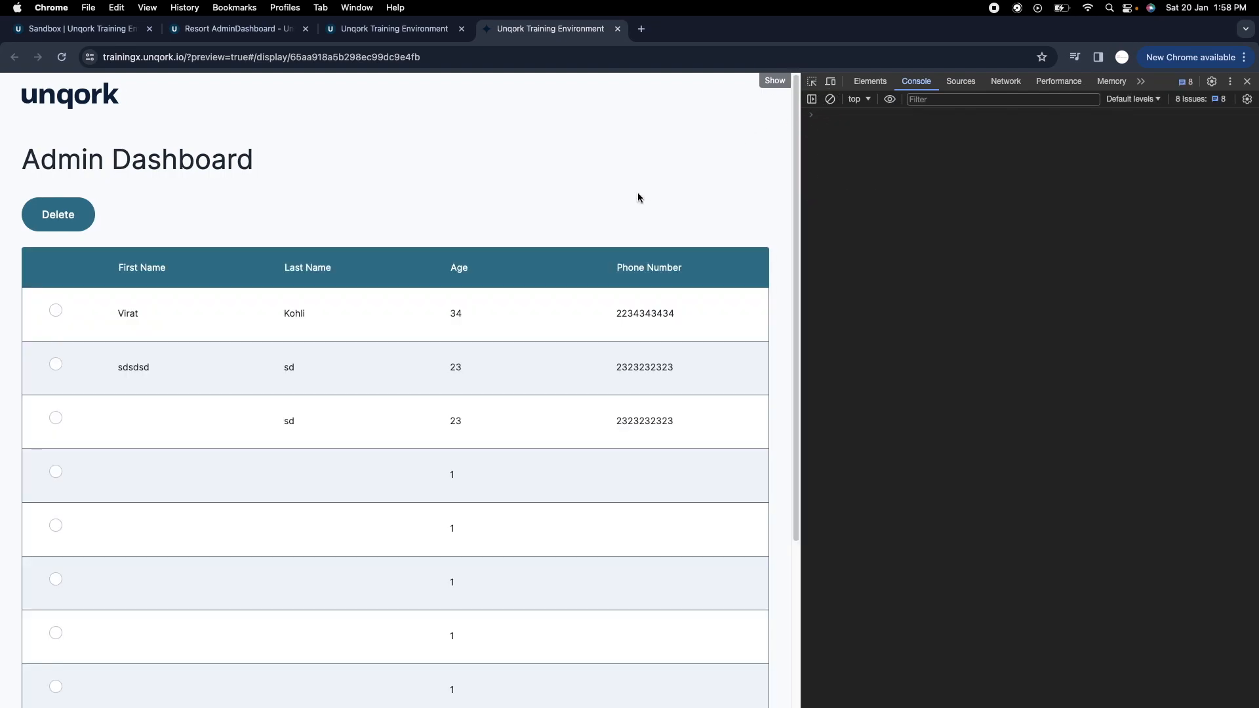
Select the first booking in the preview and delete it while recording requests in a cleared network log.
click(95, 325)
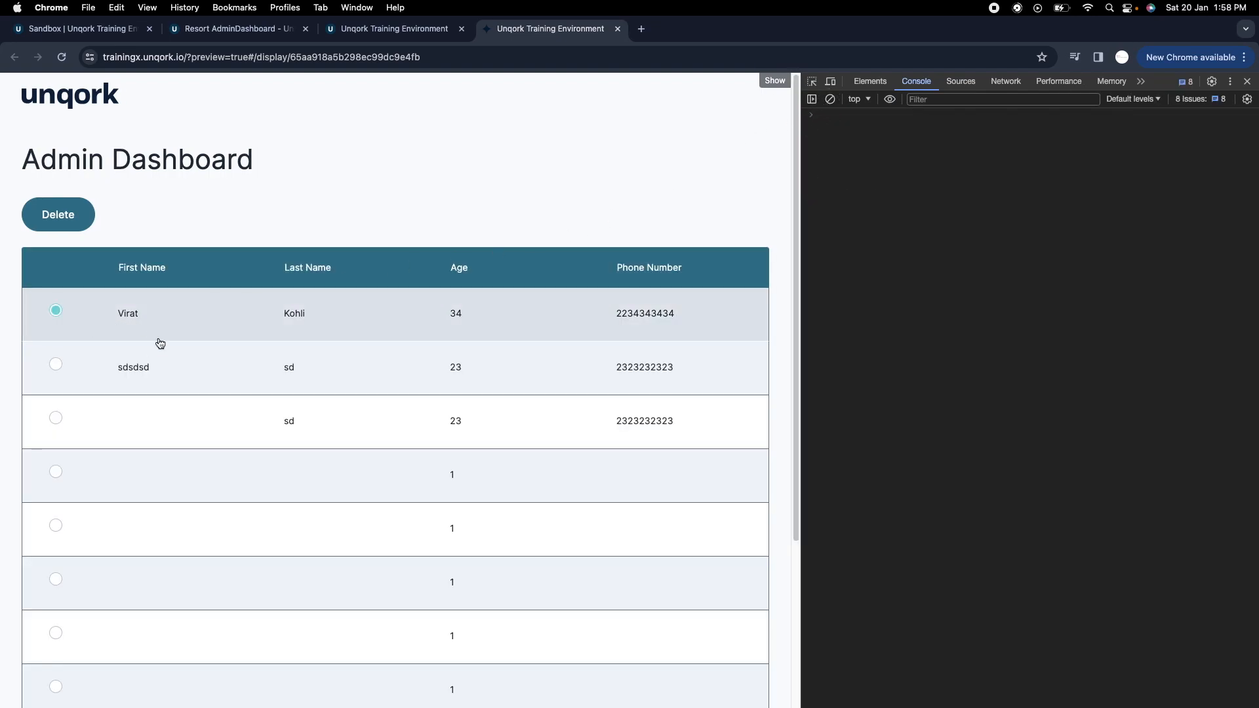
click(1005, 81)
click(830, 99)
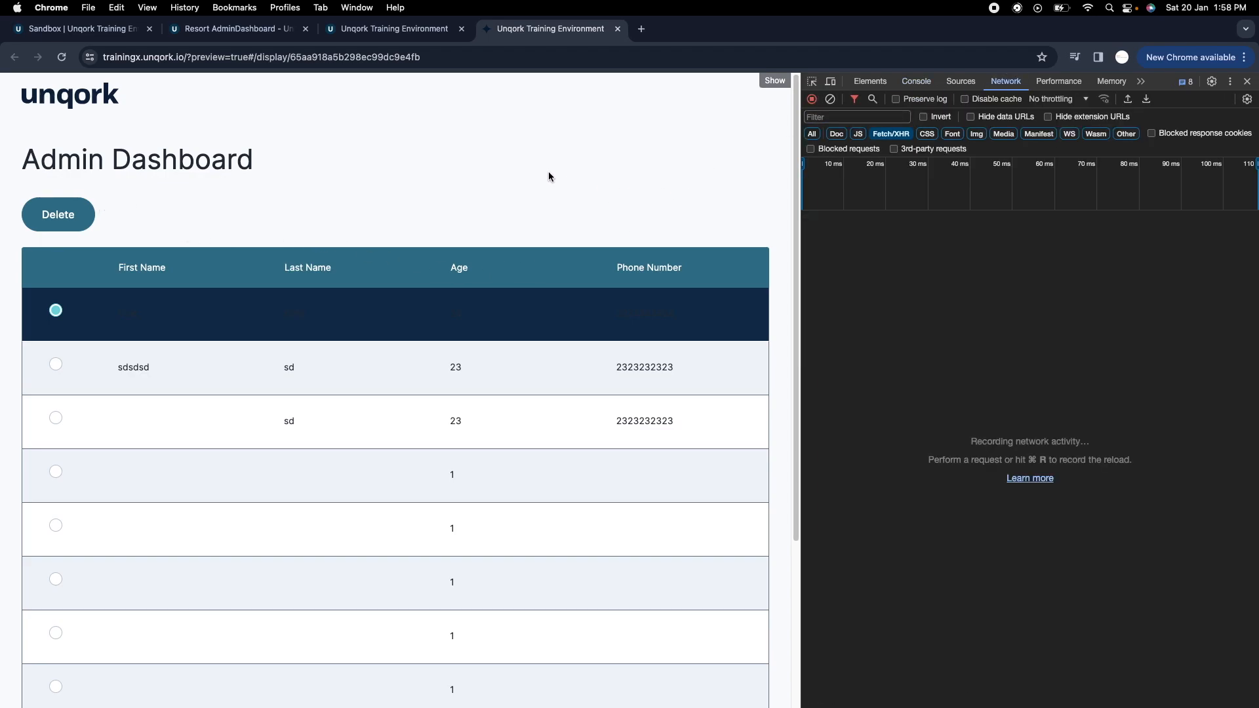
click(46, 214)
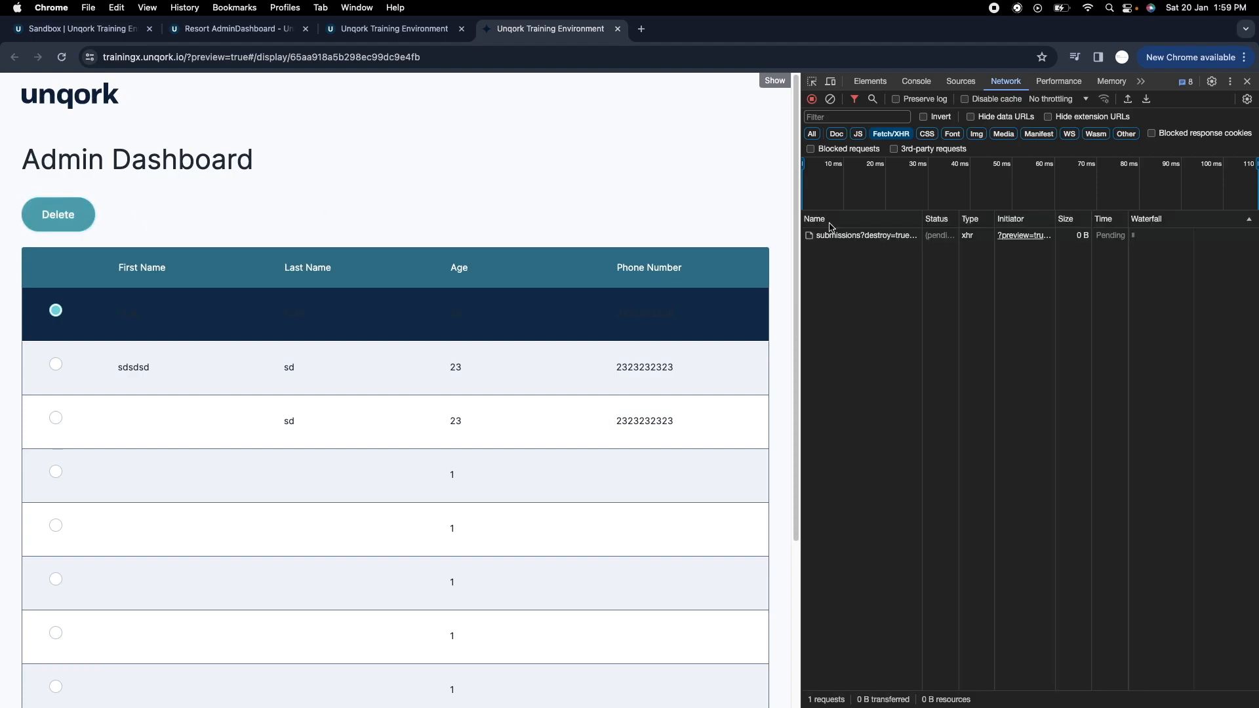
Examine the submissions delete request's query parameters, response status and header status code in the network log.
click(876, 237)
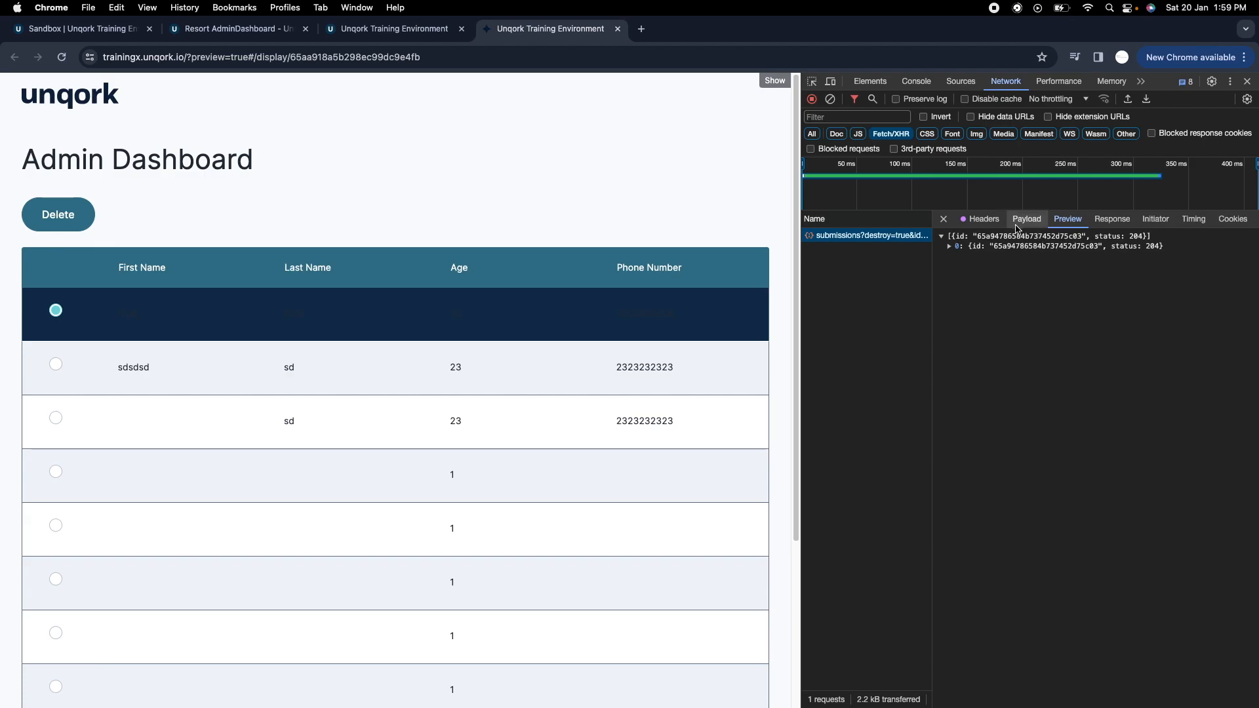
click(983, 219)
click(1027, 219)
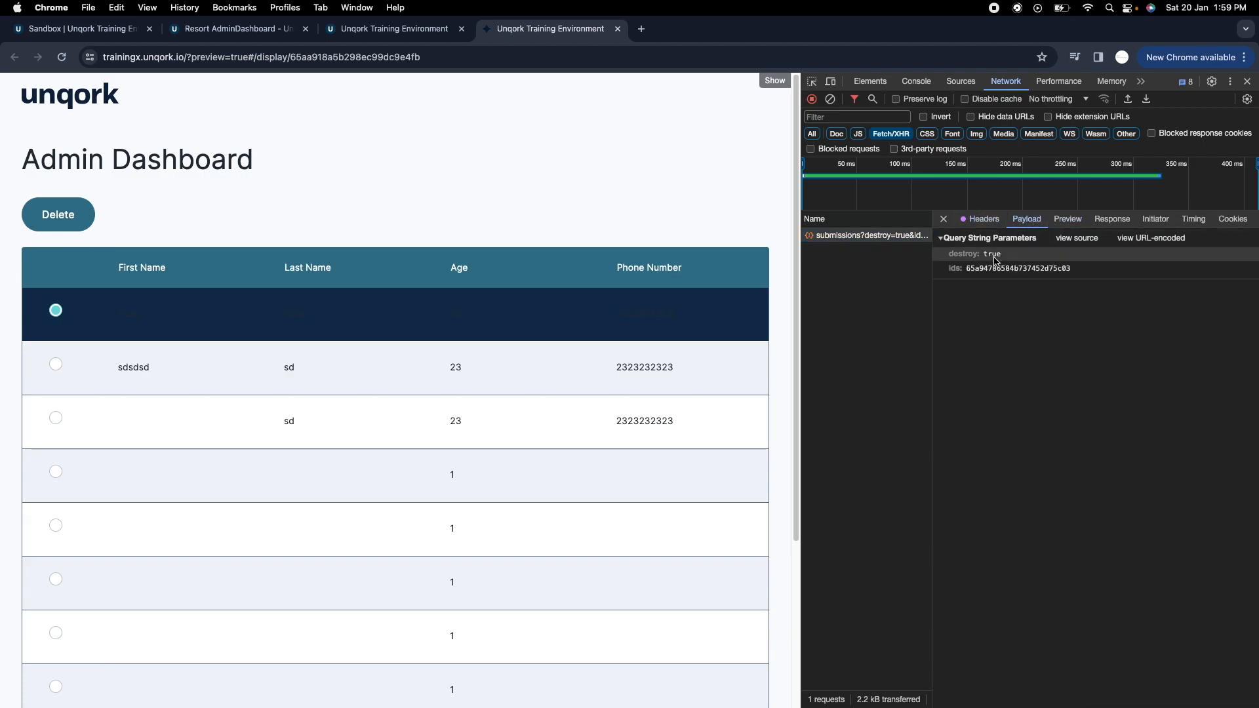
click(1068, 219)
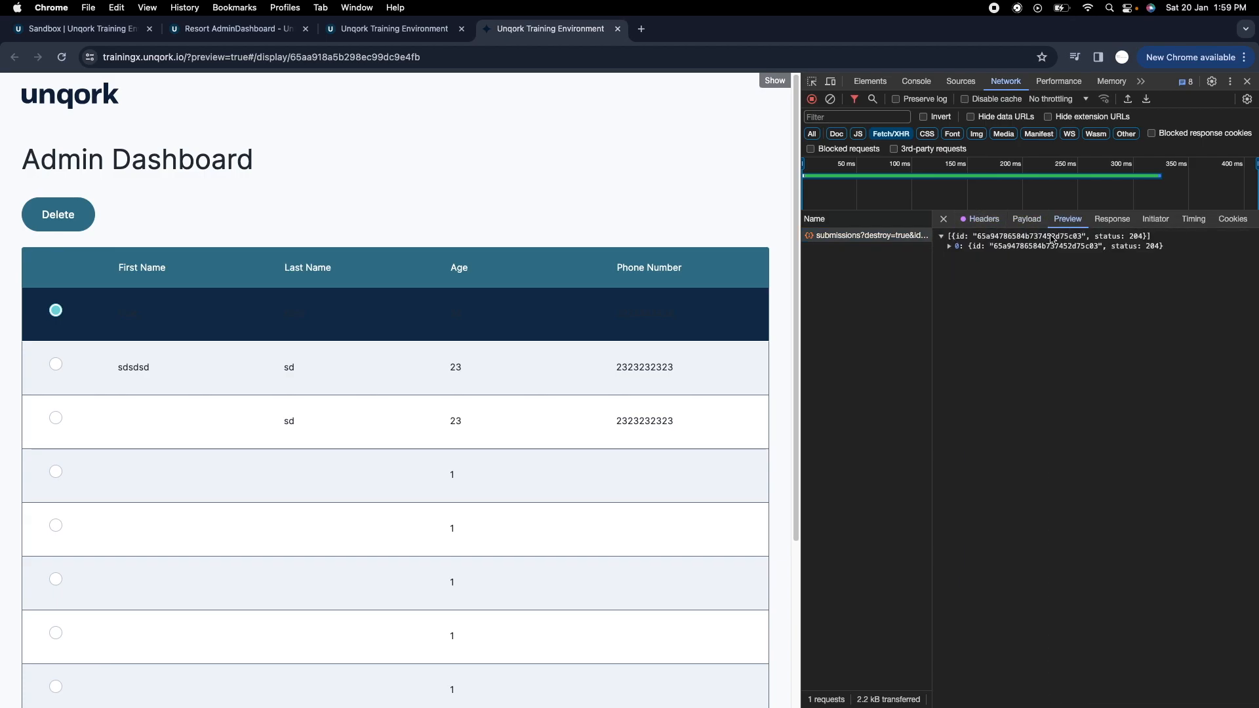
click(950, 247)
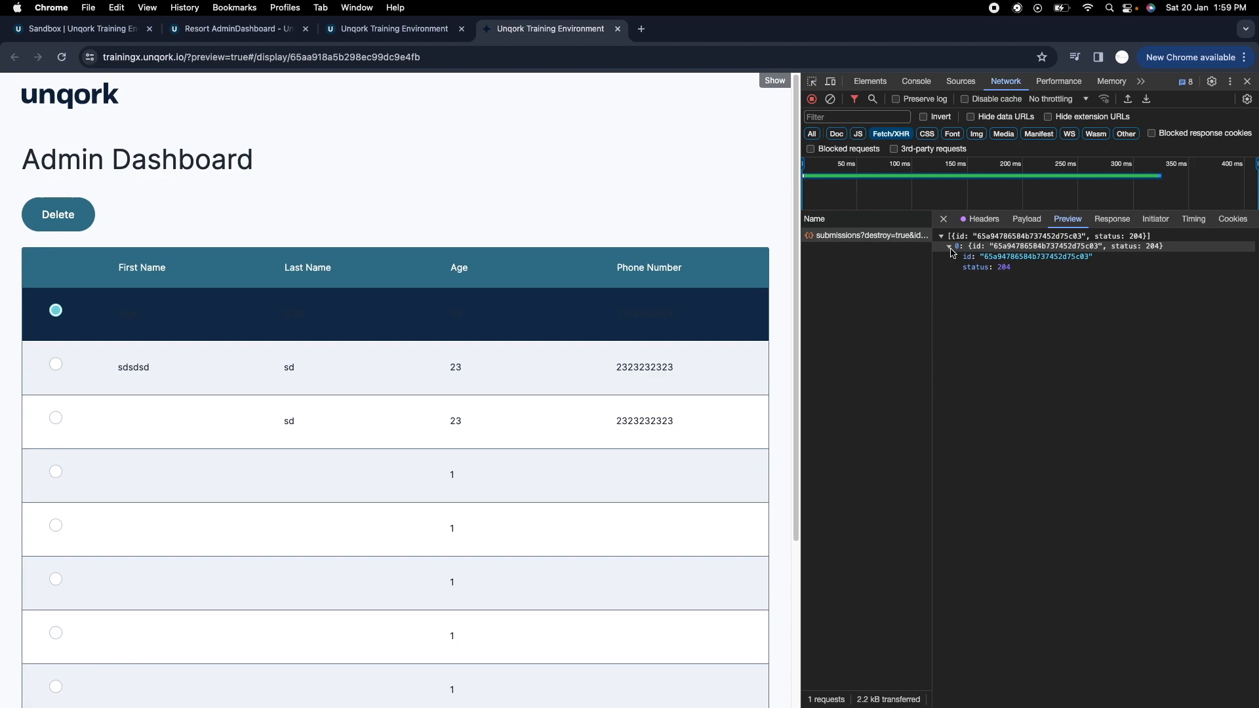
double_click(1004, 268)
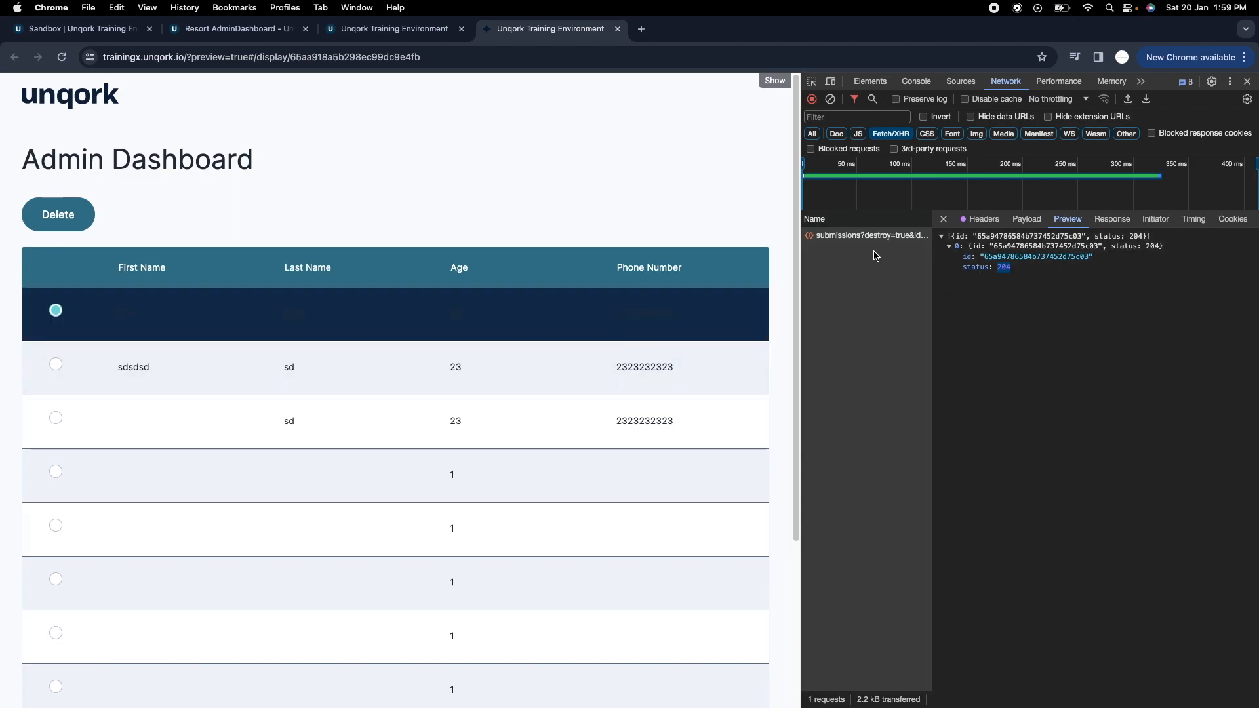
click(992, 222)
drag(1057, 306, 1094, 307)
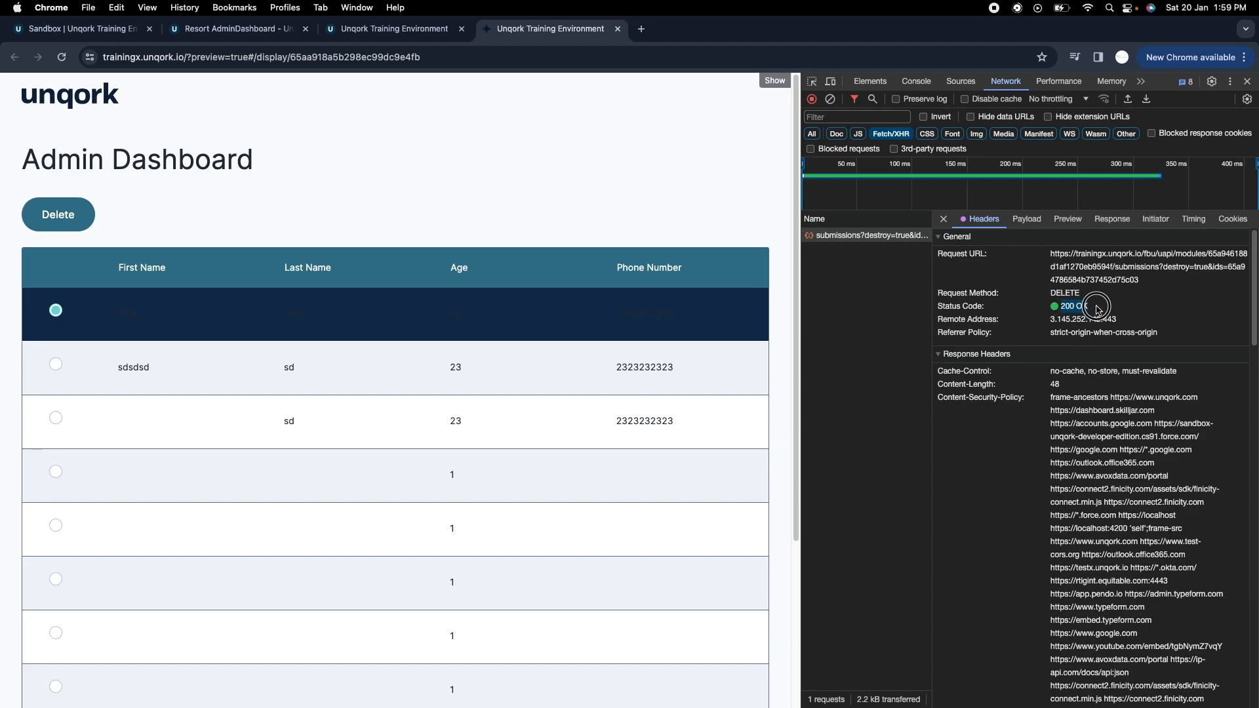
Clear the network log, reload the Admin Dashboard preview and check the booking list for the deleted entry.
click(830, 98)
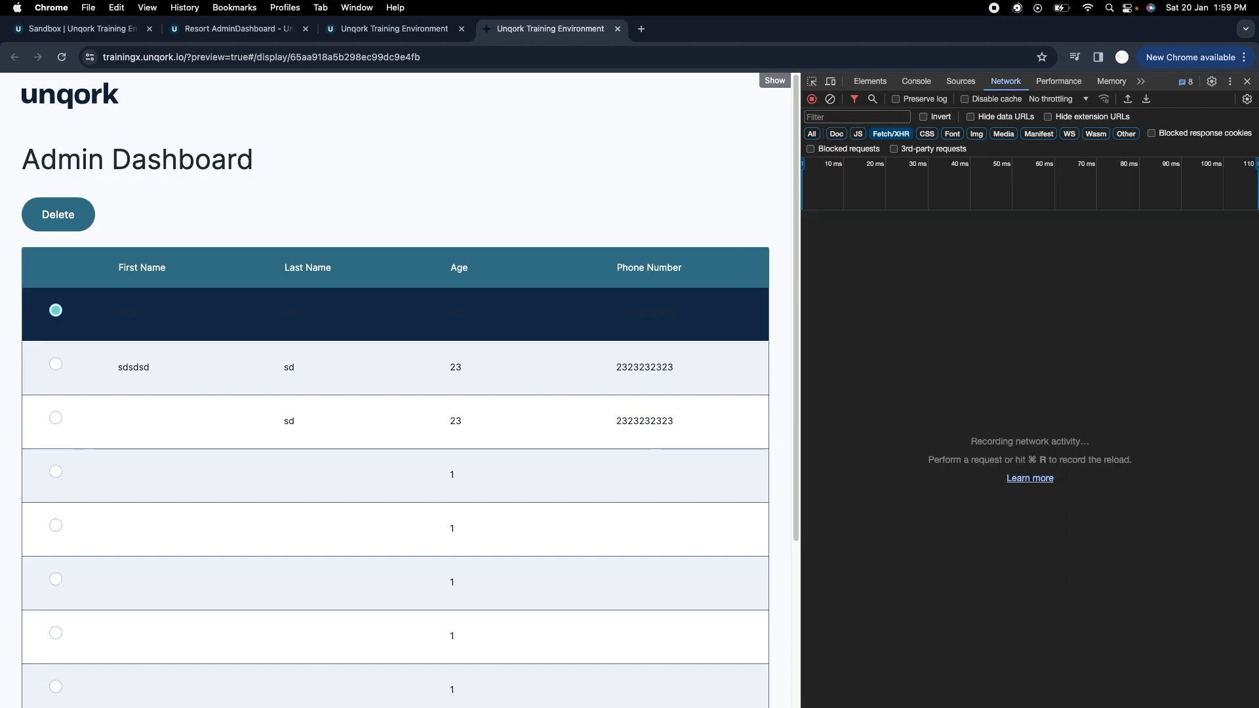
click(62, 57)
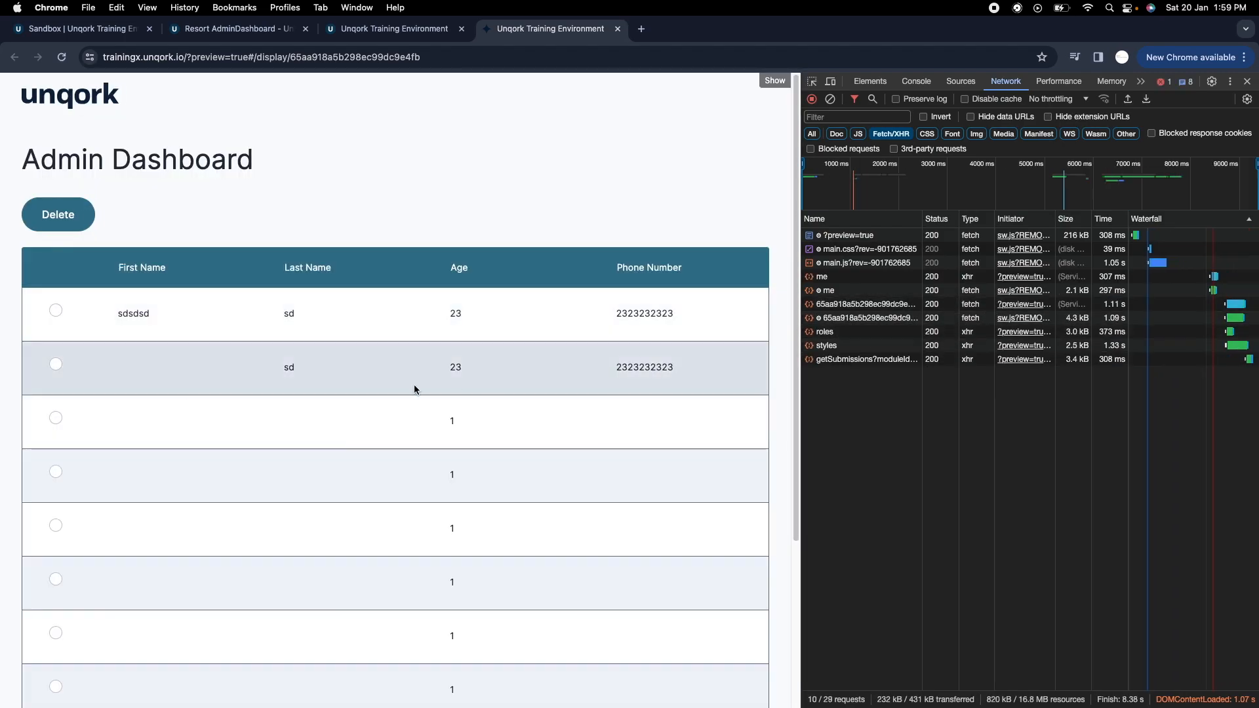
click(830, 100)
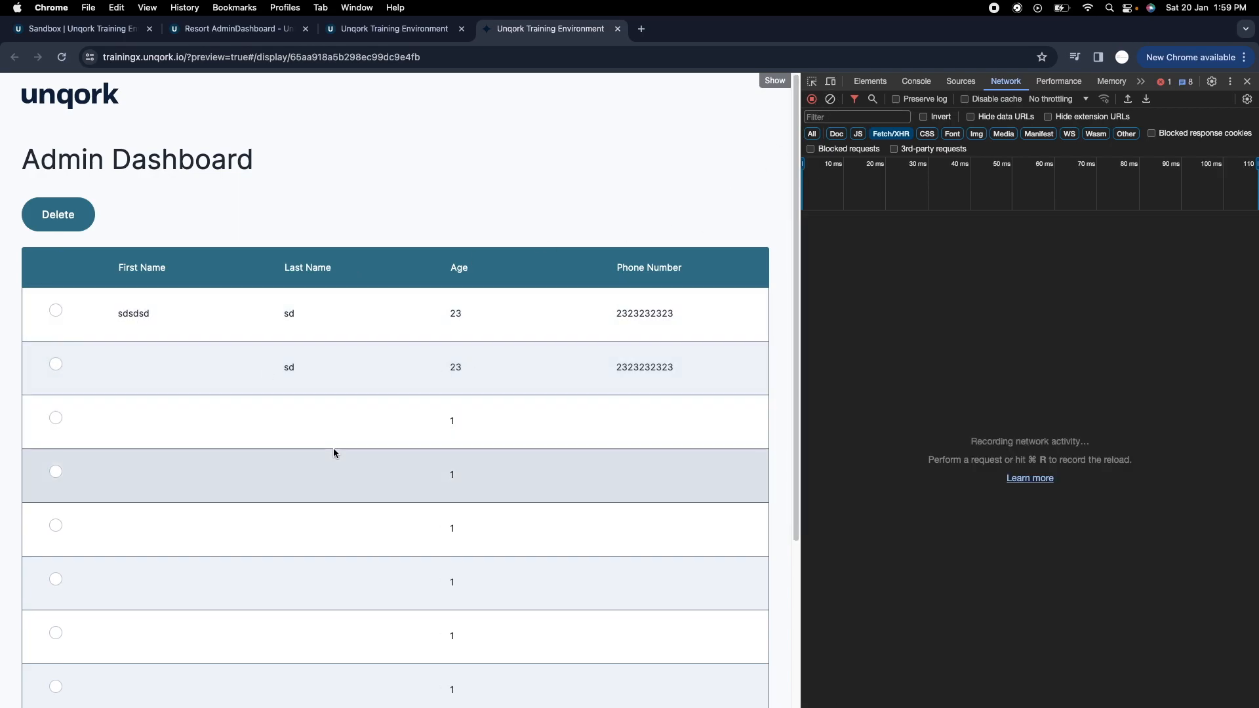
scroll(328, 452, down, 5)
scroll(393, 472, up, 4)
scroll(419, 426, up, 2)
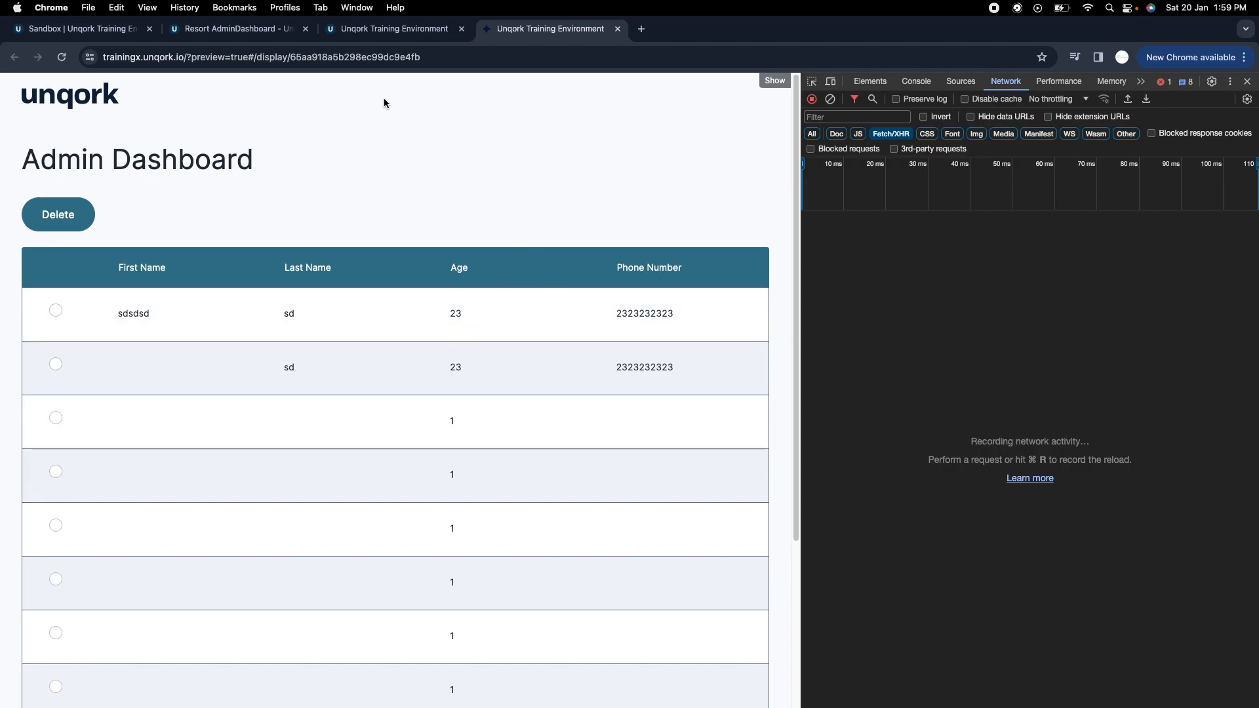
Set the post trigger of pluginDeleteEntry in the Resort AdminDashboard module to plugGetDashboardData and save the plug-in.
click(377, 31)
click(236, 29)
mouse_move(562, 381)
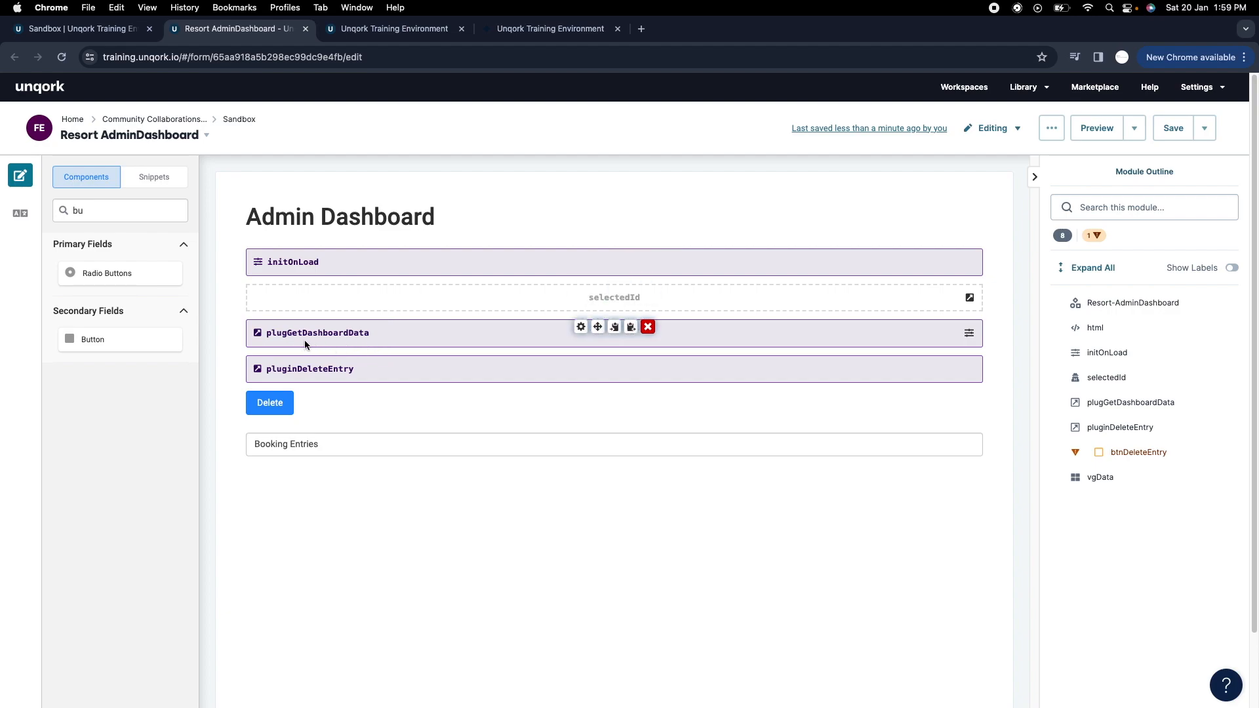
click(581, 363)
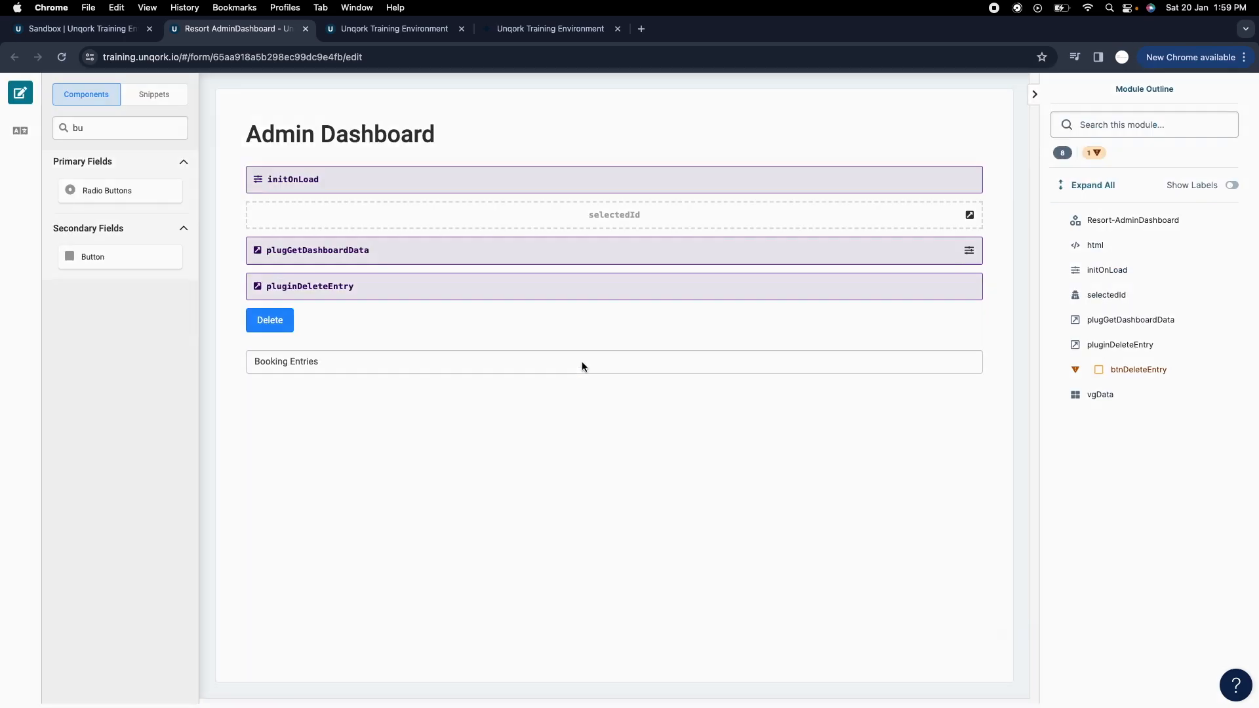
scroll(714, 425, down, 15)
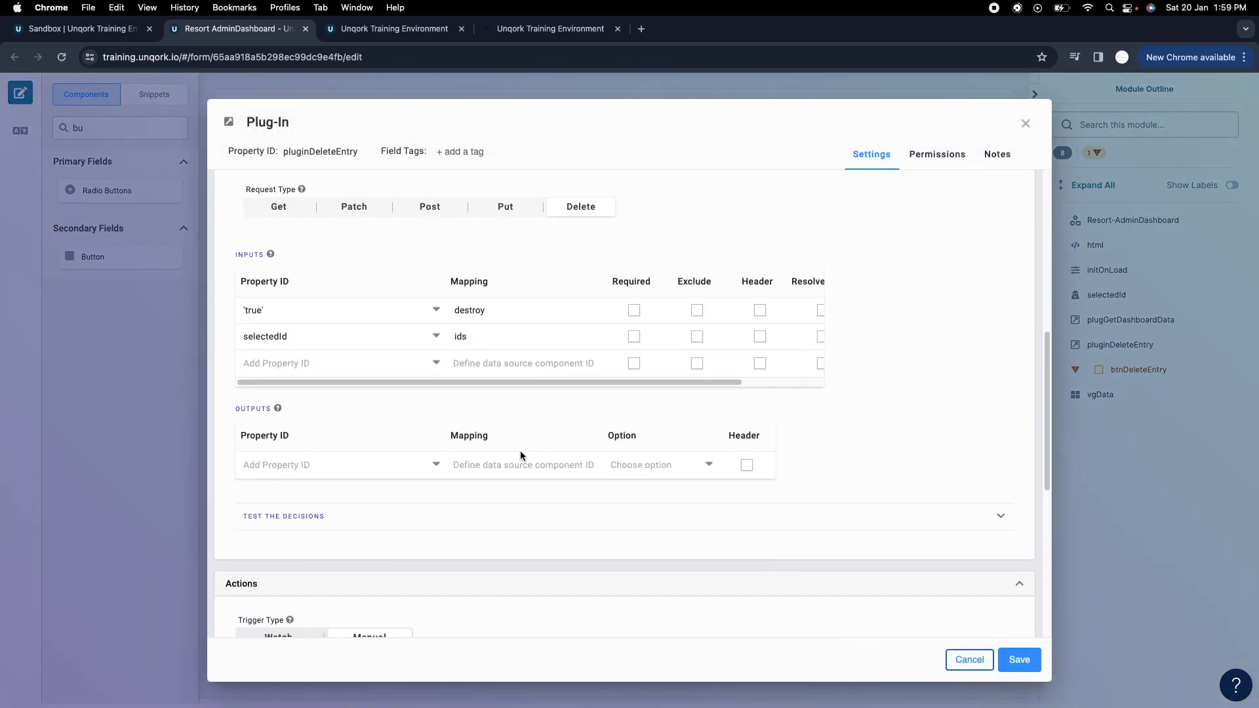
click(288, 398)
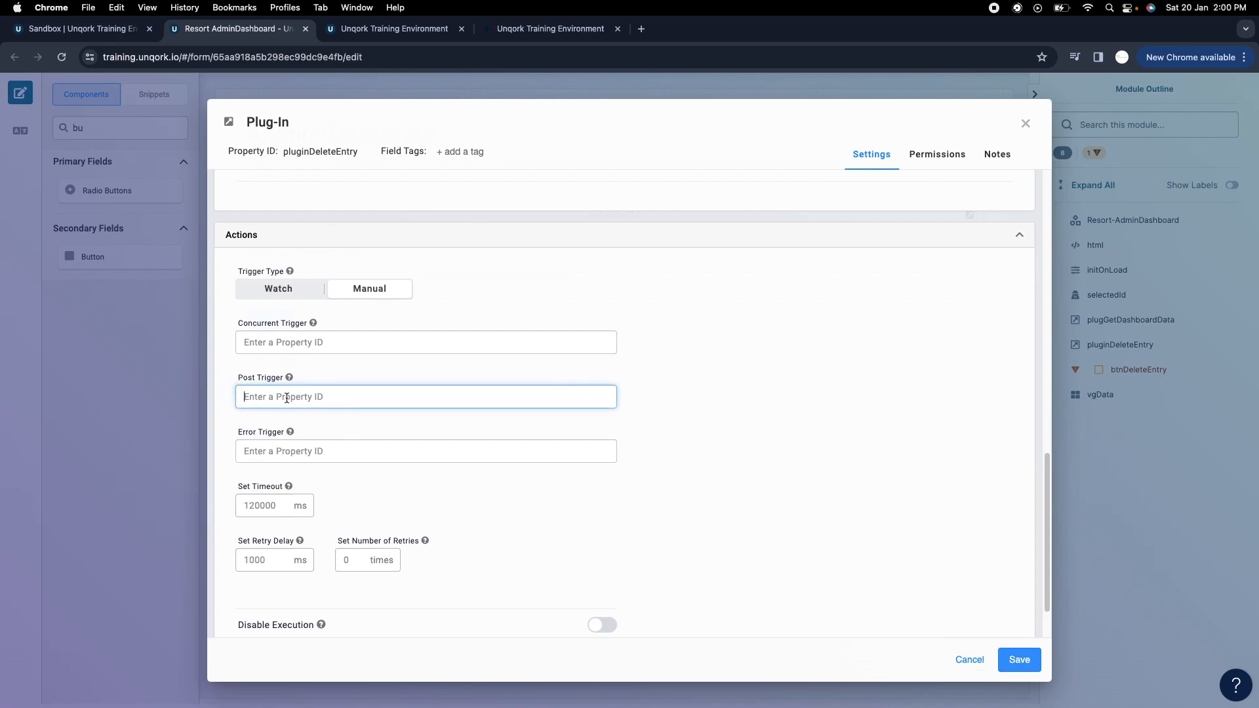
text(pl)
click(331, 421)
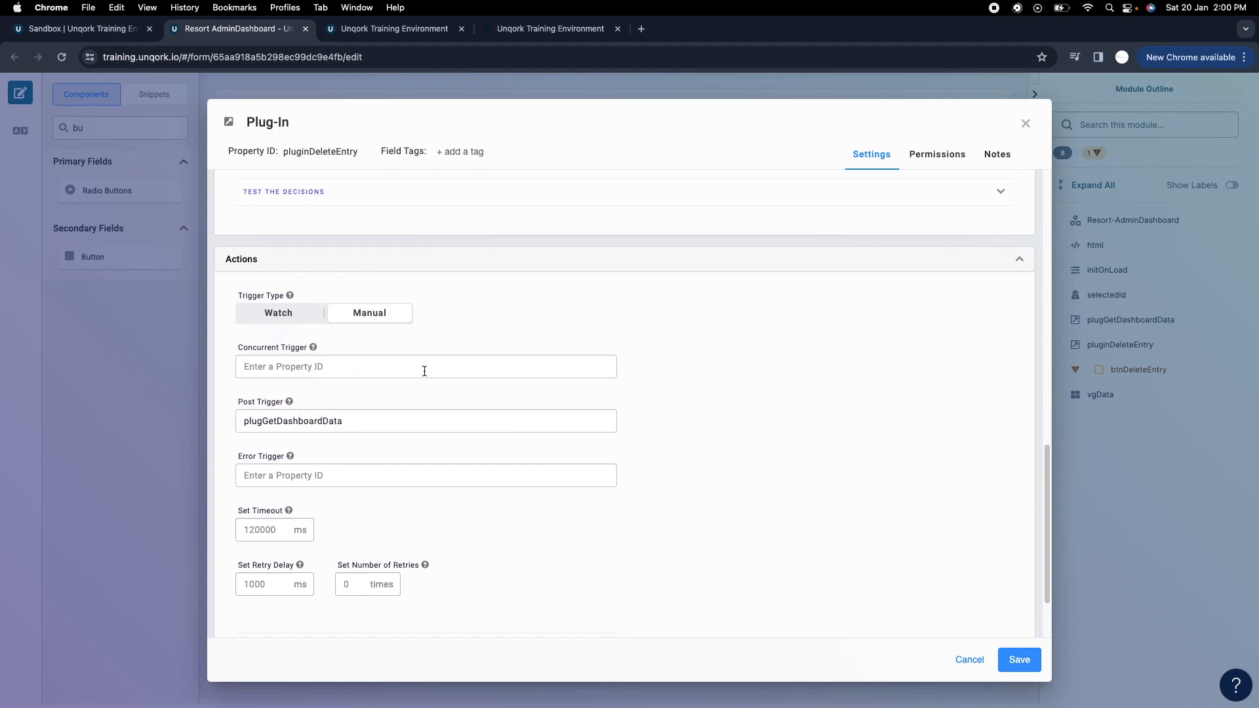
click(309, 420)
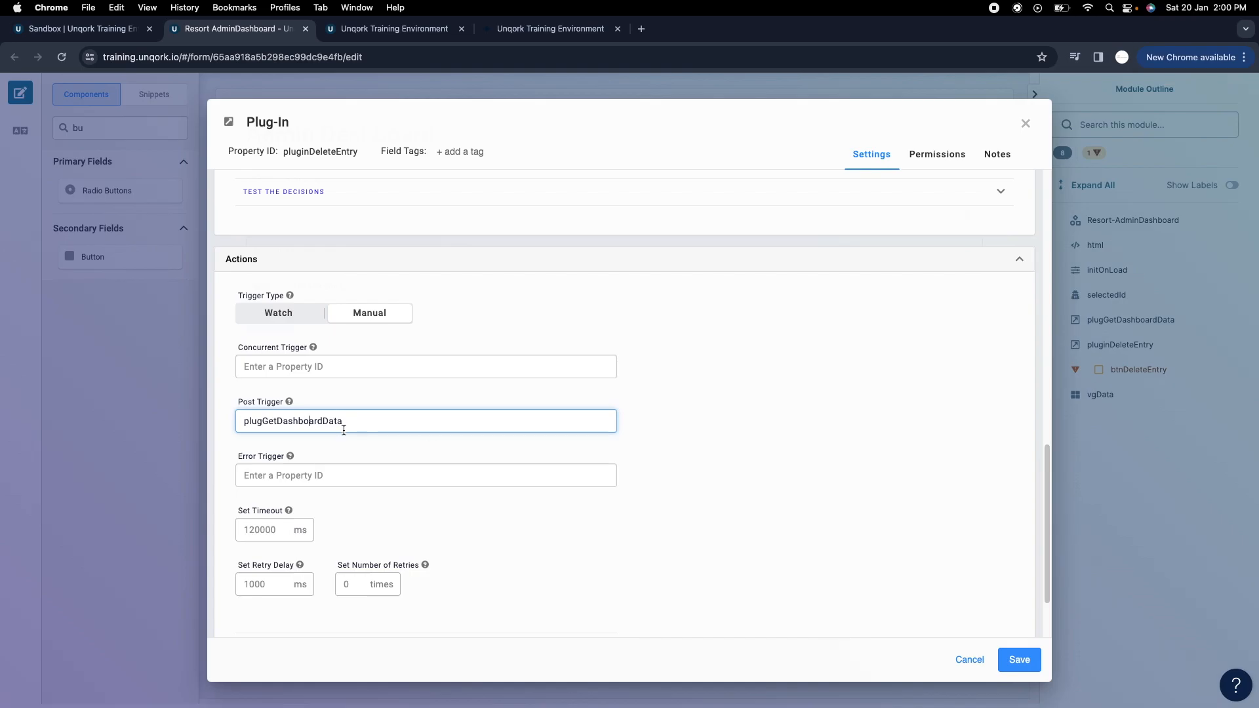
click(1019, 659)
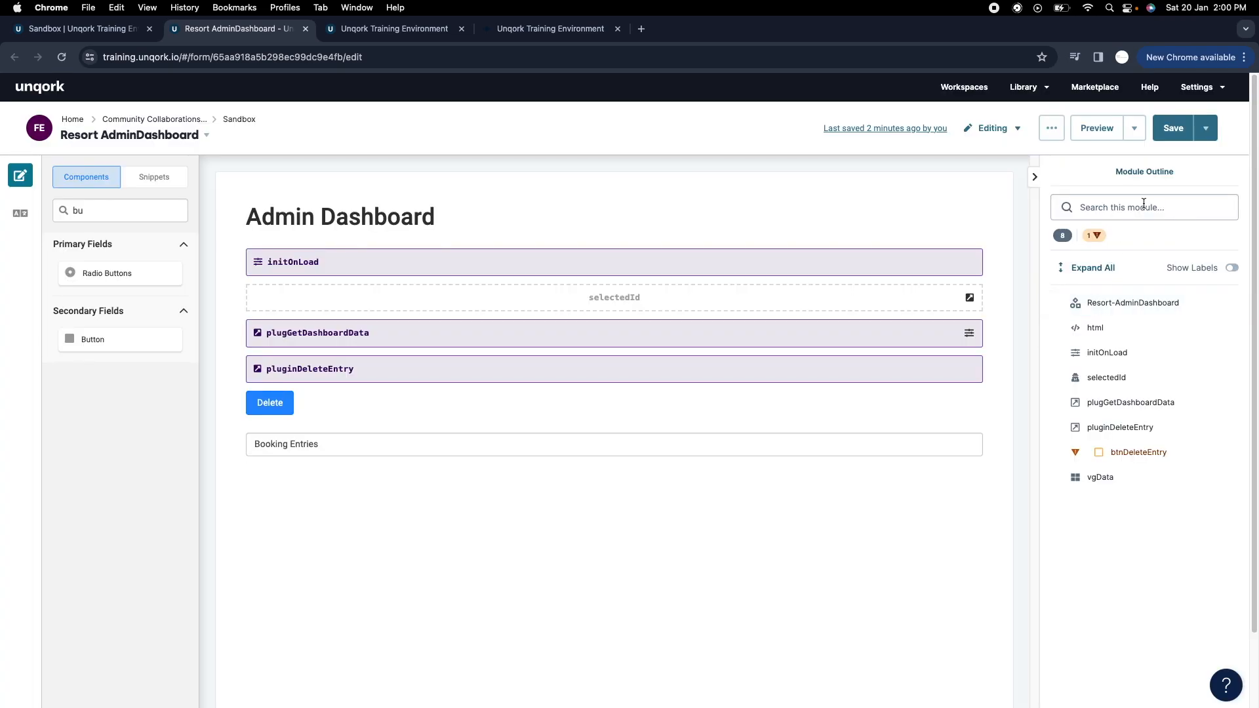
Reload the Admin Dashboard preview and delete the third booking while recording requests in a cleared network log.
click(395, 33)
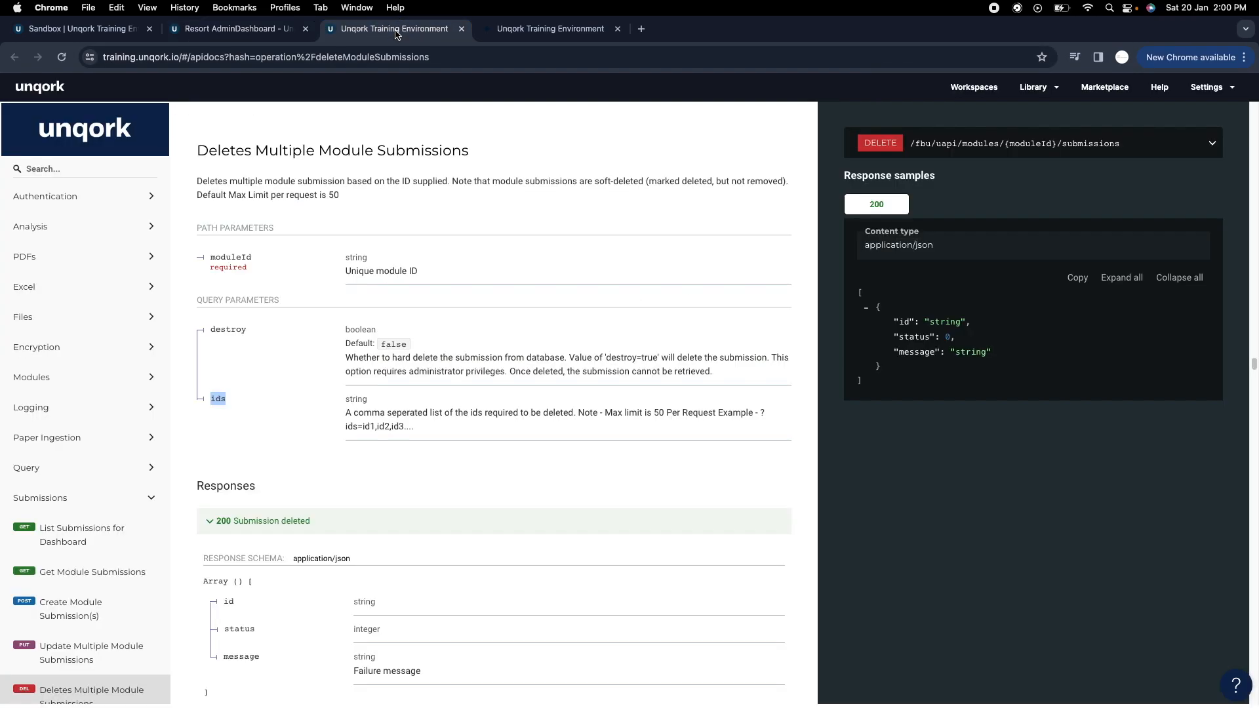
click(529, 31)
click(62, 57)
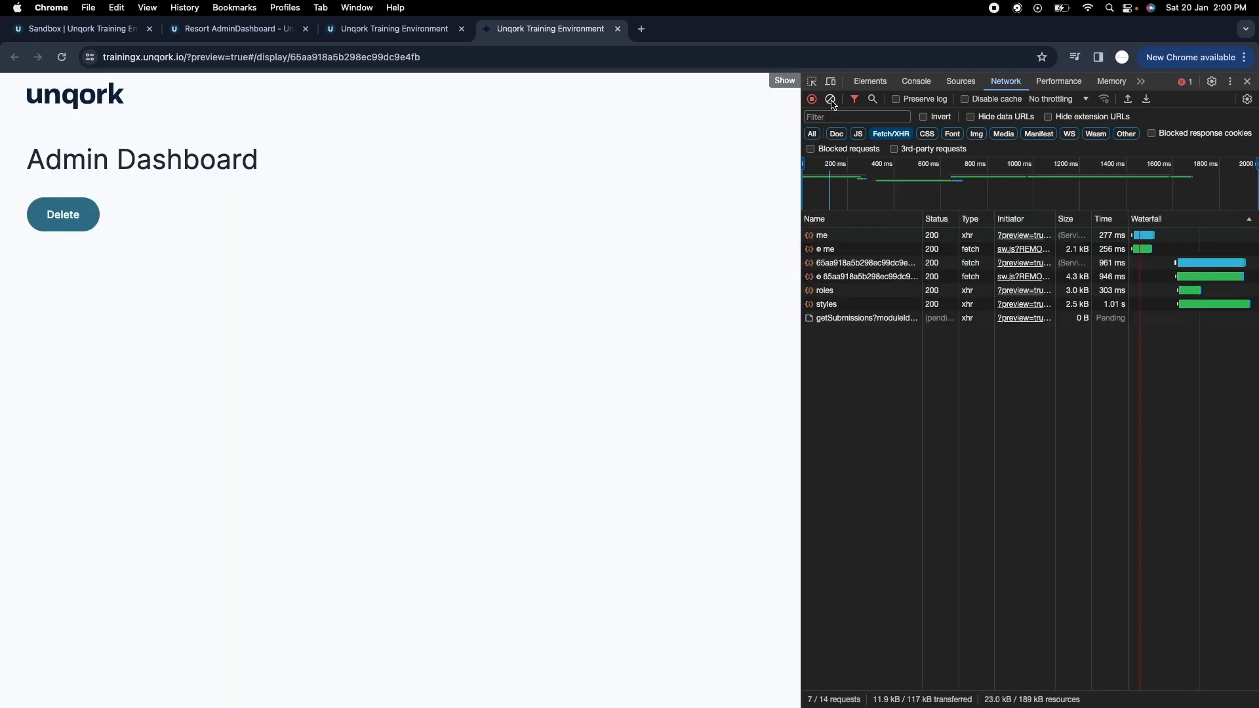
click(830, 99)
click(113, 434)
click(64, 215)
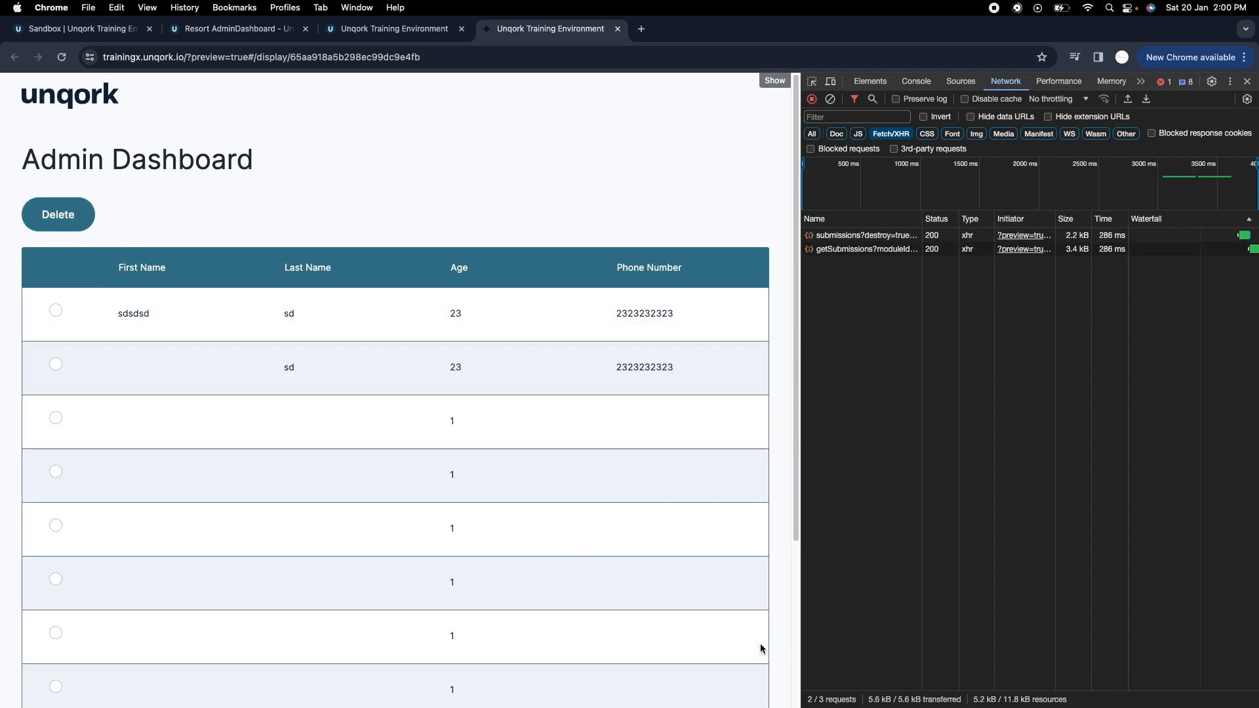
Select the last booking on the first page of the dashboard table and delete it.
scroll(505, 534, down, 5)
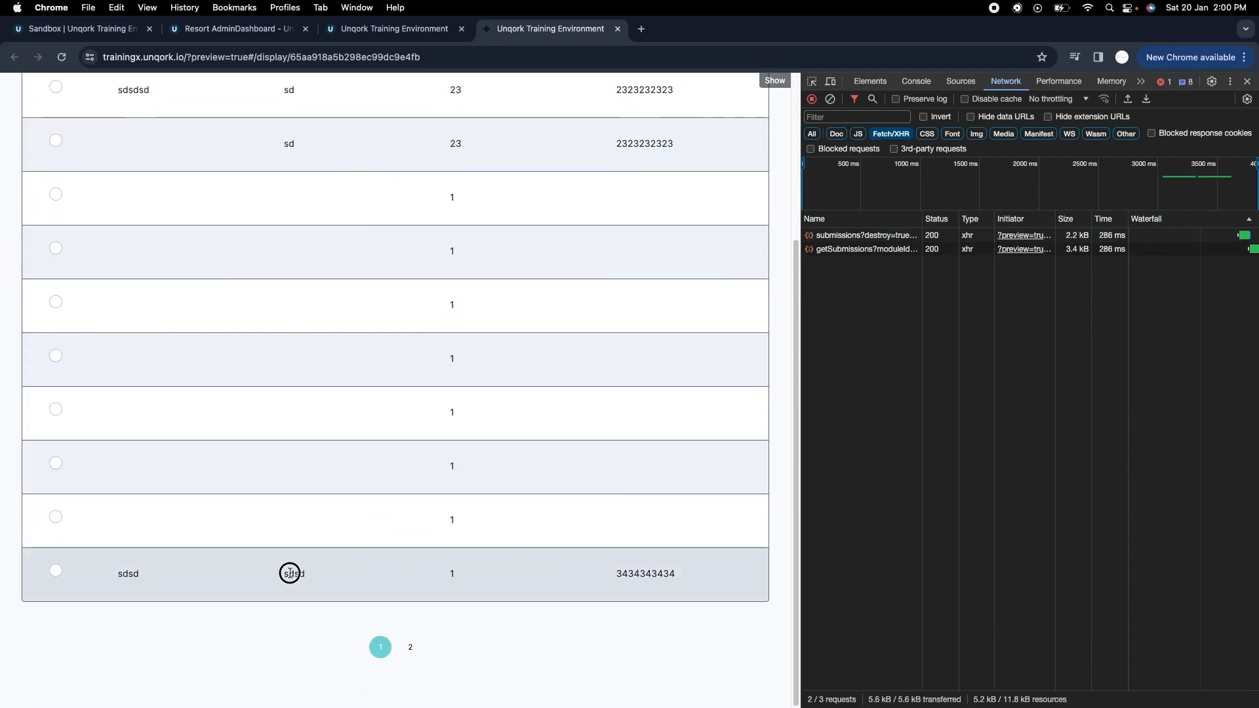
click(290, 572)
scroll(297, 427, up, 5)
scroll(399, 565, down, 5)
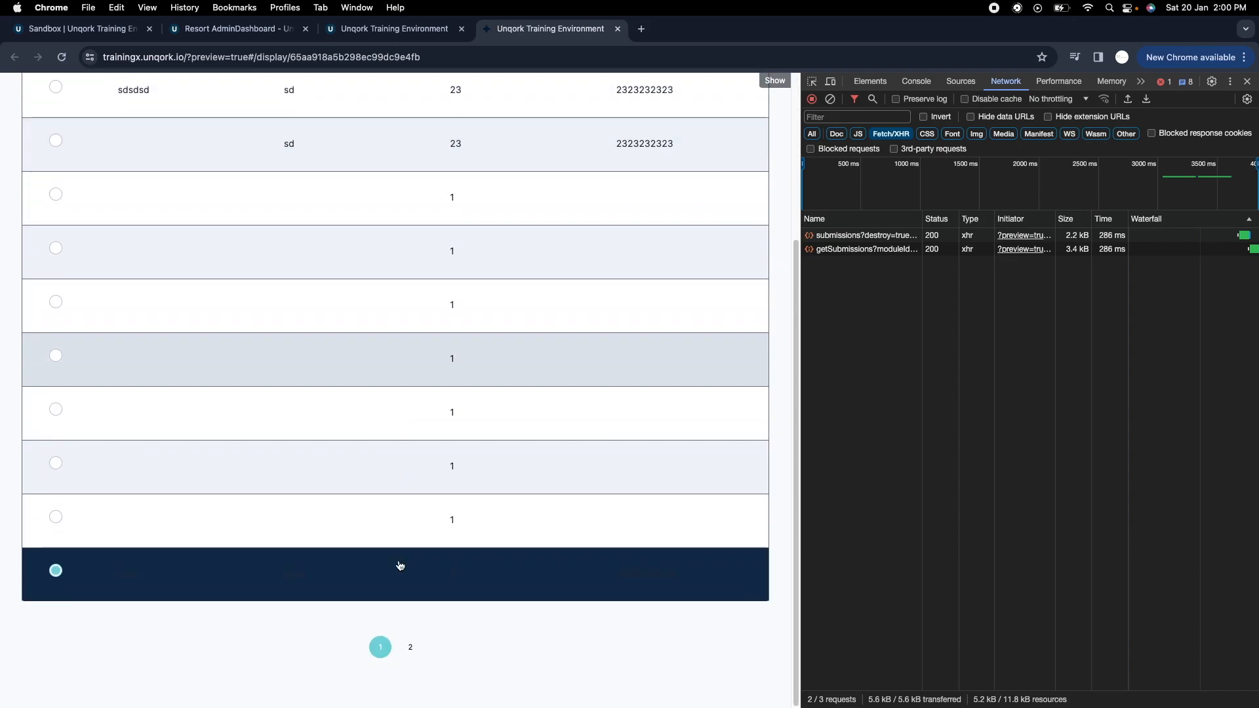
scroll(298, 459, up, 5)
click(65, 219)
Delete the booking with age 234 at the end of the dashboard table.
scroll(329, 416, down, 5)
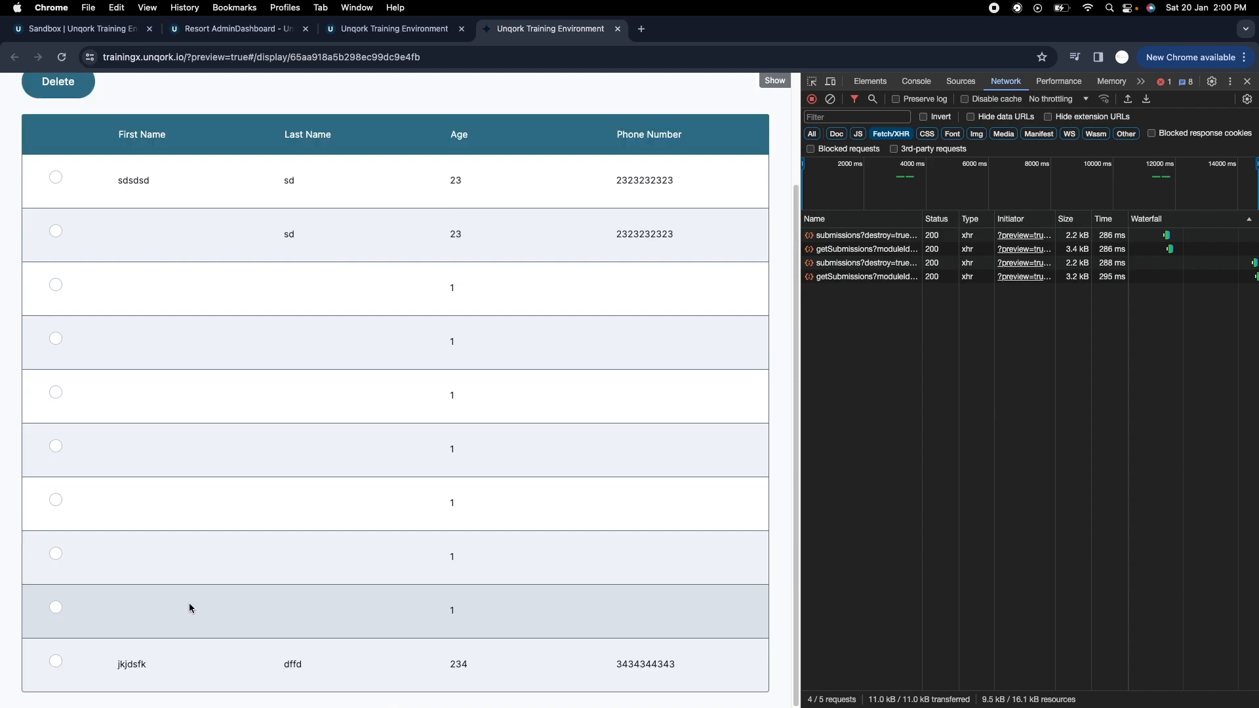
click(356, 669)
scroll(324, 441, up, 3)
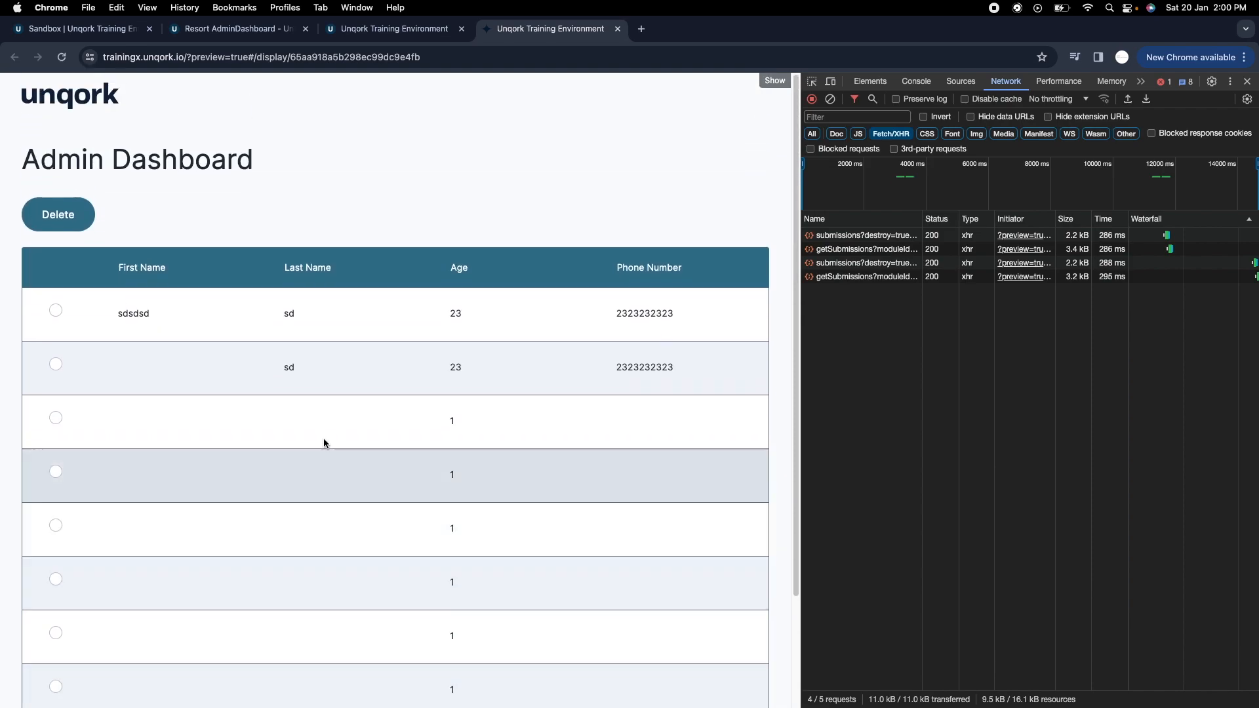
click(92, 226)
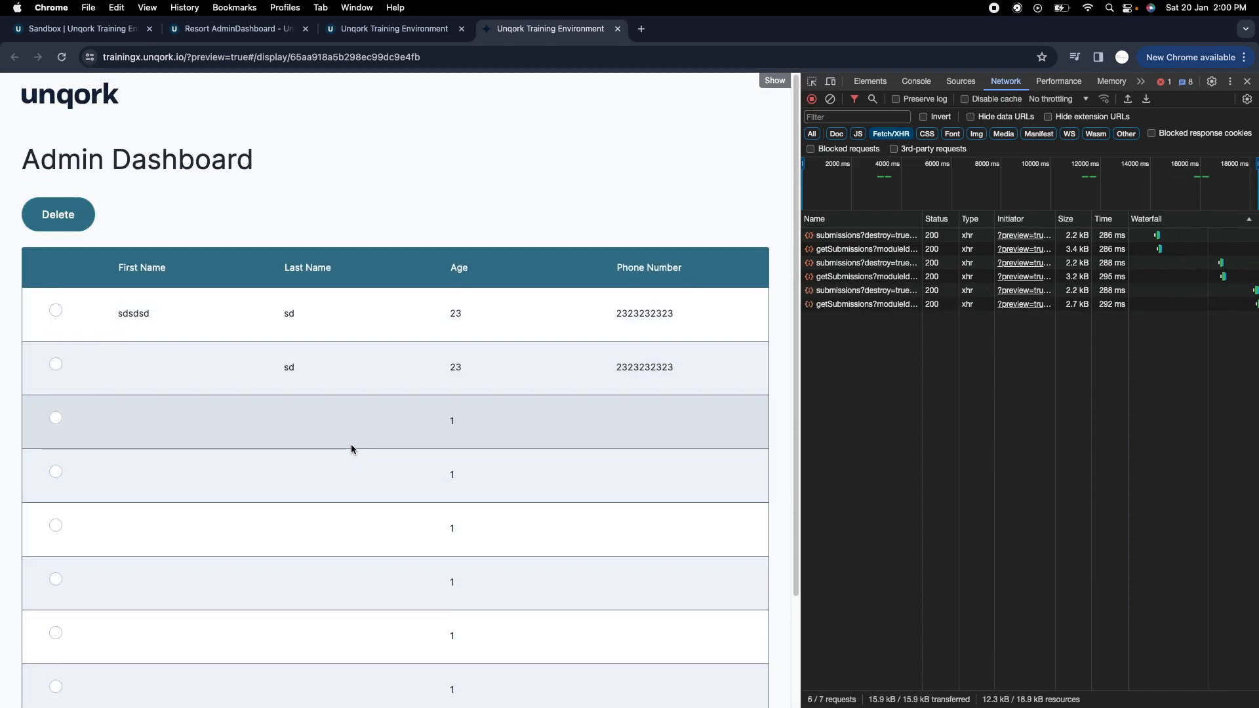
Delete all remaining bookings with age 1 one by one, keeping the two bookings with age 23.
scroll(249, 400, down, 2)
click(194, 328)
click(58, 135)
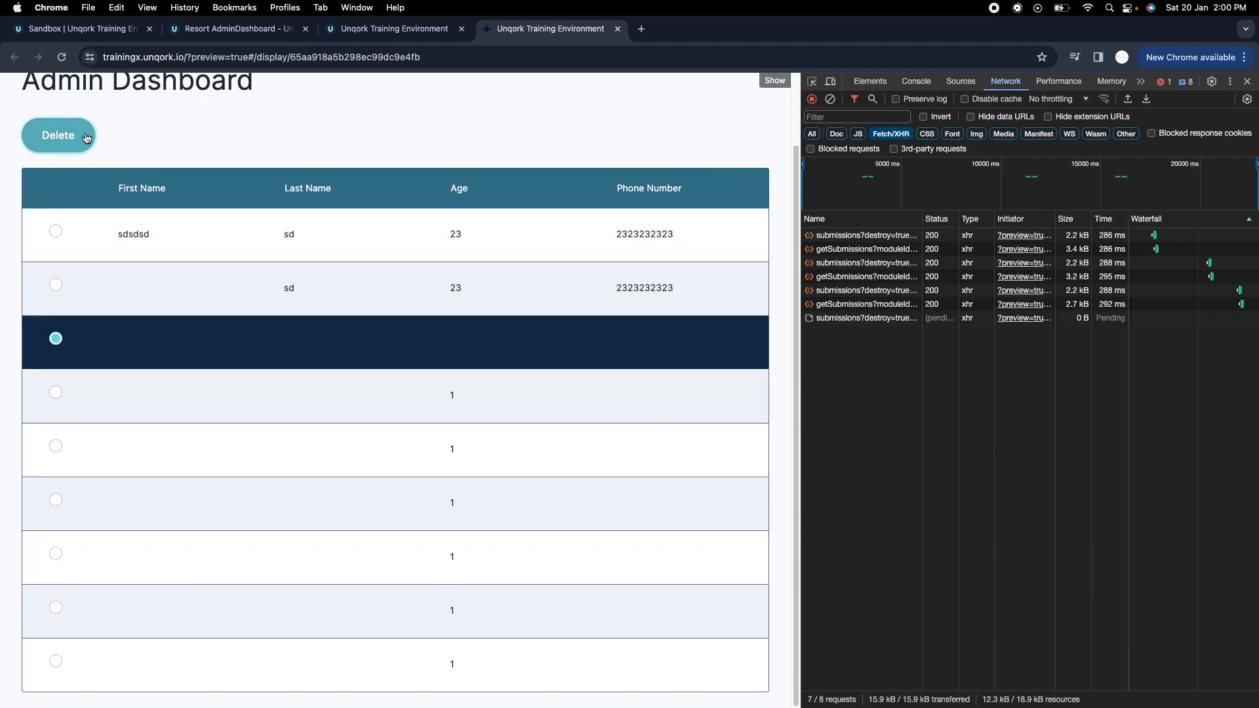
scroll(137, 358, up, 1)
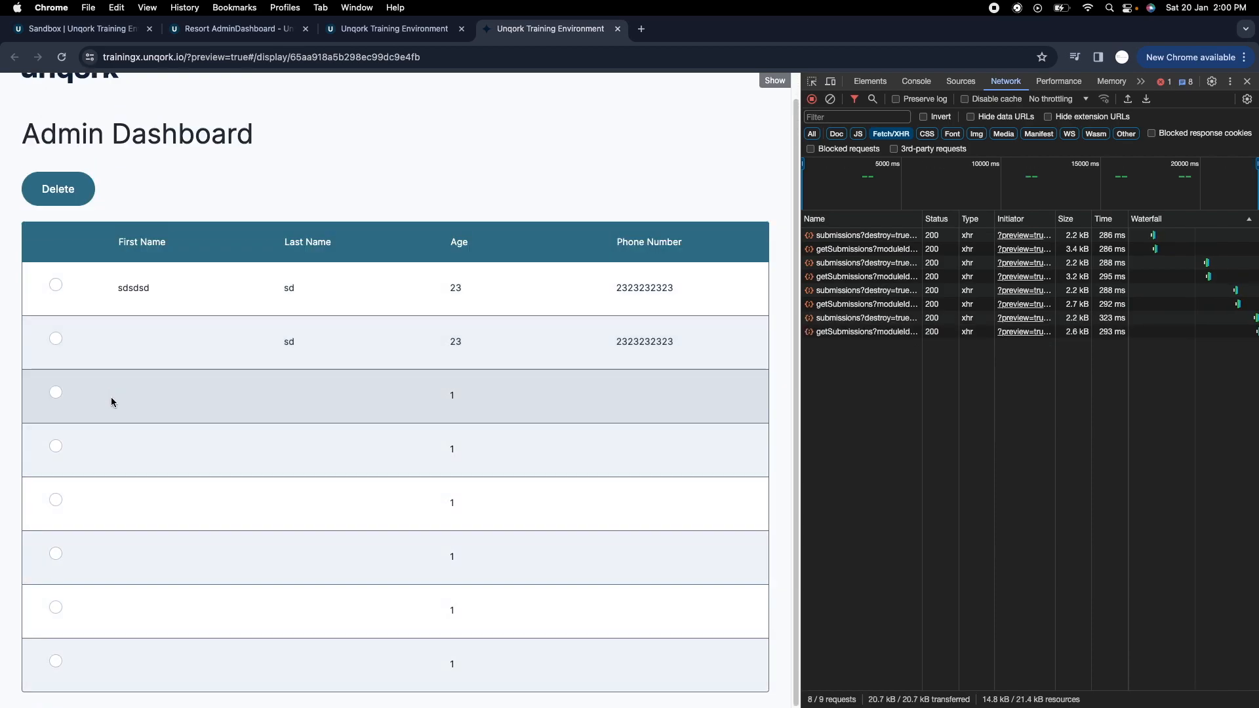
click(112, 397)
click(54, 190)
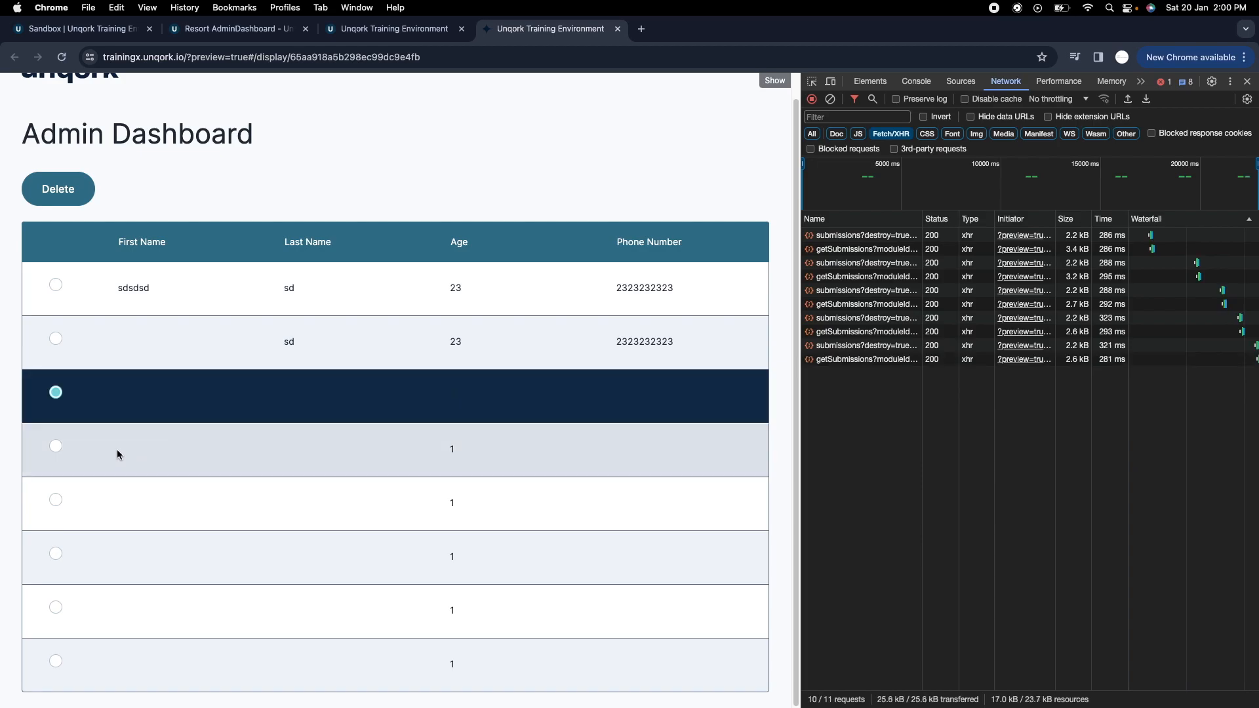
click(76, 221)
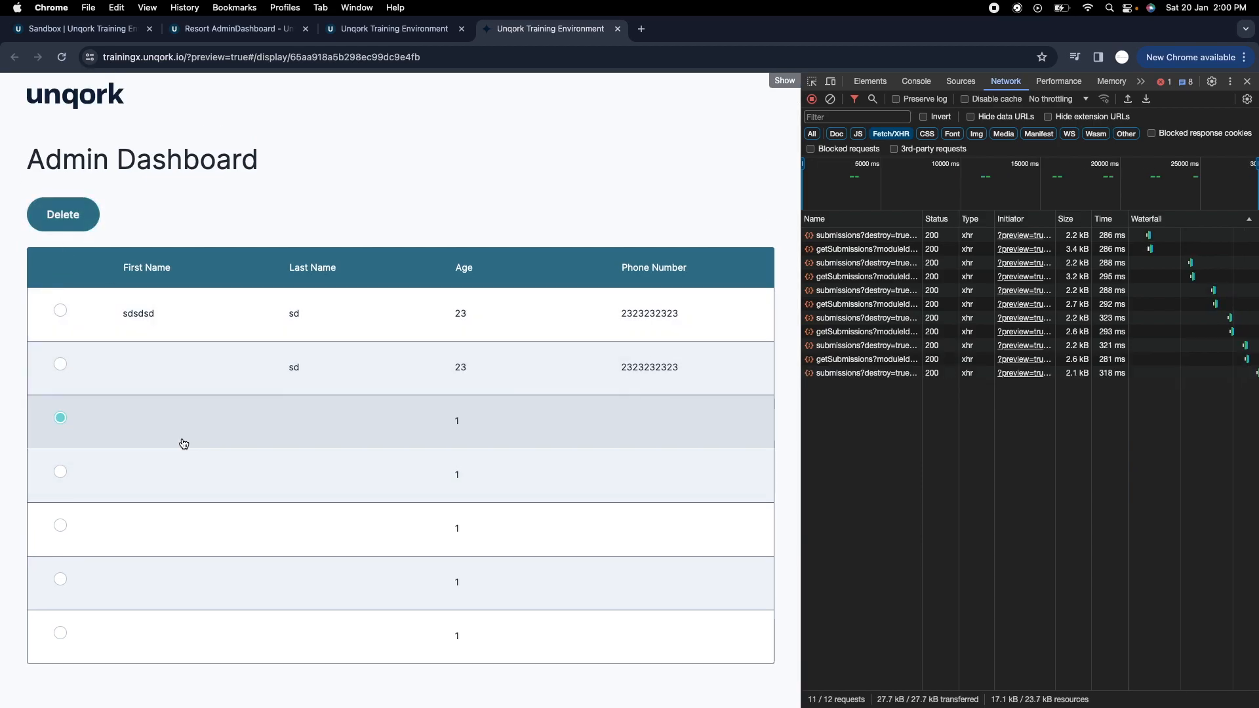
click(122, 474)
click(112, 427)
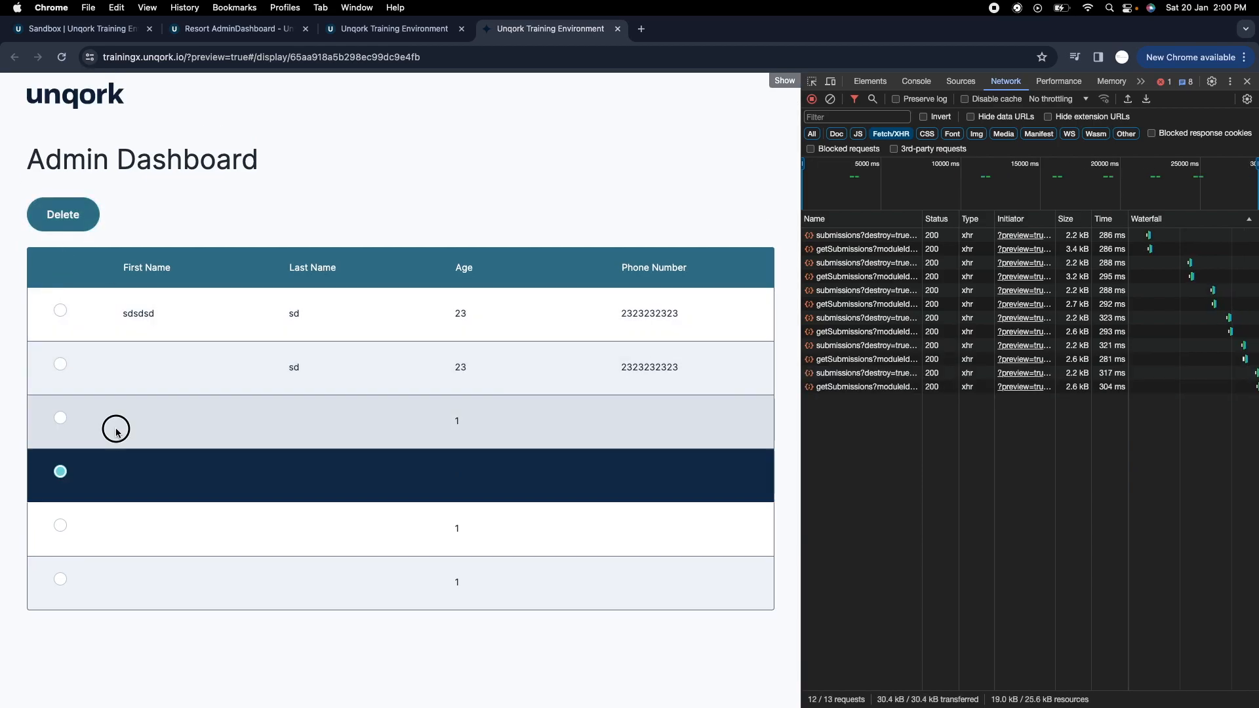
click(62, 210)
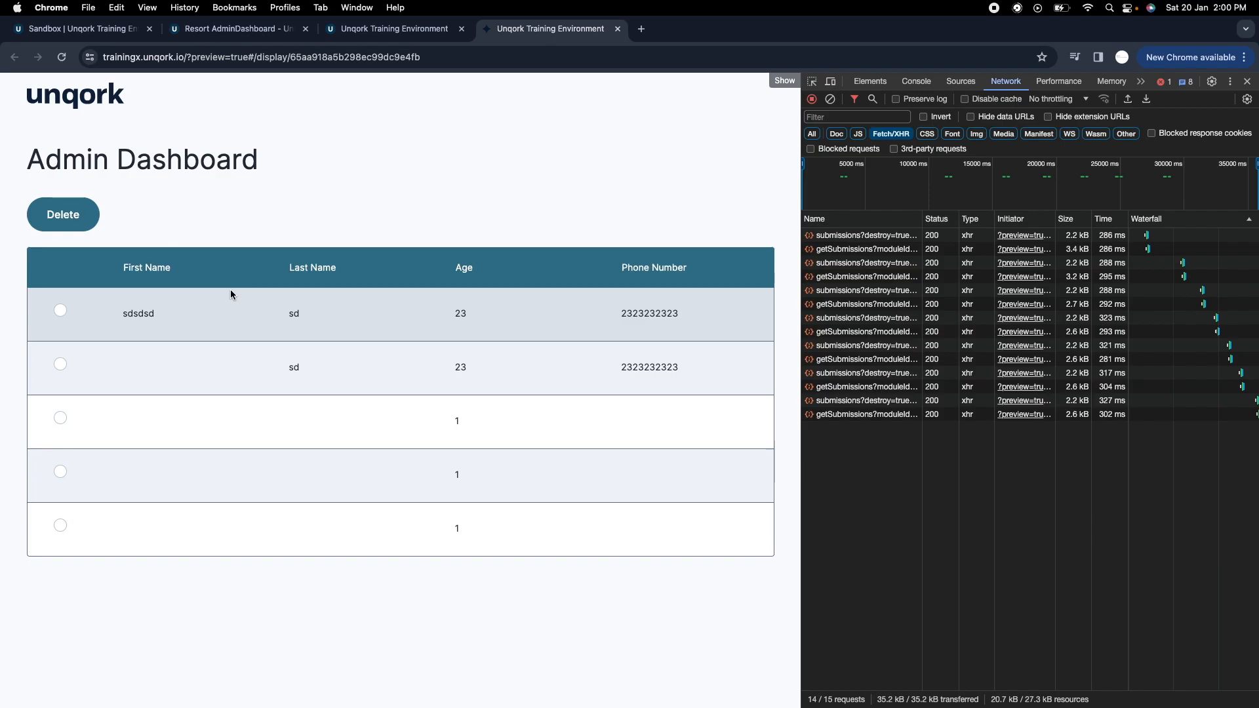
click(167, 420)
click(63, 214)
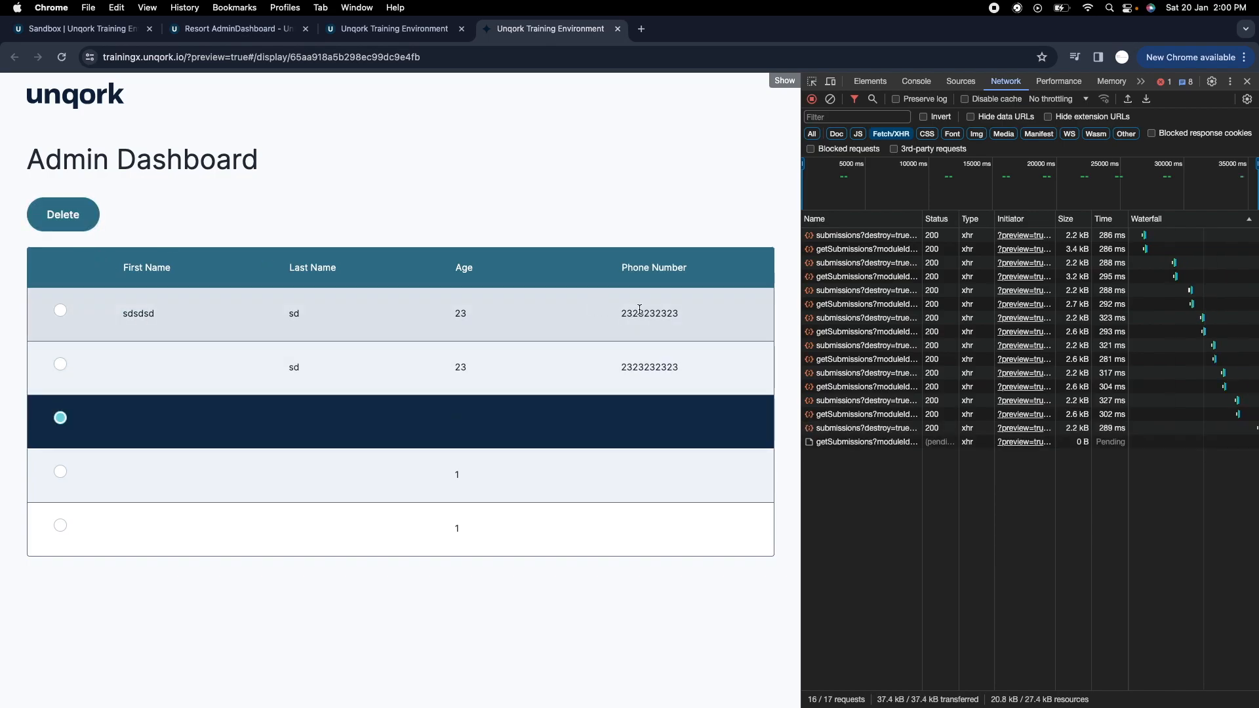
click(279, 482)
click(46, 214)
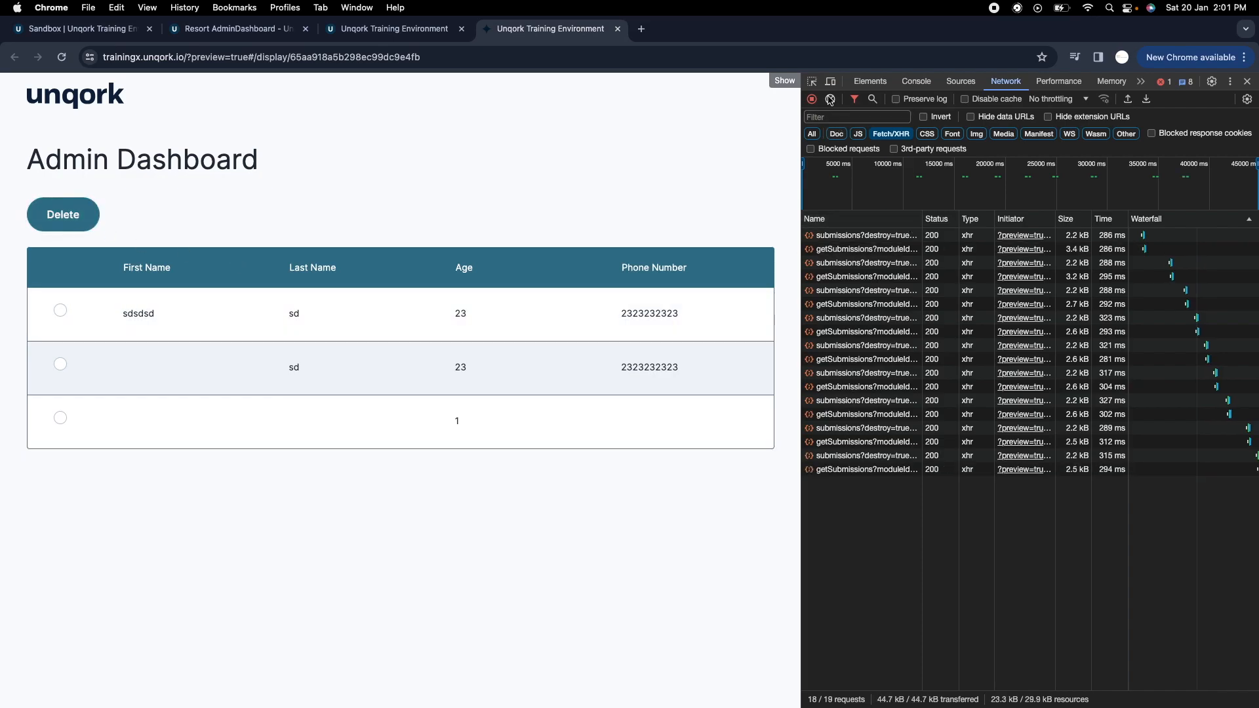
click(419, 412)
click(63, 214)
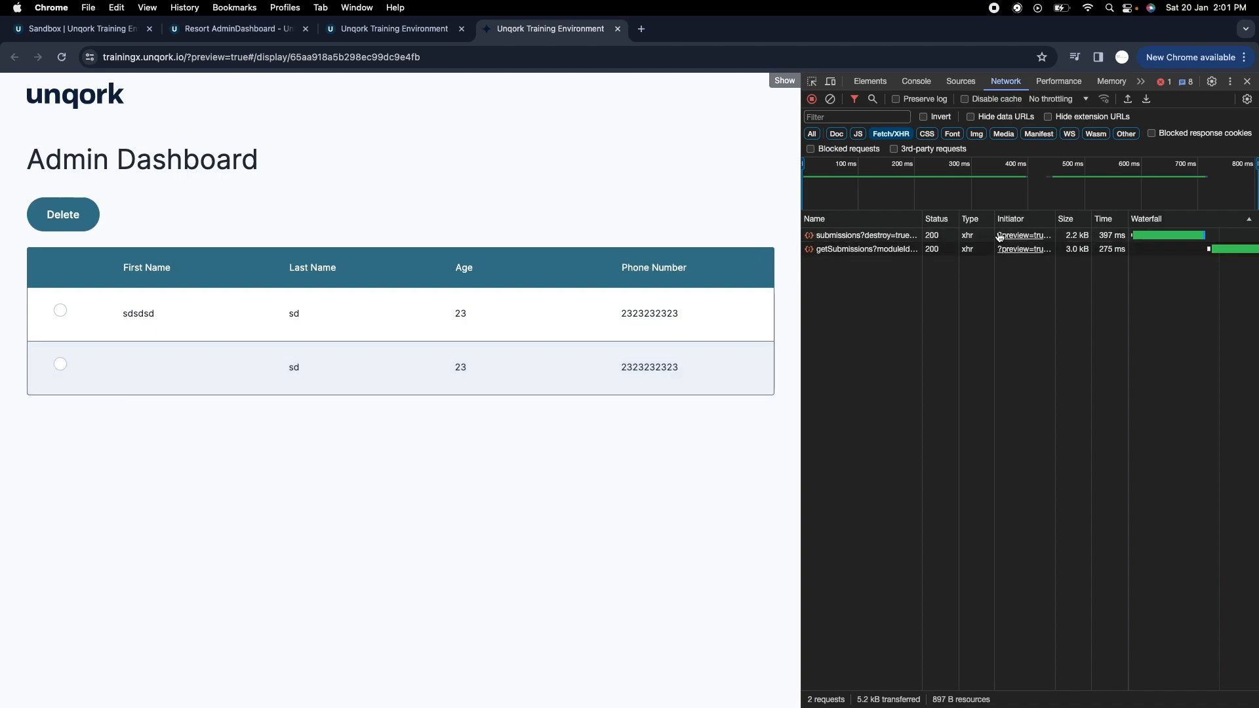
Clear the network log and delete the two remaining bookings with age 23 to empty the dashboard table.
click(830, 98)
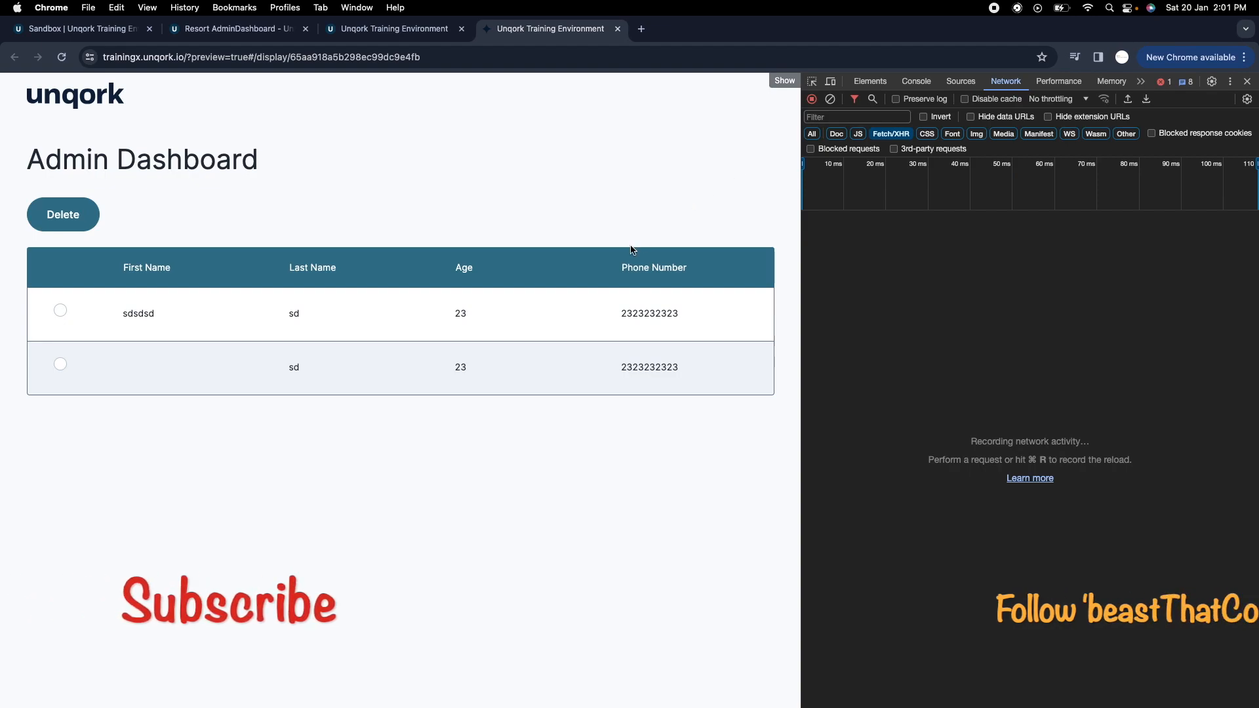
click(61, 310)
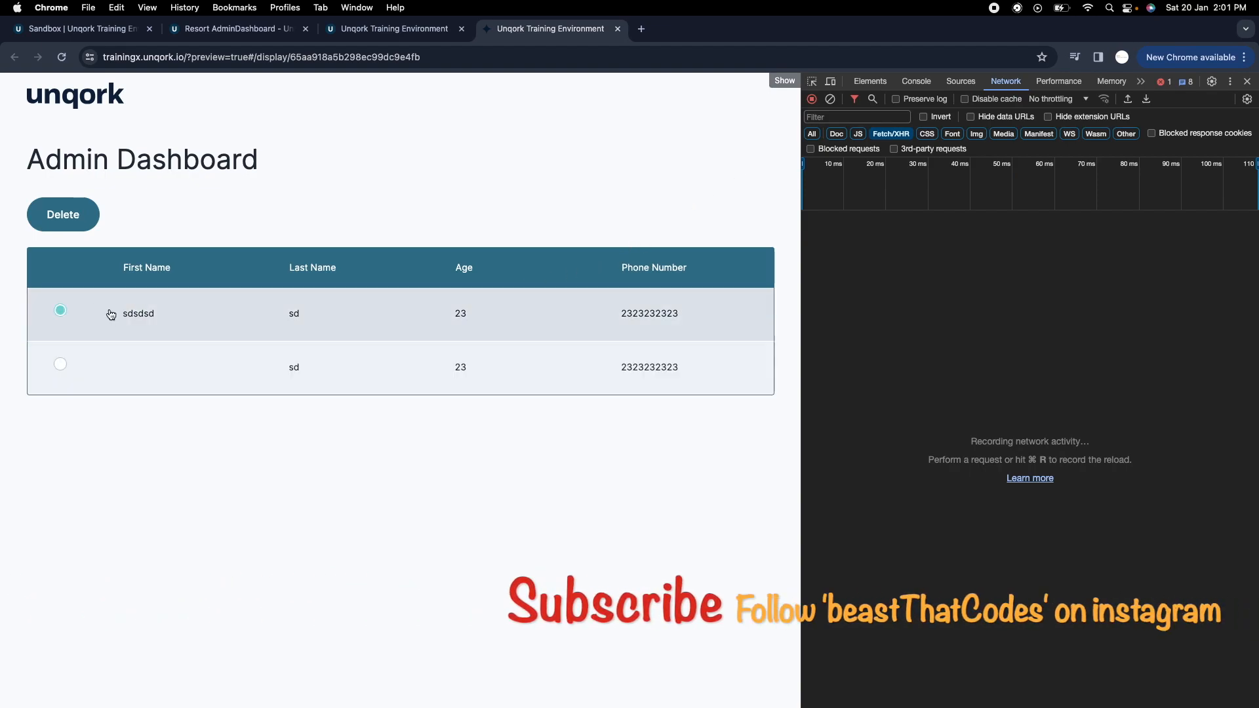
click(98, 215)
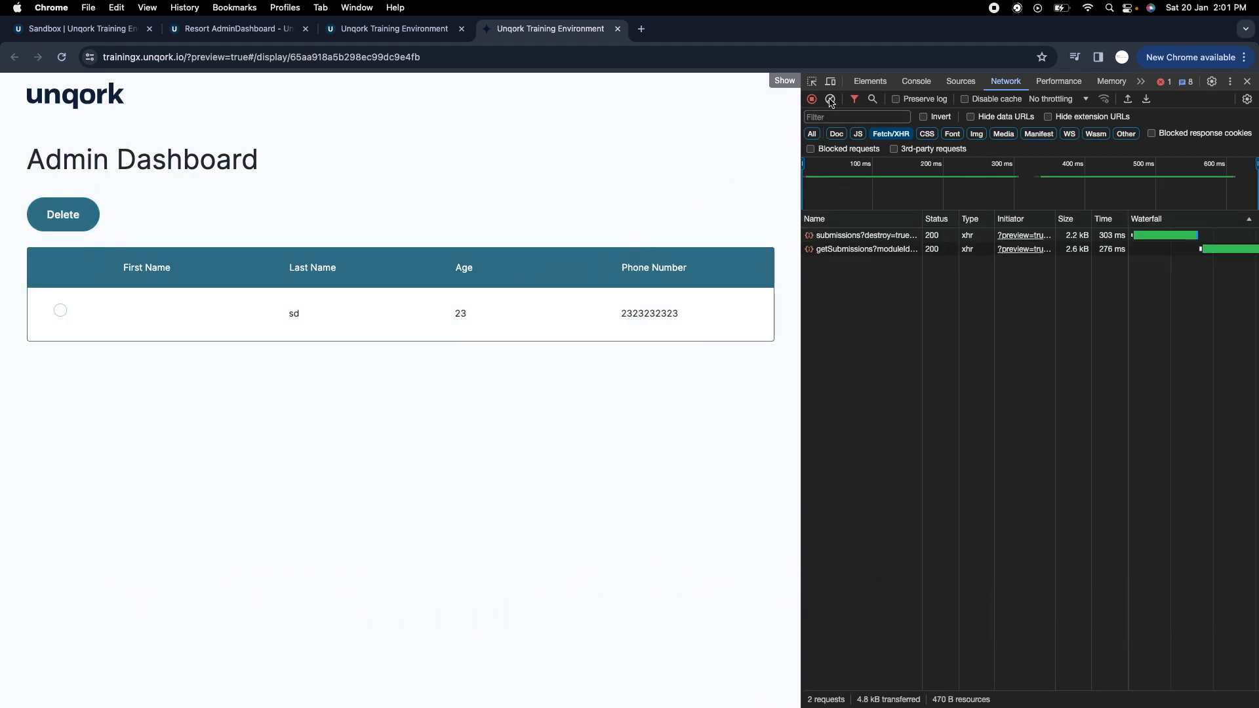
click(275, 293)
click(63, 215)
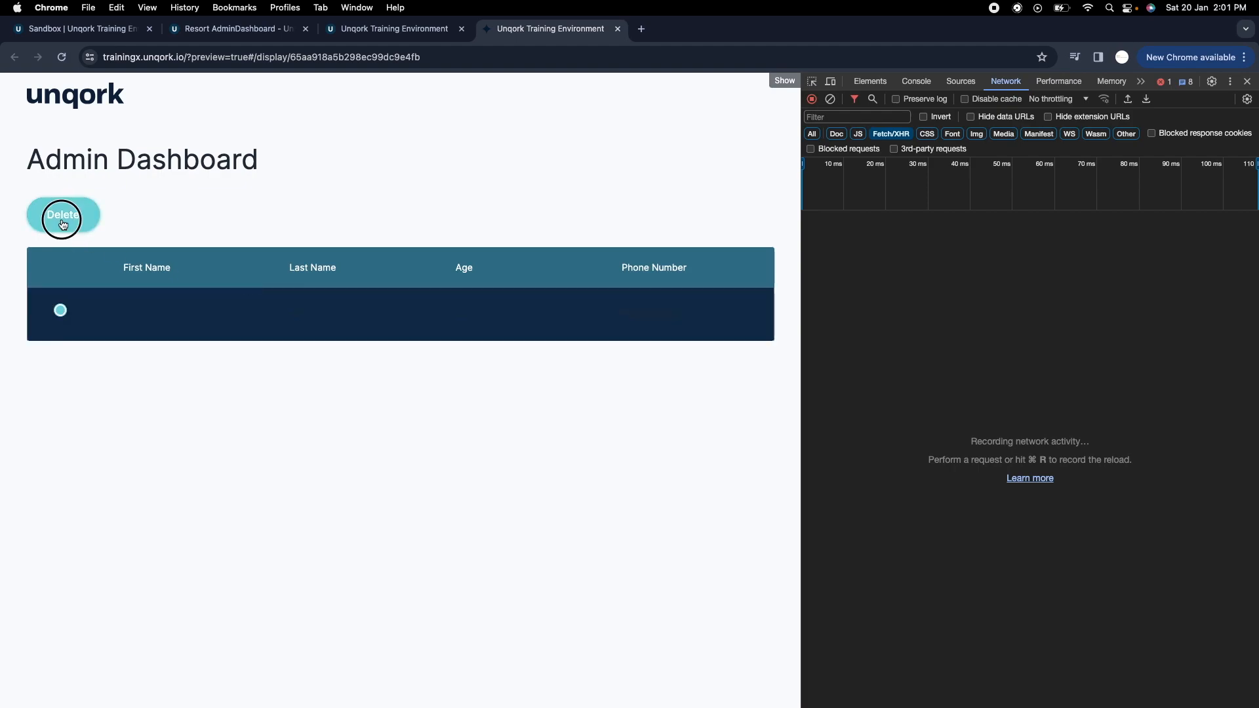
click(830, 99)
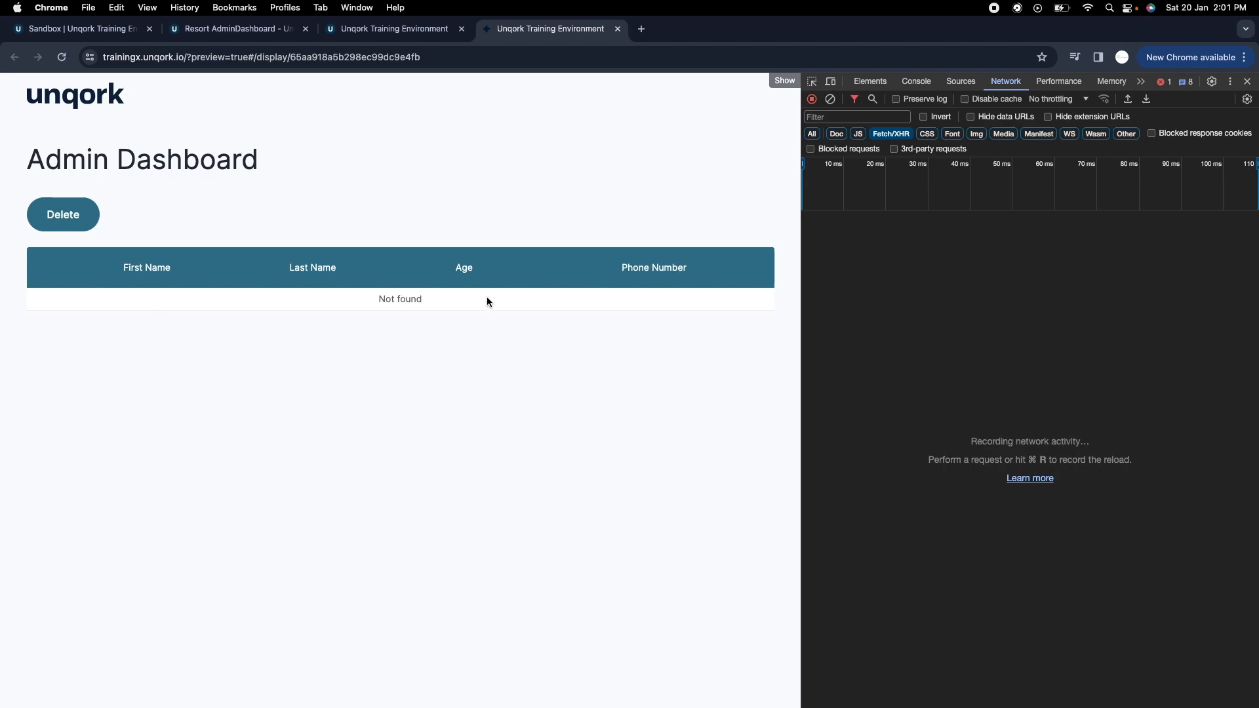
Open the Sandbox module from the workspace's module list and preview its resort booking form.
click(466, 34)
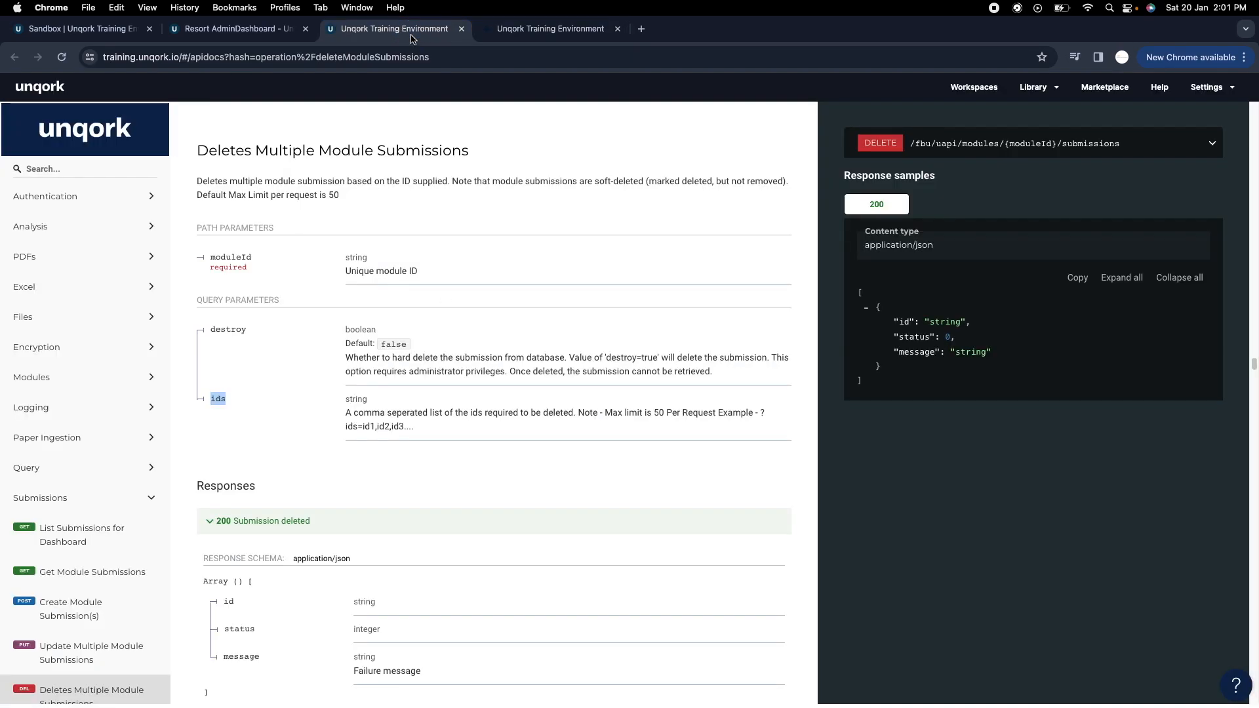
click(236, 29)
click(79, 30)
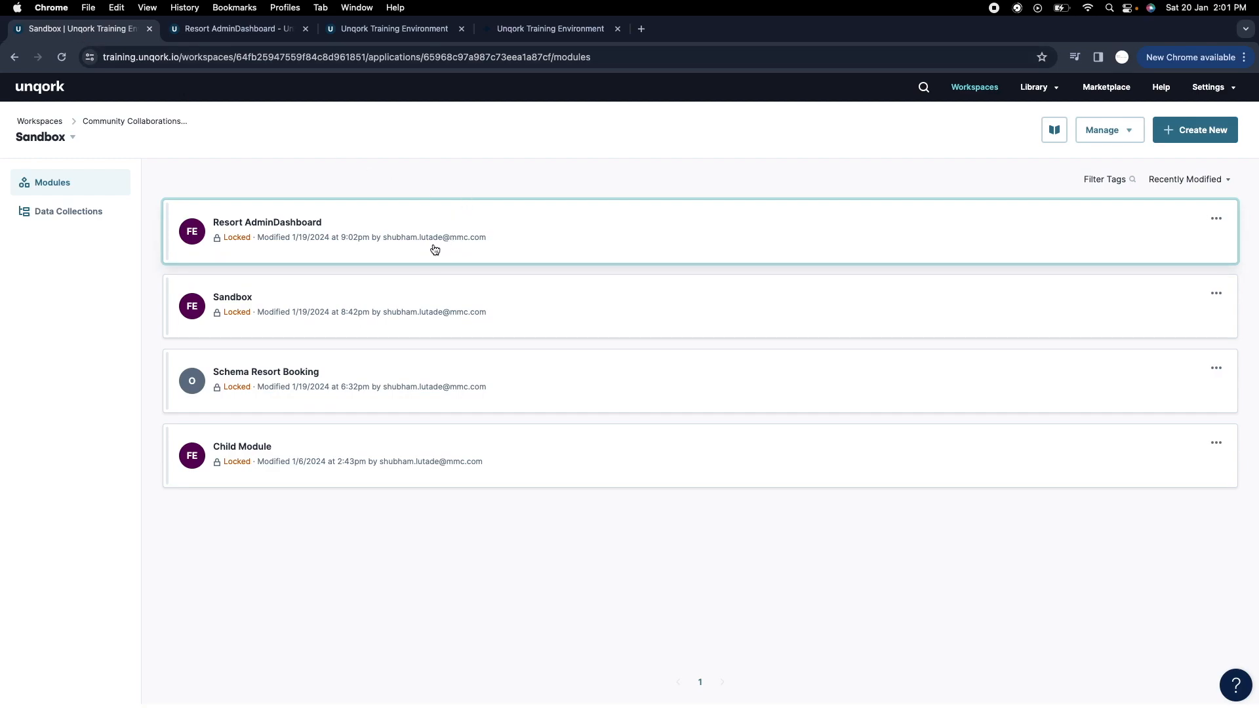
click(269, 307)
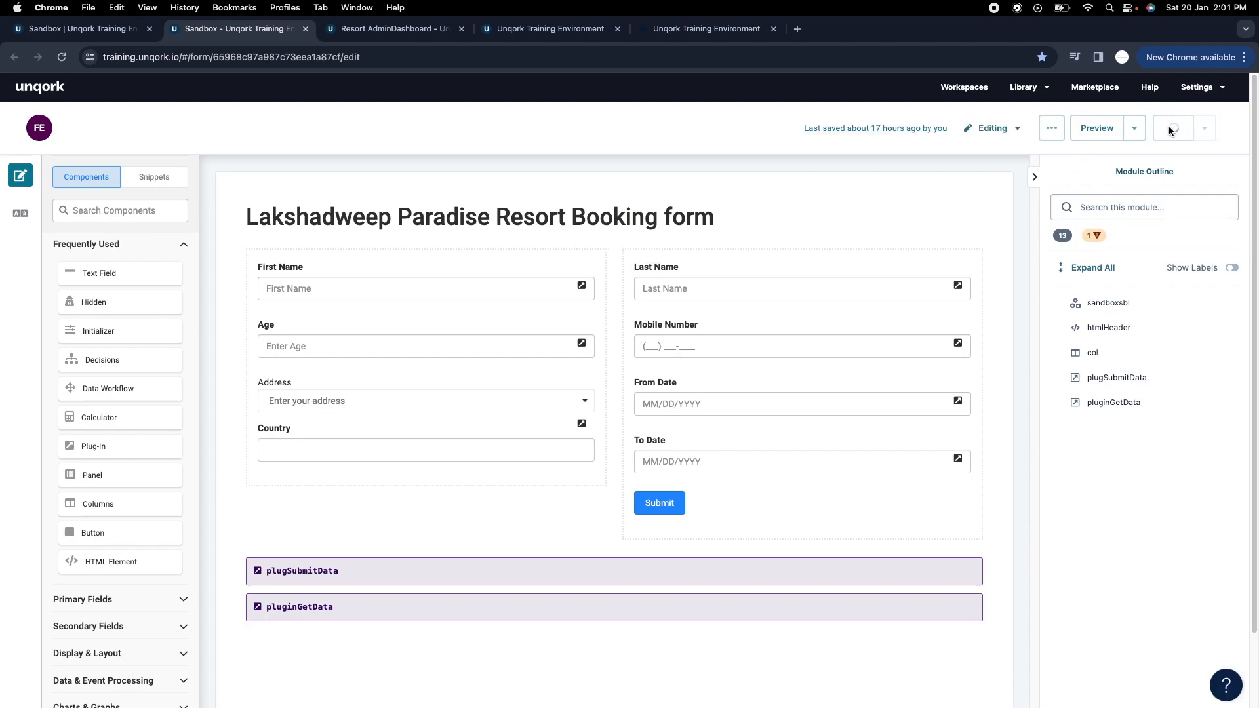
click(1097, 128)
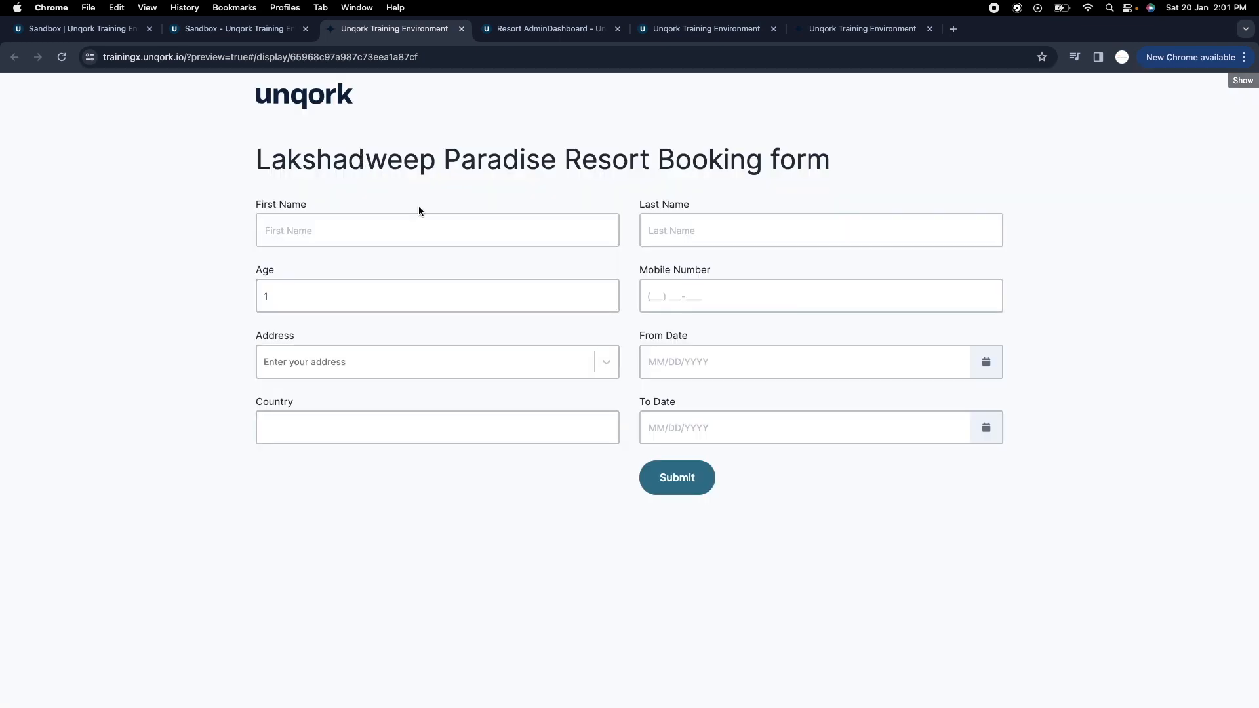
Enter the guest's first and last name in the booking form, set the age to 41 and fill in the mobile number.
click(367, 229)
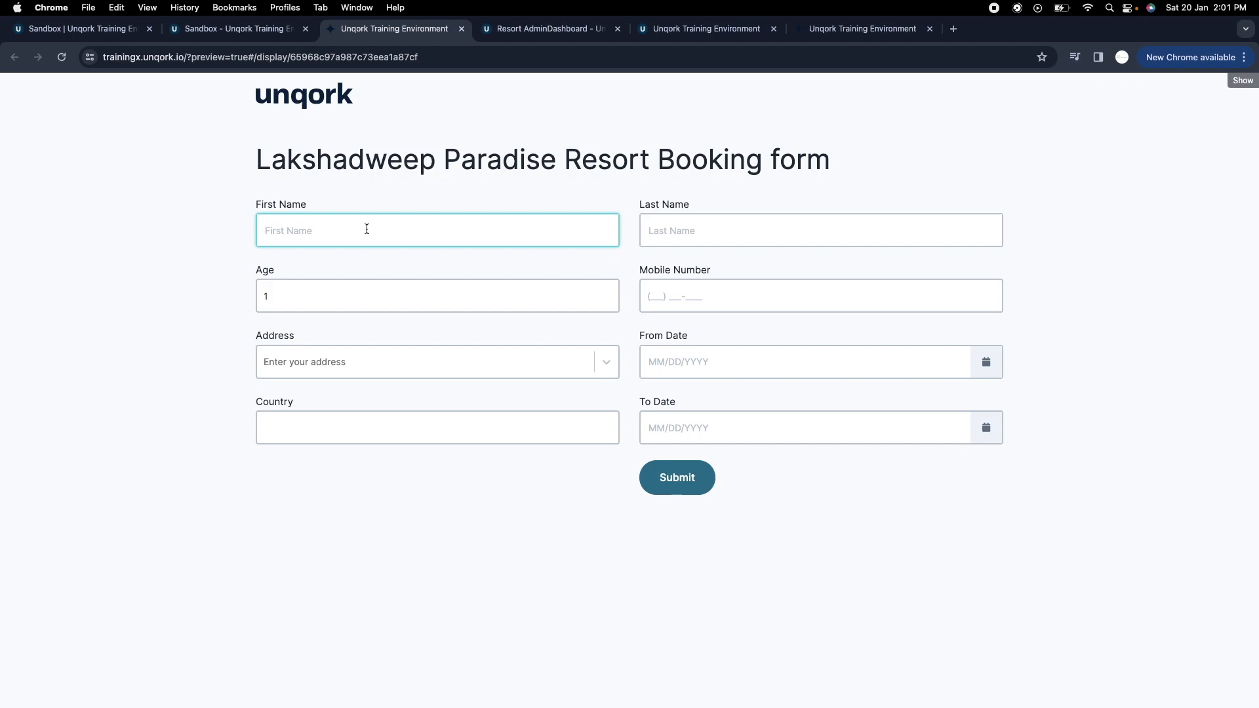
text(Ms)
key(Tab)
click(726, 235)
text(Dhoni)
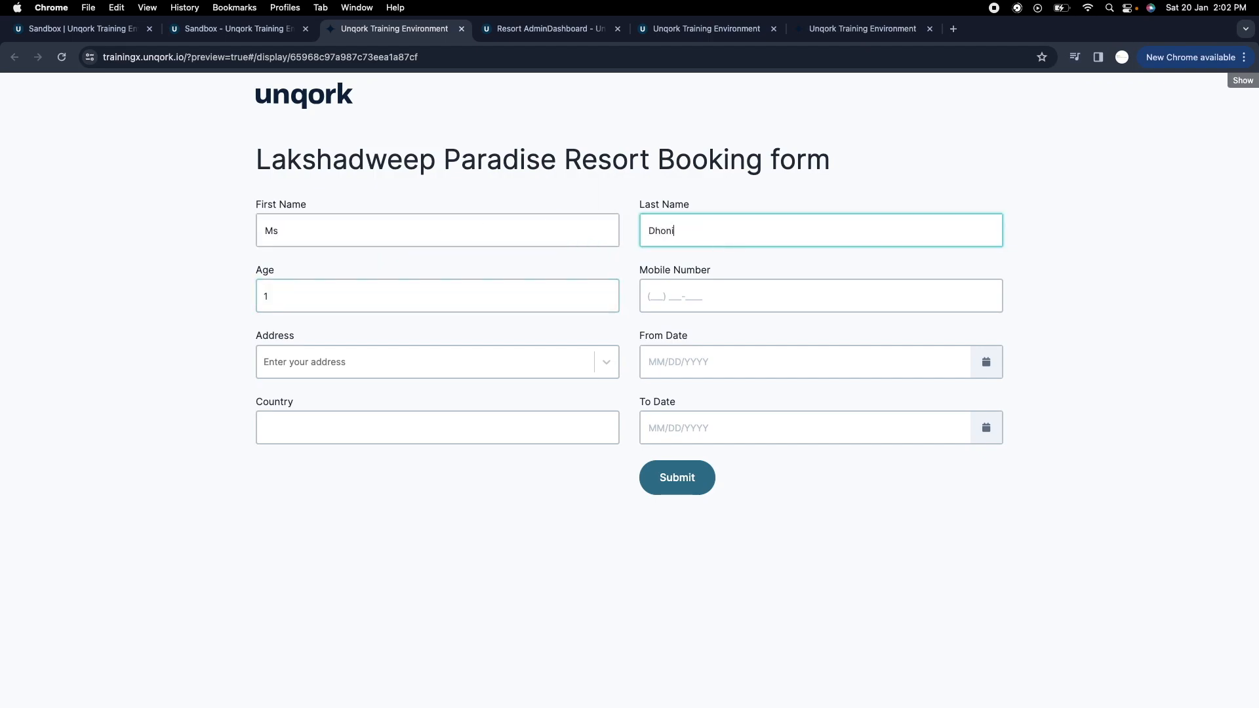
double_click(464, 294)
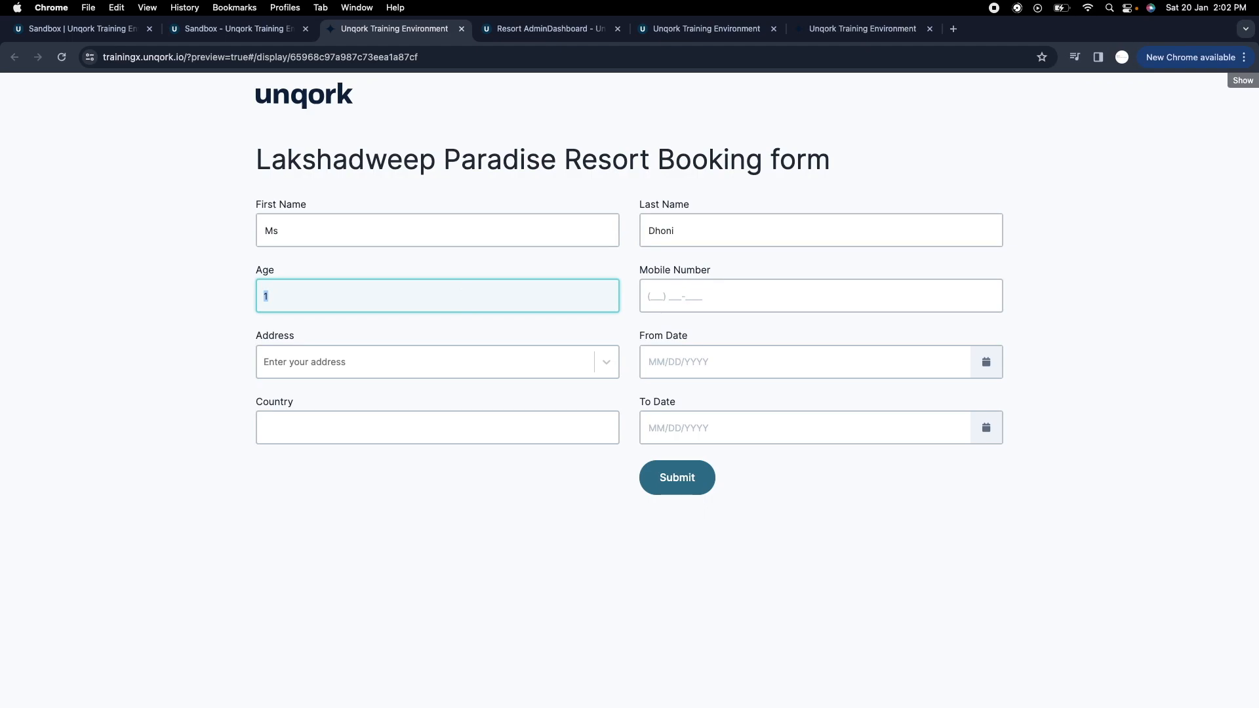
click(740, 297)
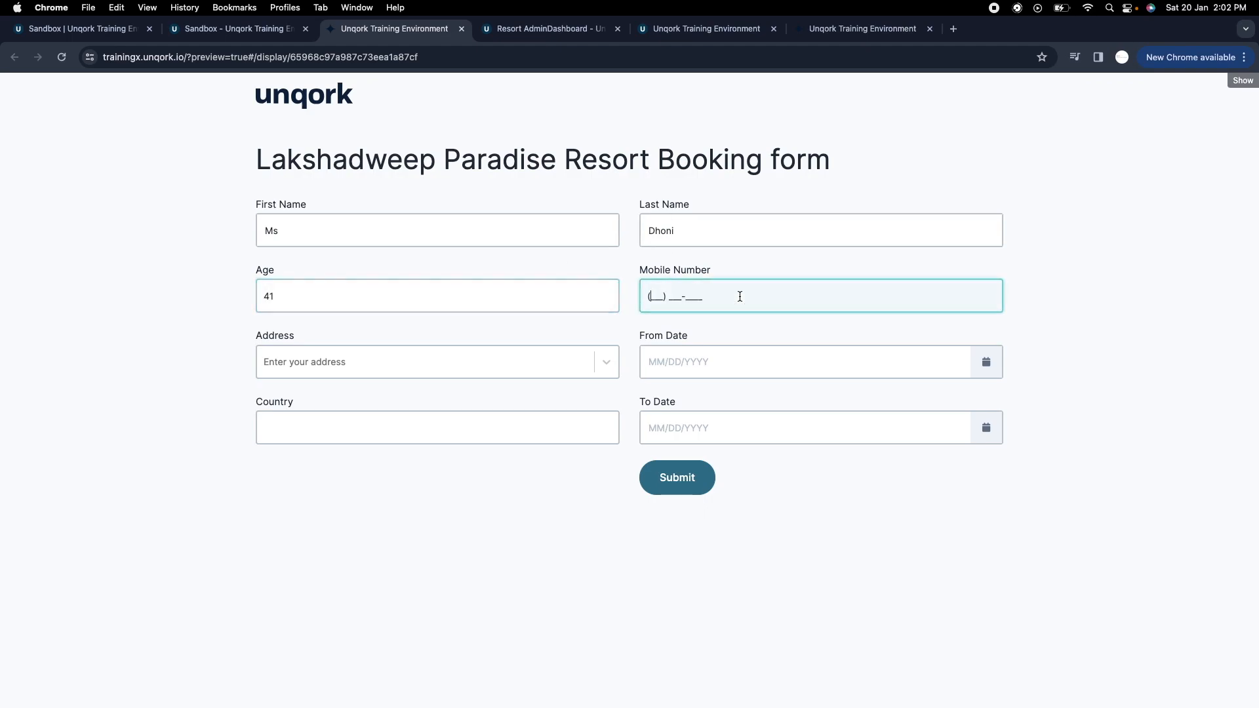
Set the address to Ranchi, Jharkhand, India and the stay from 01/21/2024 to 01/26/2024, and submit the booking.
click(479, 366)
text(Ranchi)
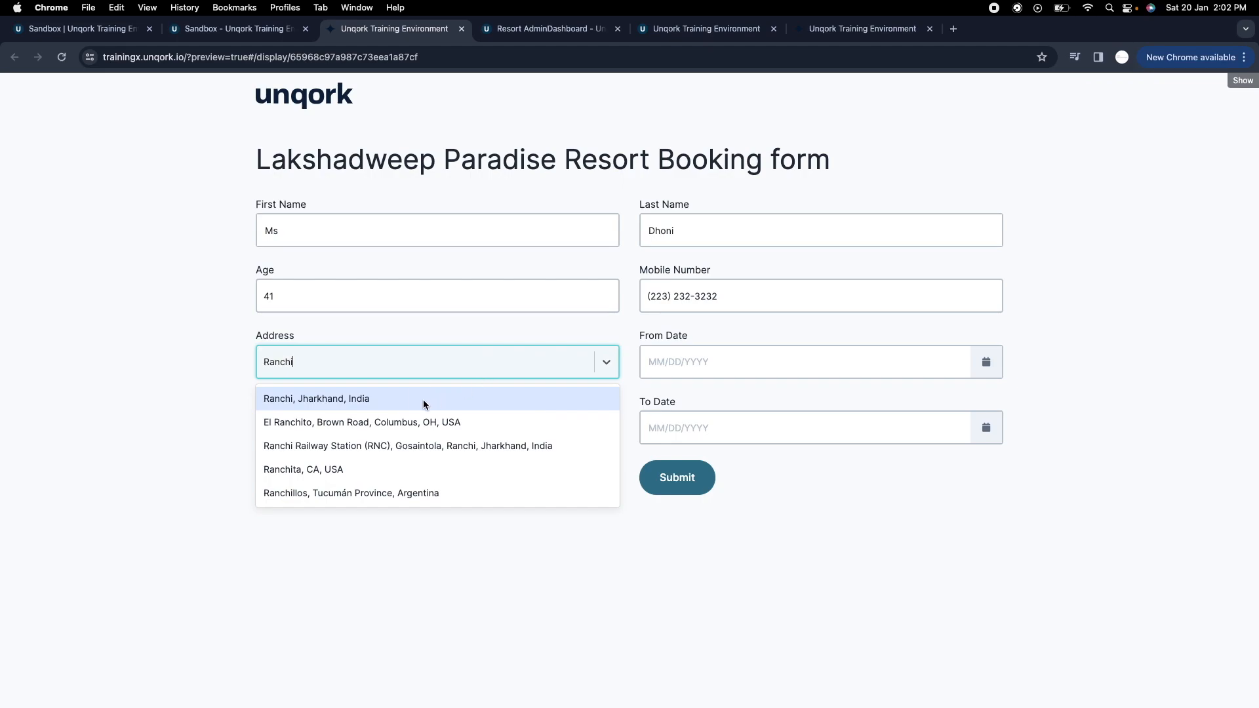
click(422, 405)
click(711, 363)
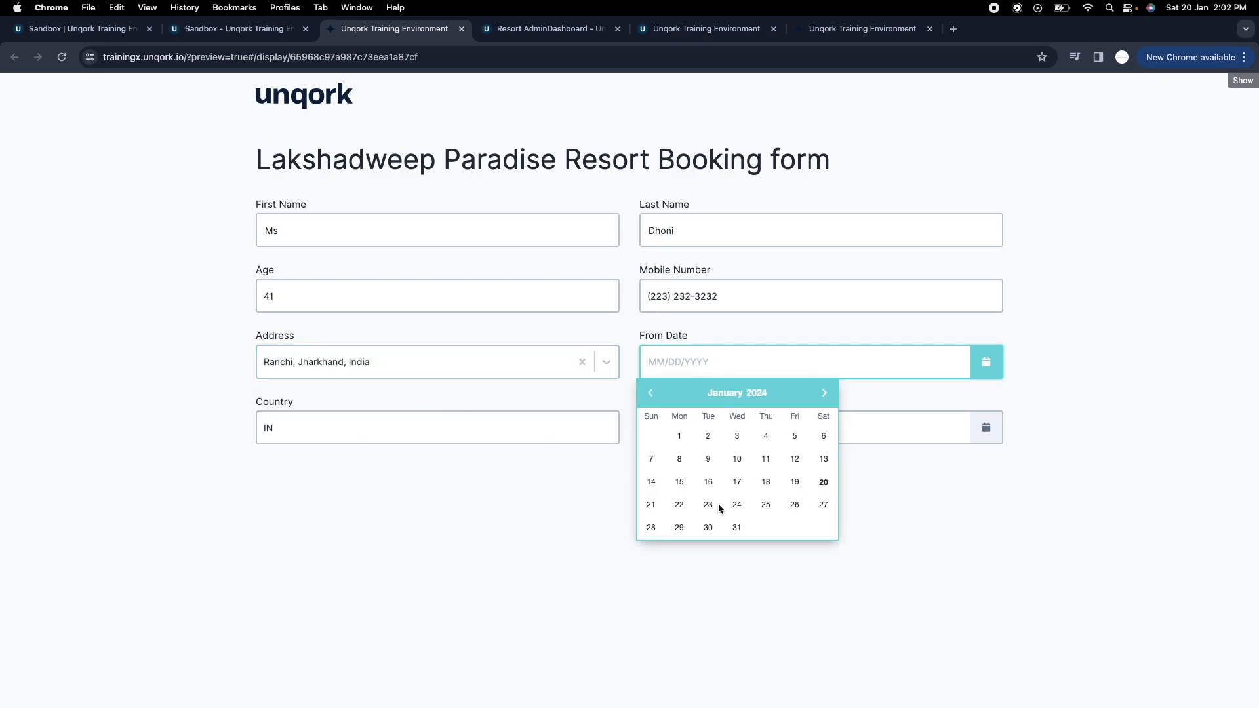
click(651, 505)
click(728, 423)
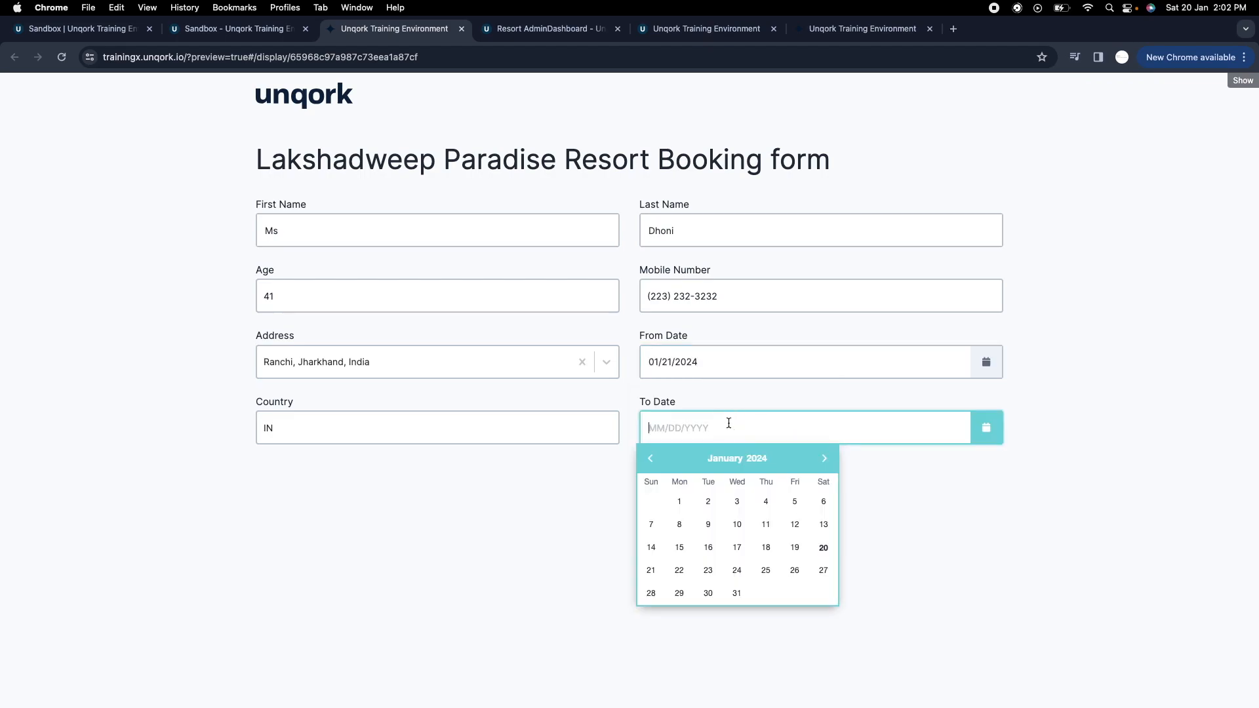
click(796, 570)
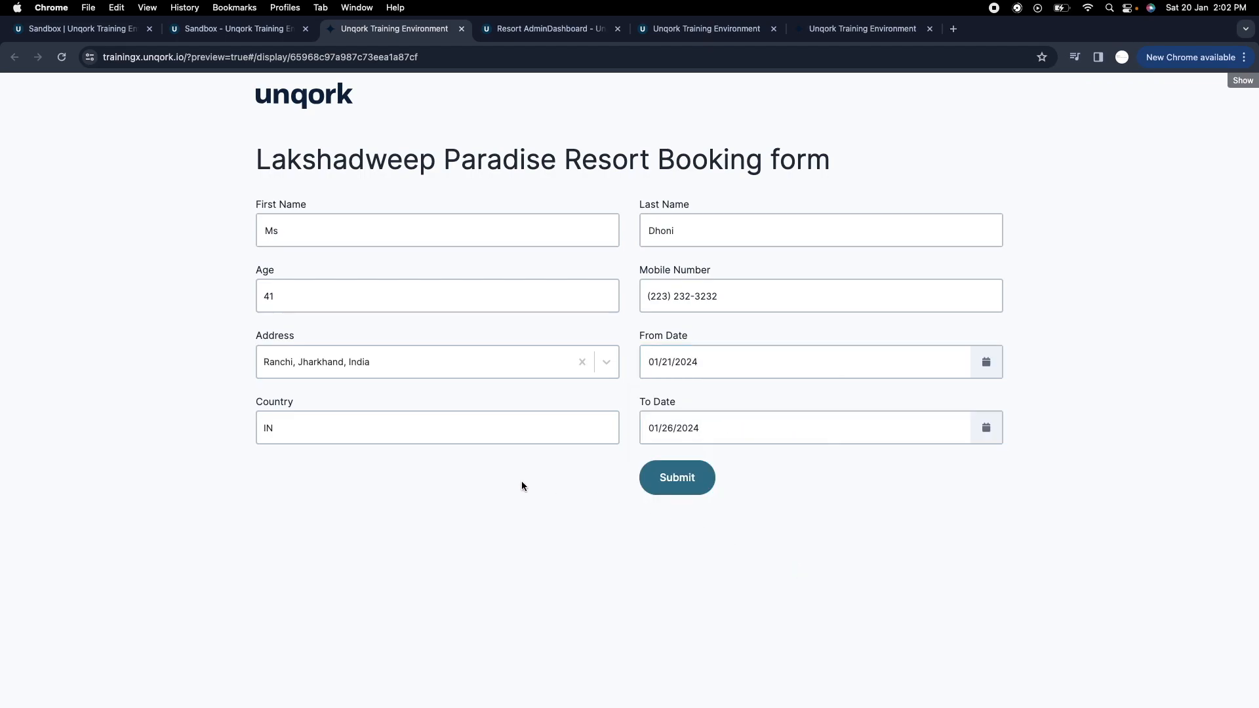
click(328, 436)
click(692, 491)
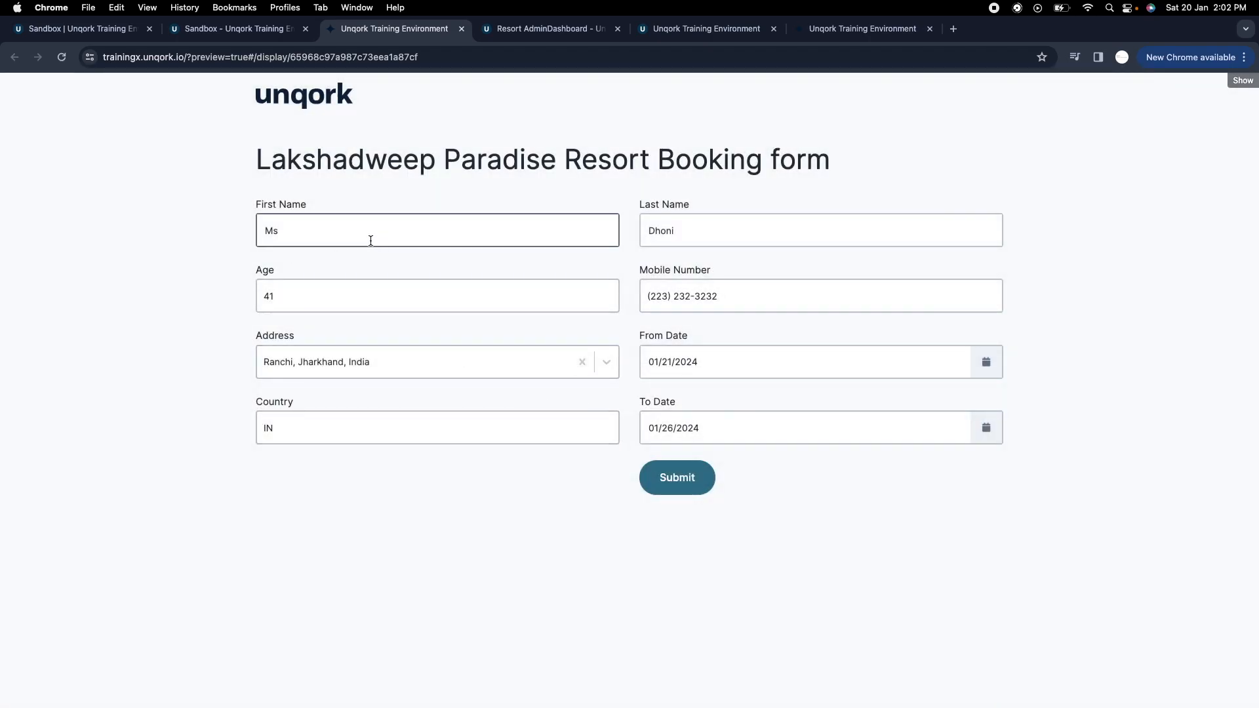
Reload the Admin Dashboard preview to check the new booking, clear the network log and highlight the booking's phone number.
click(559, 28)
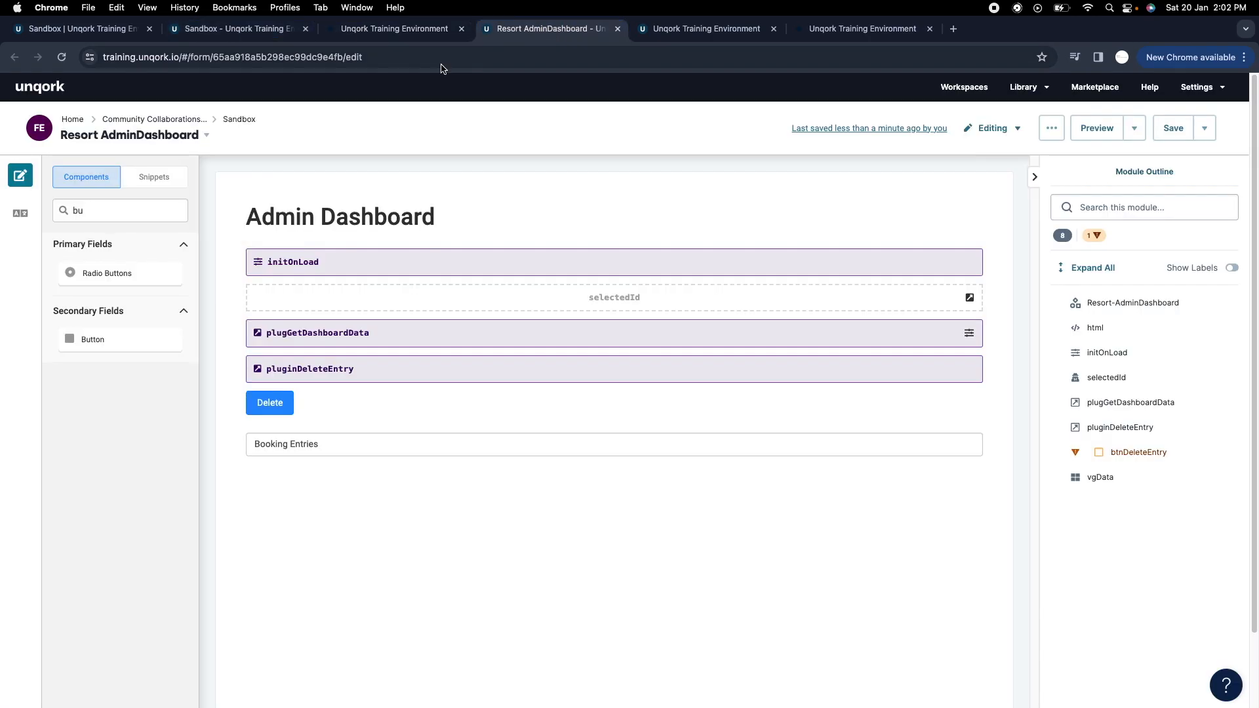
click(751, 34)
click(830, 29)
click(61, 57)
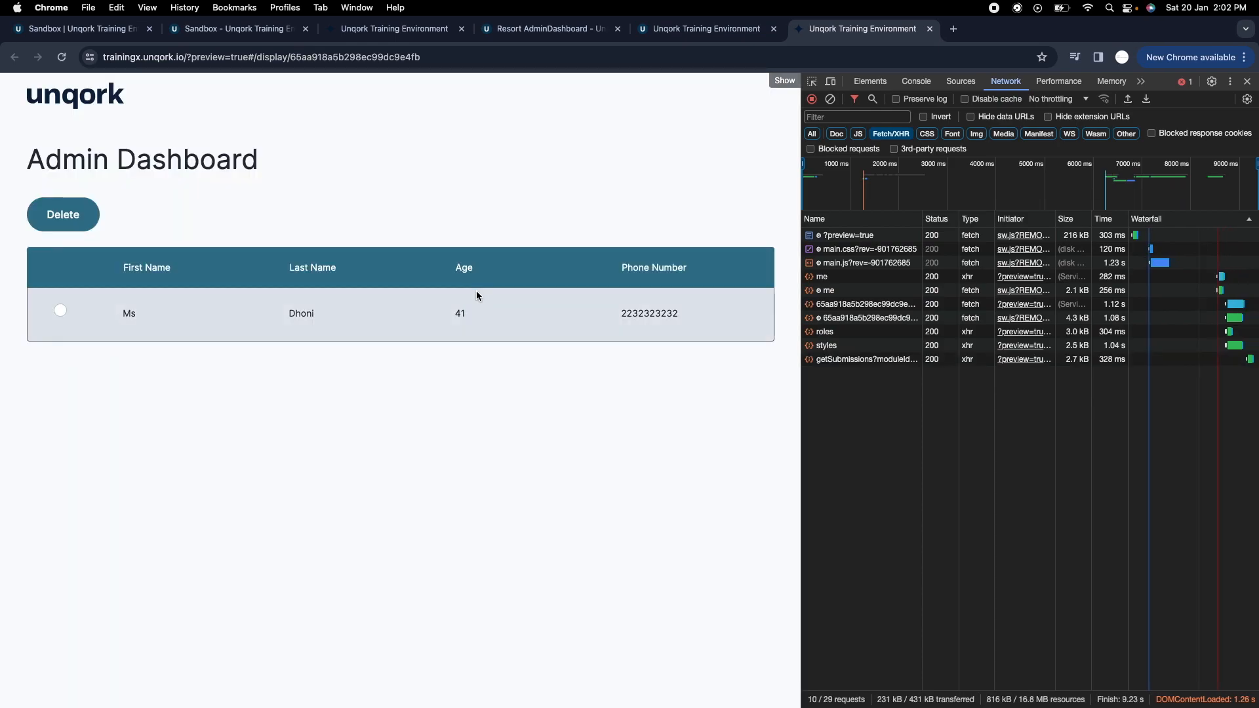
click(830, 99)
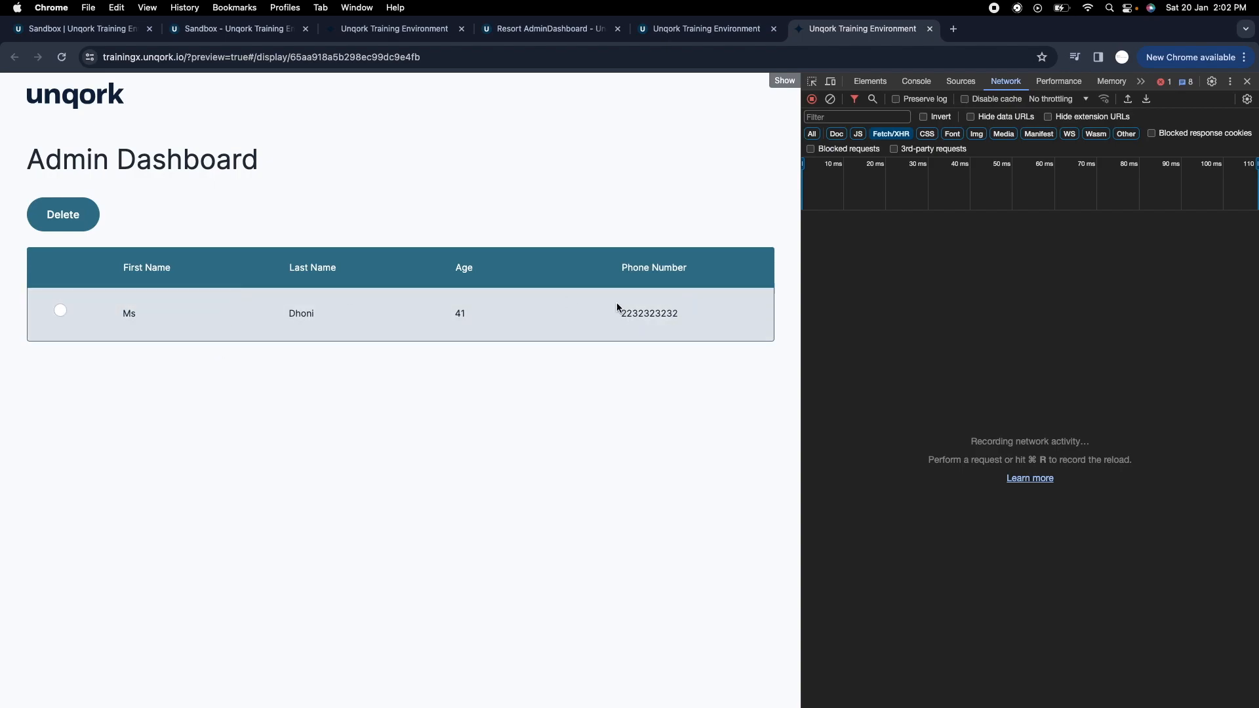
drag(620, 313, 683, 312)
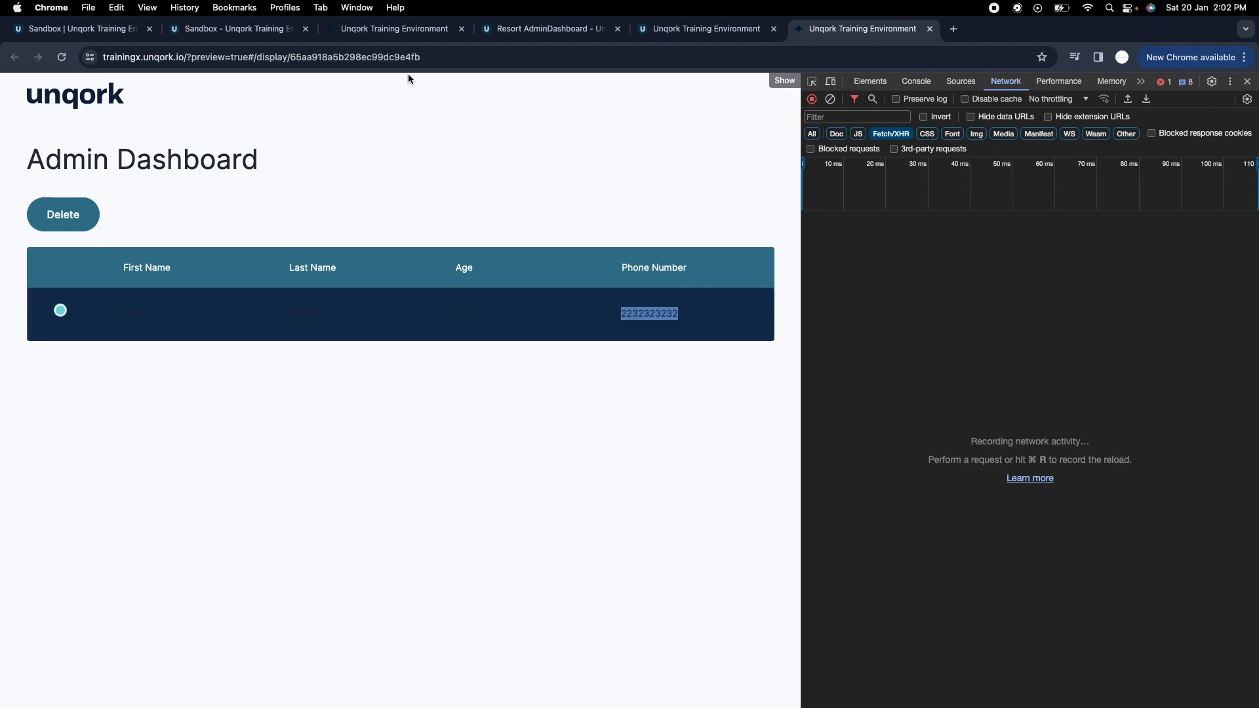
Close the API documentation, booking form preview and Sandbox editor tabs, keeping the Resort AdminDashboard editor and its preview open.
click(367, 29)
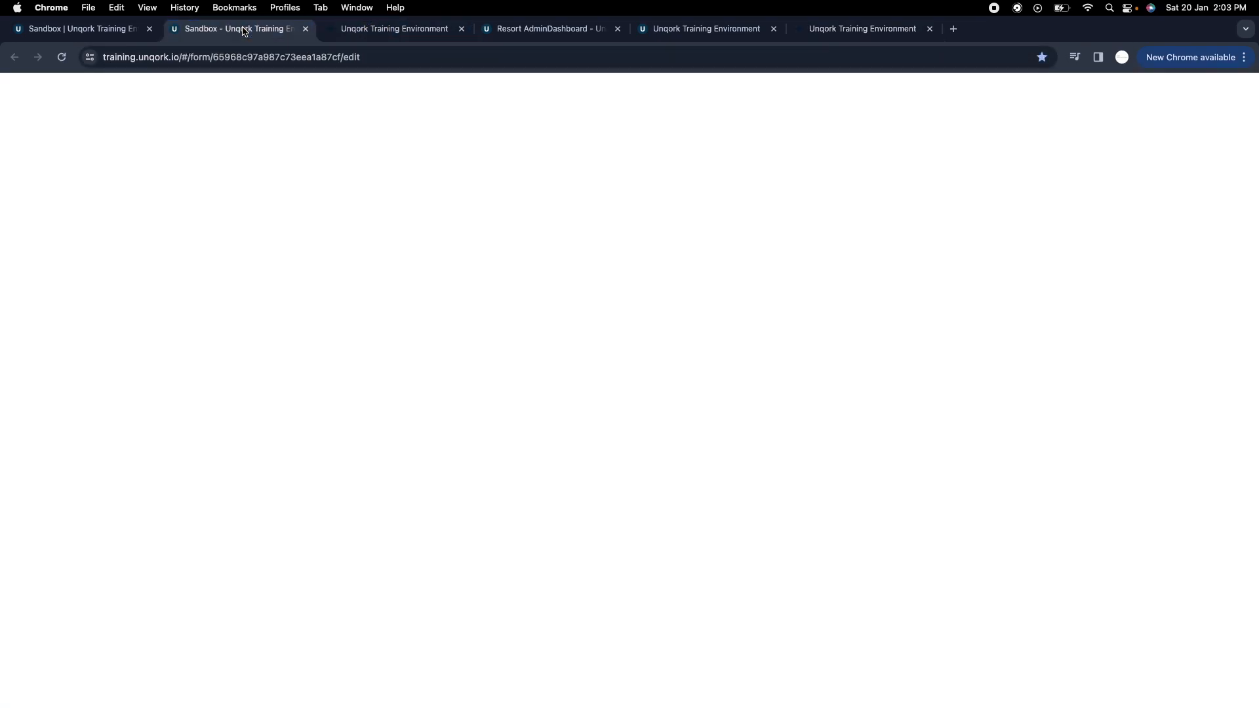
click(564, 29)
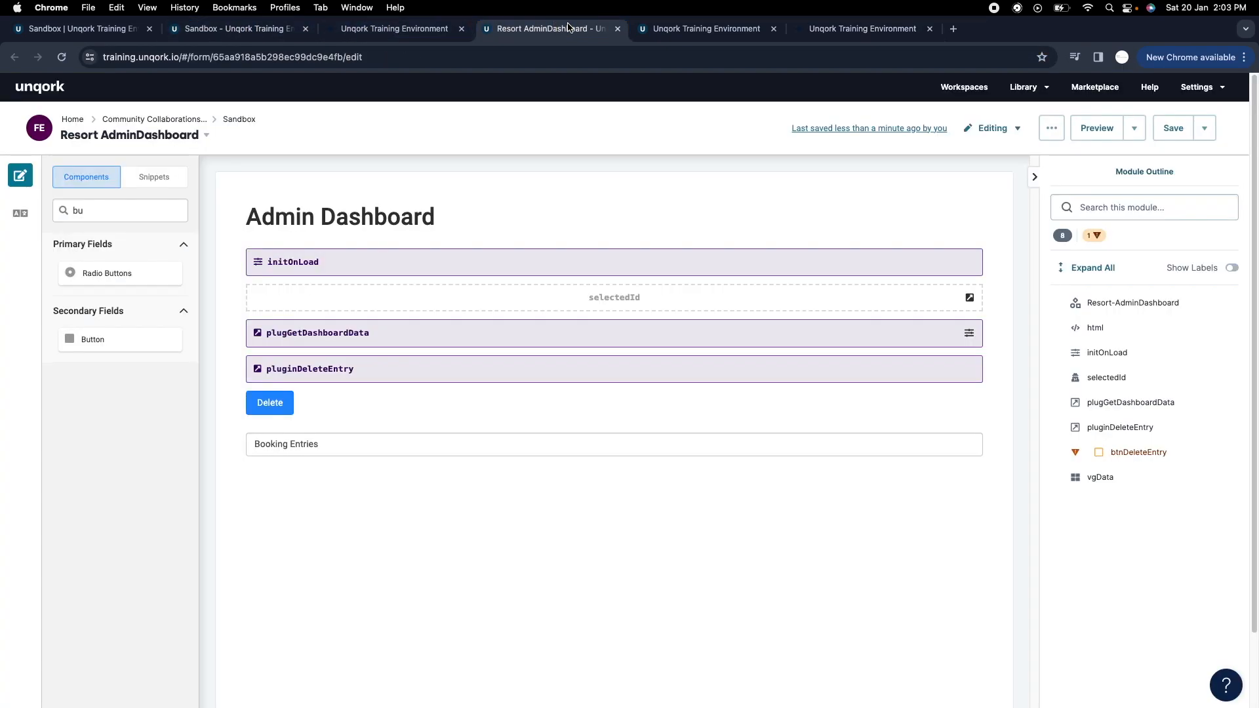
click(226, 29)
click(557, 29)
click(764, 30)
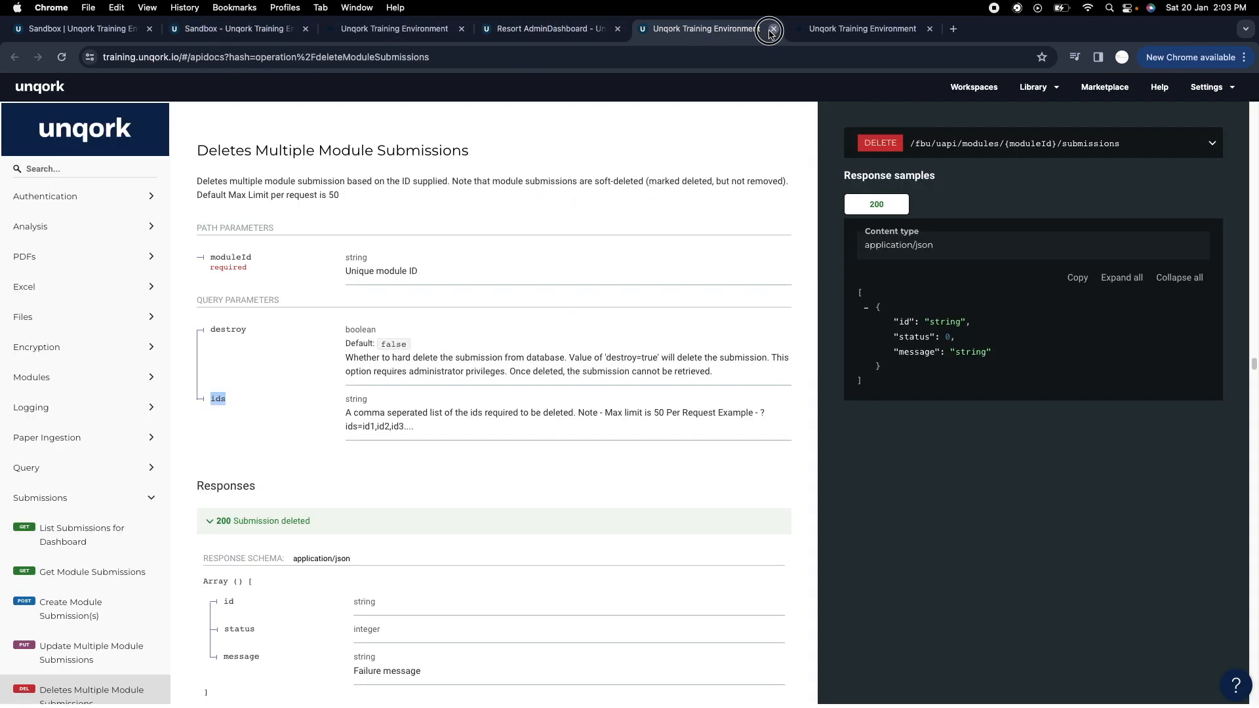
click(772, 29)
click(435, 30)
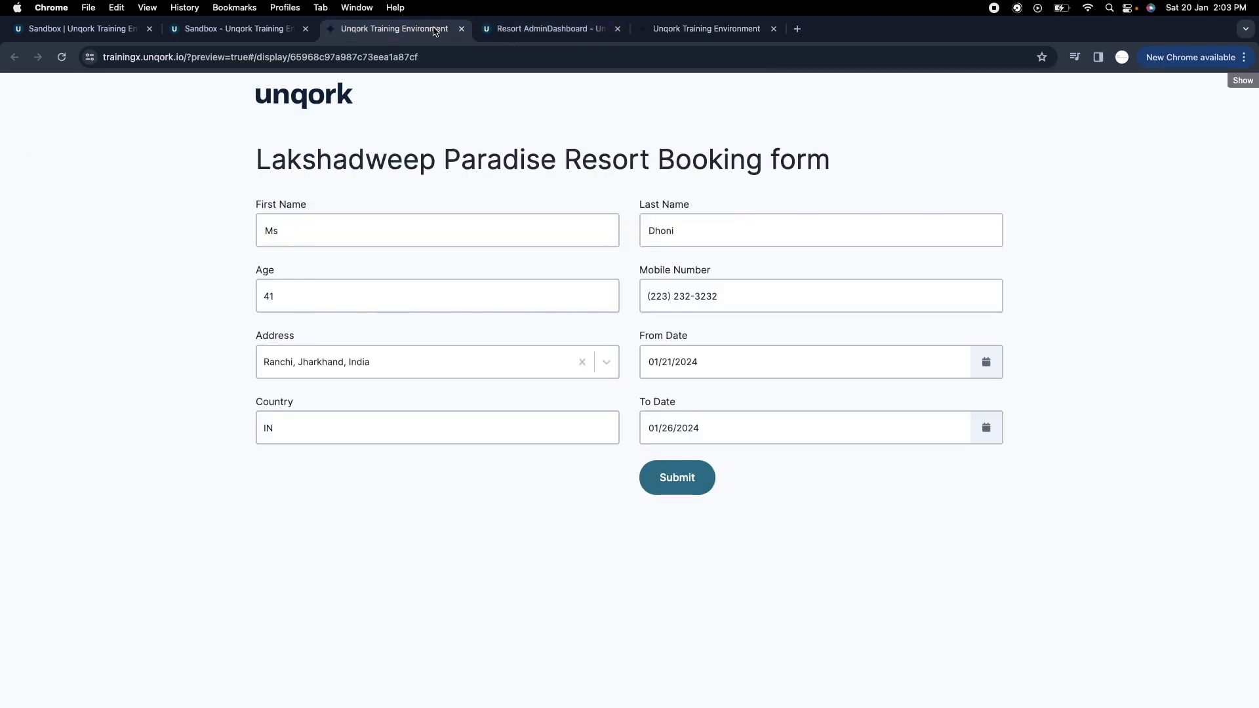
click(461, 31)
click(285, 33)
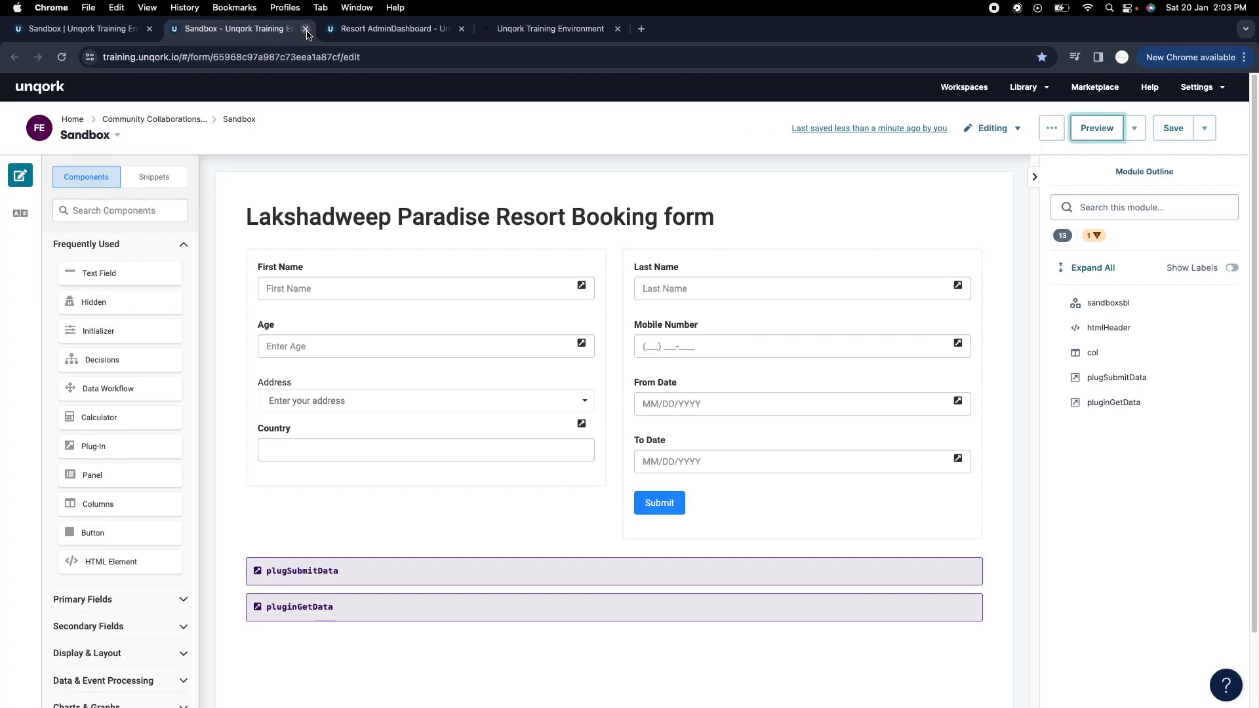
click(306, 29)
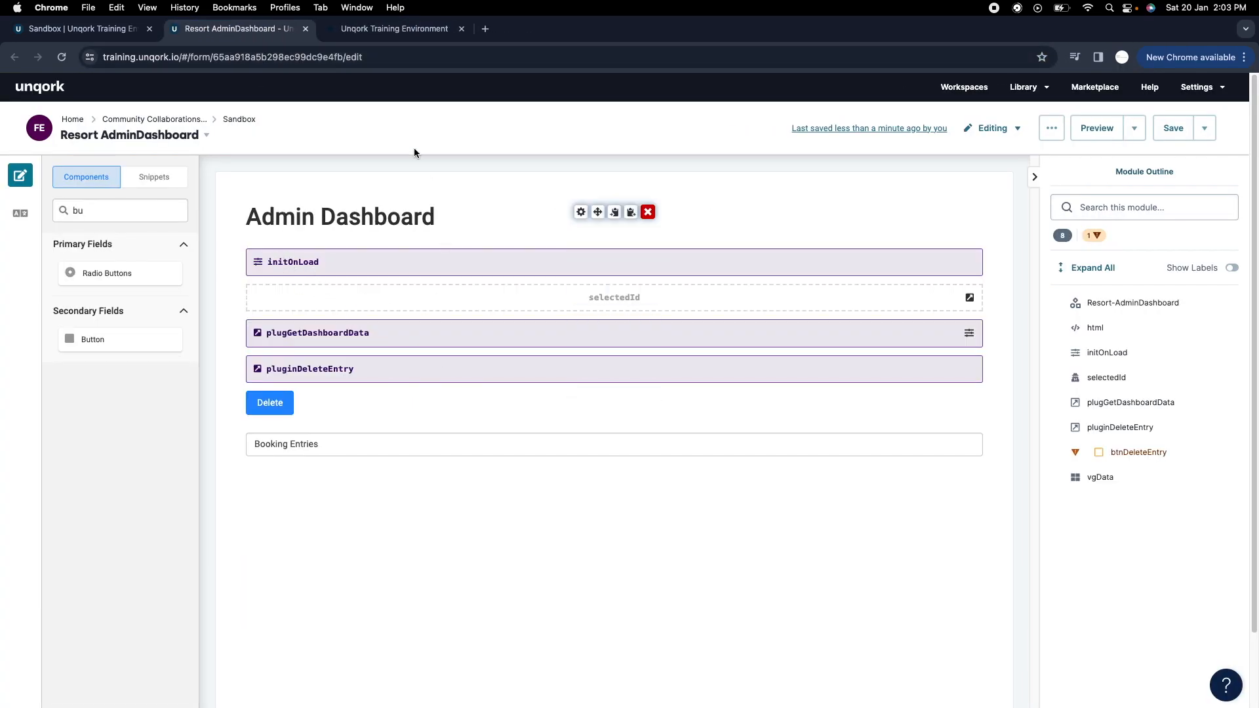
click(413, 30)
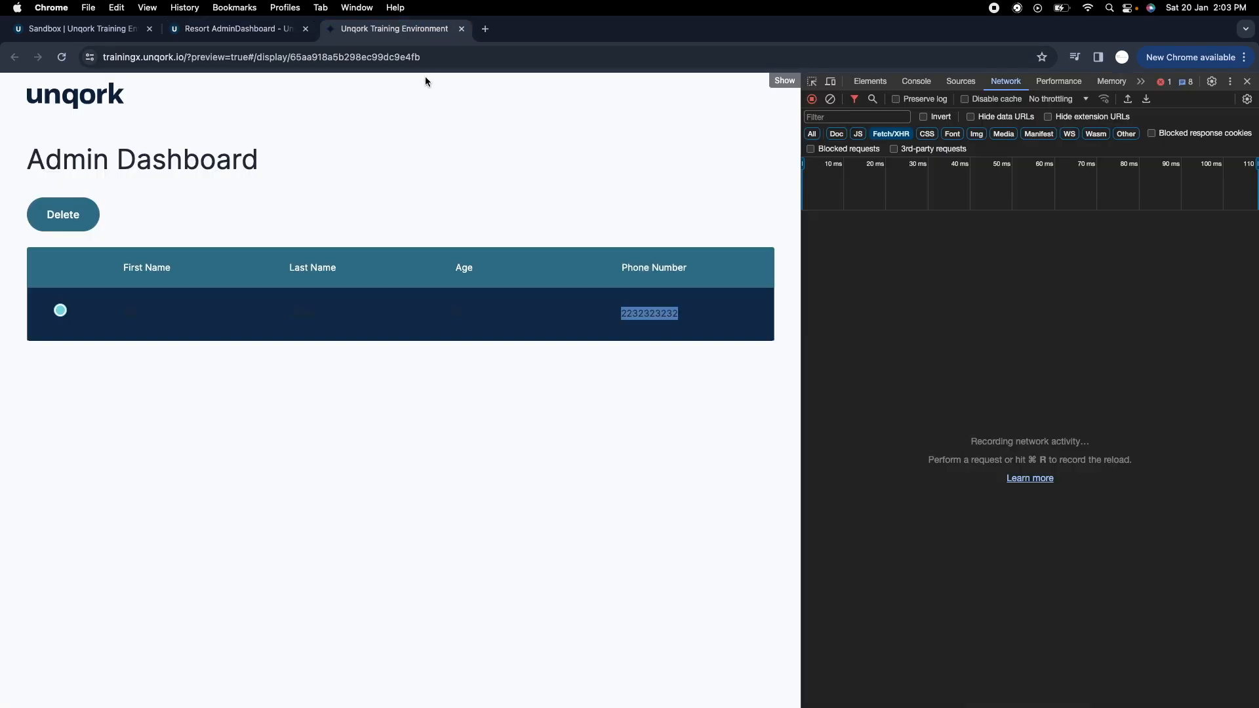
Add a Plug-In component below pluginDeleteEntry in the Resort AdminDashboard module, with plugUpdateEntry as property ID and canvas label.
click(242, 29)
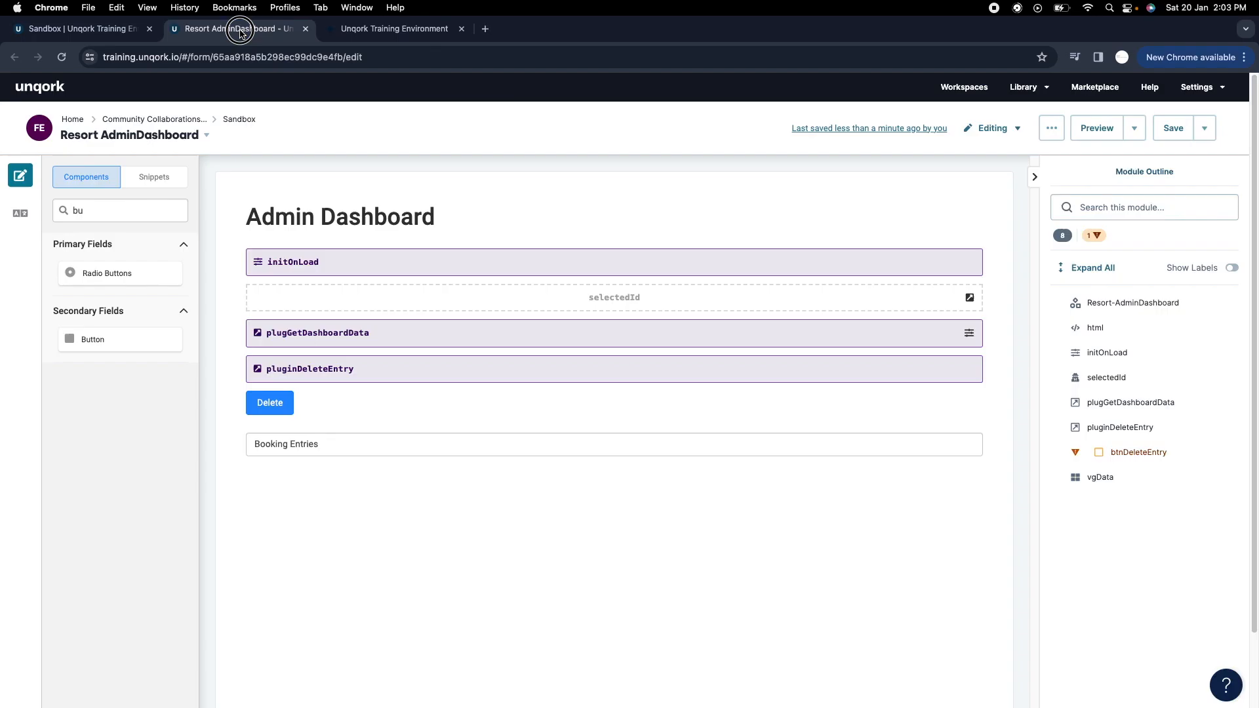
double_click(128, 208)
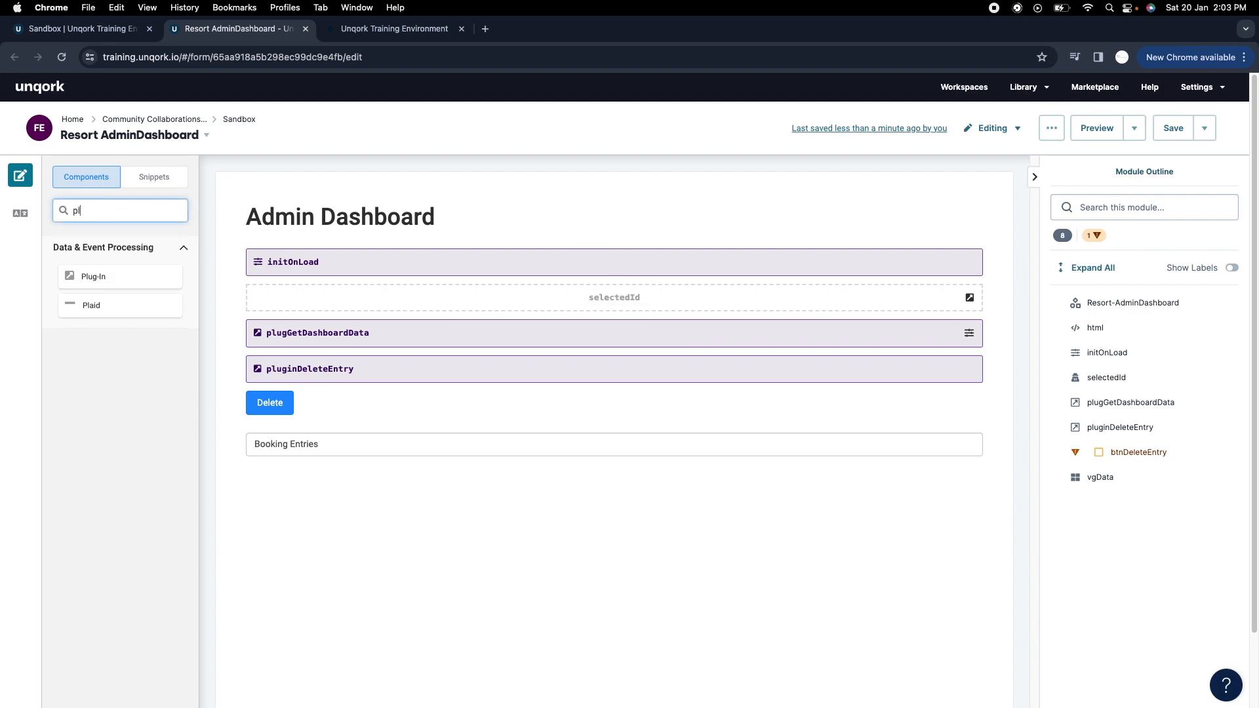
drag(96, 277, 374, 410)
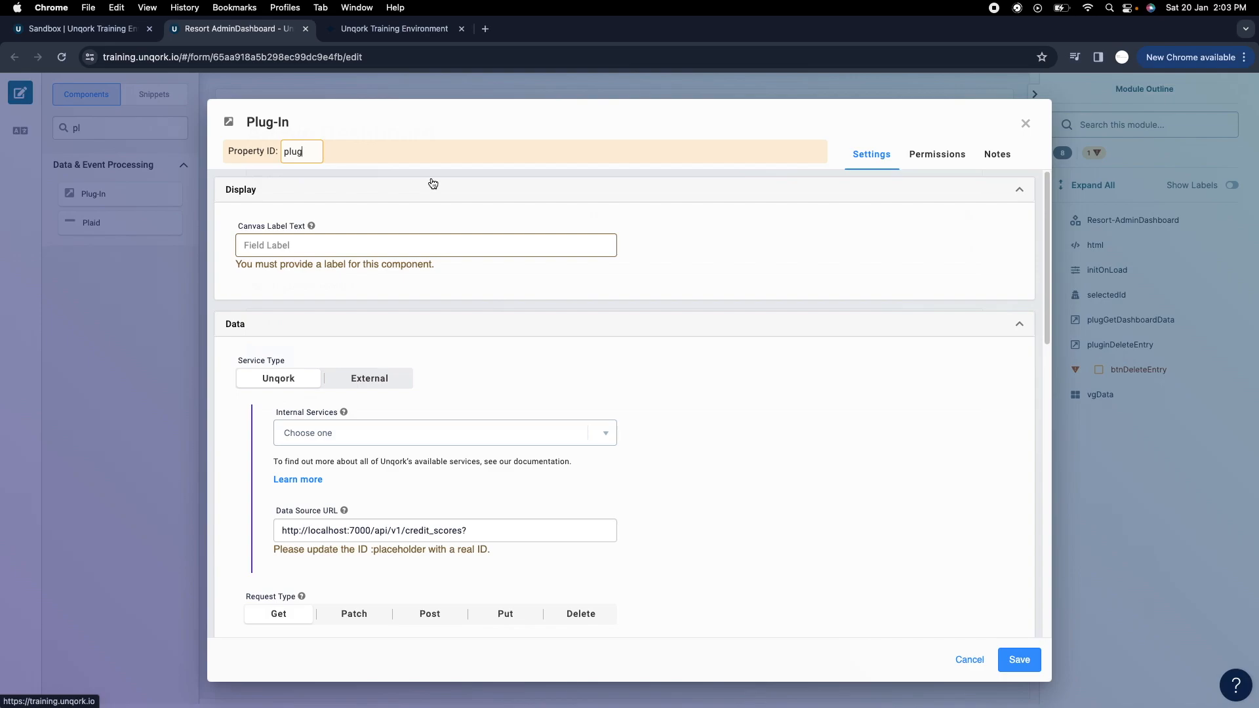
text(dateEntry)
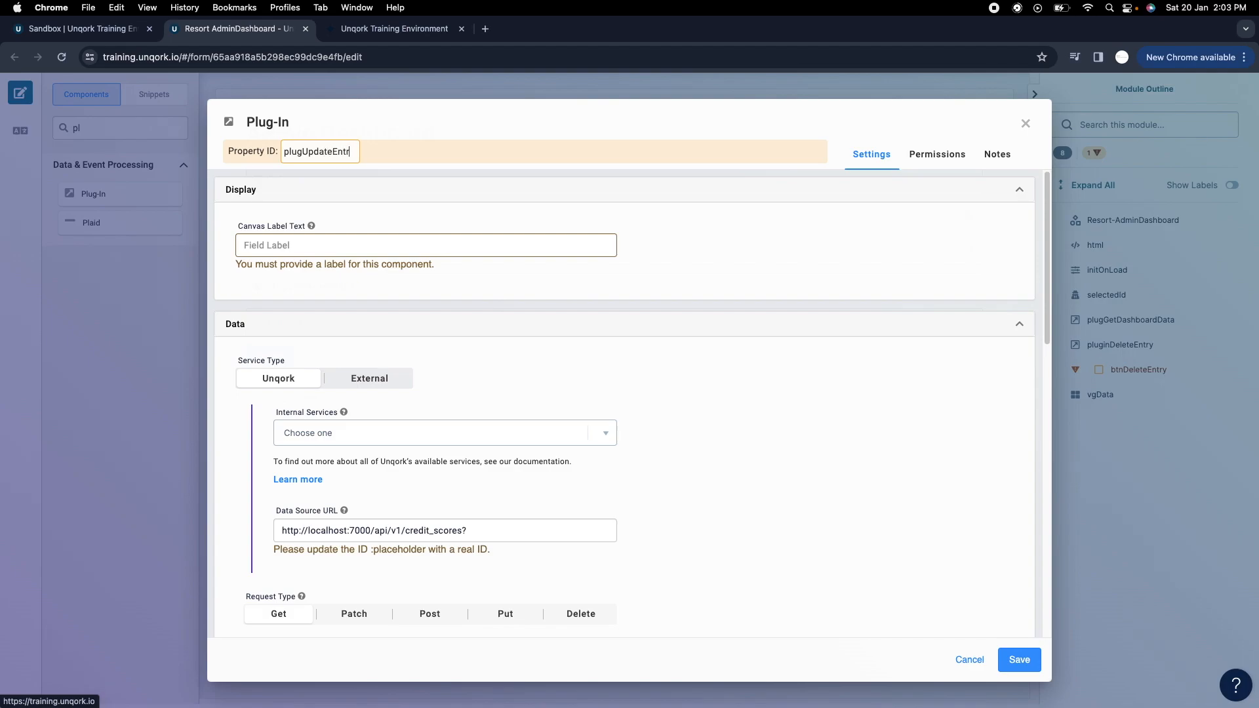
key(cmd+a)
key(cmd+c)
click(385, 244)
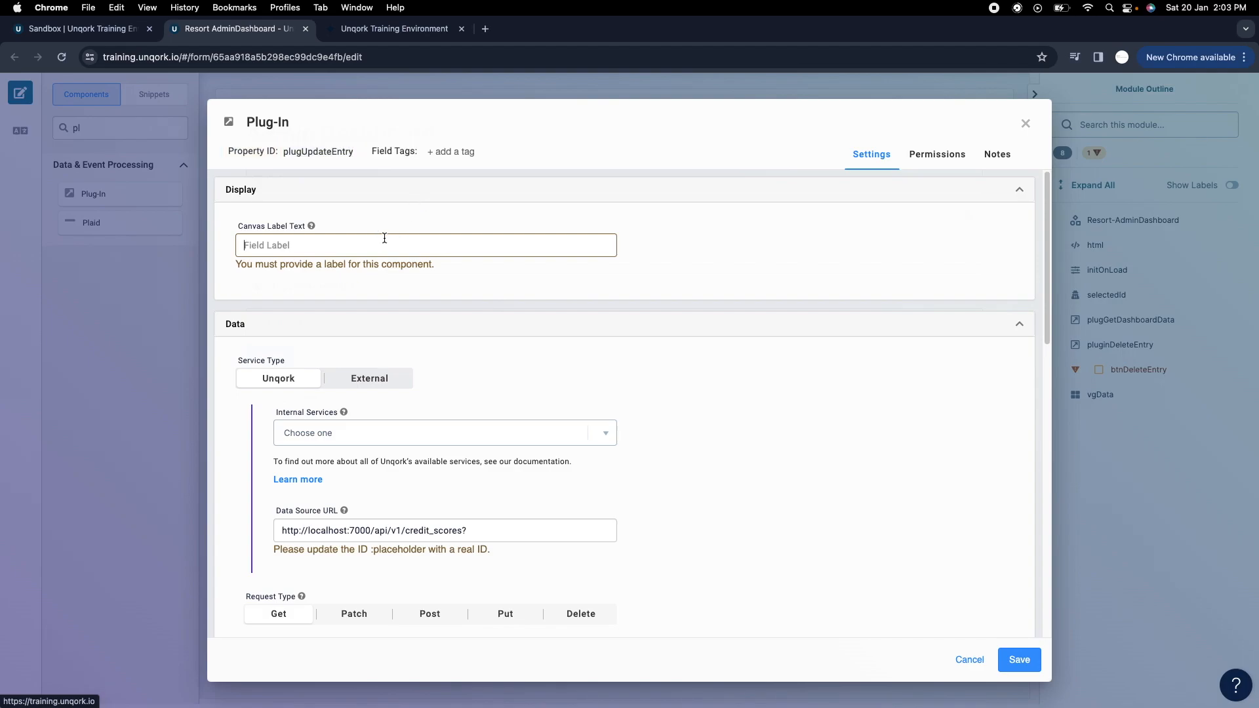
key(cmd+v)
Set plugUpdateEntry's internal service to Update Module Submission and save the plug-in.
scroll(417, 399, down, 1)
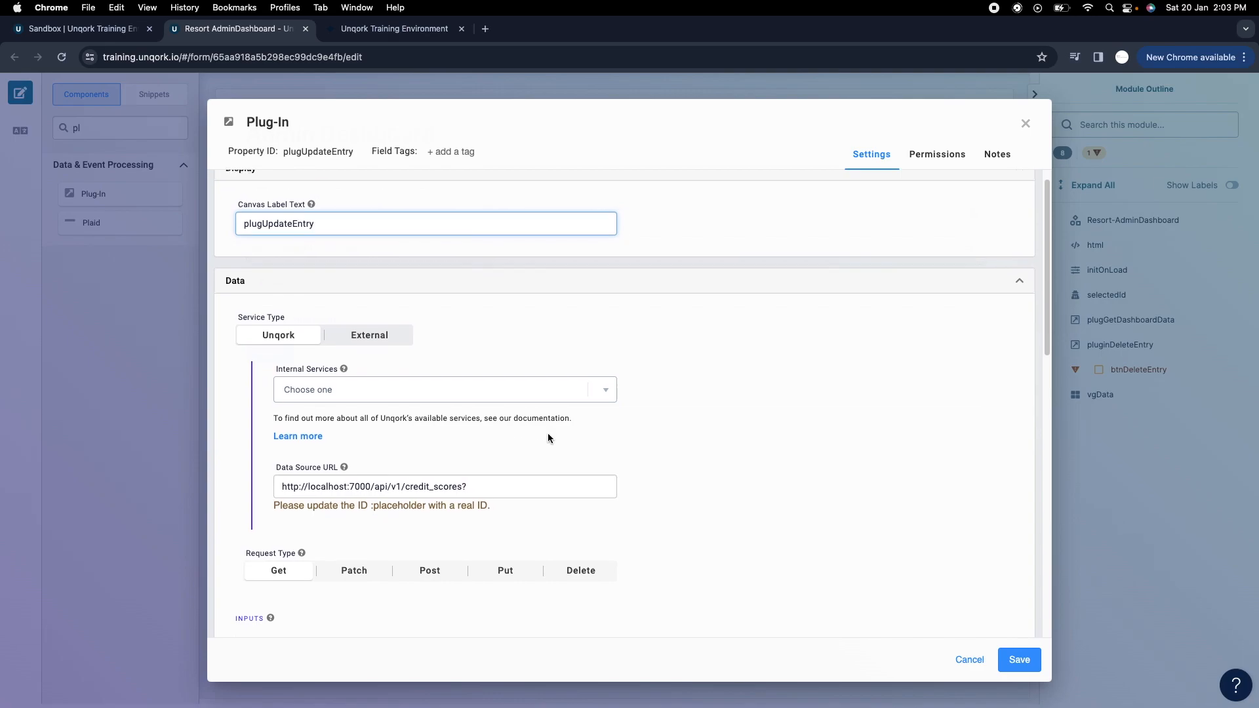
click(364, 379)
text(update)
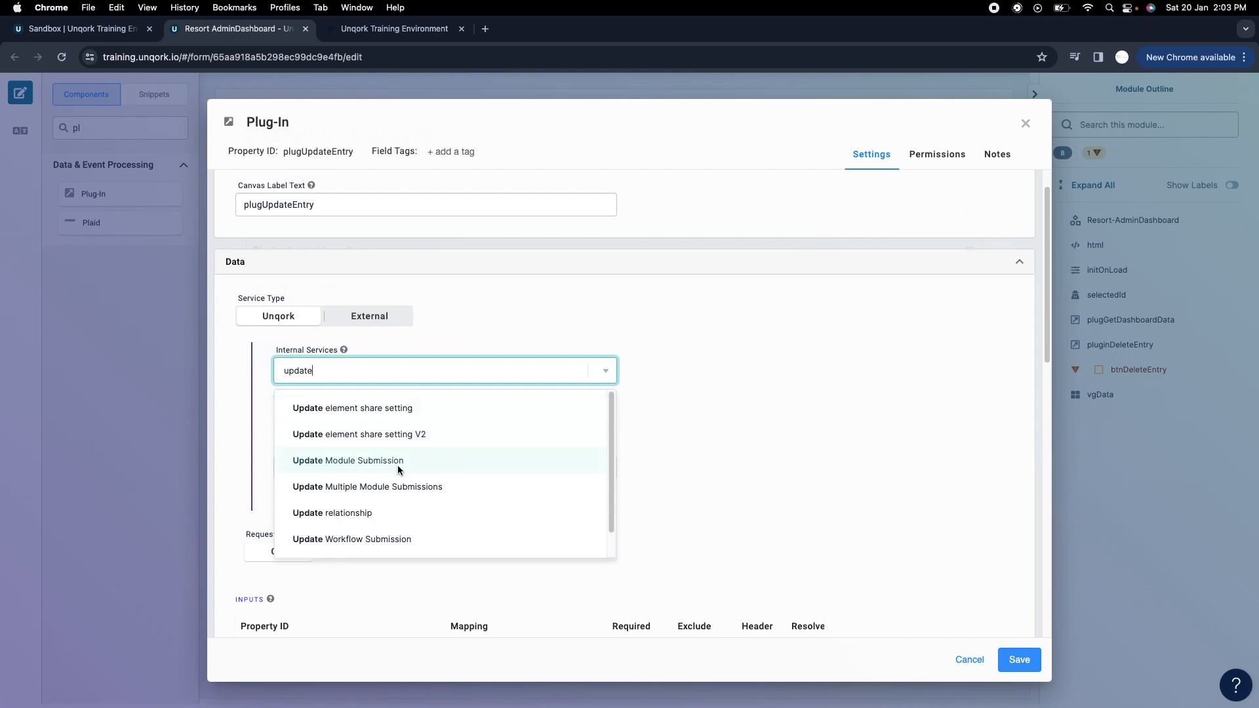
click(301, 463)
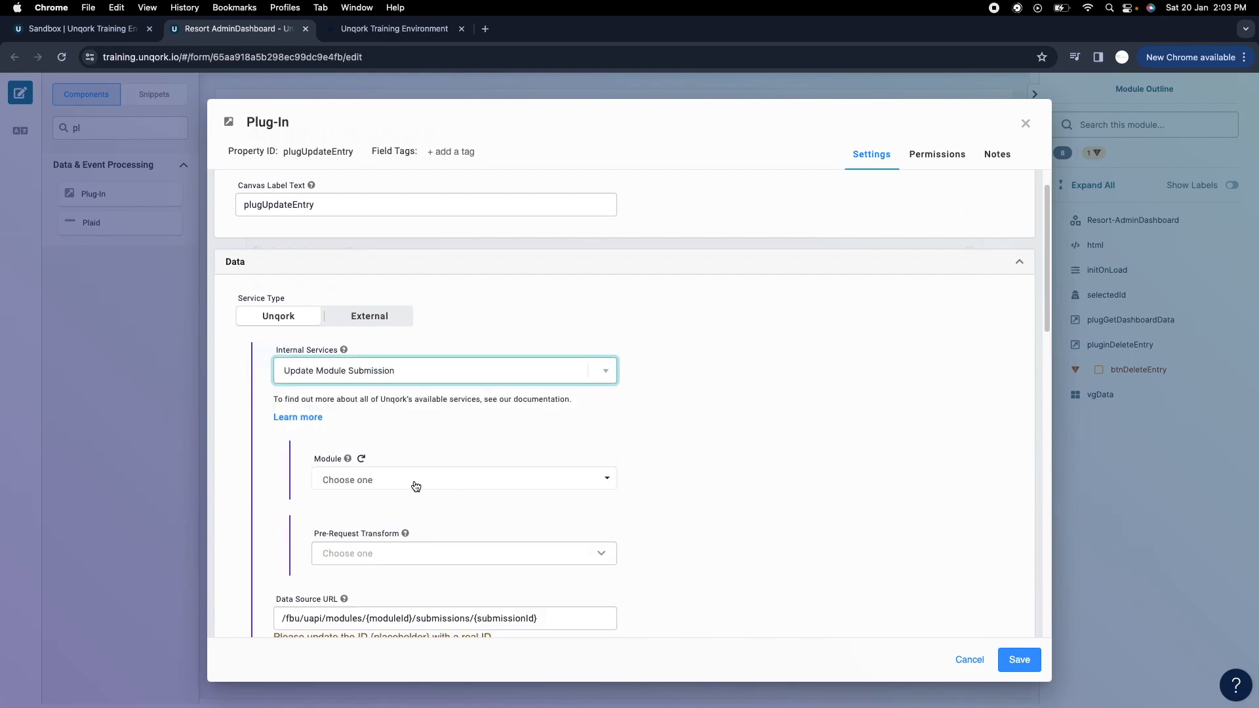
scroll(400, 484, down, 2)
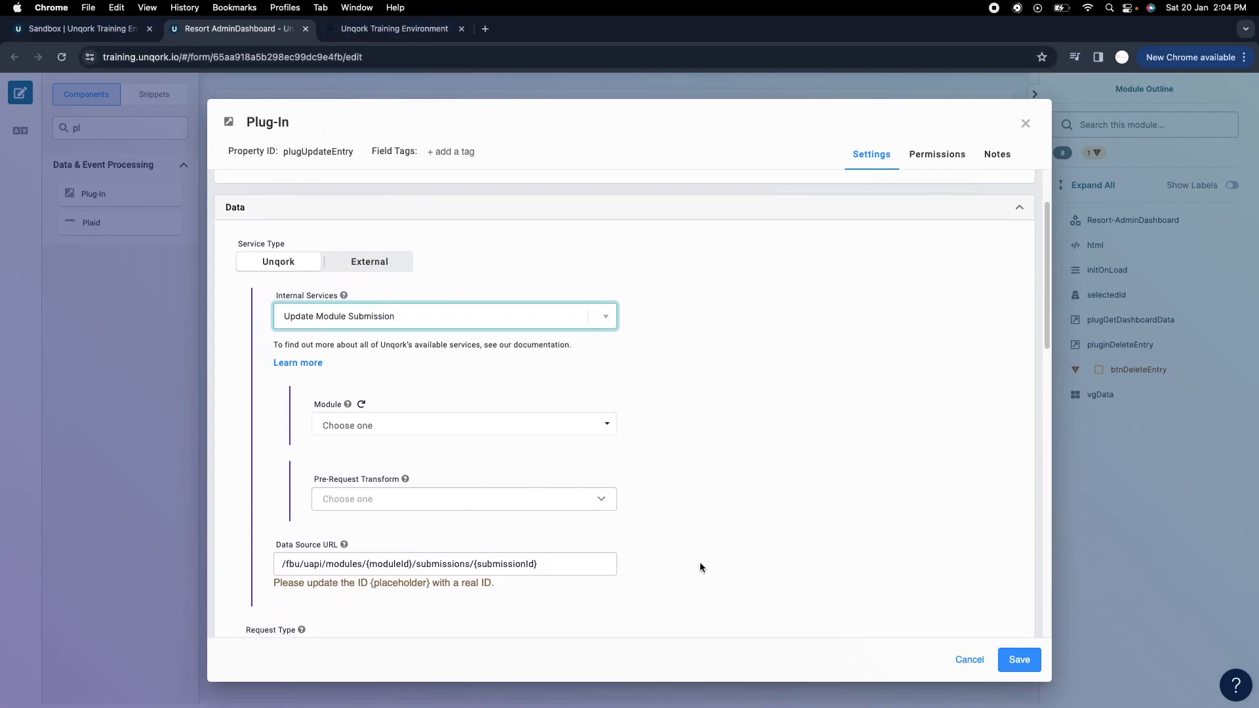
click(1015, 661)
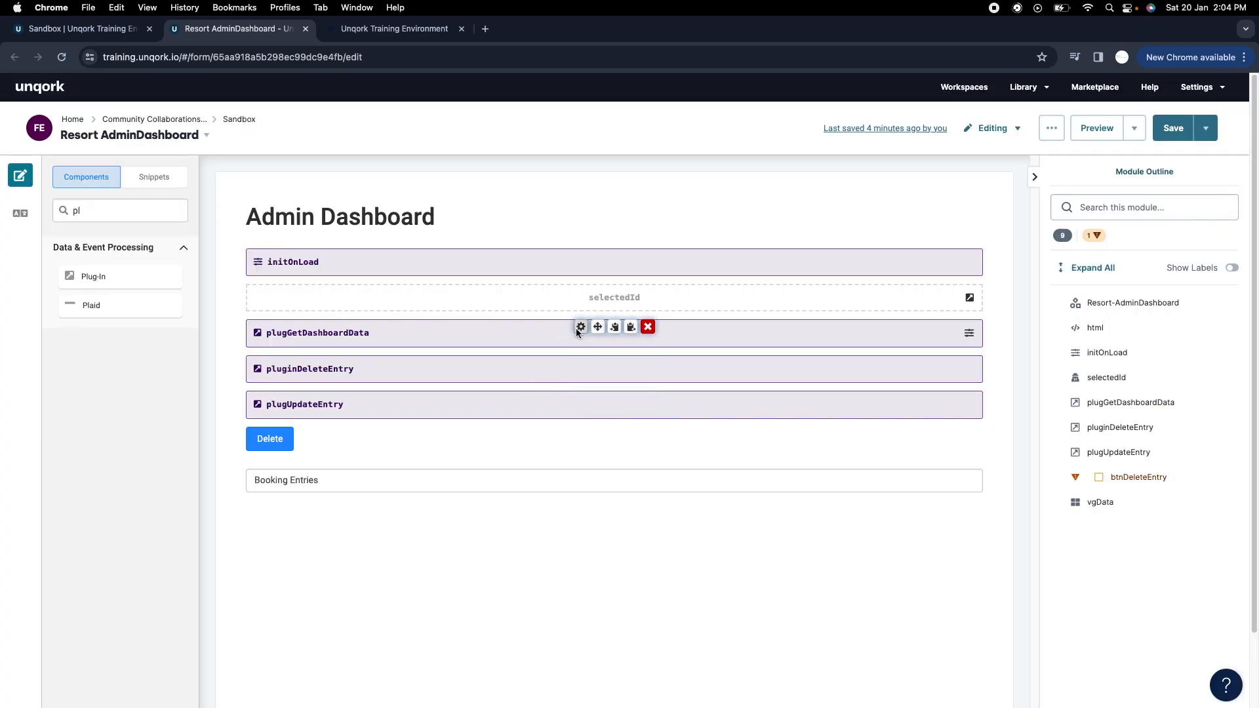
Copy the module ID from the moduleId input of plugGetDashboardData and close its settings without changes.
click(576, 327)
scroll(446, 531, down, 1)
click(342, 530)
double_click(335, 531)
key(super+c)
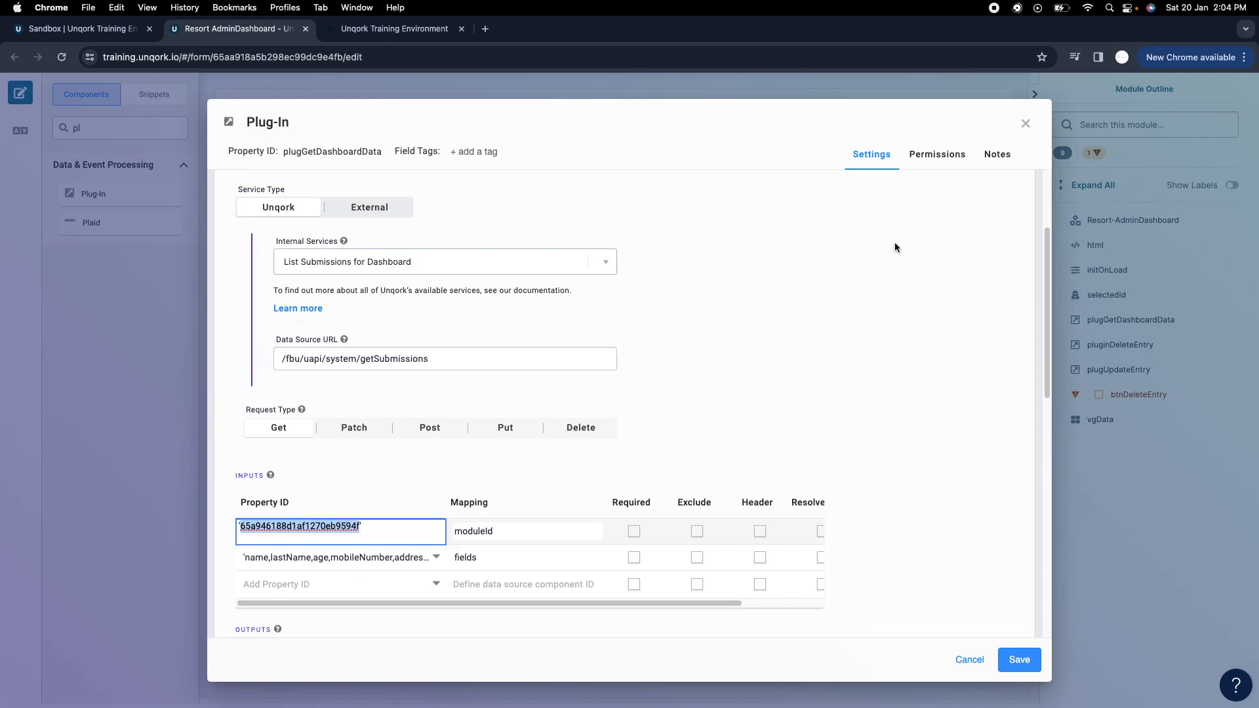
click(1026, 124)
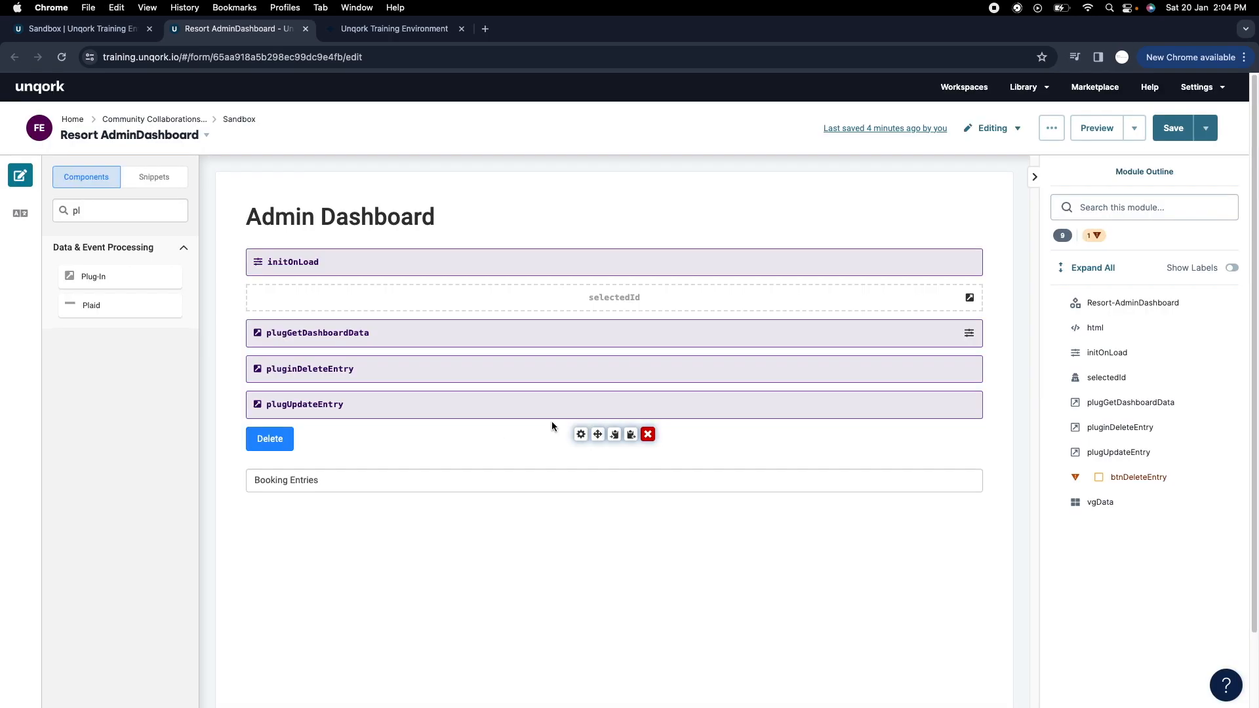
In plugUpdateEntry's data source URL, replace the {moduleId} placeholder with the copied module ID 65a946188d1af1270eb9594f.
click(577, 399)
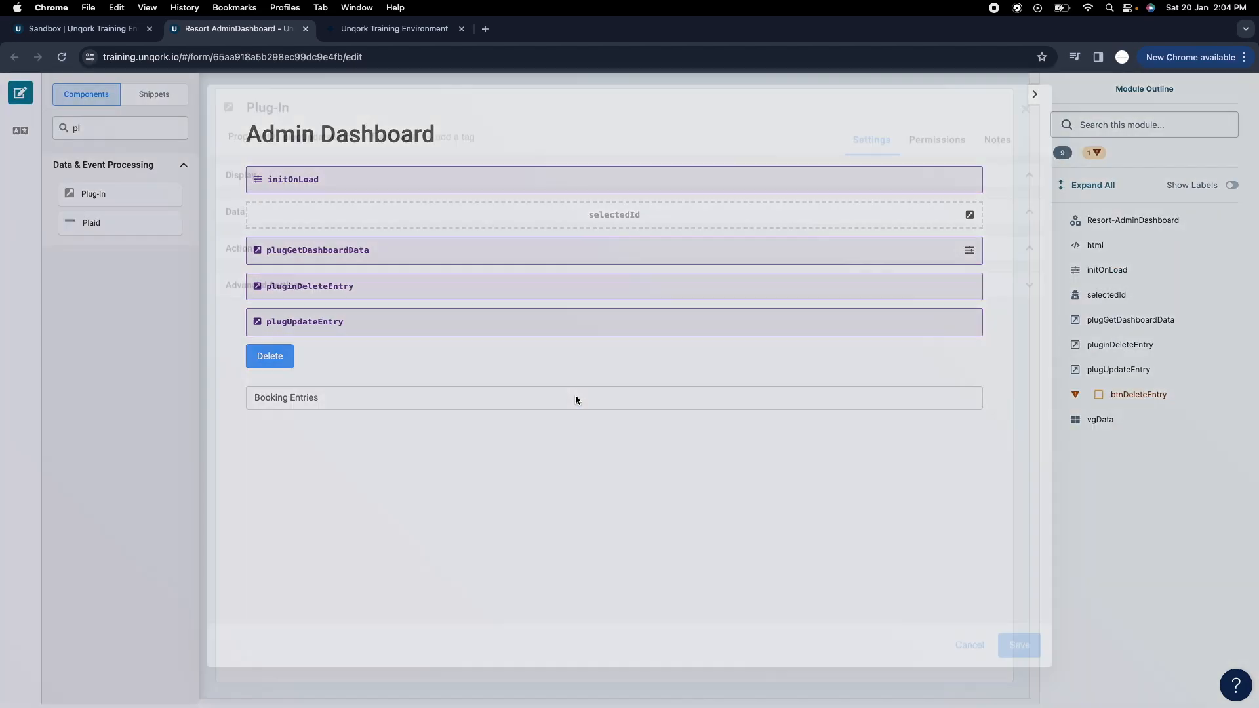
scroll(794, 455, down, 4)
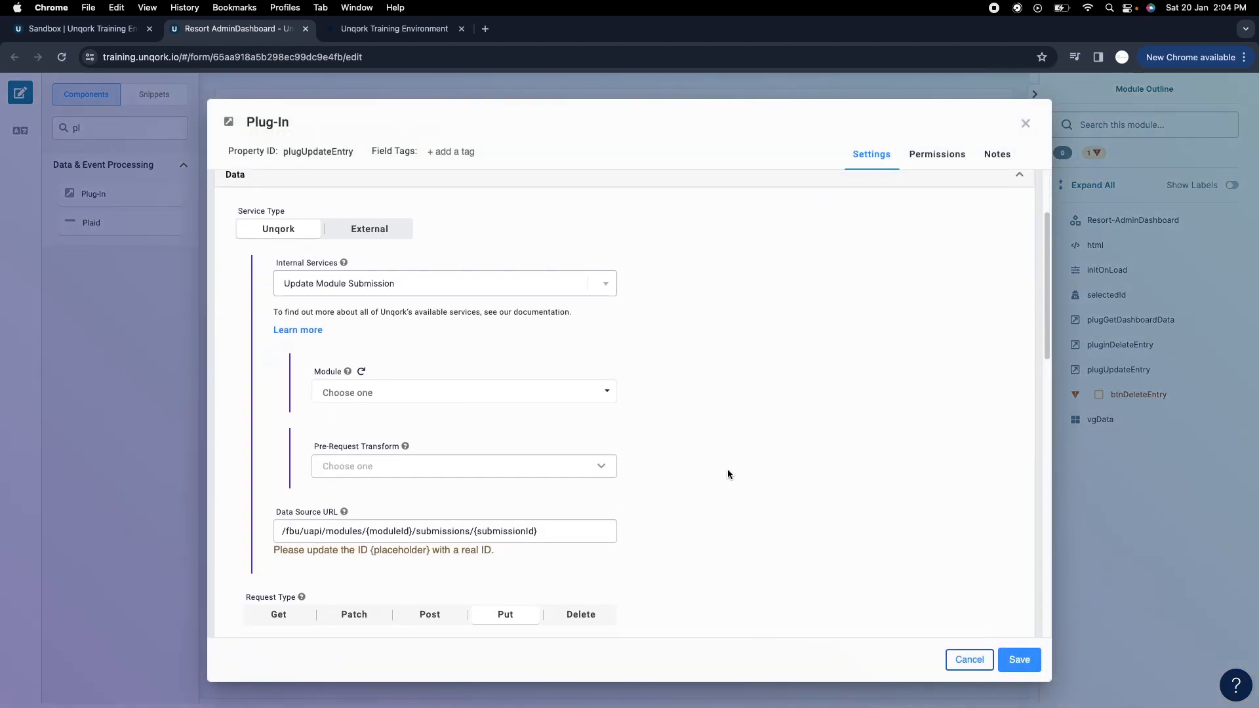
double_click(389, 530)
key(Left)
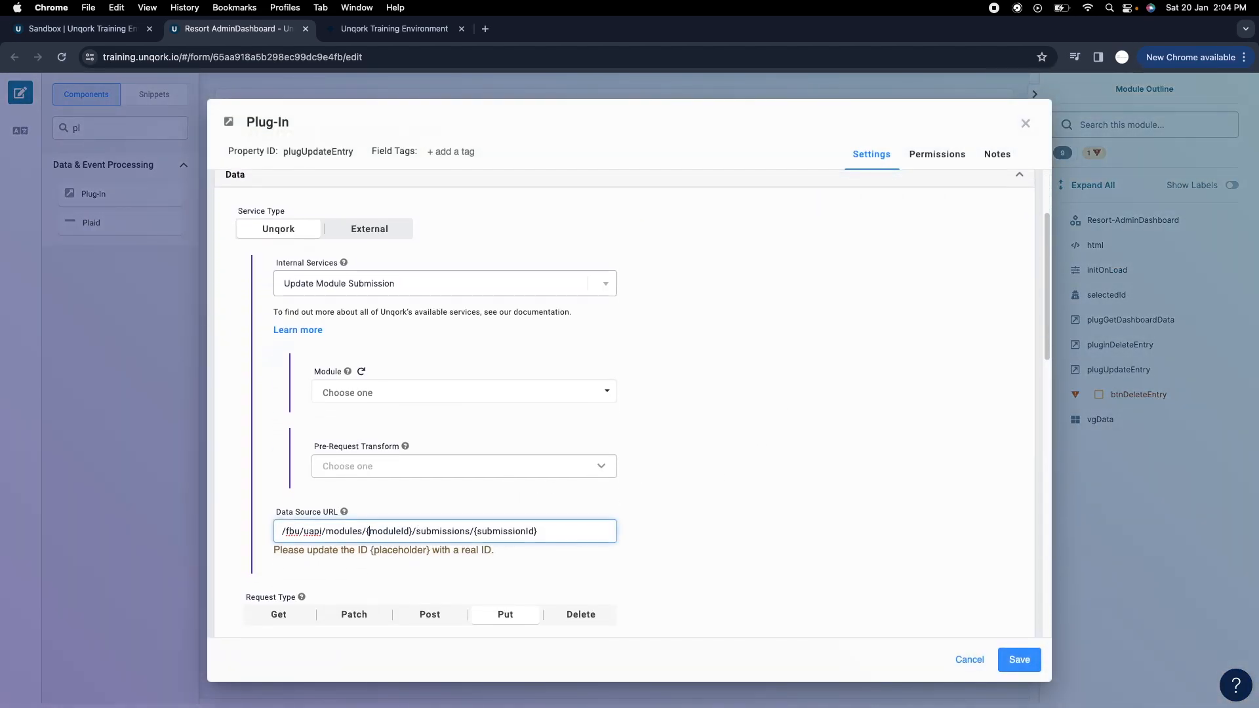
key(shift+Right)
key(shift+Right)
key(shift+Right)
key(shift+Right)
key(shift+Right)
key(shift+Right)
key(shift+Right)
key(shift+Right)
key(shift+Right)
key(shift+Right)
key(shift+Right)
key(shift+super+Right)
key(shift+Left)
key(shift+Left)
key(shift+Left)
key(shift+Left)
key(shift+Left)
key(shift+Left)
key(shift+Left)
key(shift+Left)
key(shift+Left)
key(shift+Left)
key(shift+Left)
key(shift+Left)
key(shift+Left)
key(shift+Left)
key(shift+Left)
key(shift+Left)
key(shift+Left)
key(shift+Left)
key(shift+Left)
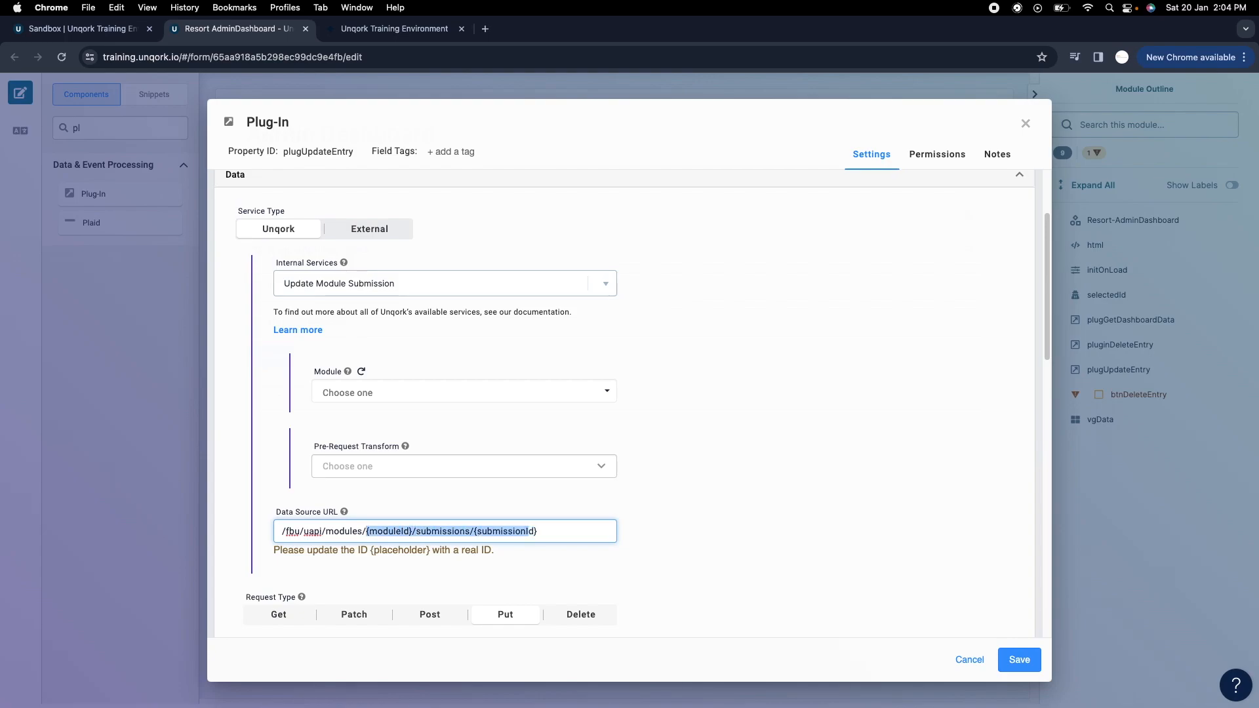
key(shift+Left)
key(shift+Left)
key(shift+Left)
key(shift+Left)
key(shift+Left)
key(shift+Left)
key(shift+Left)
key(shift+Left)
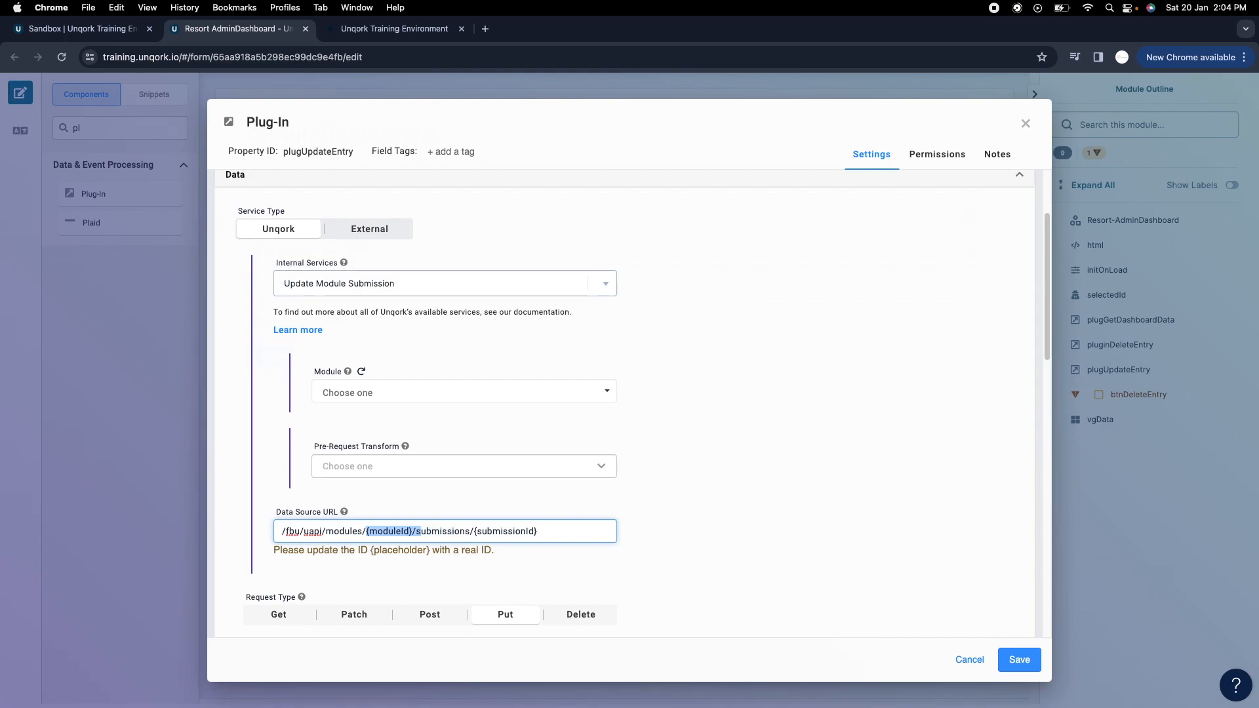
key(super+v)
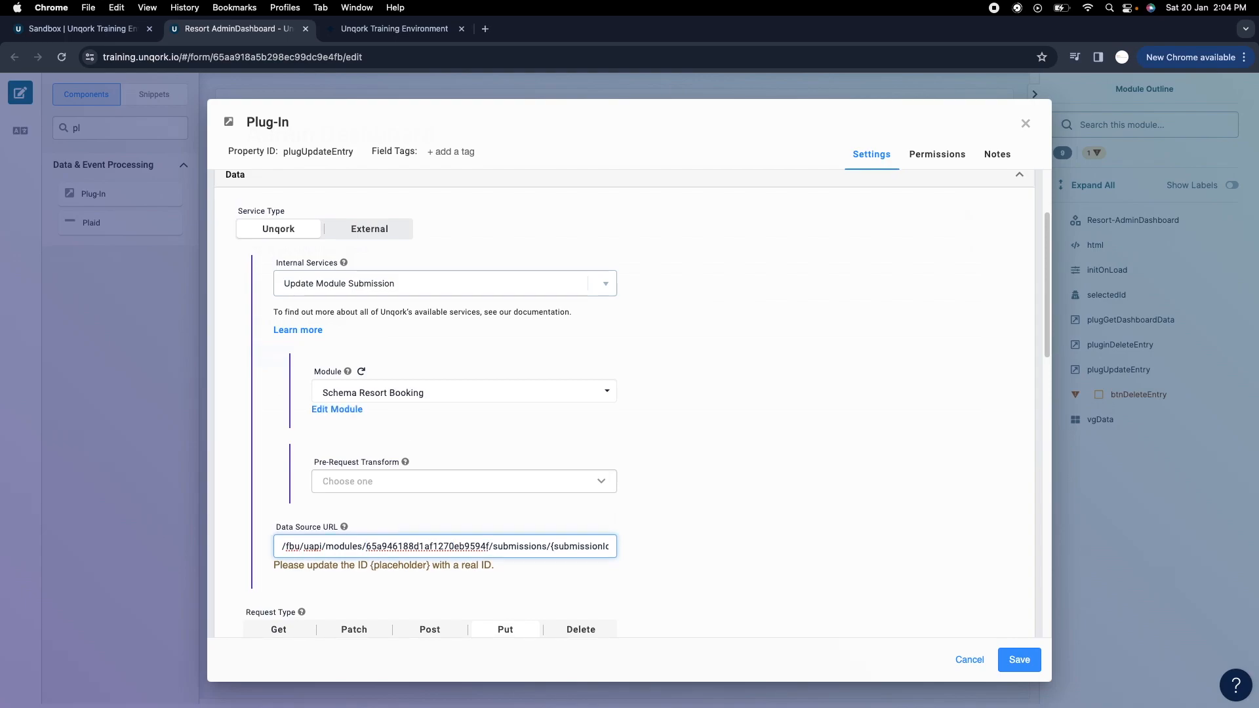
Replace the {submissionId} placeholder in plugUpdateEntry's data source URL with {{data.selectedId}}.
double_click(578, 547)
key(BackSpace)
key(BackSpace)
key(BackSpace)
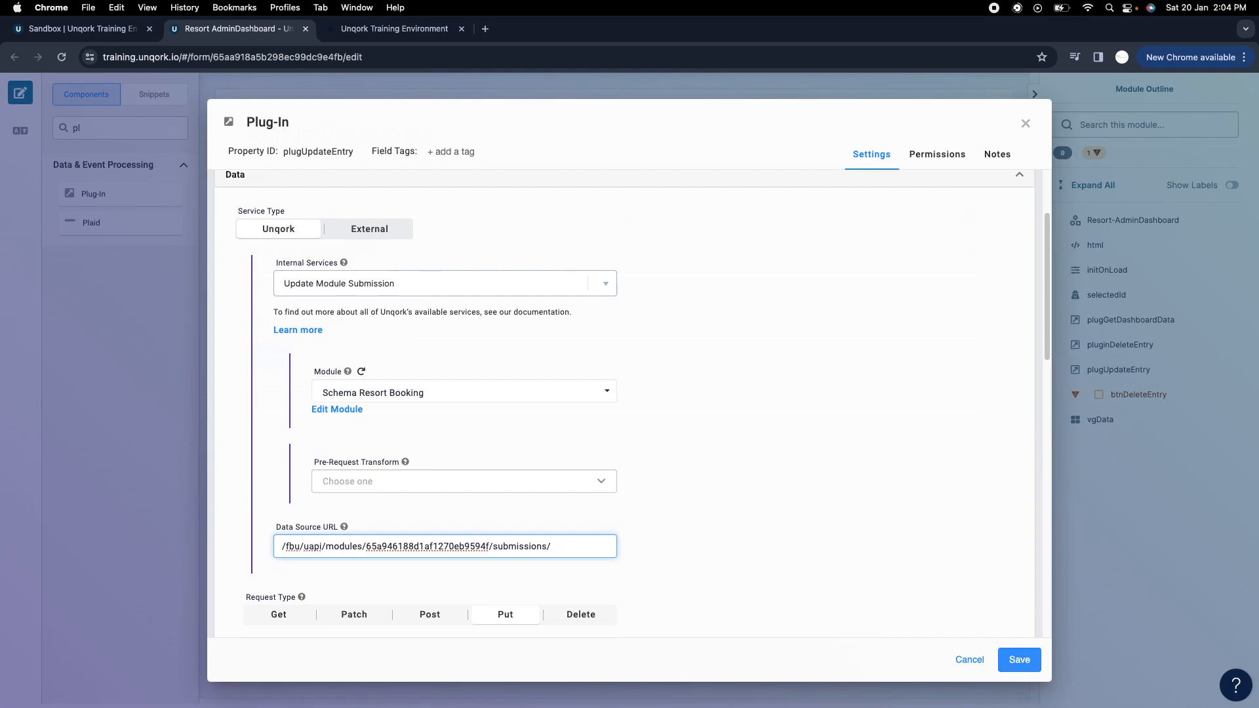
text({{)
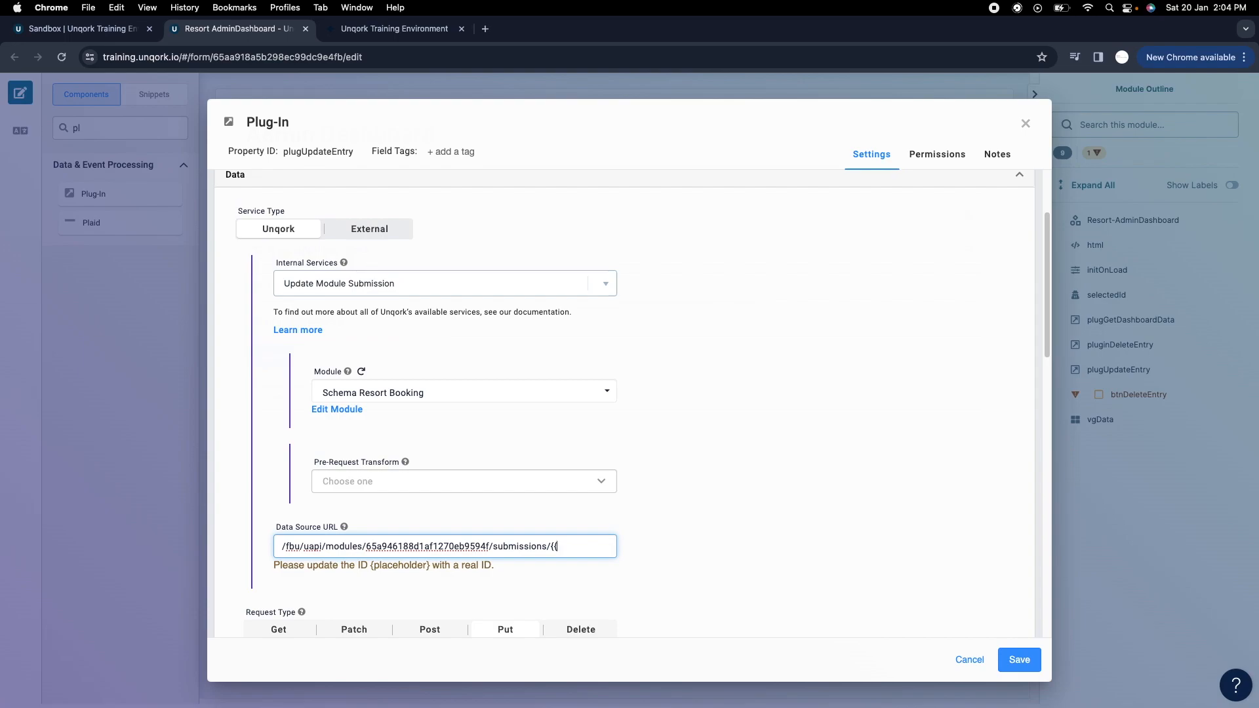
text(})
text(data.se)
text(lected)
text(Id)
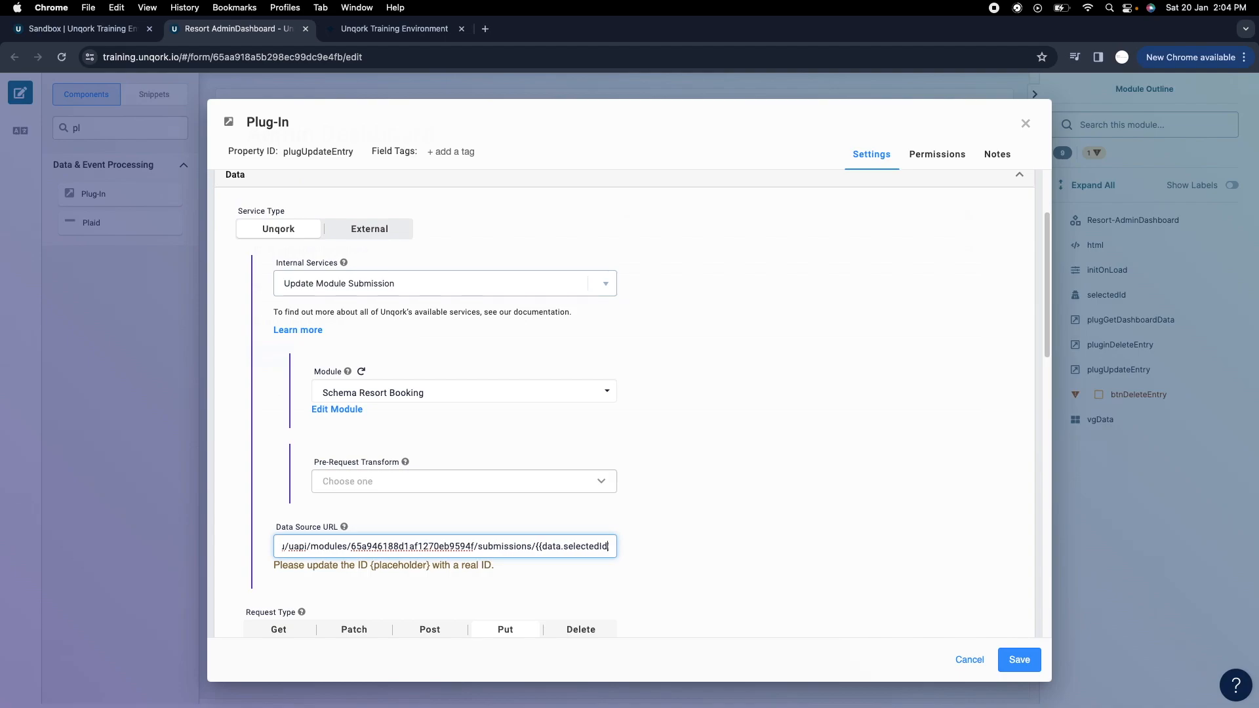
click(652, 538)
click(587, 545)
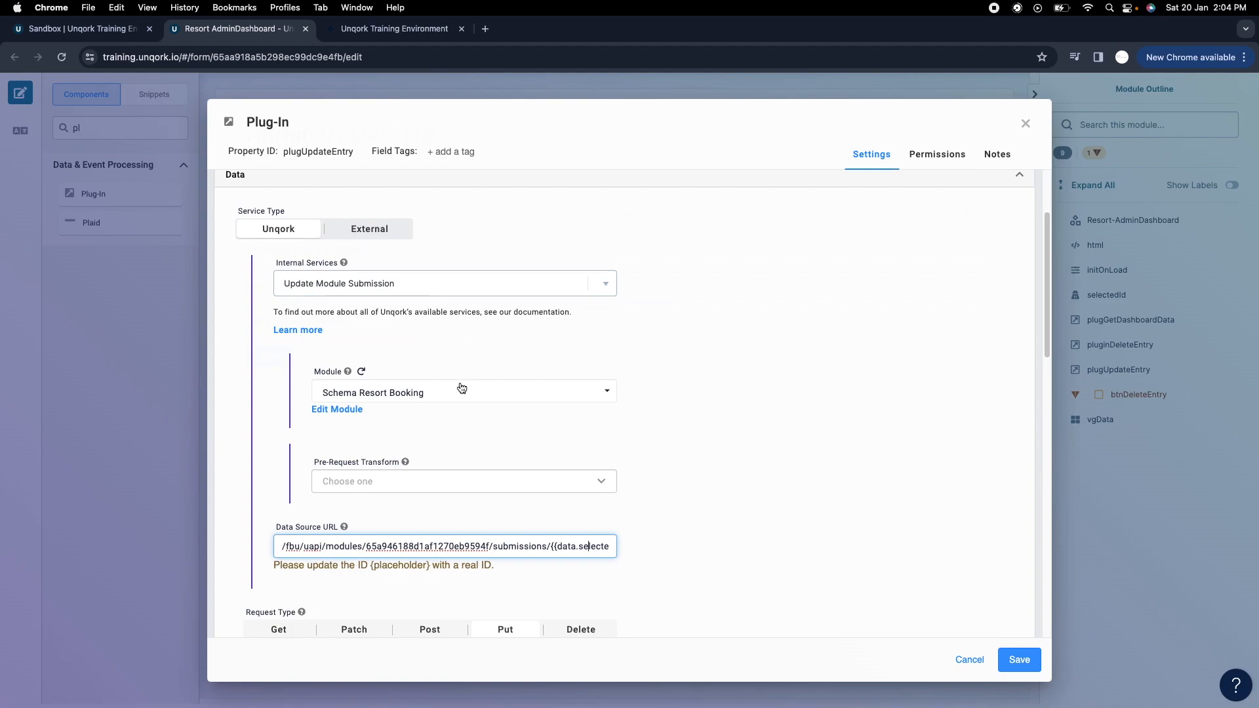
Open the API documentation for Update Module Submission and examine its path parameters, query parameters and request body schema.
scroll(690, 499, down, 3)
scroll(356, 423, up, 4)
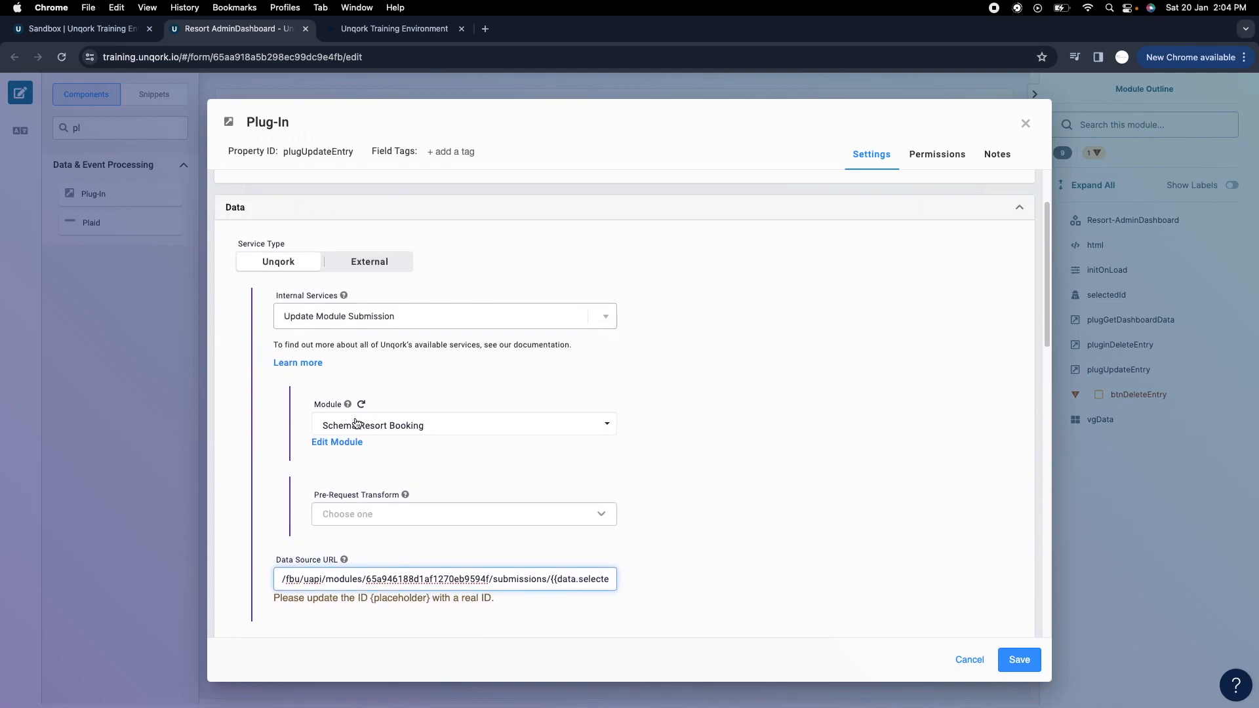
click(296, 362)
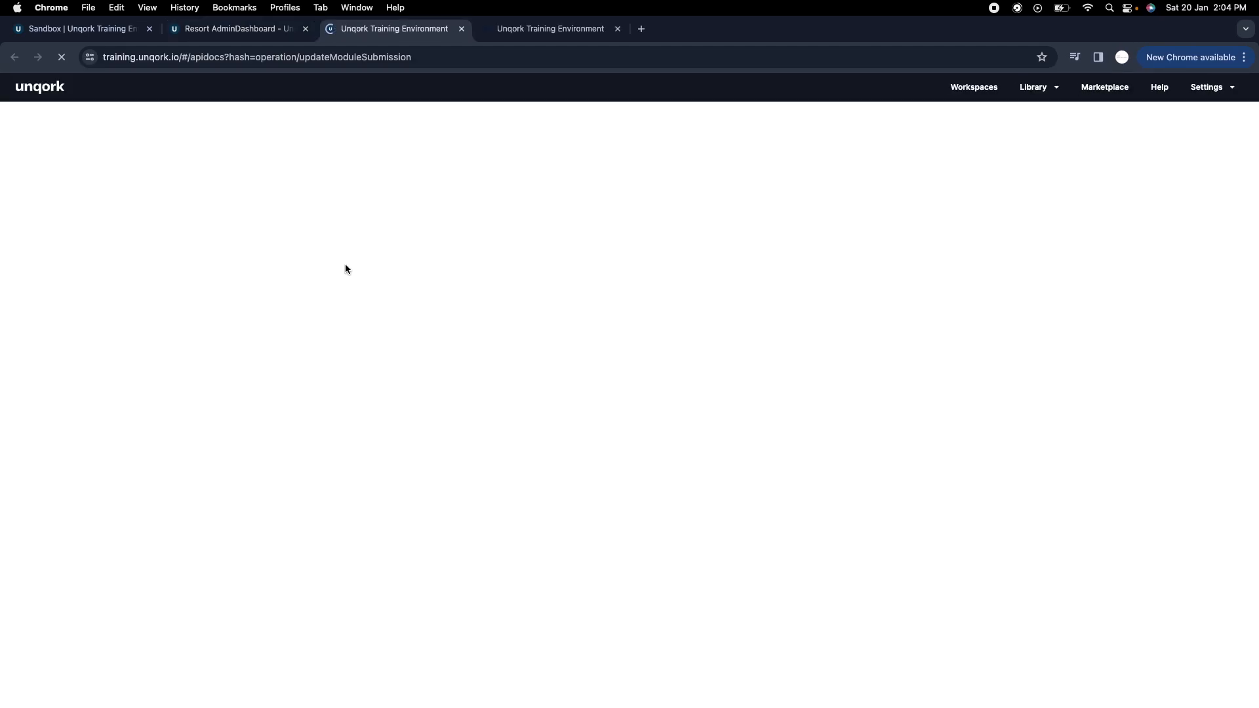
click(232, 29)
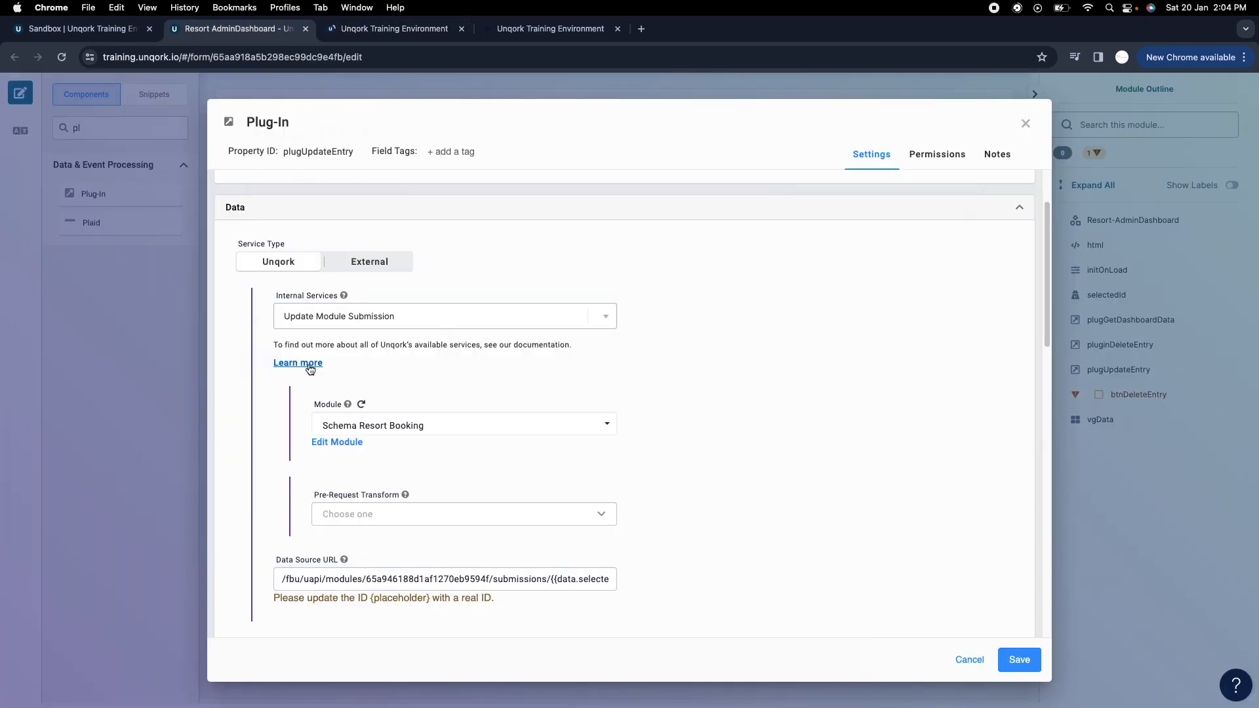
click(406, 28)
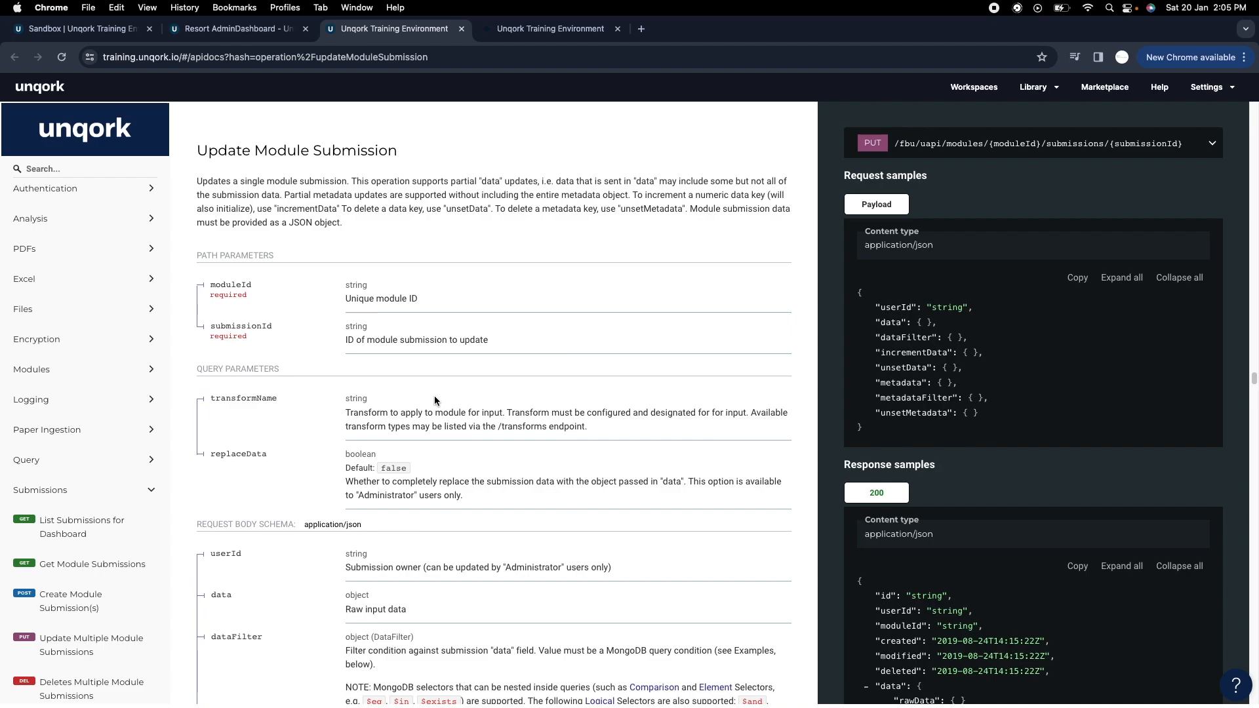
scroll(432, 400, down, 3)
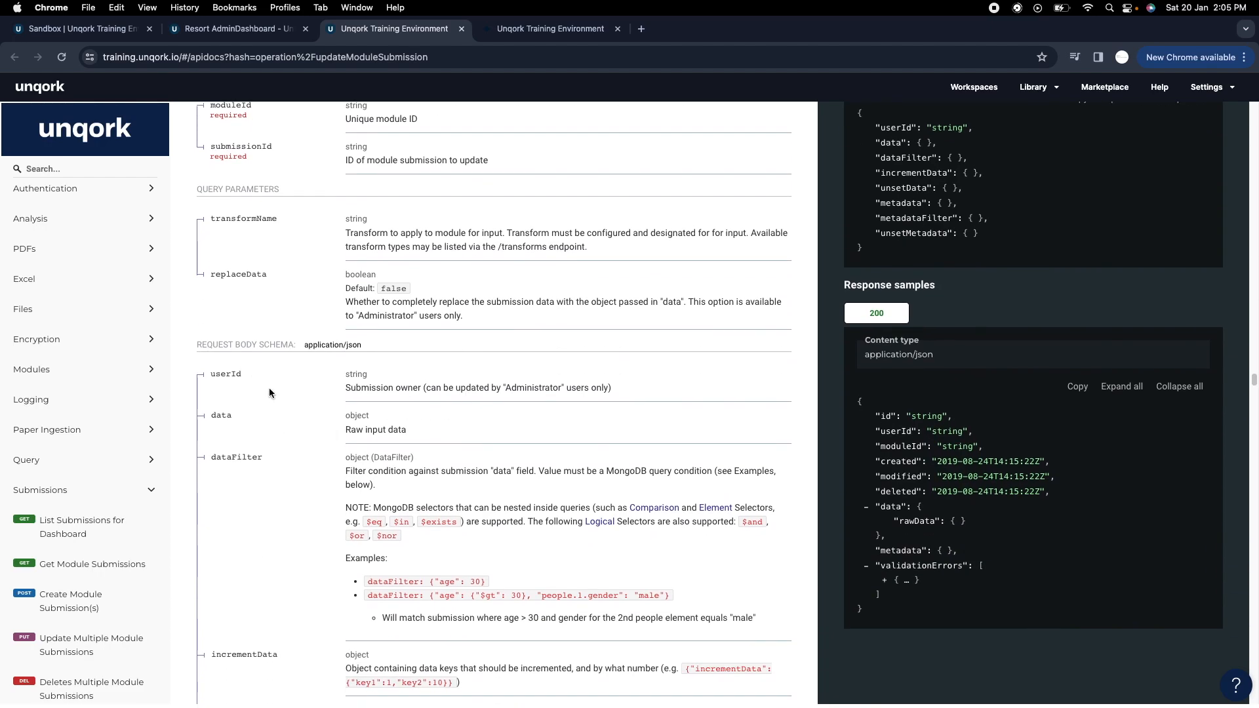
scroll(490, 453, down, 2)
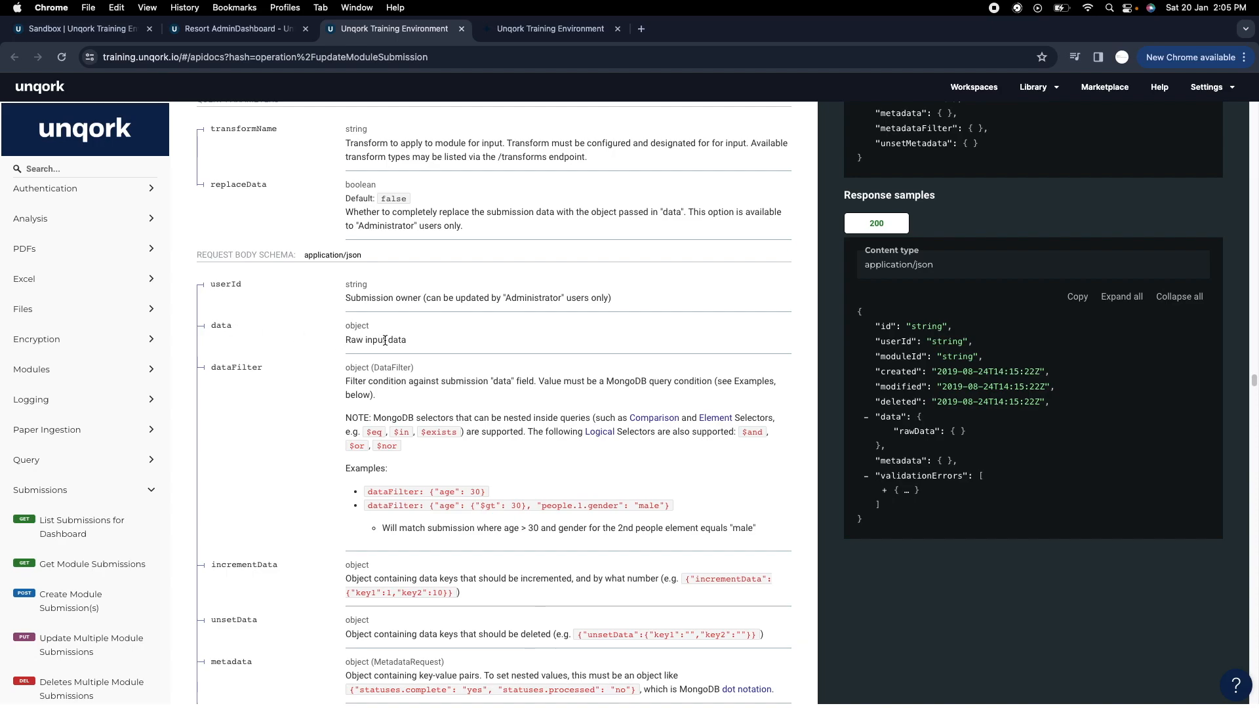
scroll(464, 355, down, 2)
scroll(448, 408, down, 10)
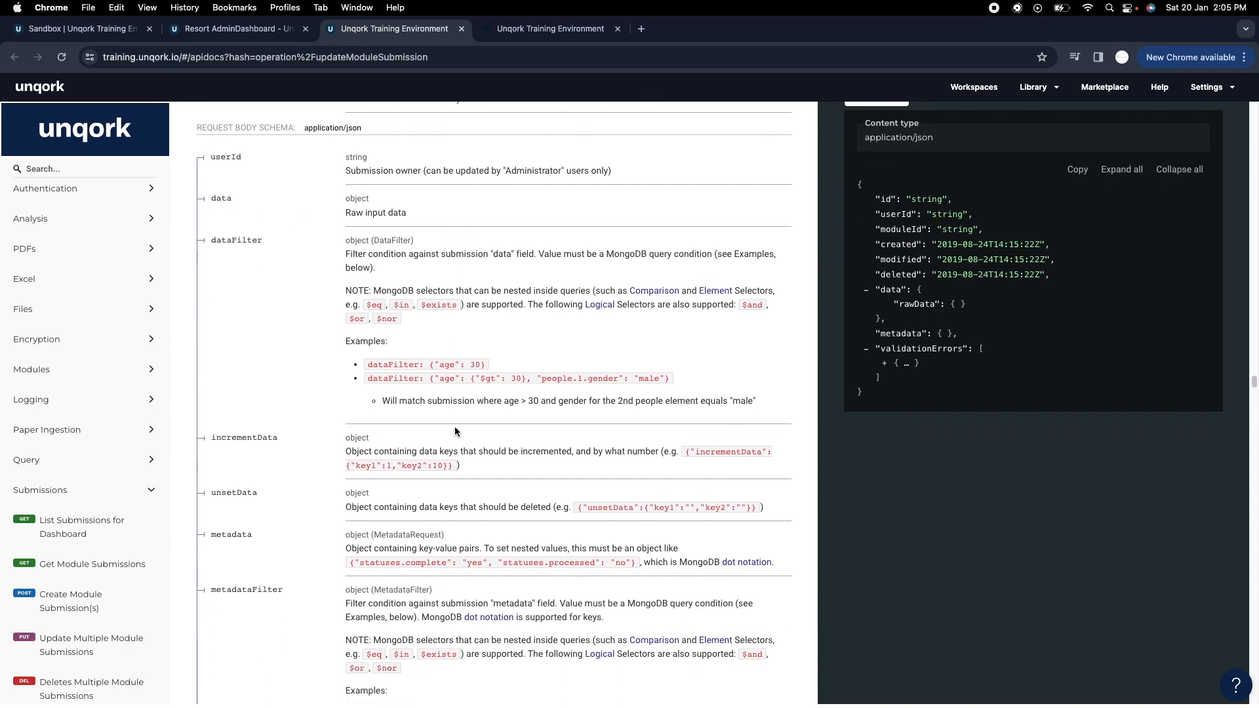
scroll(442, 443, up, 8)
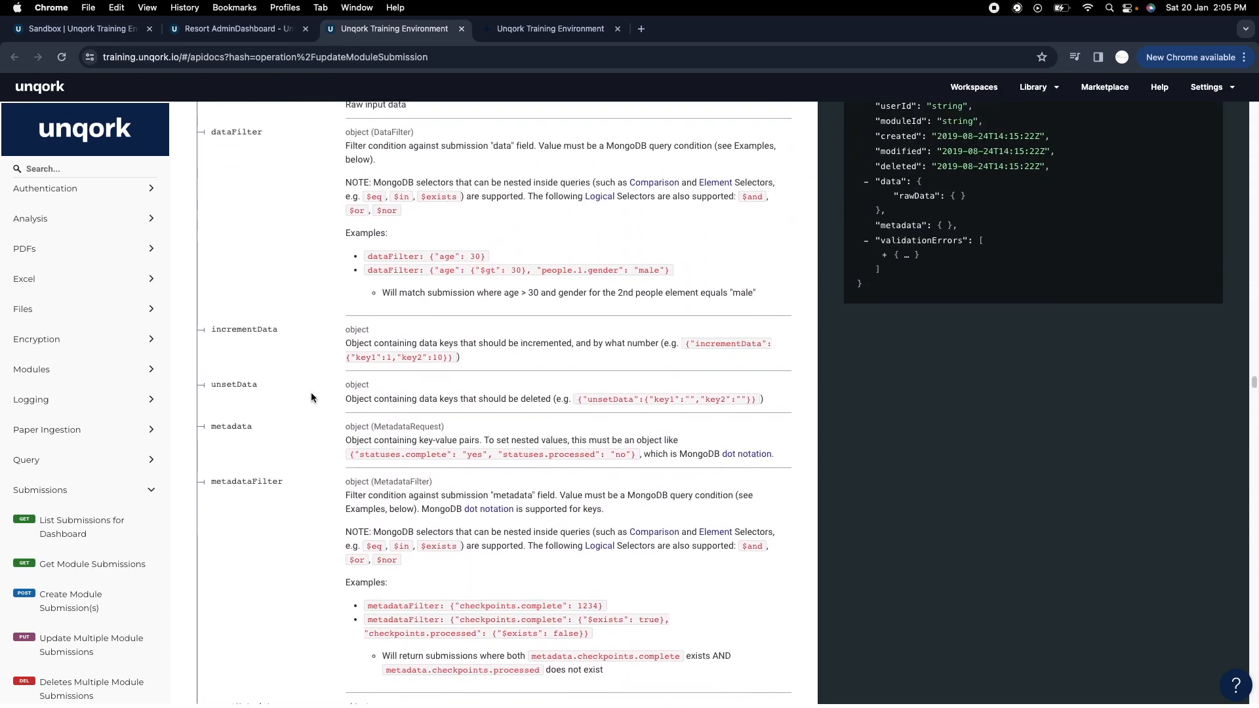
scroll(343, 292, up, 1)
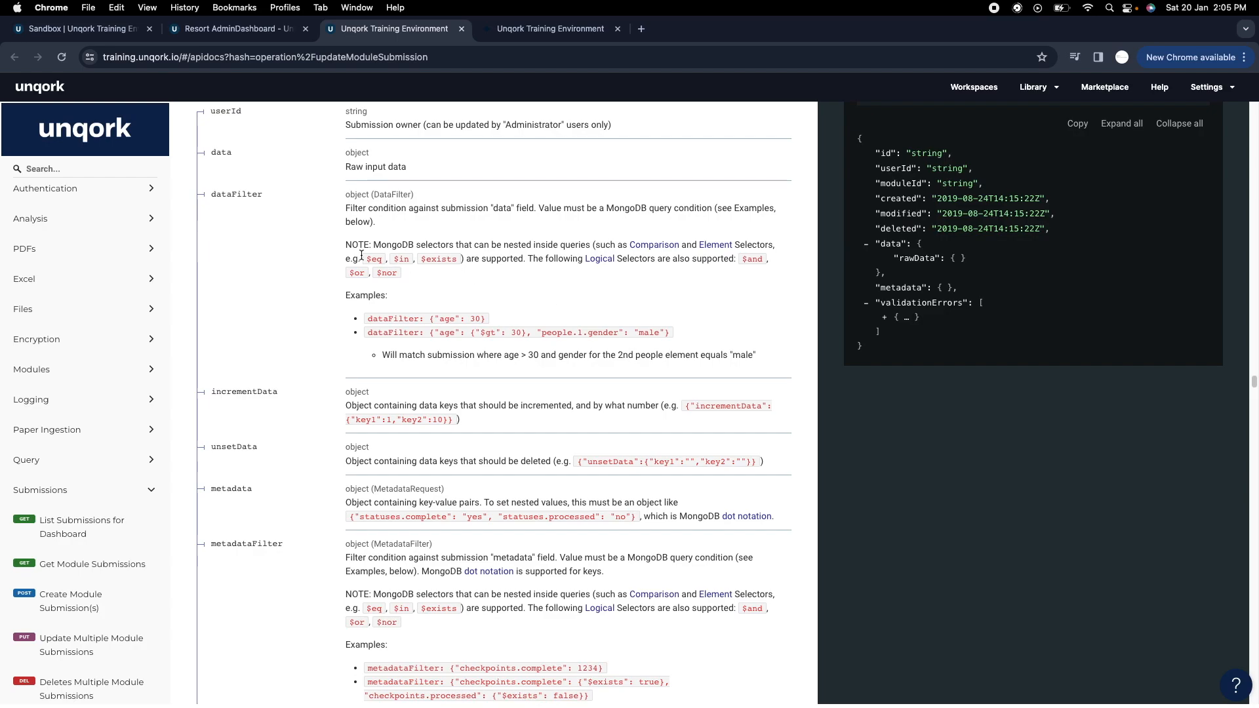
scroll(243, 441, up, 1)
Copy the data key name from the documentation and add a plugUpdateEntry input mapping the literal "Approved" to data.status.
double_click(221, 188)
key(super+c)
click(263, 29)
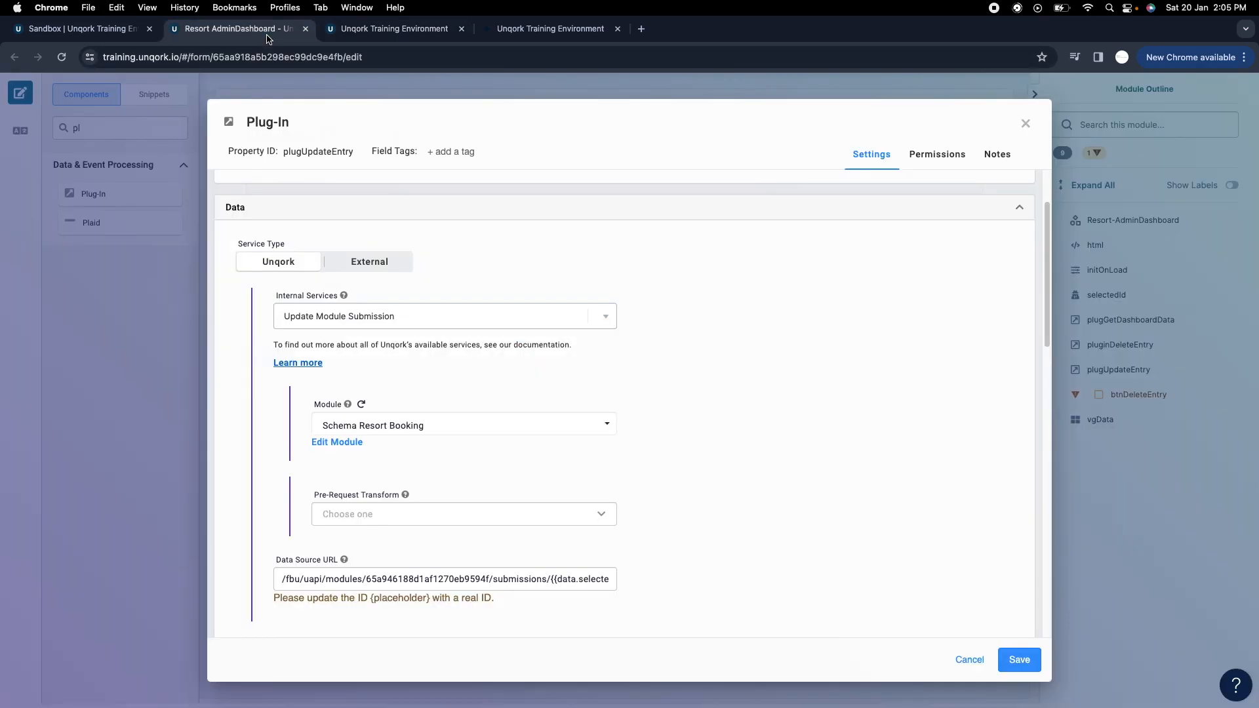
scroll(513, 430, down, 10)
click(470, 427)
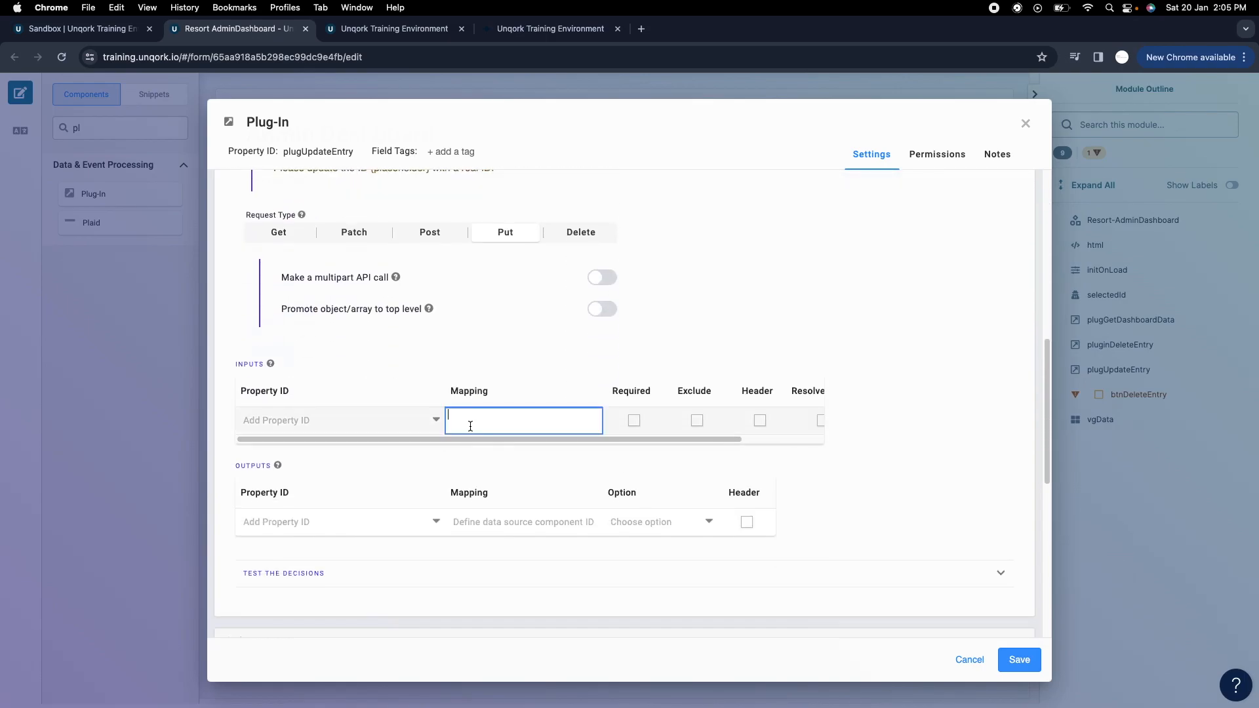
text(data.status)
click(309, 428)
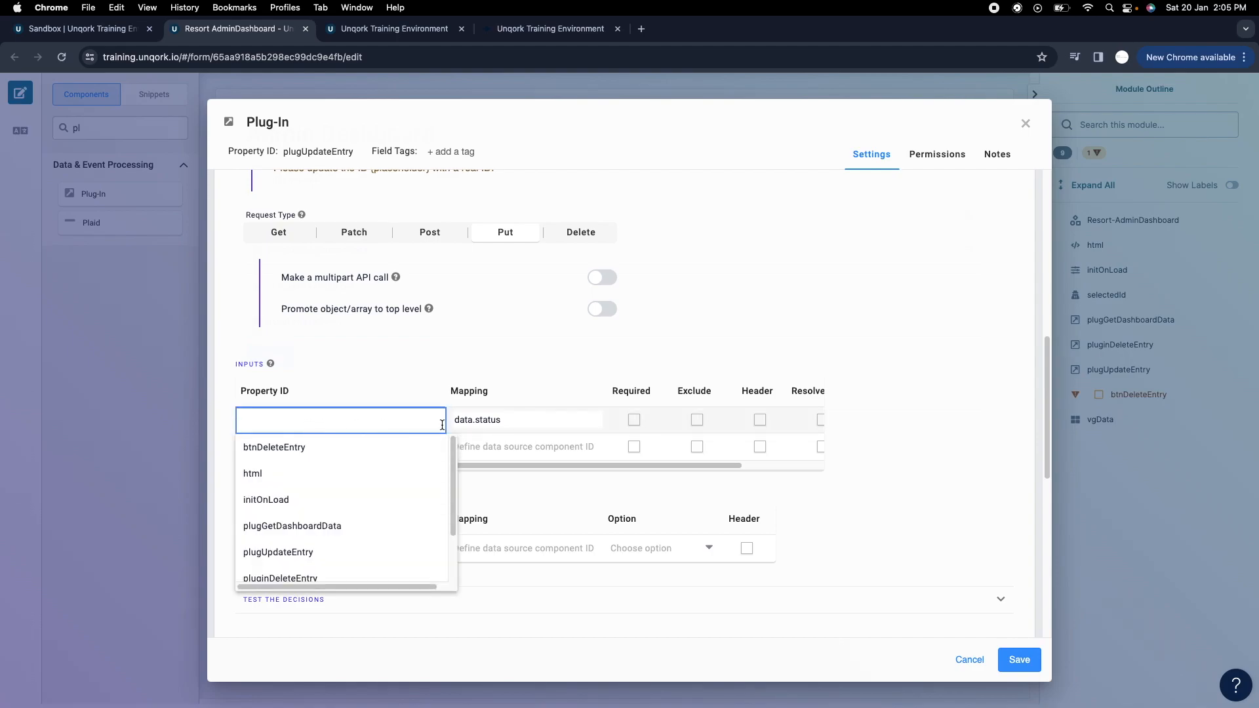
text(")
text(Approvced)
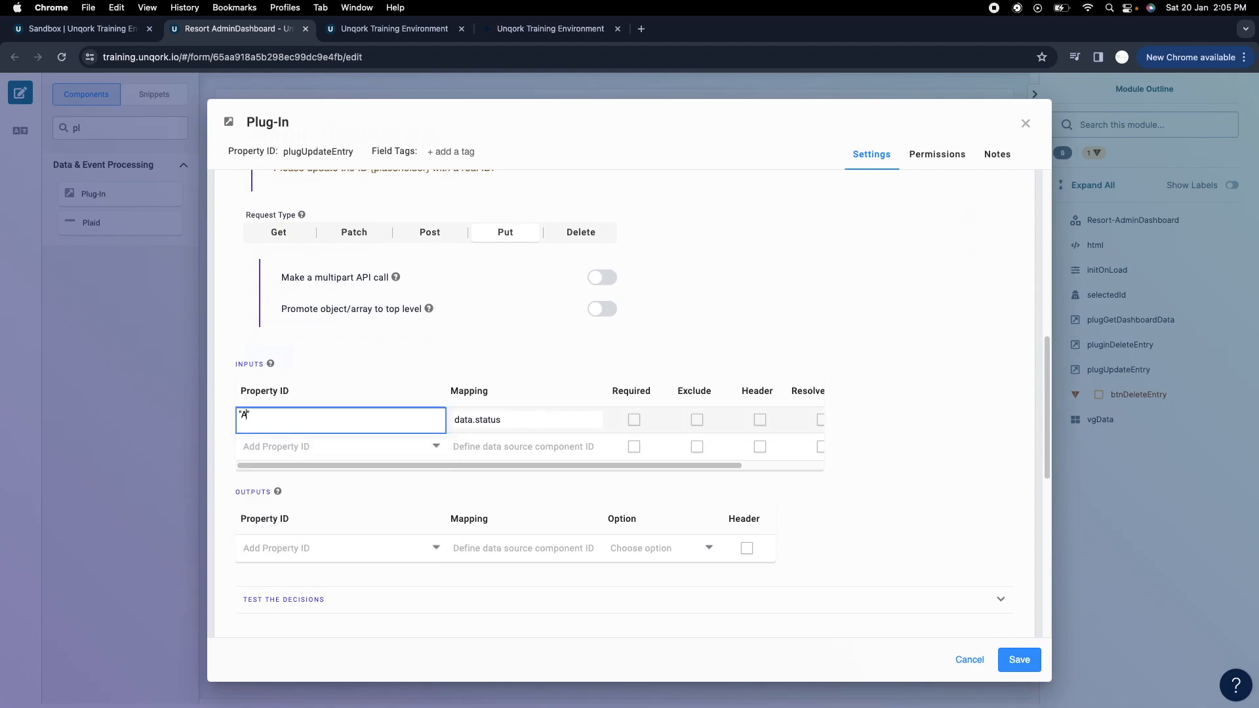
key(BackSpace)
key(BackSpace)
key(BackSpace)
text(ed)
click(811, 302)
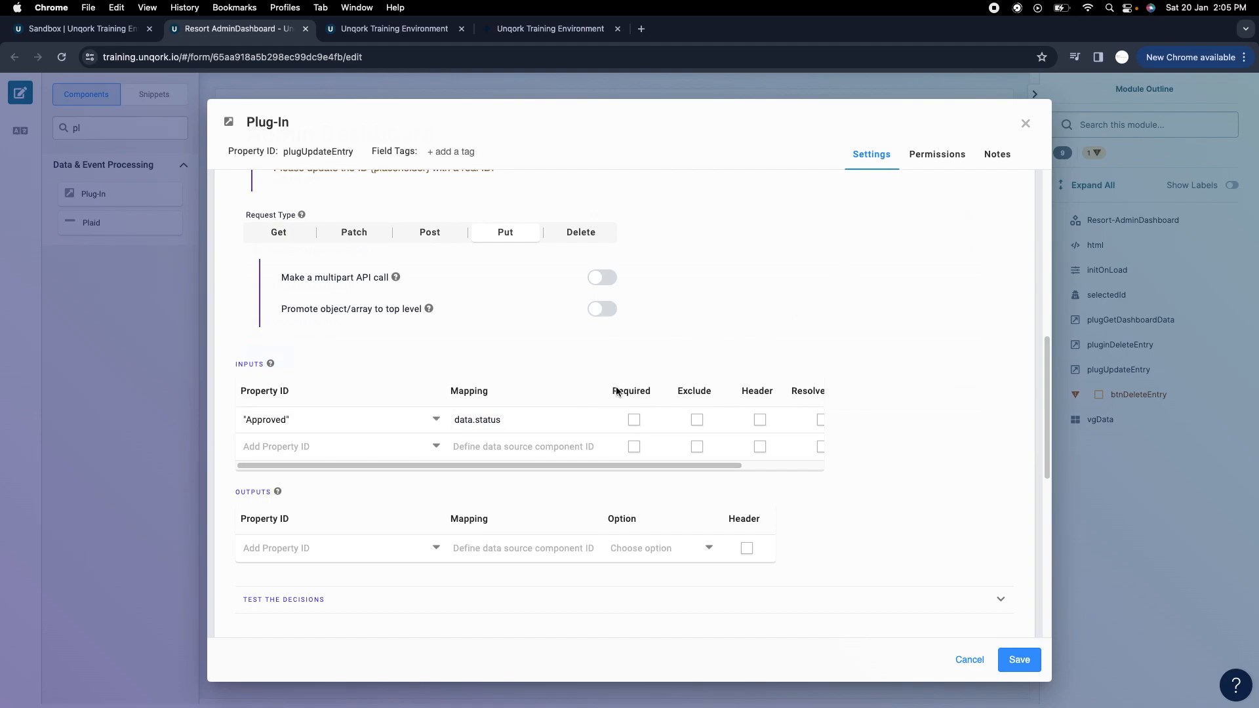
Check the "Approved" input row, then save the plugUpdateEntry settings and the Resort AdminDashboard module.
click(489, 421)
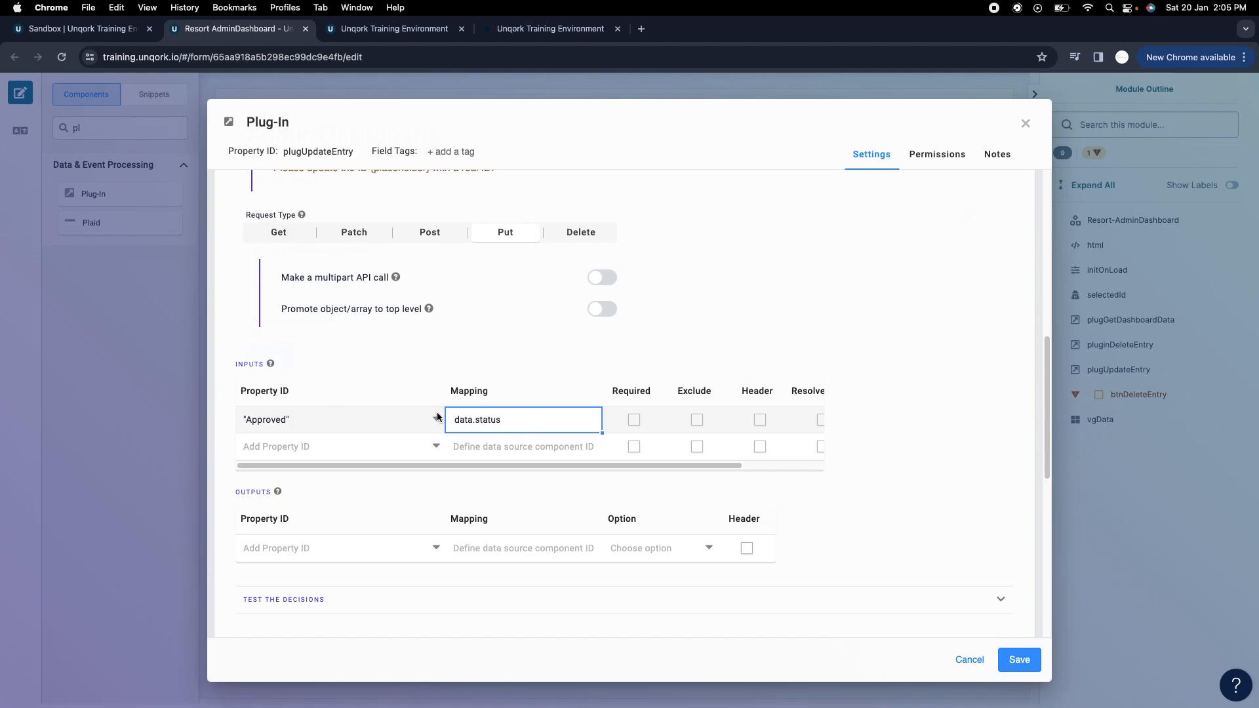
click(258, 420)
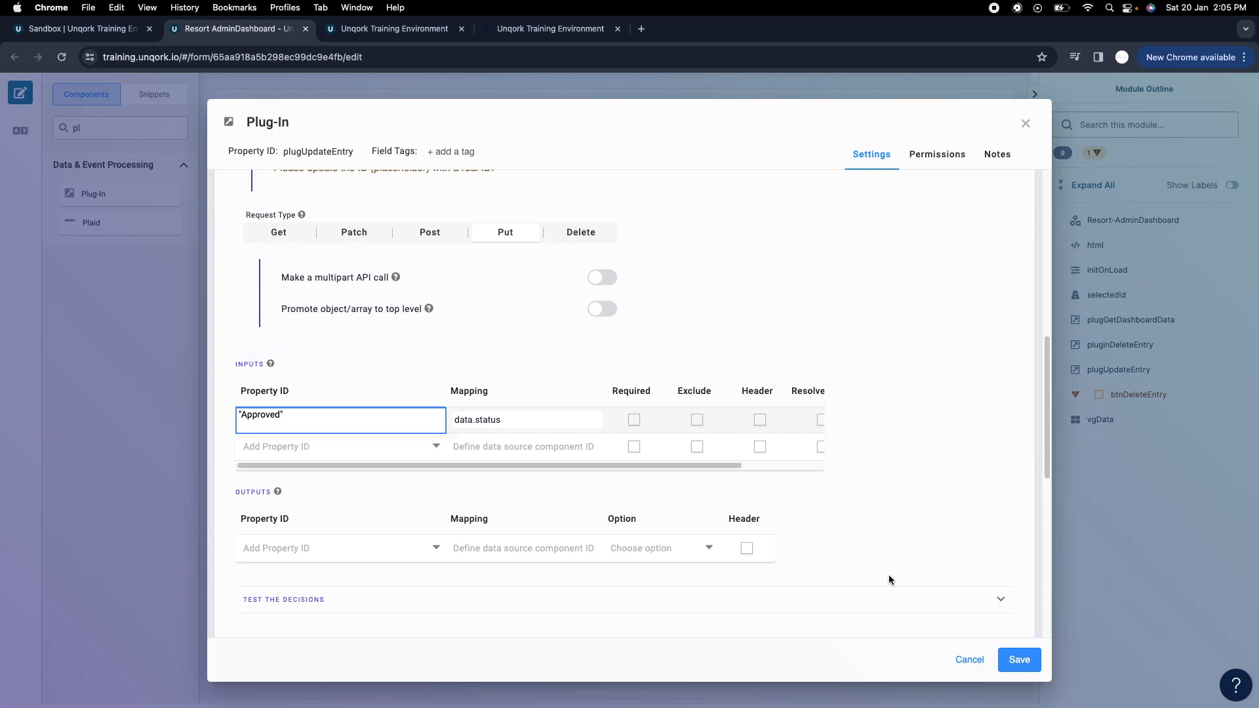
click(1020, 659)
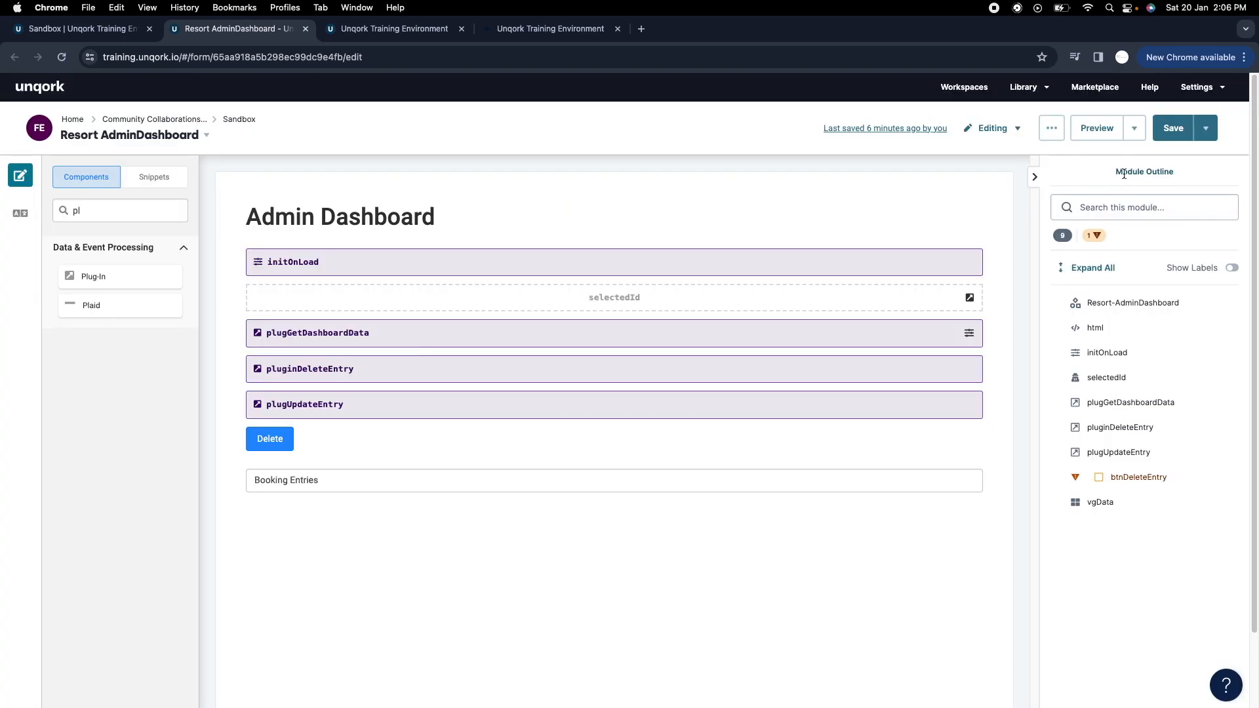
click(1173, 128)
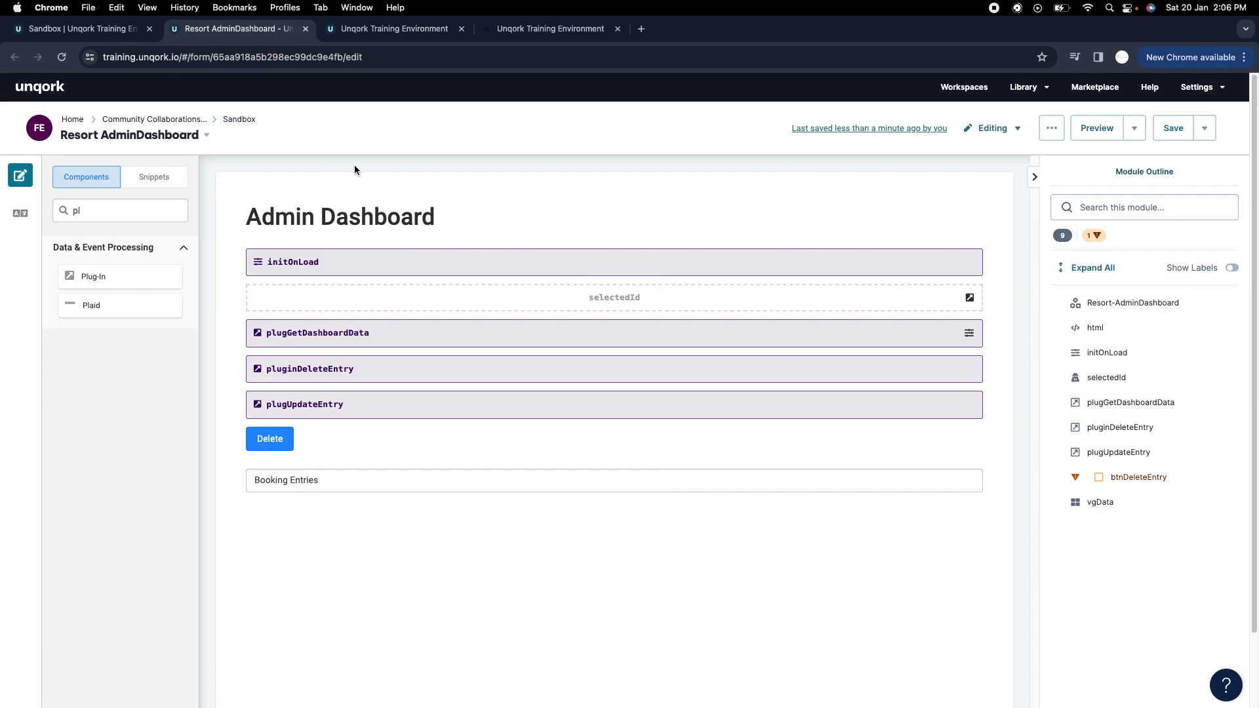
Examine the booking entry row in the Admin Dashboard preview, select it, and return to the module editor.
click(417, 30)
click(542, 30)
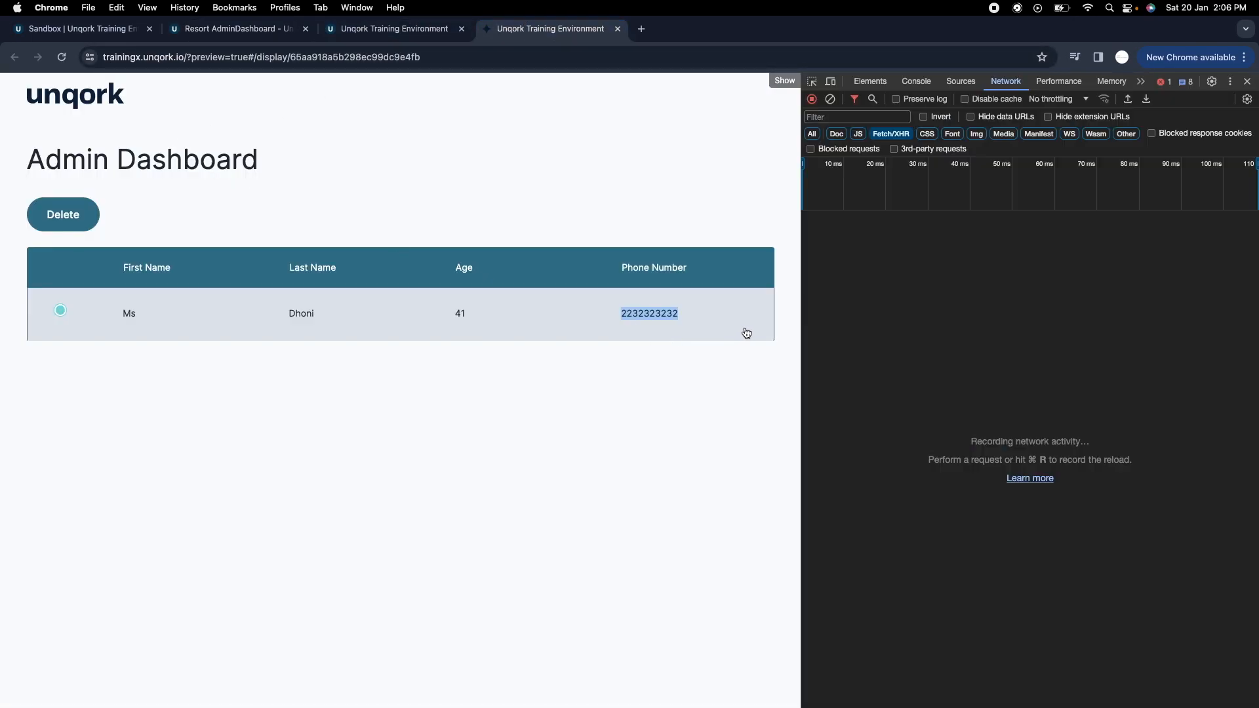
click(211, 470)
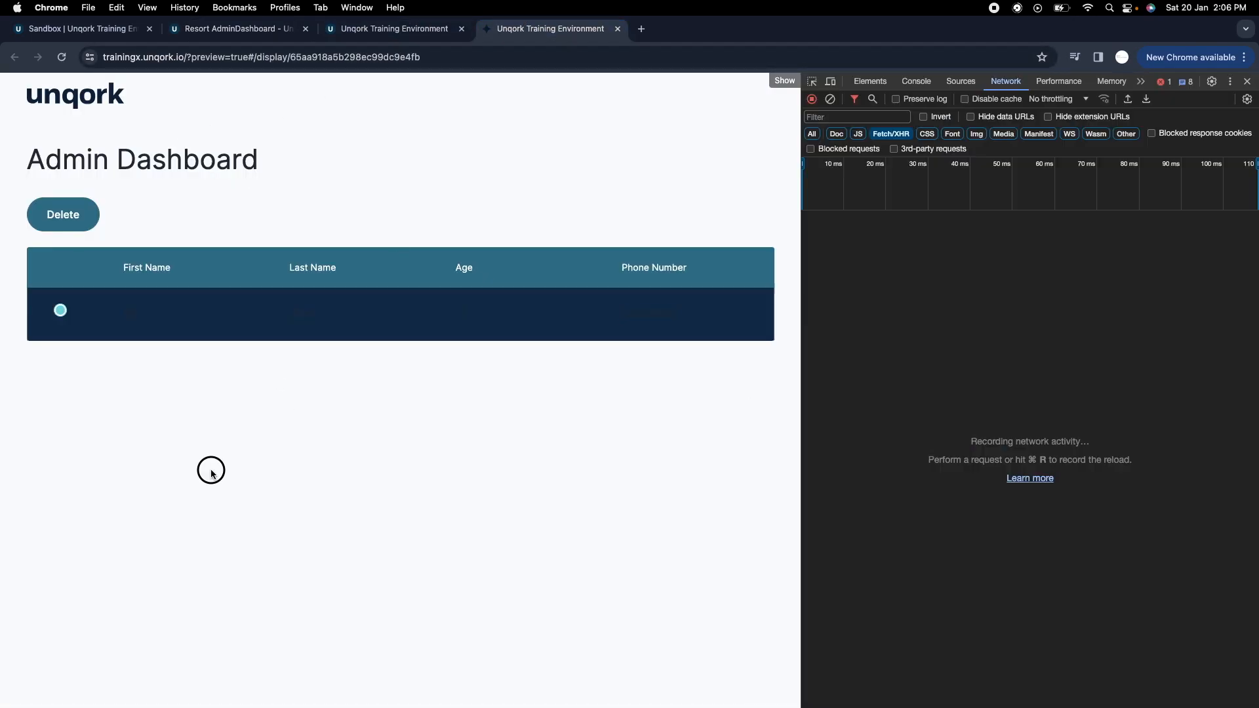
click(78, 315)
click(240, 29)
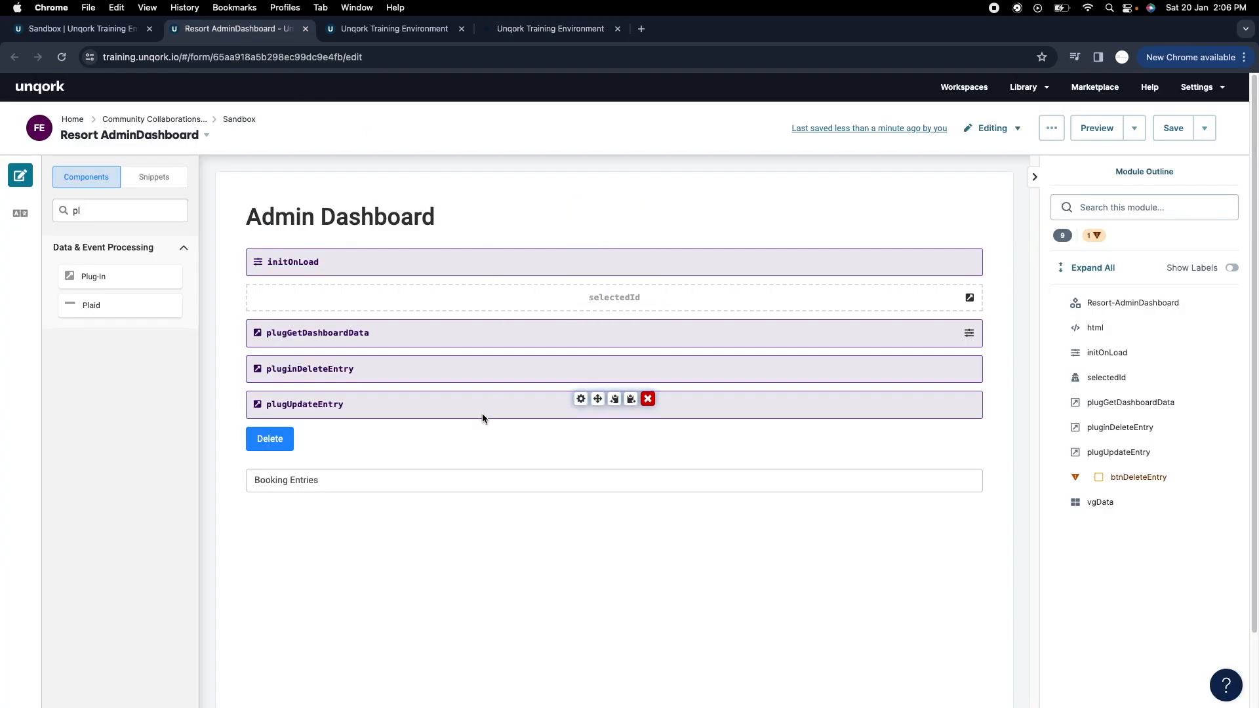
Open the settings of the Booking Entries ViewGrid (vgData) and set its action to Approve.
double_click(100, 213)
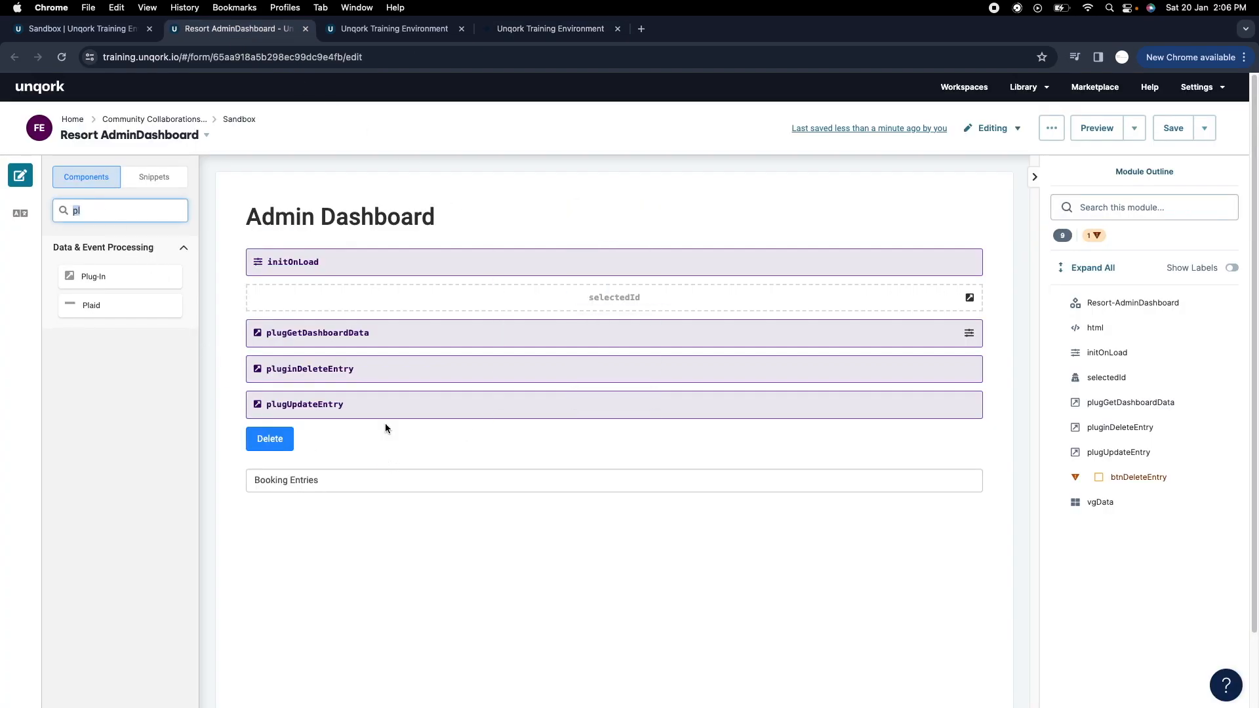
click(581, 473)
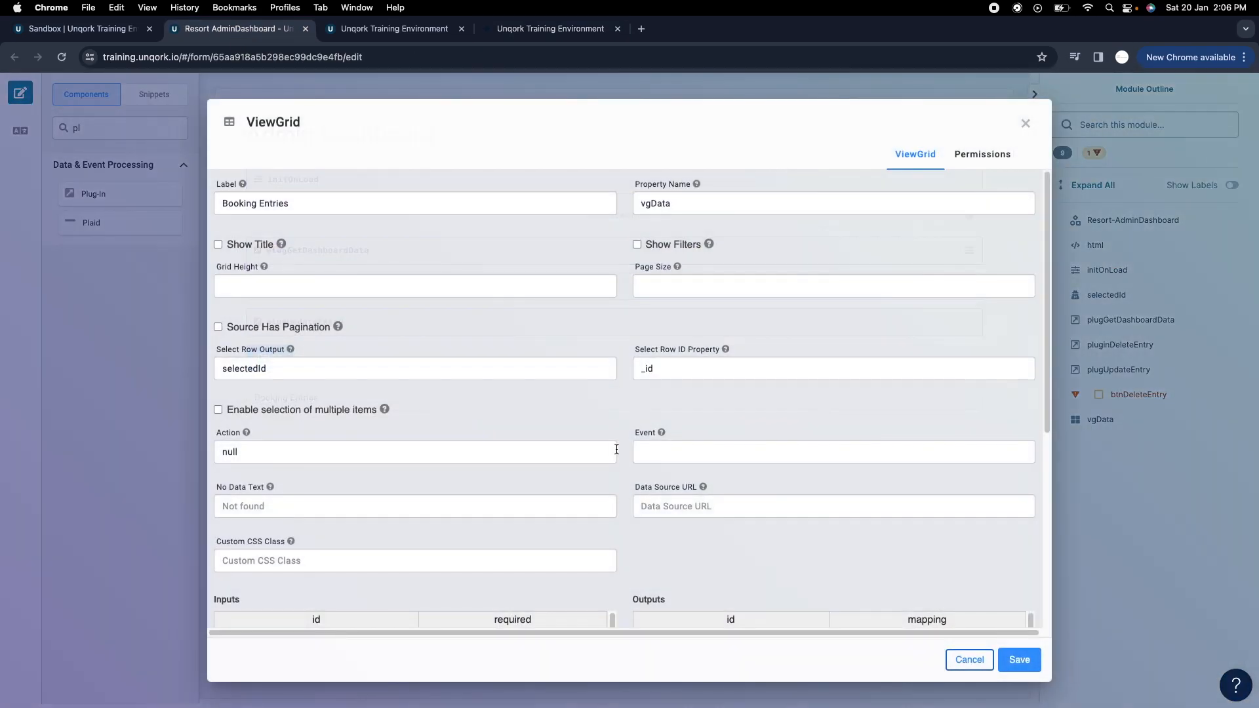
double_click(304, 438)
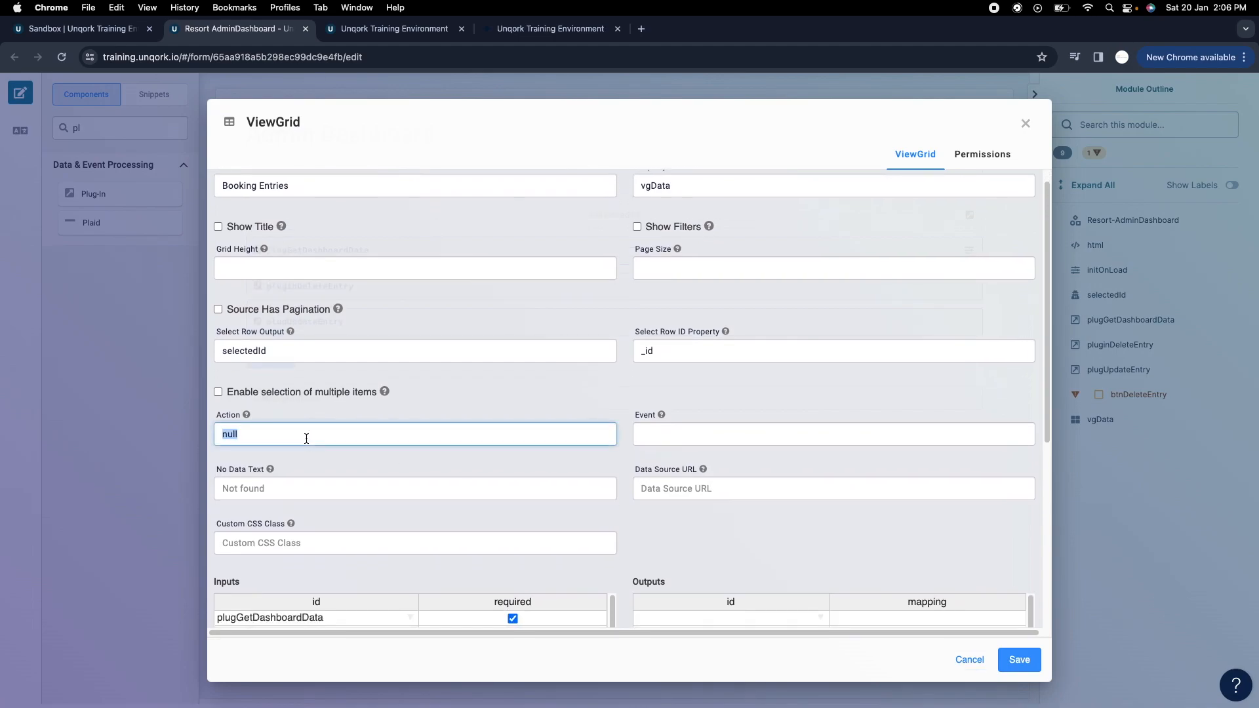
text(Apr)
text(prove)
scroll(754, 501, down, 1)
scroll(605, 442, down, 2)
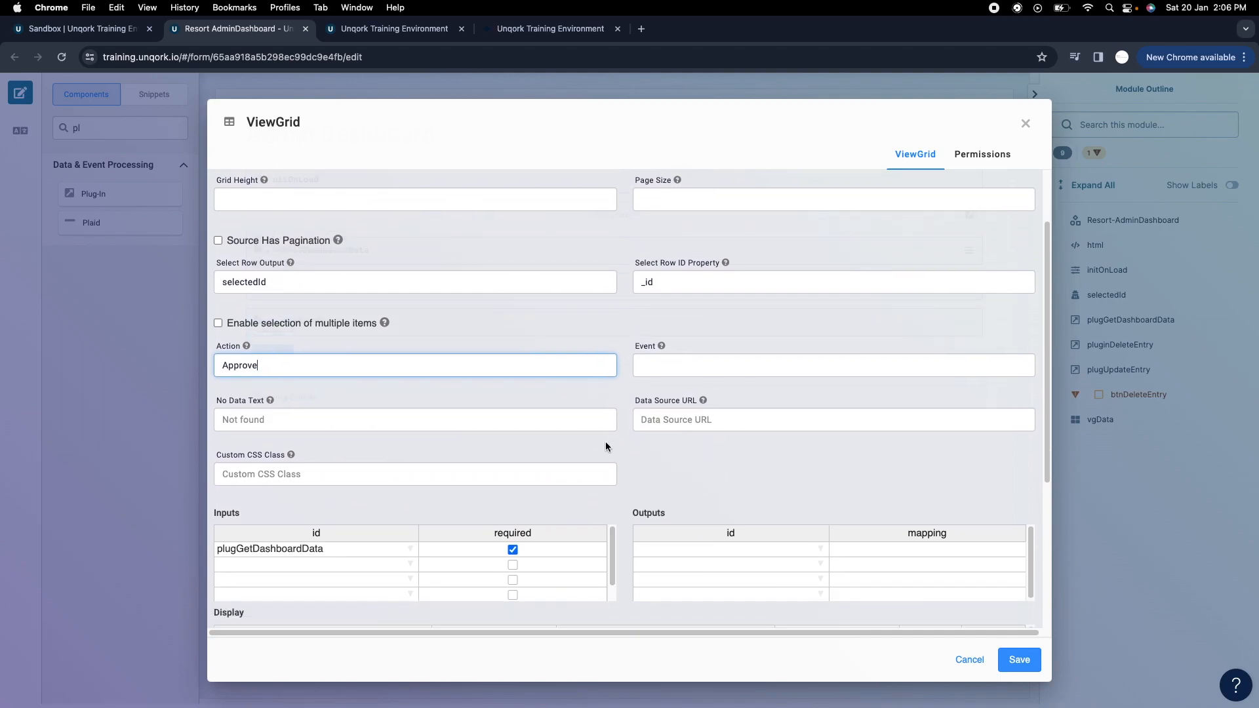
Add a ViewGrid output mapping selectedId to _id, then save the grid settings and the Resort AdminDashboard module.
double_click(748, 546)
click(776, 482)
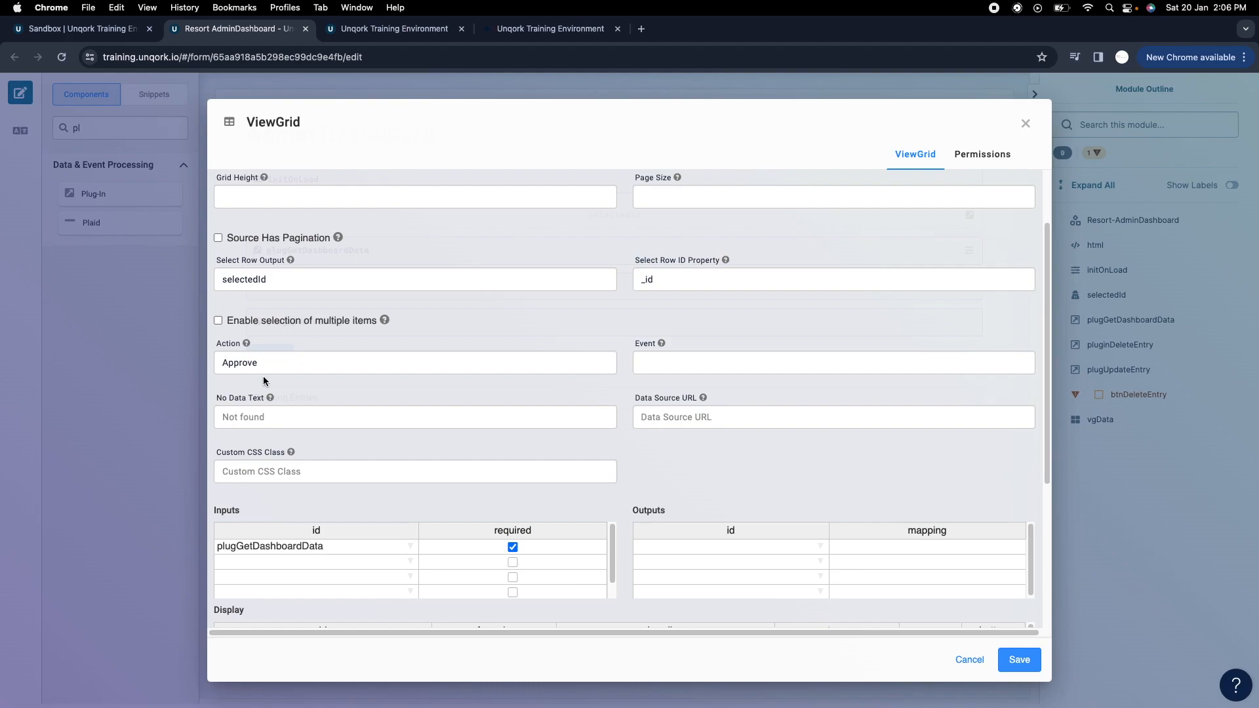
double_click(646, 281)
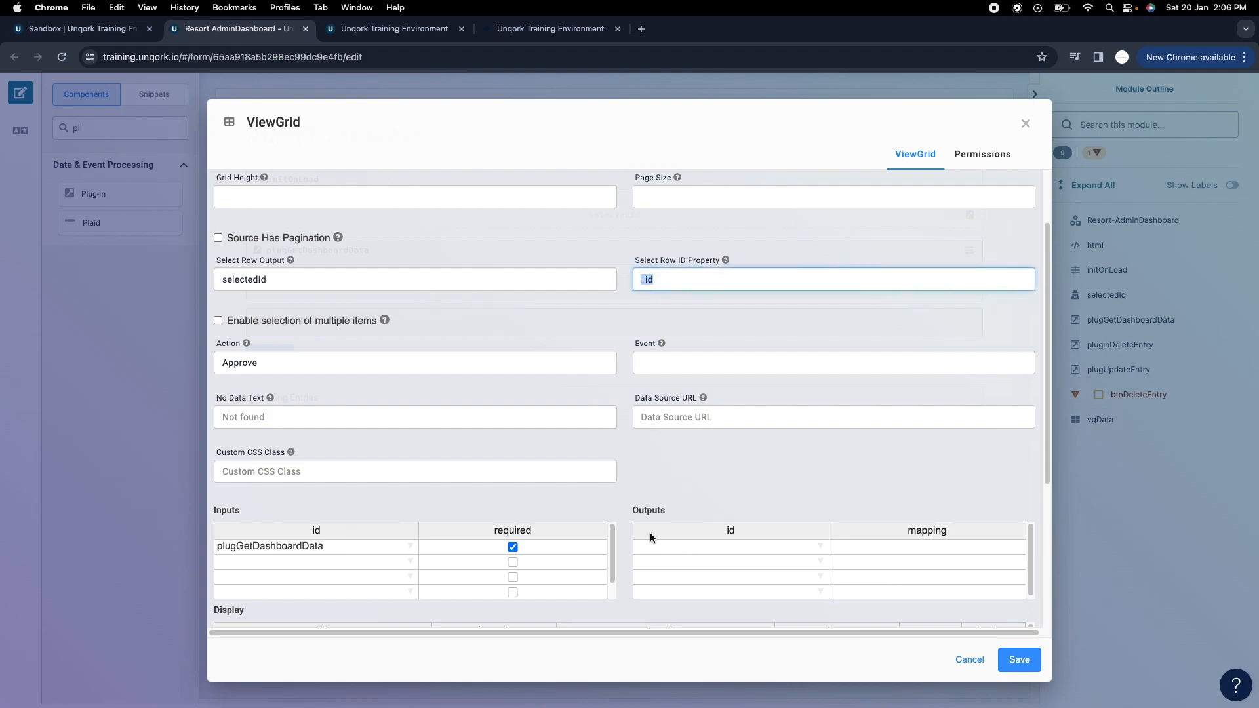
click(662, 546)
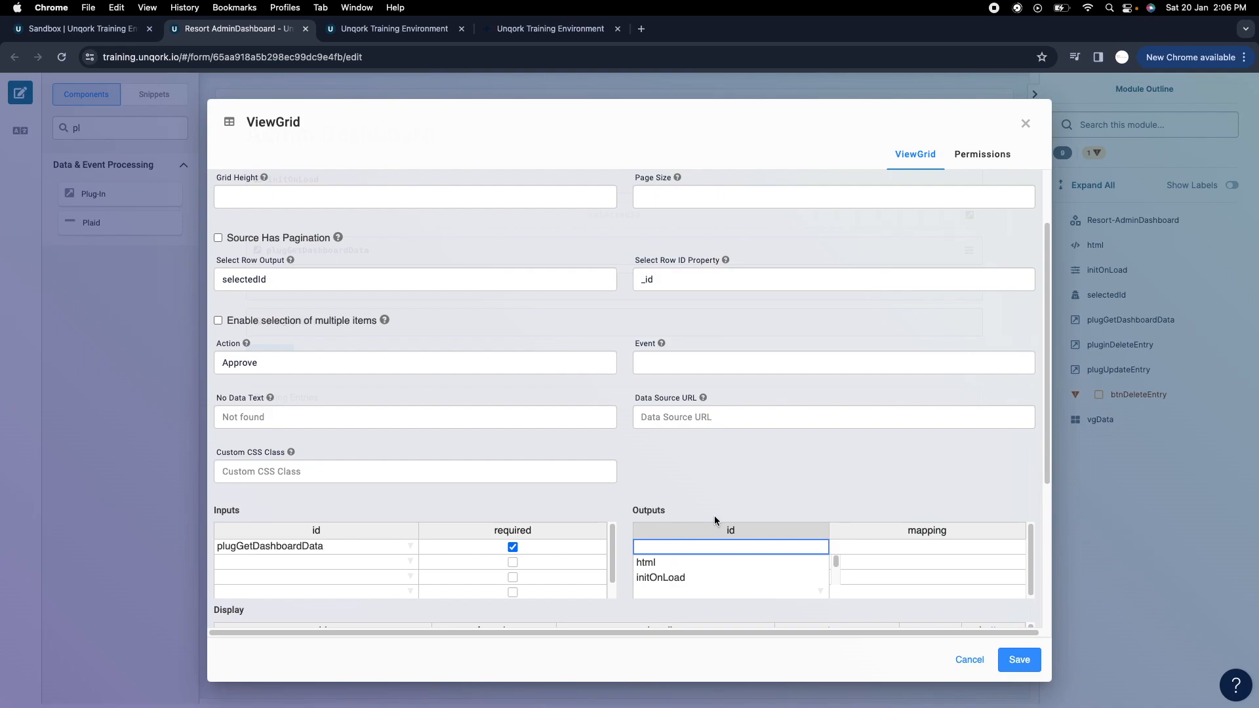
text(sele)
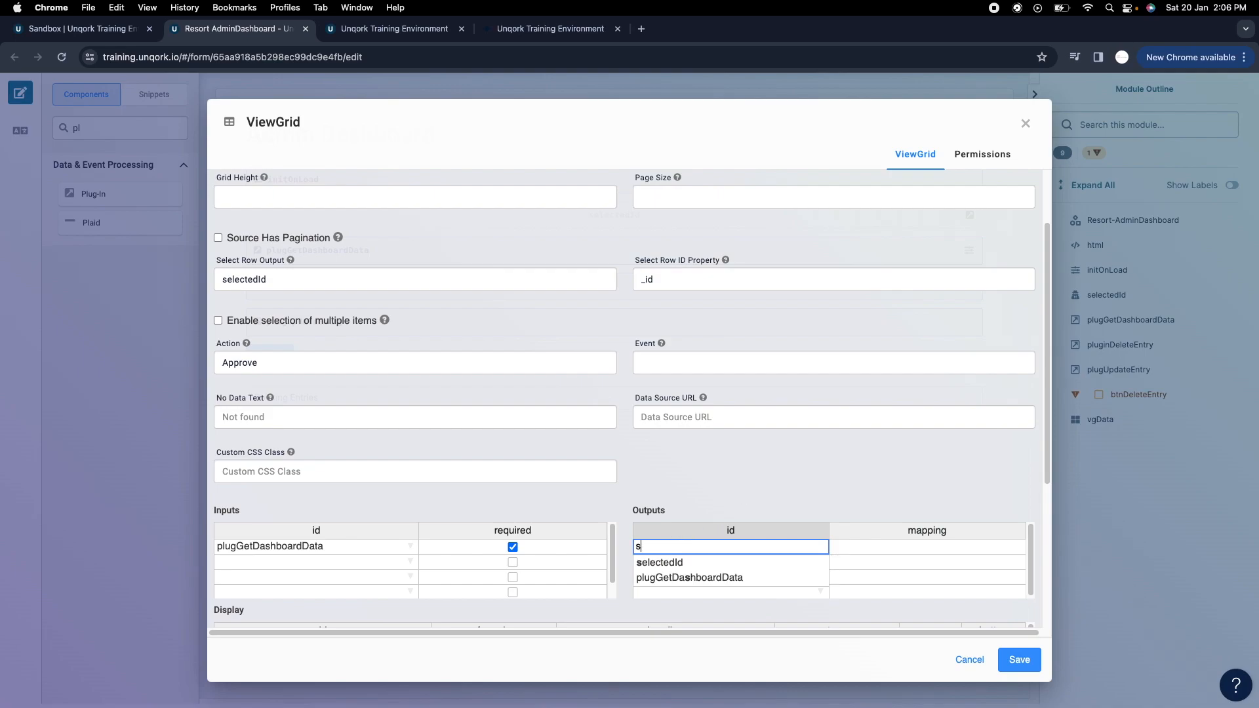
click(679, 562)
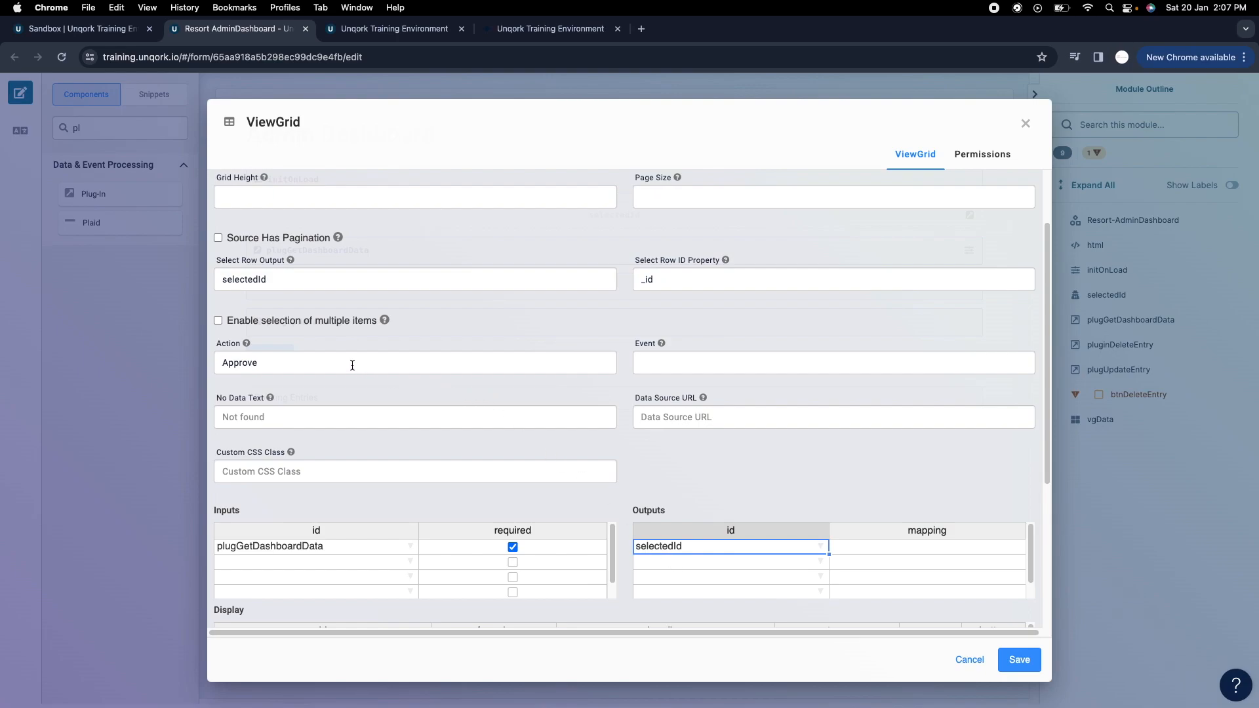
click(848, 544)
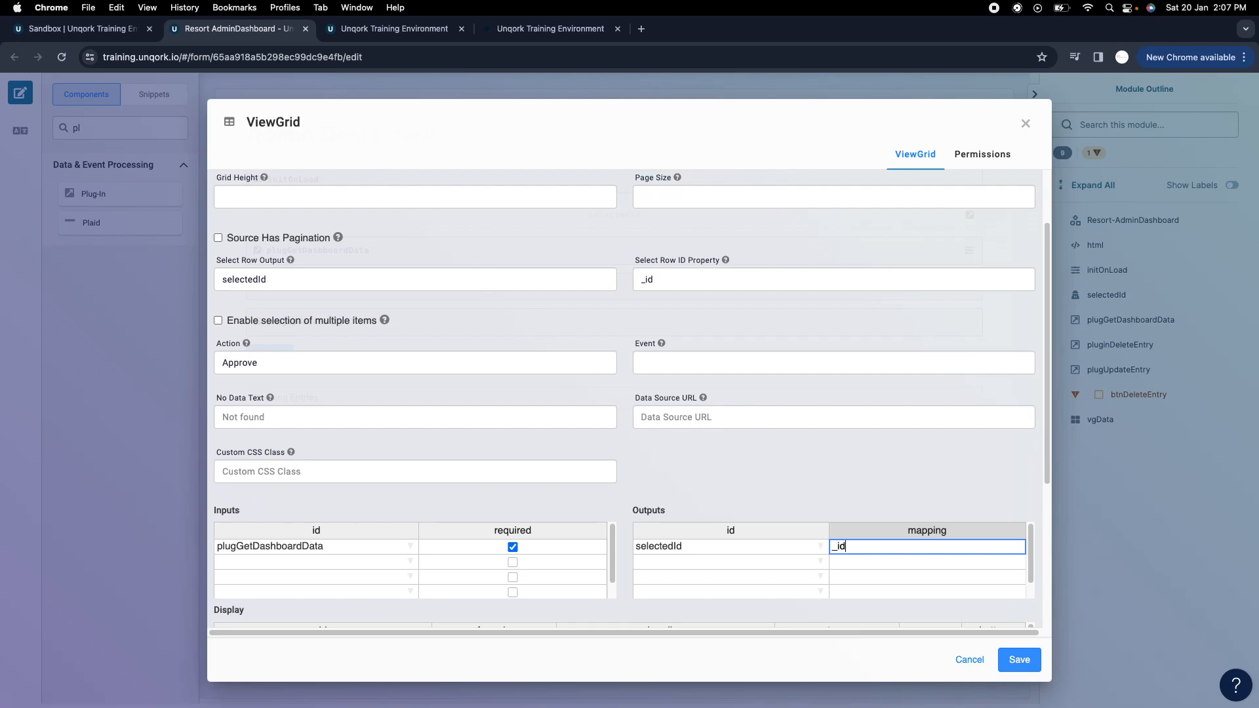
click(1019, 660)
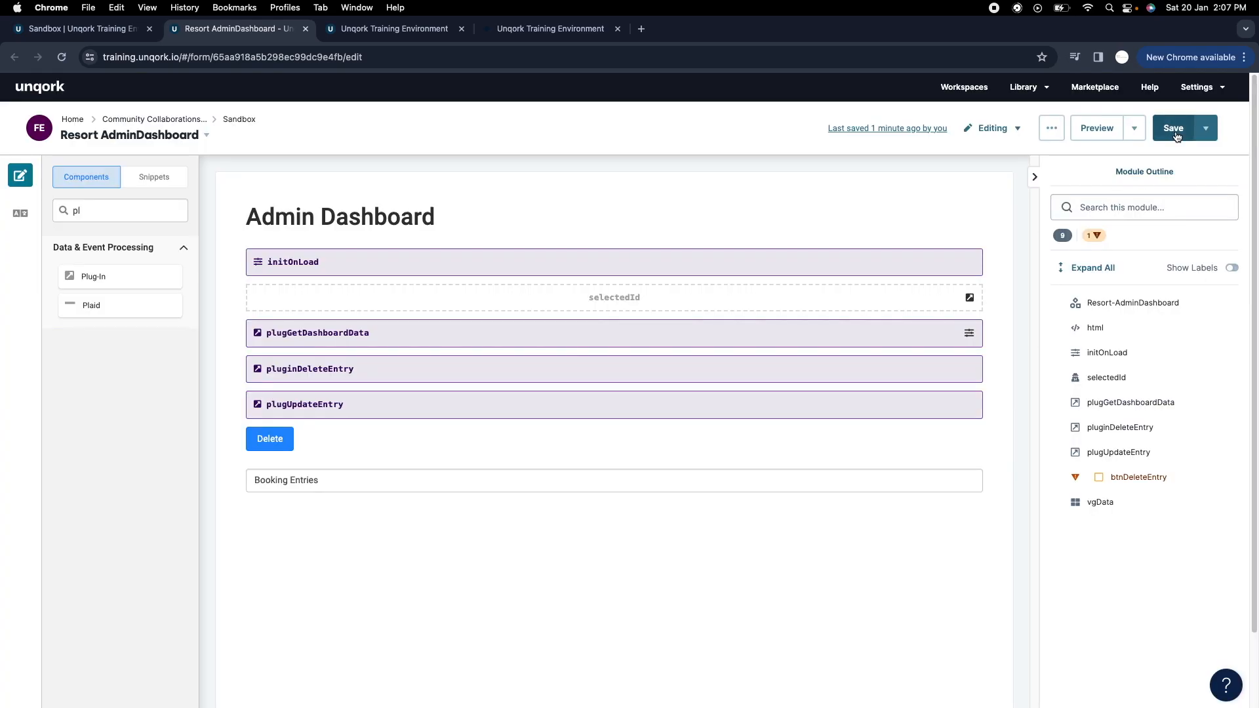
click(1173, 129)
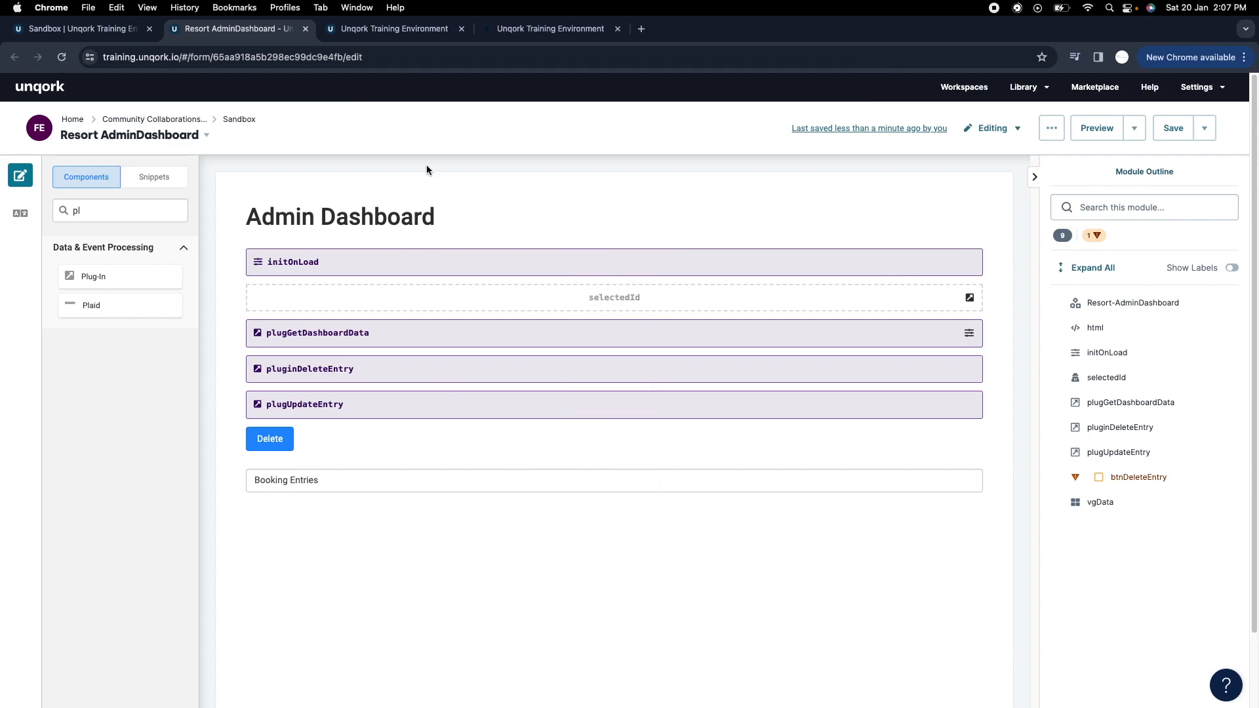
Reload the Admin Dashboard preview, clear the network log, and select the booking entry row.
click(527, 29)
click(62, 57)
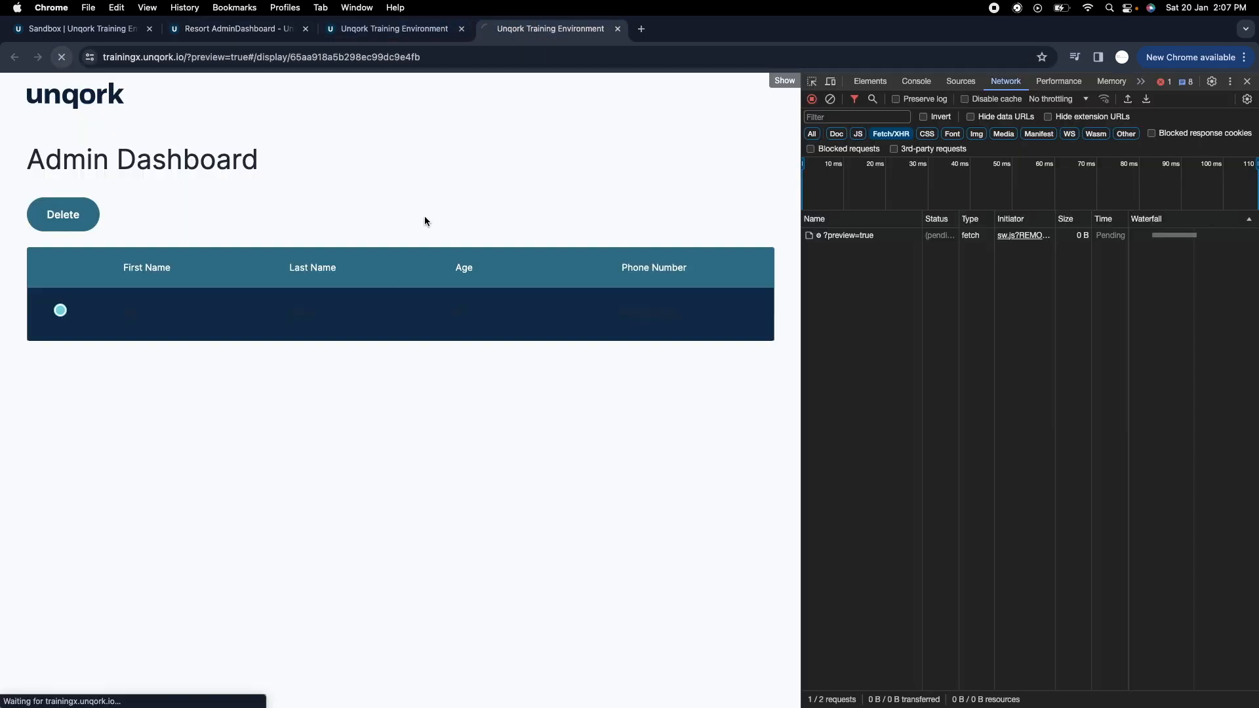
click(830, 99)
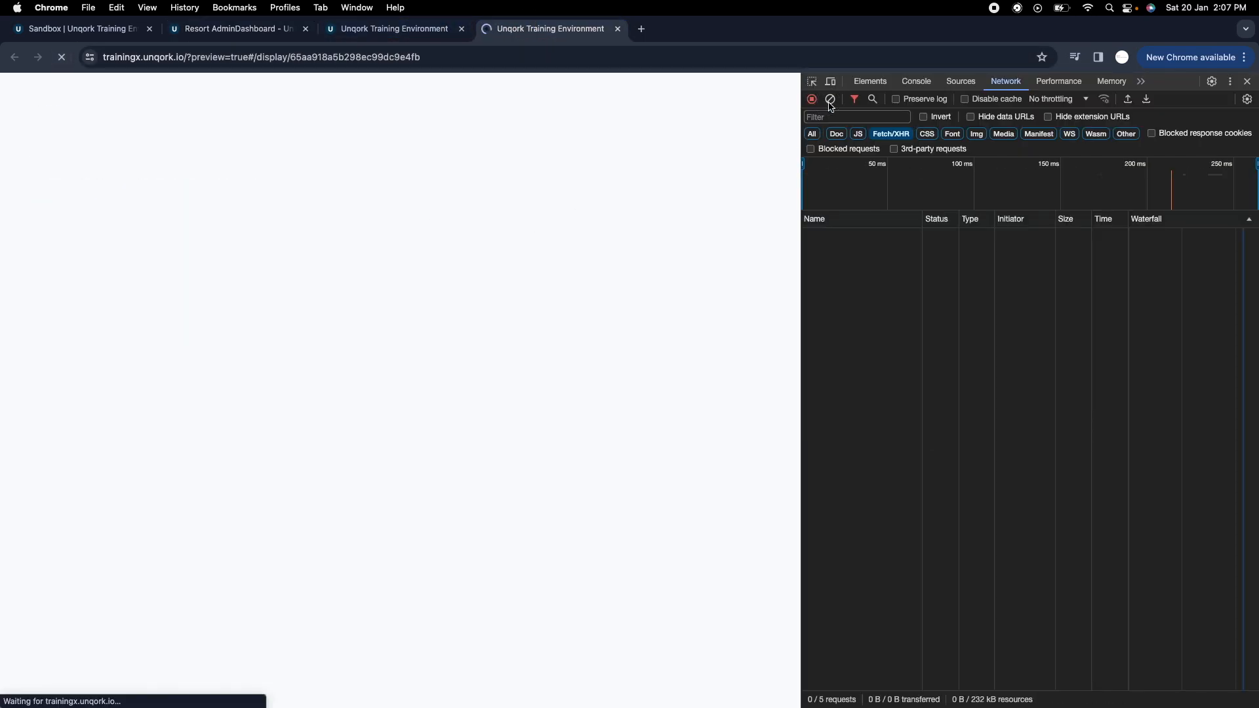
click(830, 103)
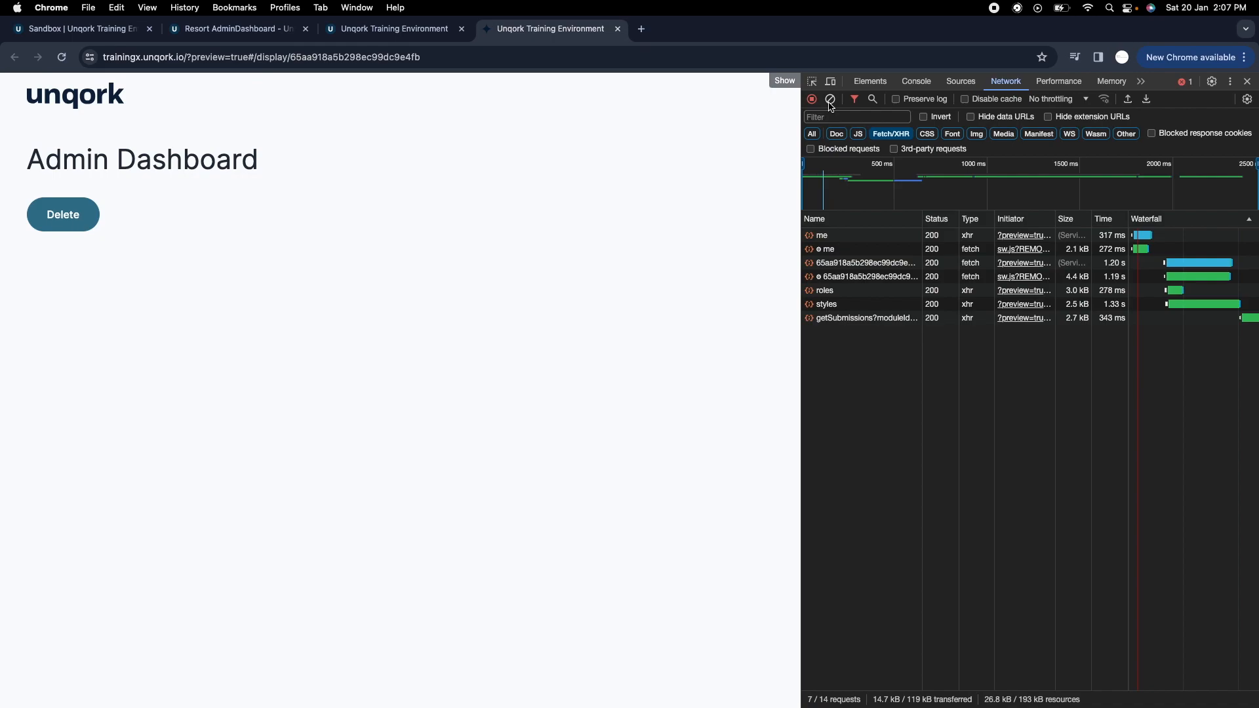
click(830, 102)
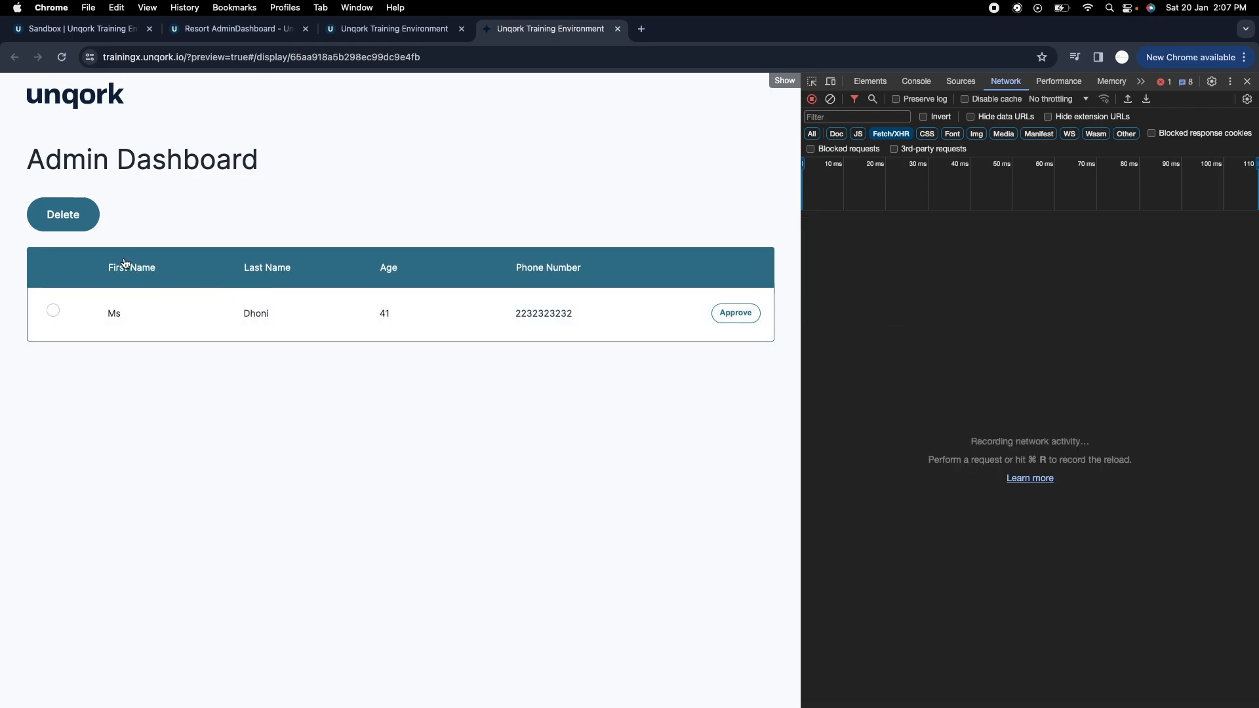
click(55, 313)
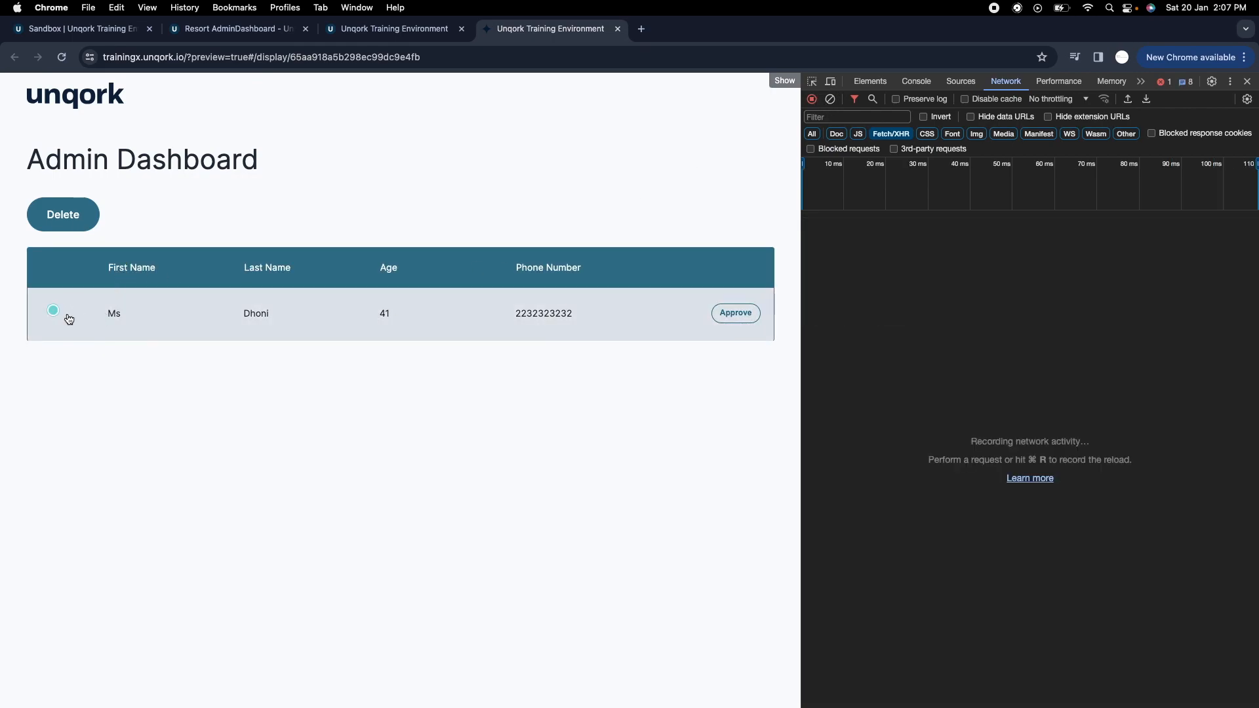
click(109, 325)
Print the form's submission object in a cleared console, expand its data to check selectedId, and clear the console again.
click(916, 81)
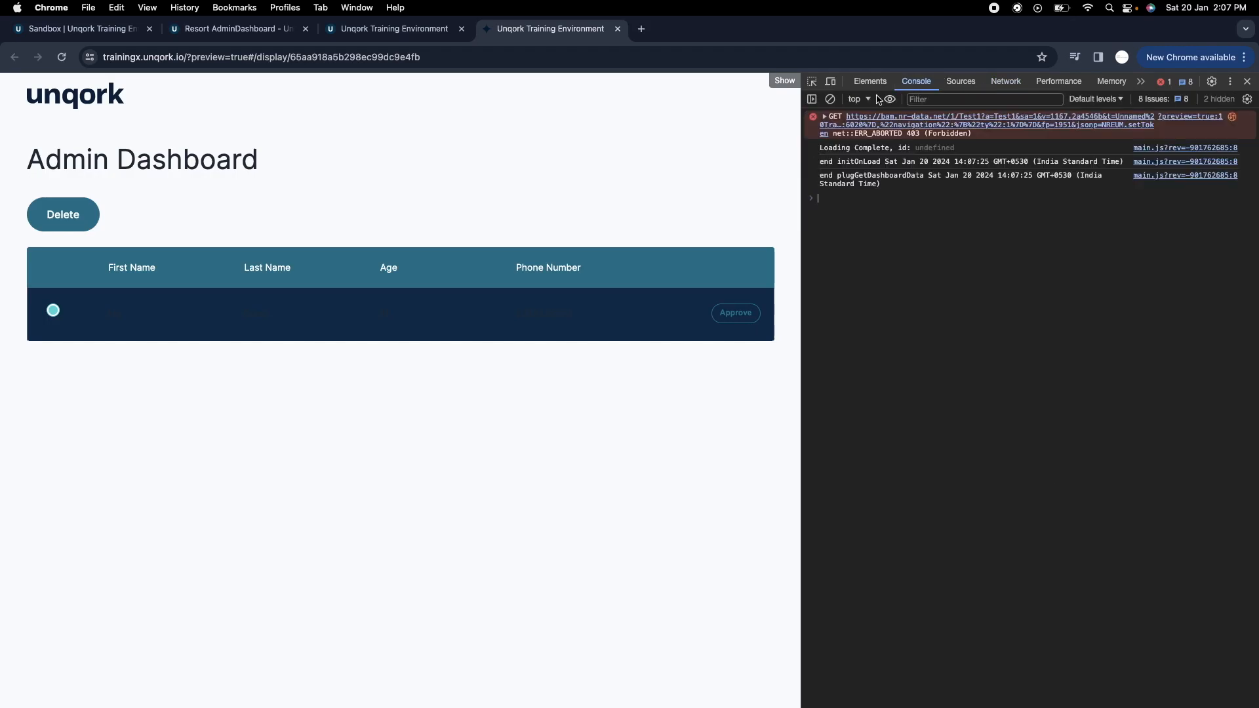
click(830, 99)
key(Up)
key(Return)
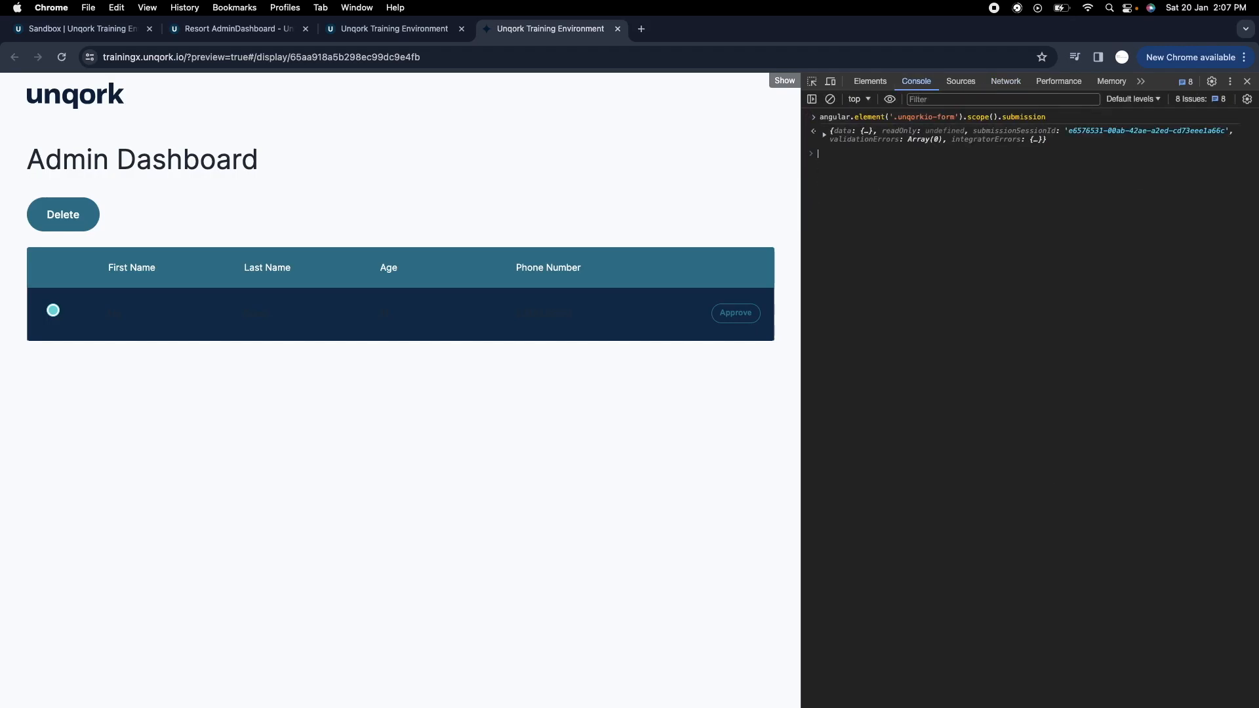
click(841, 138)
click(843, 150)
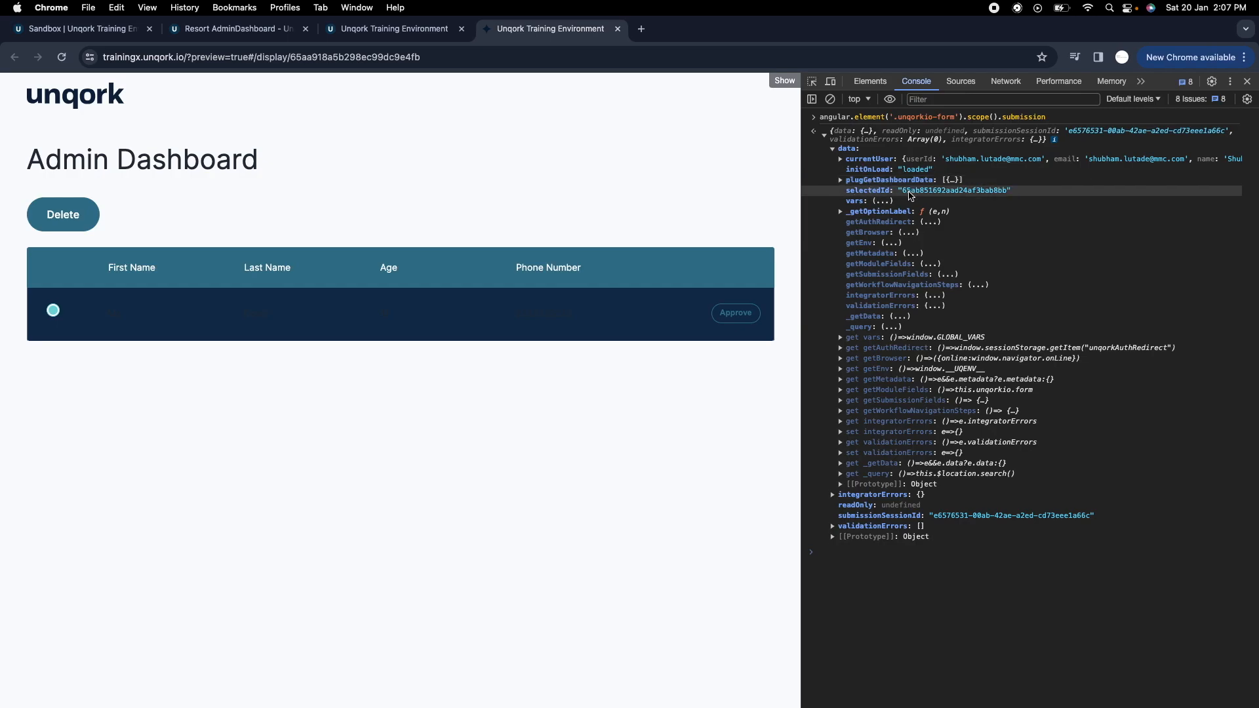
click(830, 99)
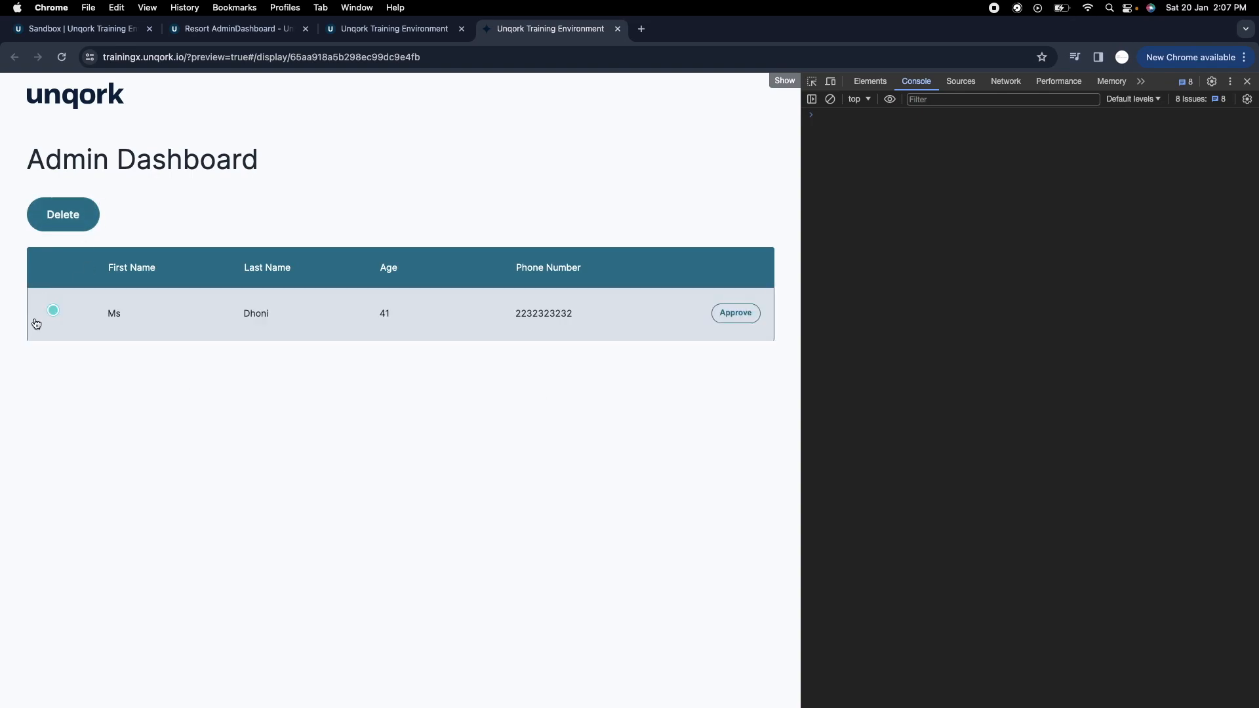
Reload the preview, clear the console, and trigger Approve on the booking entry without selecting its row.
click(61, 57)
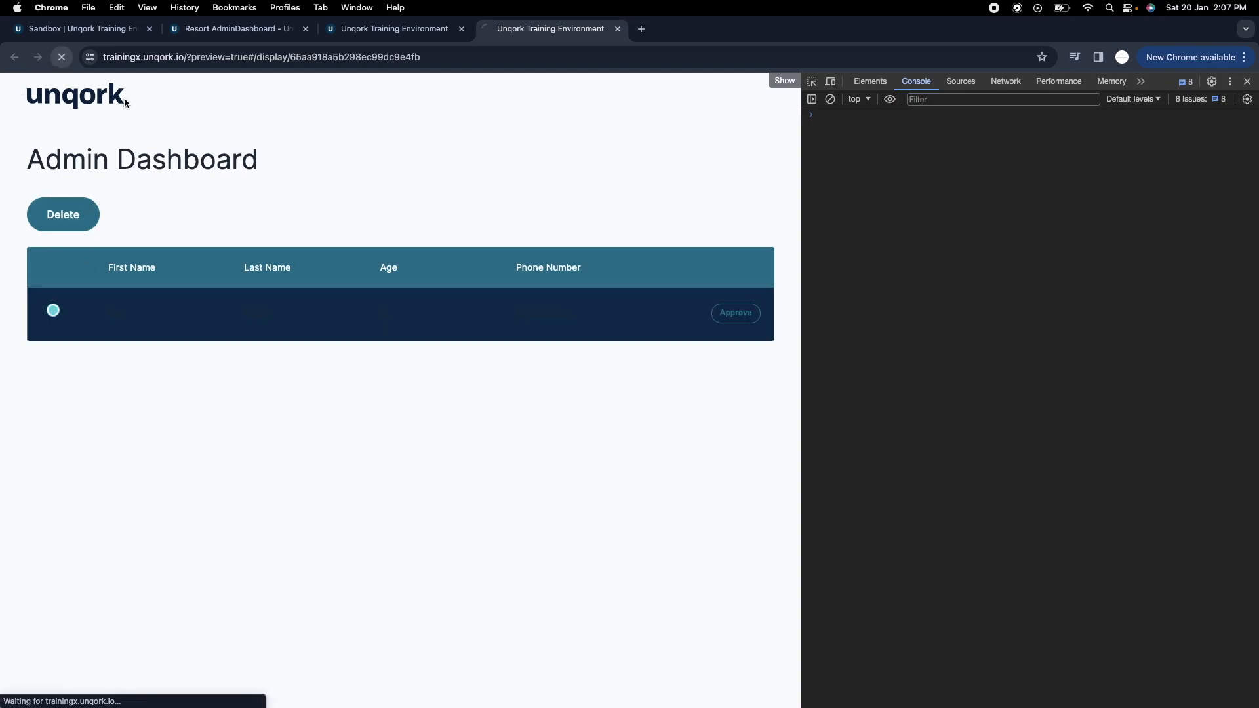
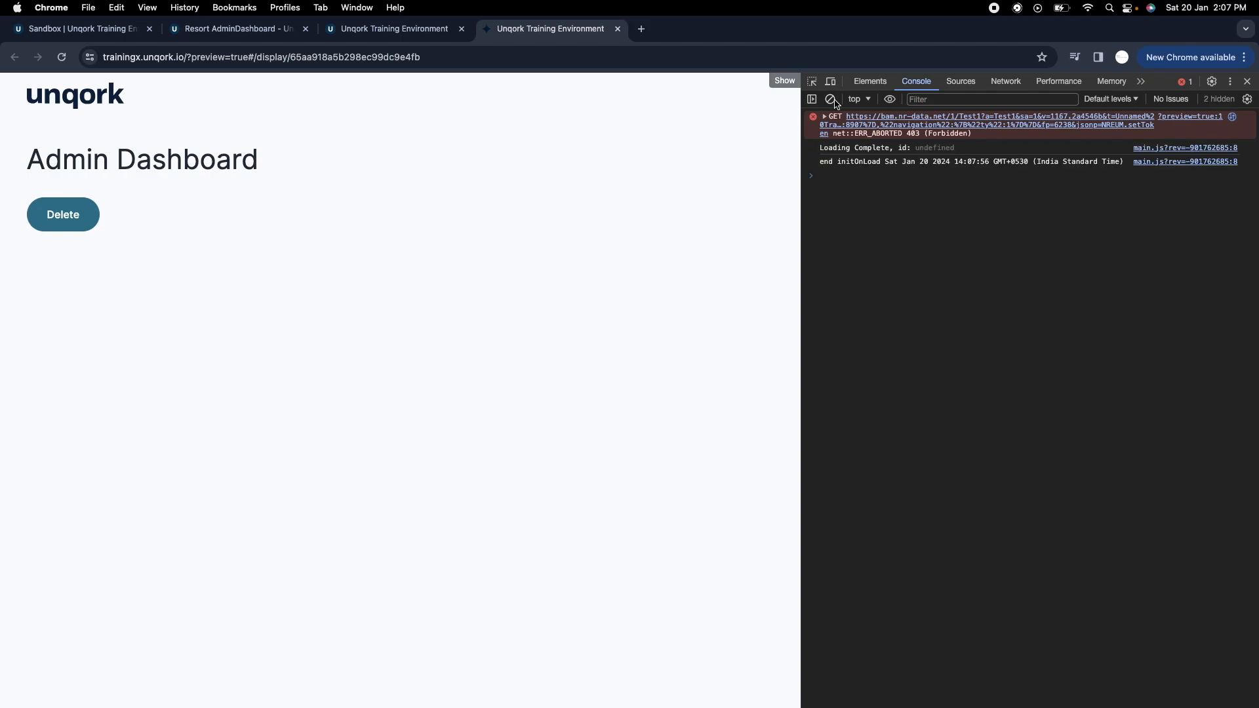
click(832, 100)
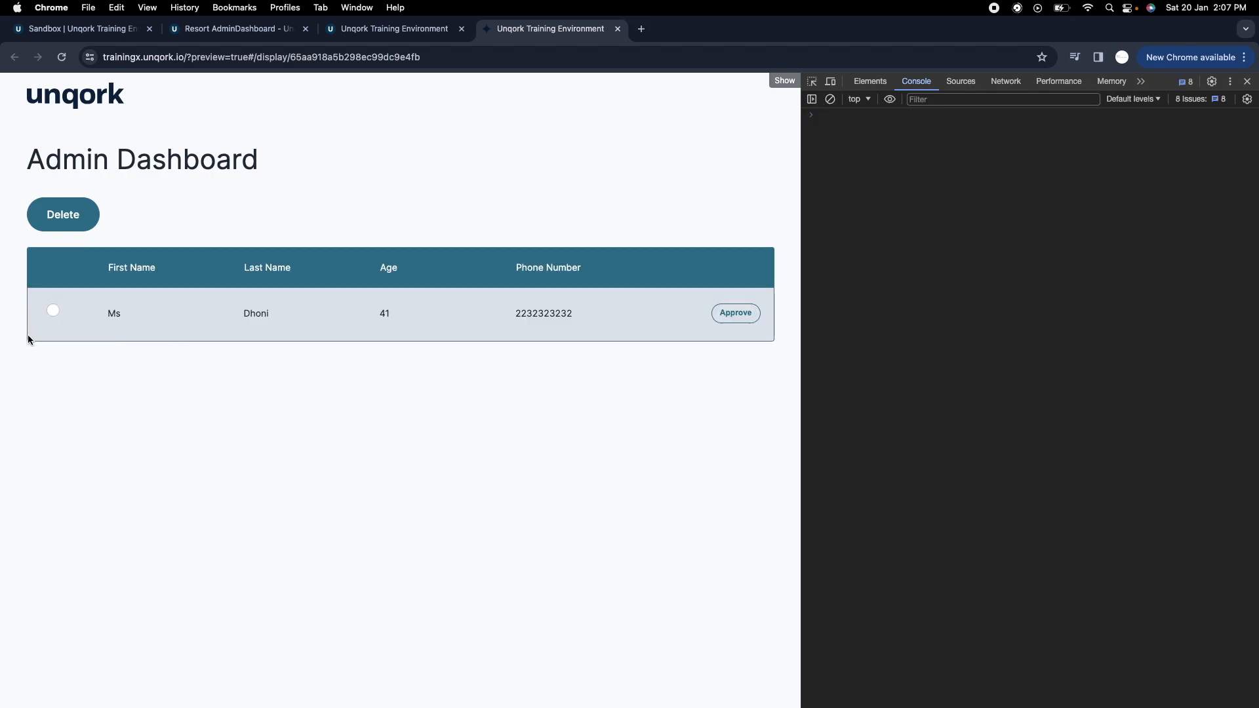
click(736, 318)
Run angular.element('.unqorkio-form').scope().submission in the console and examine the buttonClick and selectedId values in its data.
click(824, 128)
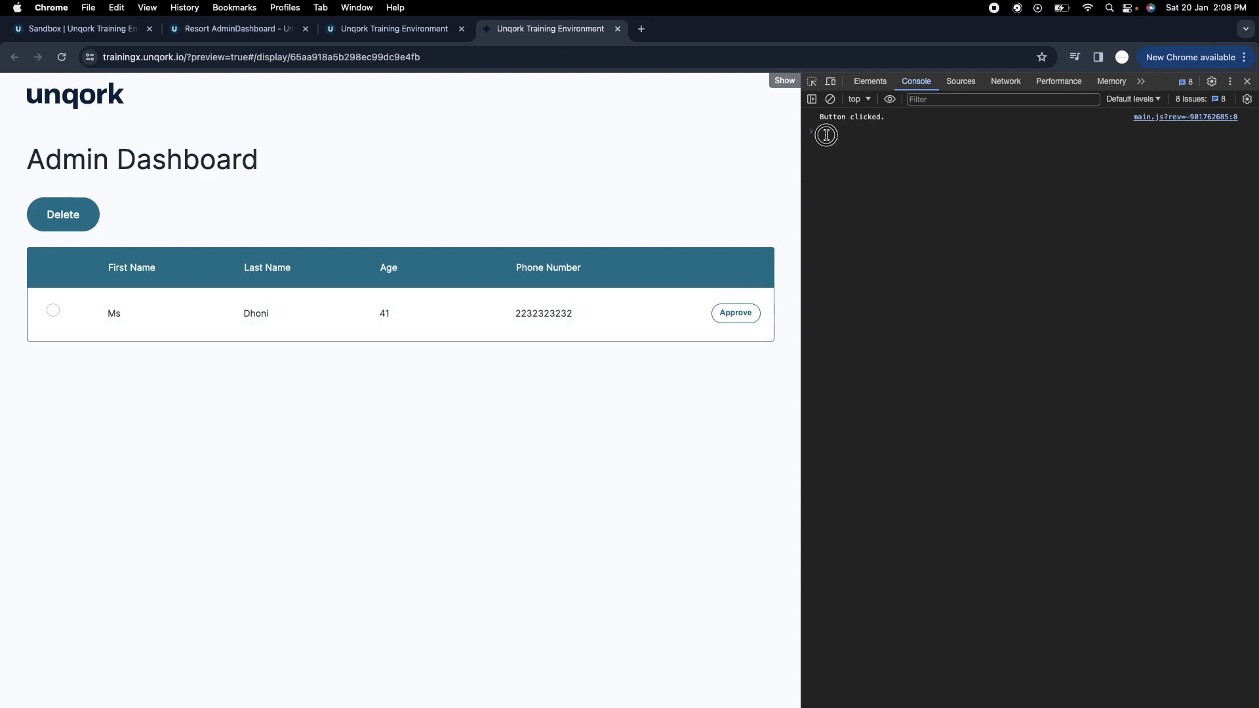
text(angular.element('.unqorkio-form').scope().submission)
key(Return)
click(824, 148)
click(842, 164)
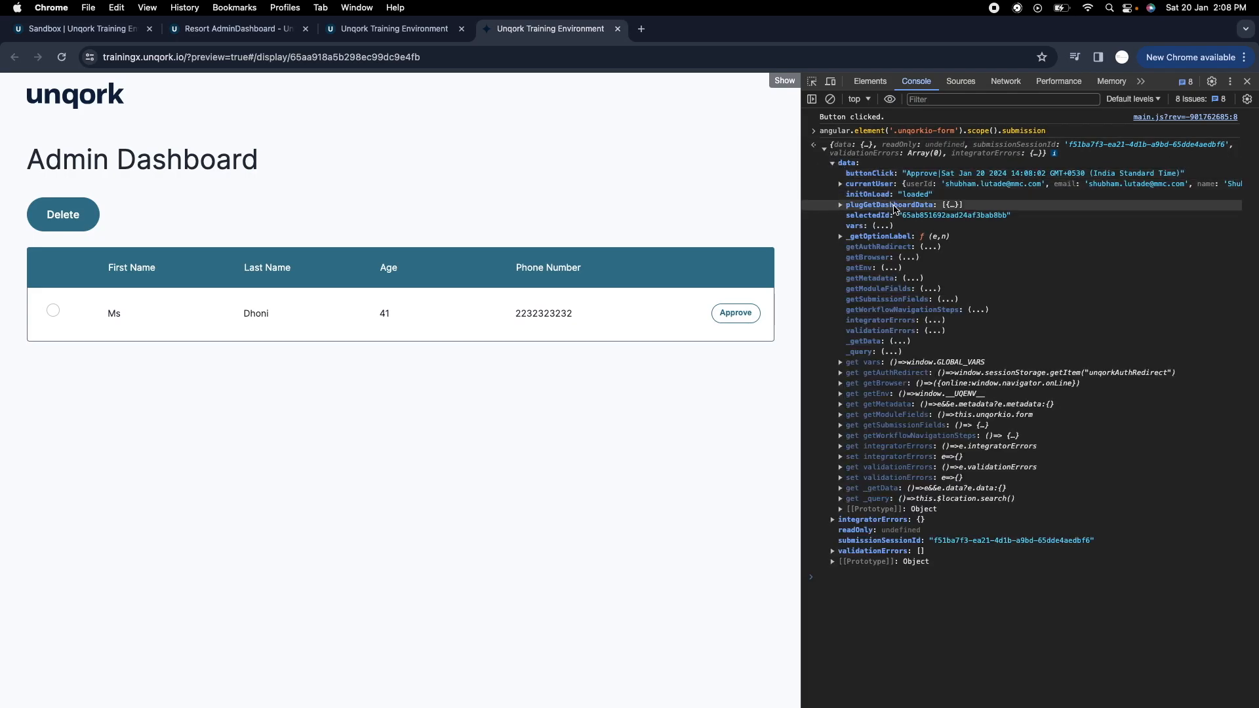
drag(902, 217, 1004, 217)
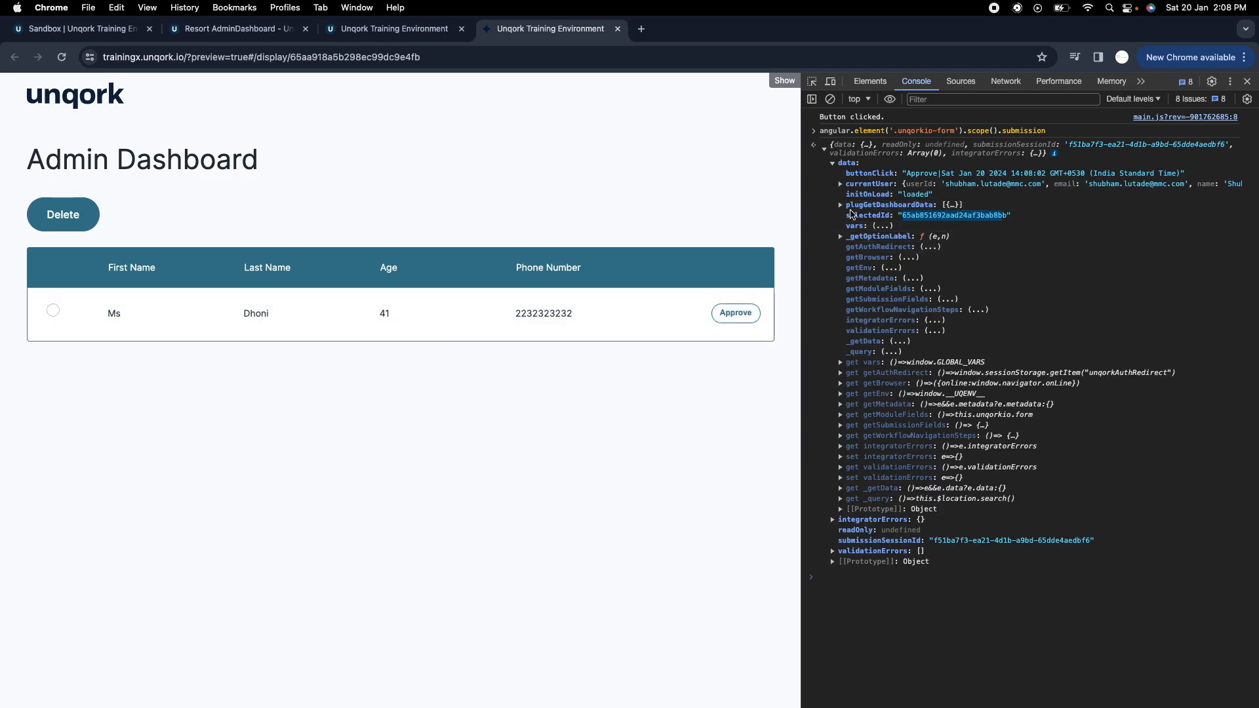
Return to the module editor and review the Booking Entries ViewGrid's action, outputs and display settings, closing them without changes.
click(364, 29)
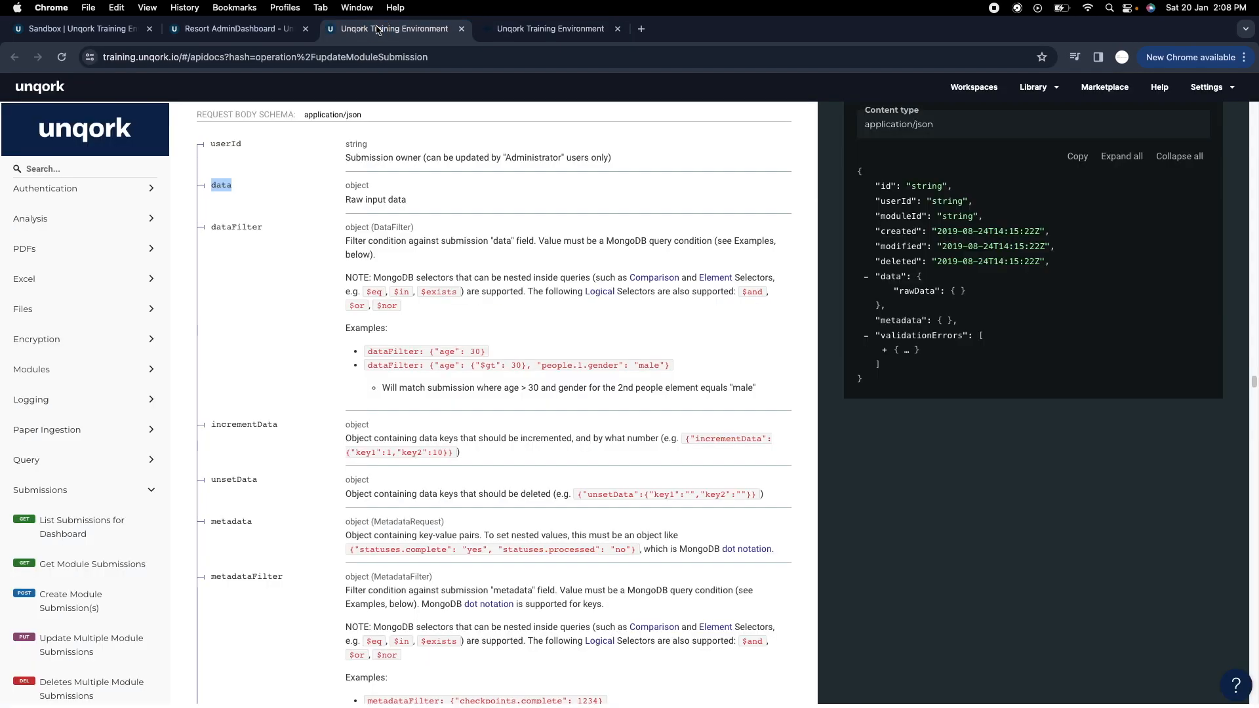
click(269, 32)
click(577, 478)
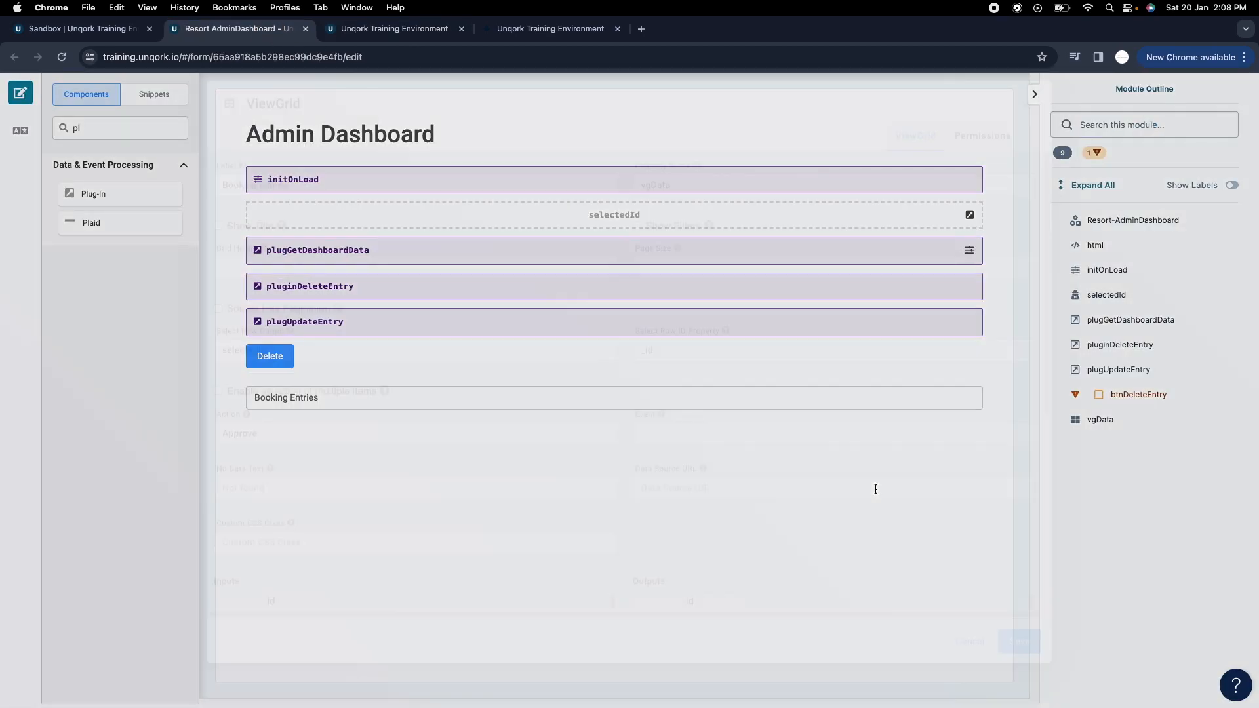
scroll(876, 489, down, 5)
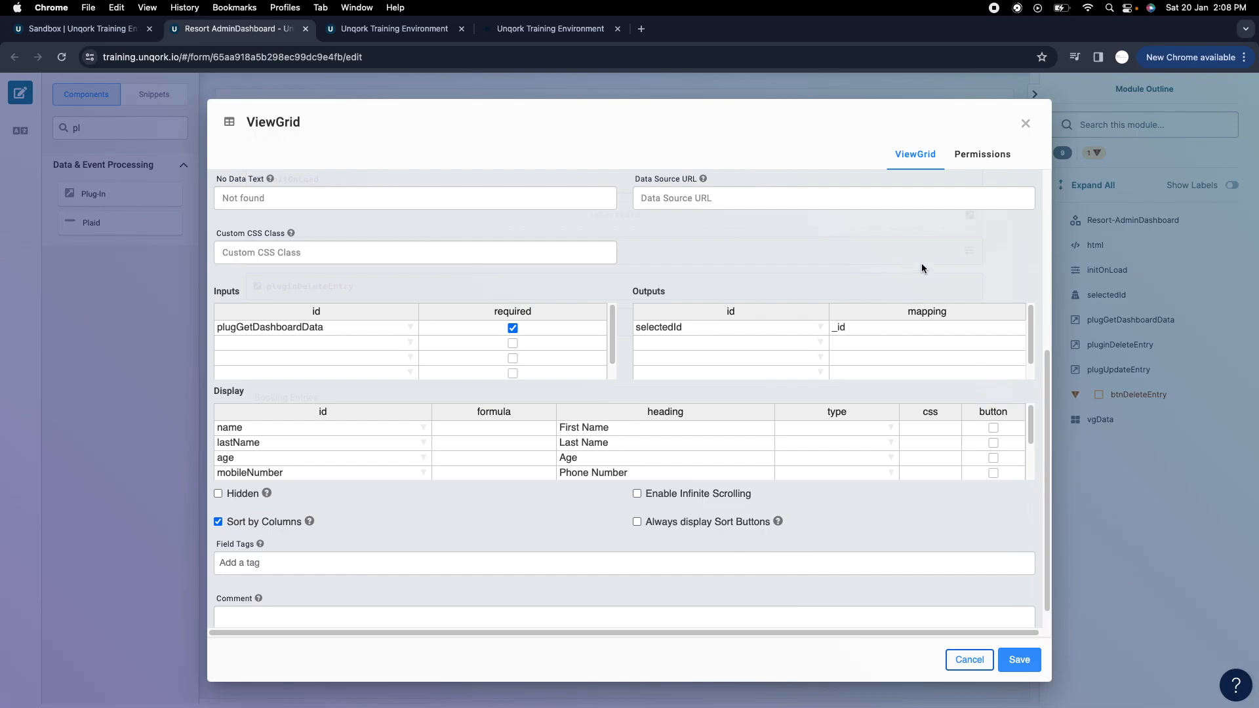
click(1029, 125)
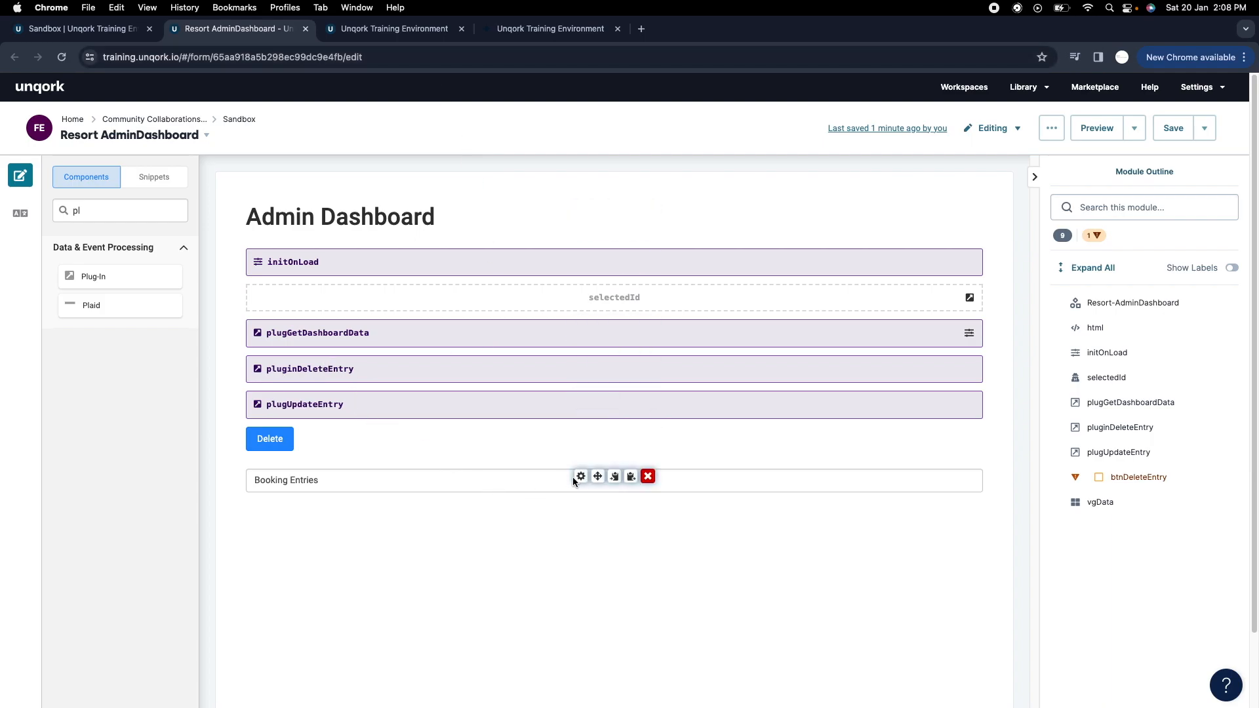
click(580, 476)
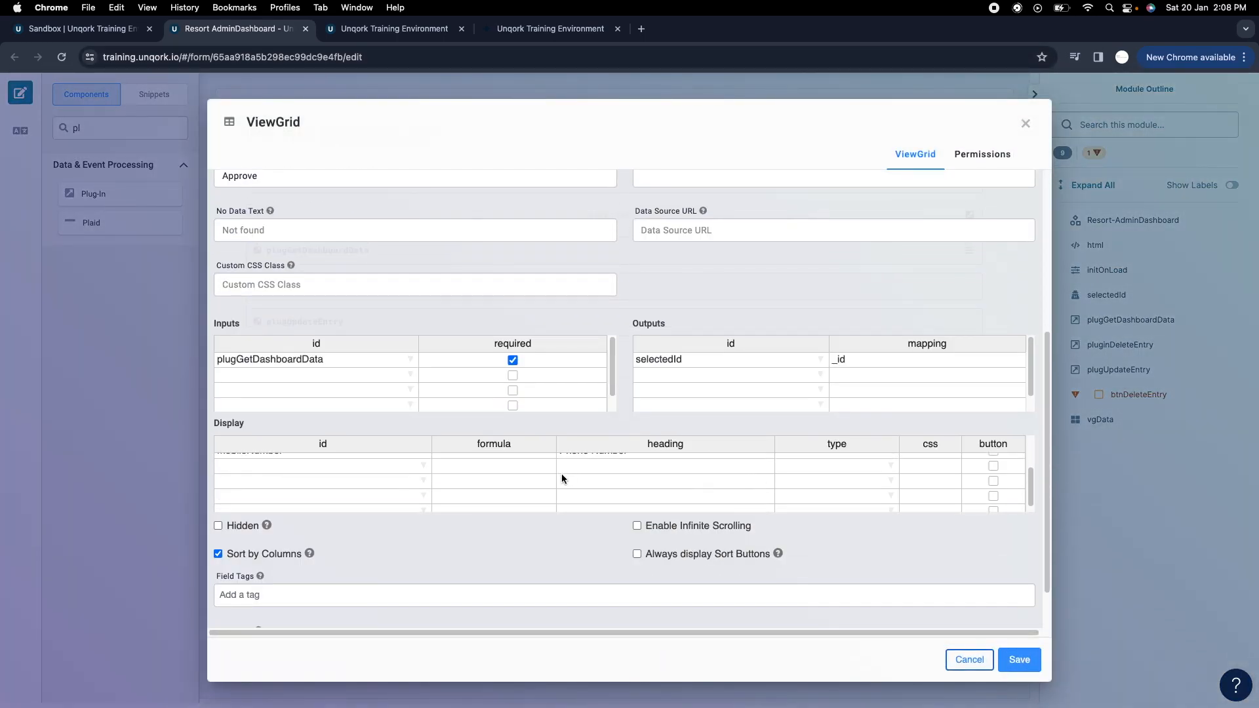
scroll(561, 473, down, 3)
scroll(567, 443, up, 5)
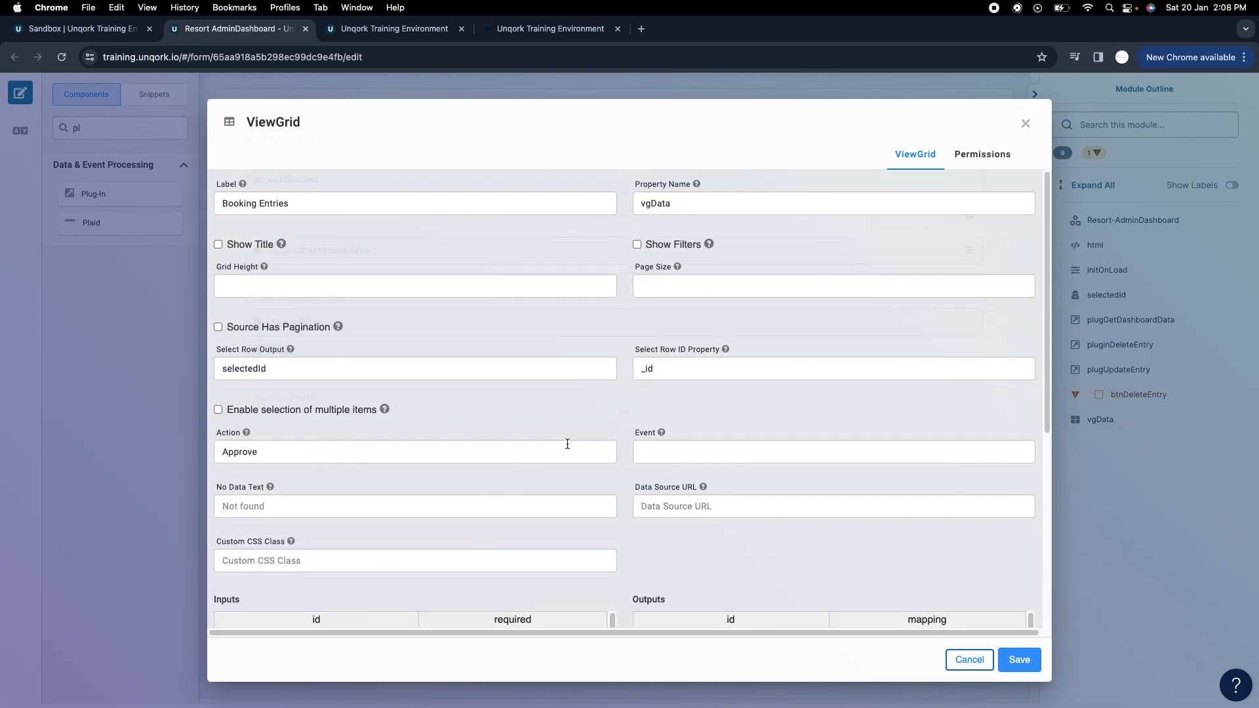
scroll(526, 453, down, 5)
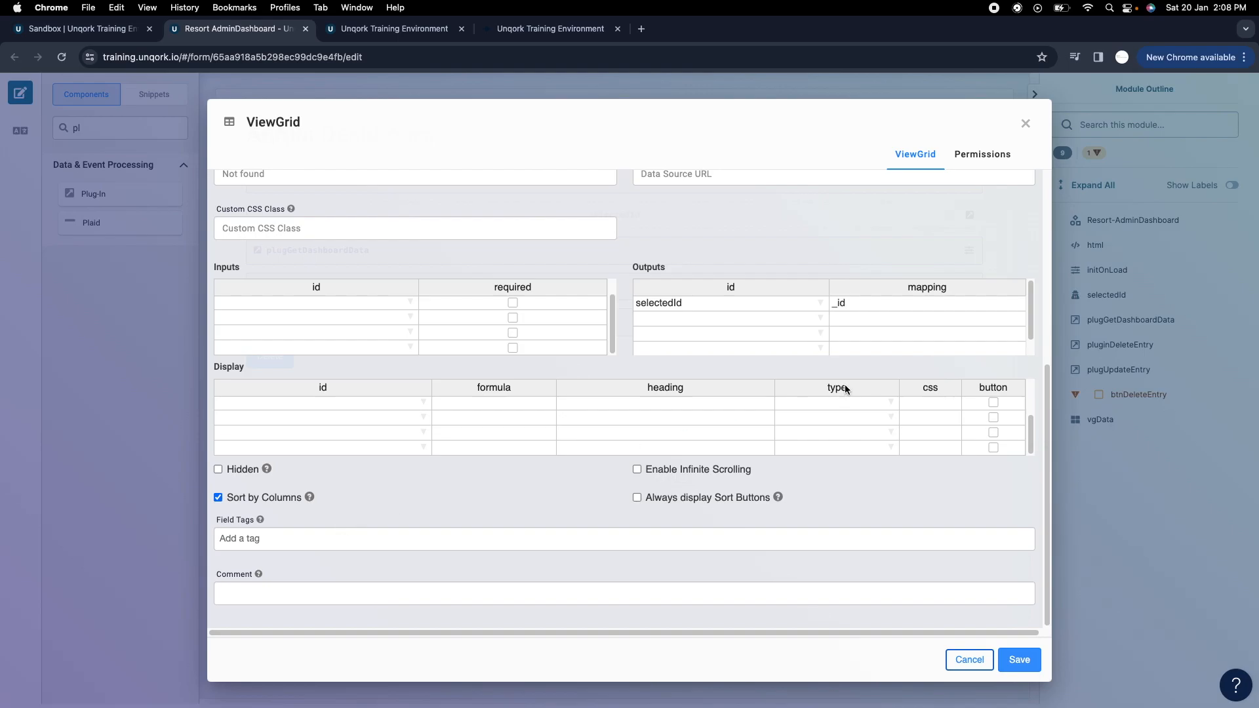
click(1025, 123)
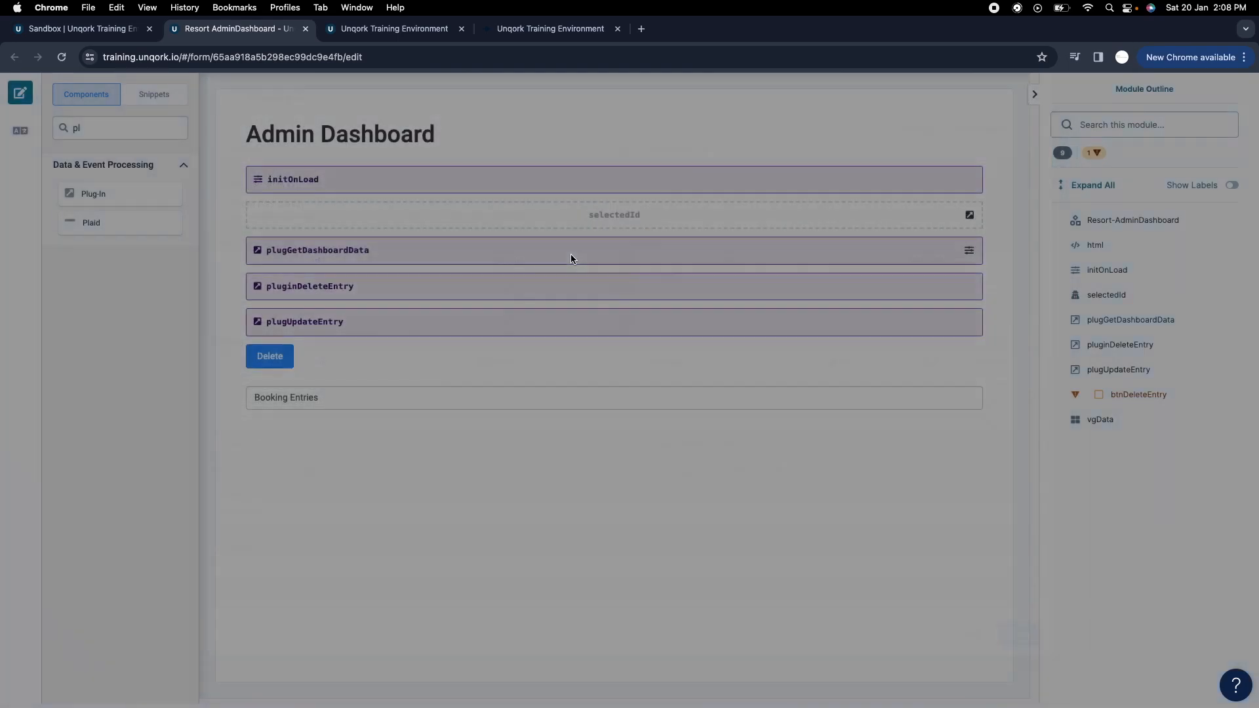
Find the Decisions component by searching for "de" and add it to the Admin Dashboard canvas.
double_click(151, 210)
text(rule)
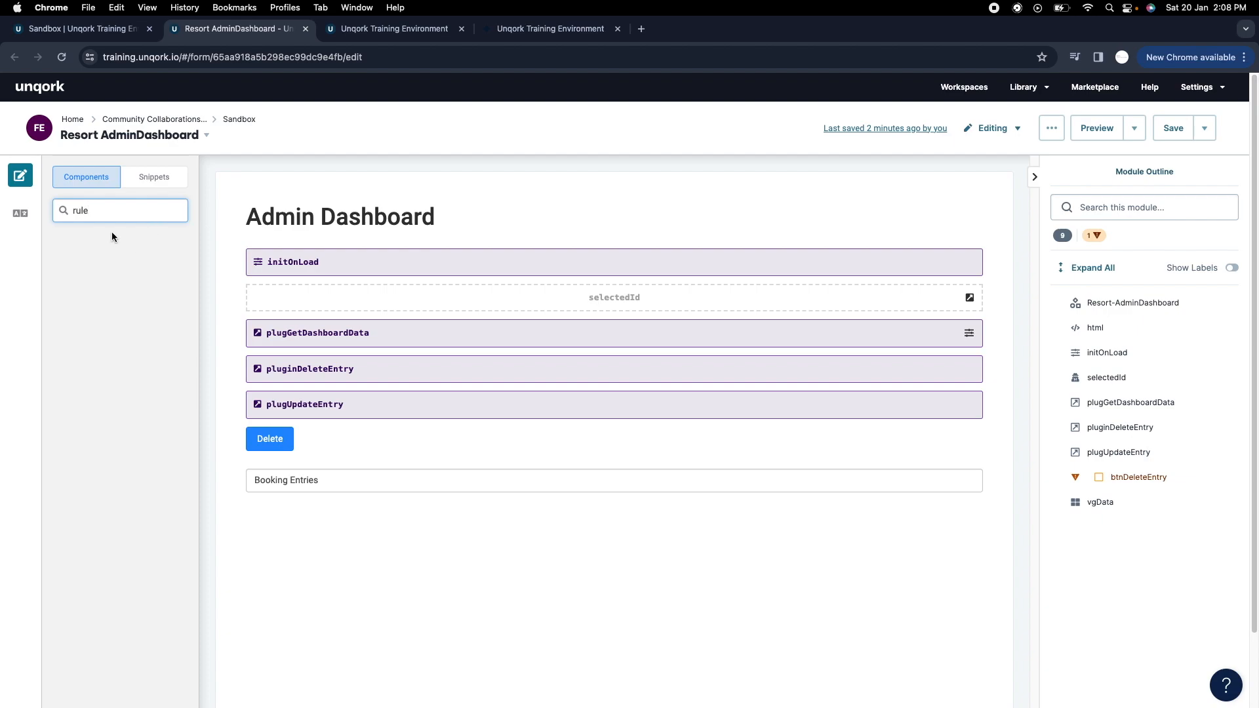
key(BackSpace)
text(de)
click(135, 275)
drag(110, 343, 354, 441)
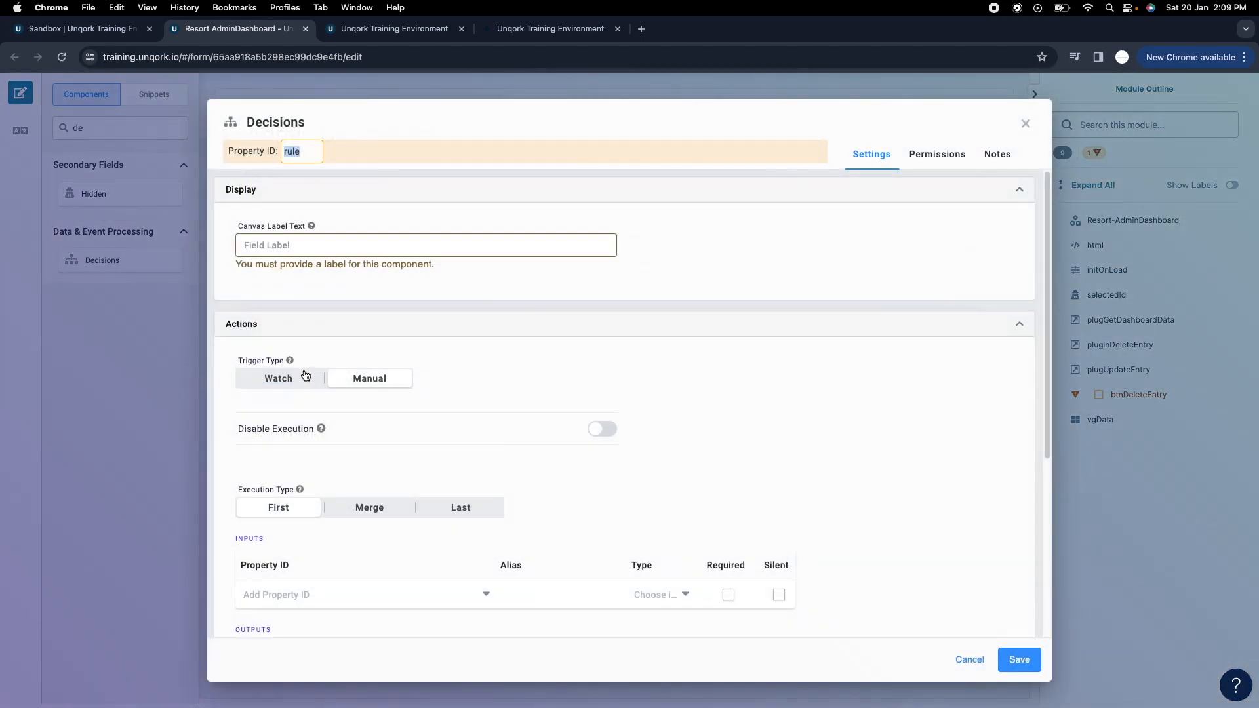
Set the Decisions component's trigger type to Watch and its property ID to ruleWatchButtonClick.
click(277, 379)
click(305, 153)
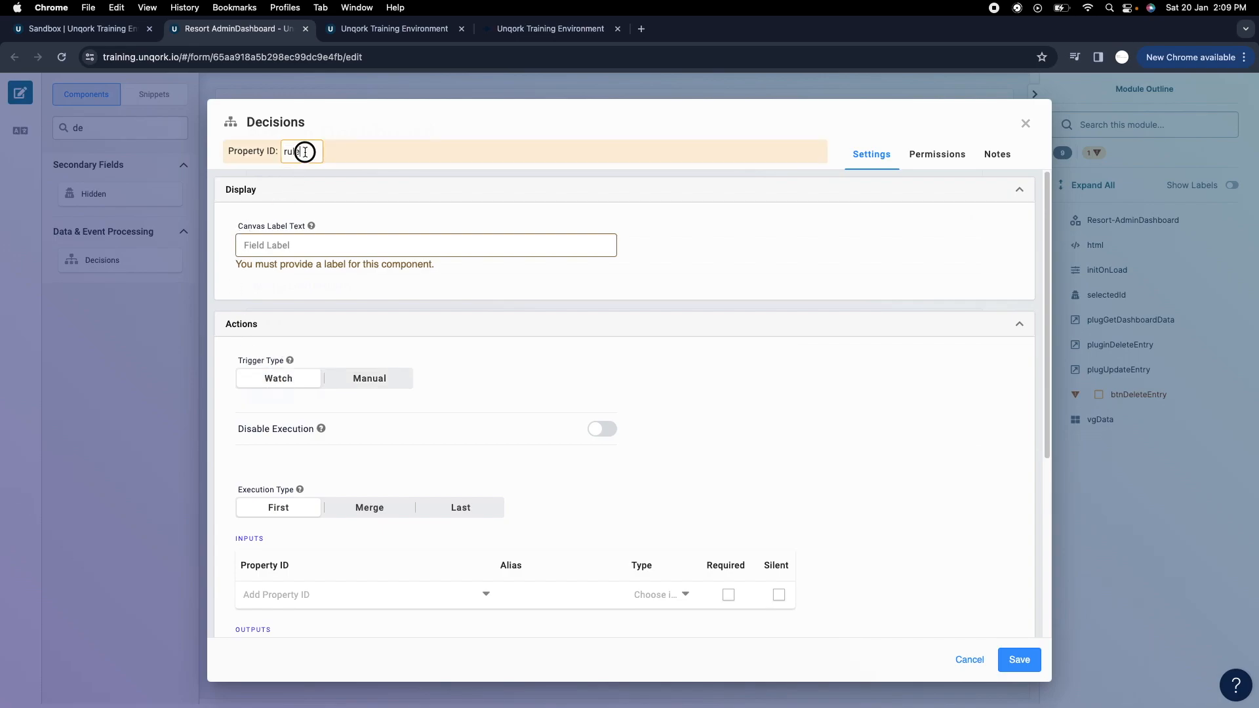
click(305, 153)
double_click(312, 153)
click(311, 153)
text(WatchButtonClick)
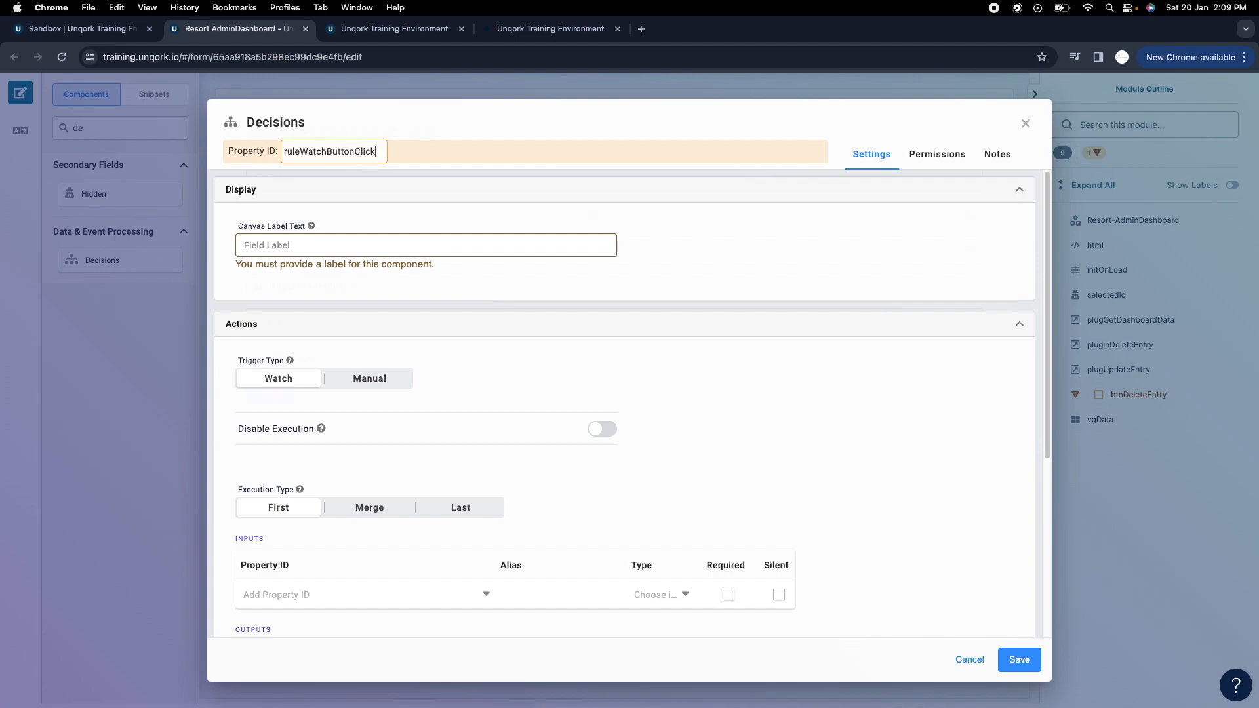
Copy the Decisions component's property ID into its canvas label text, ruleWatchButtonClick.
key(super+a)
key(super+c)
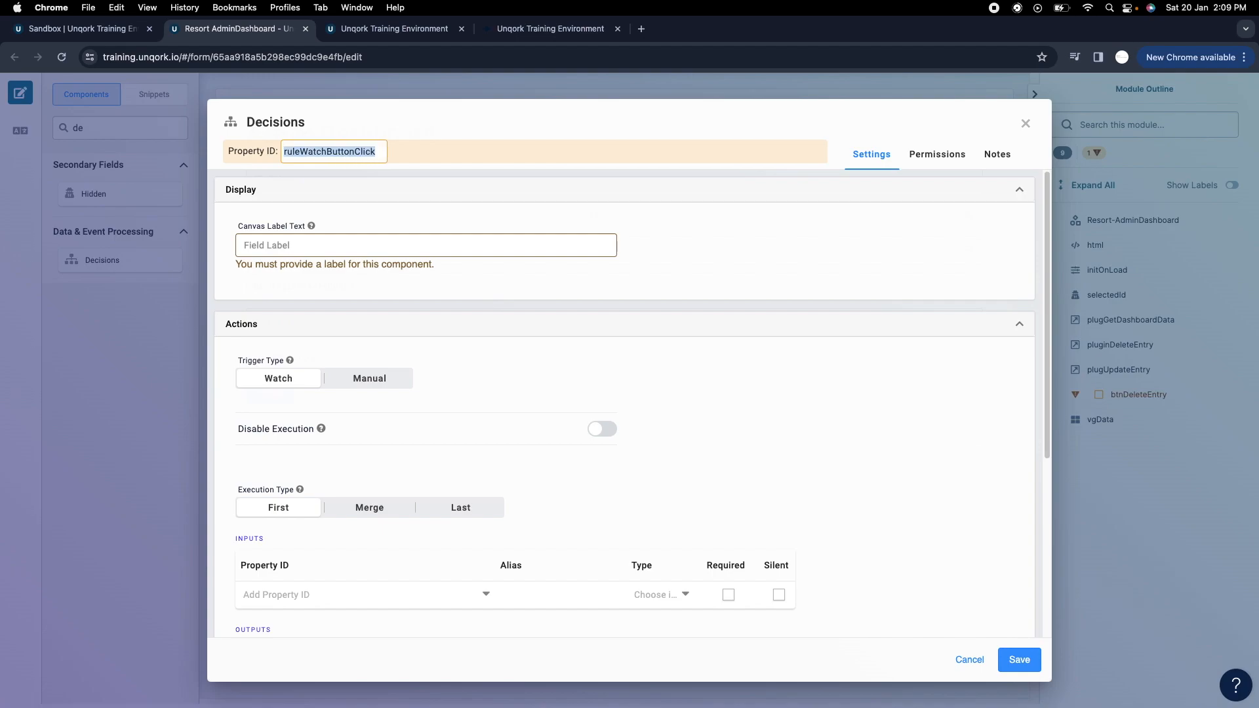
click(311, 252)
key(super+v)
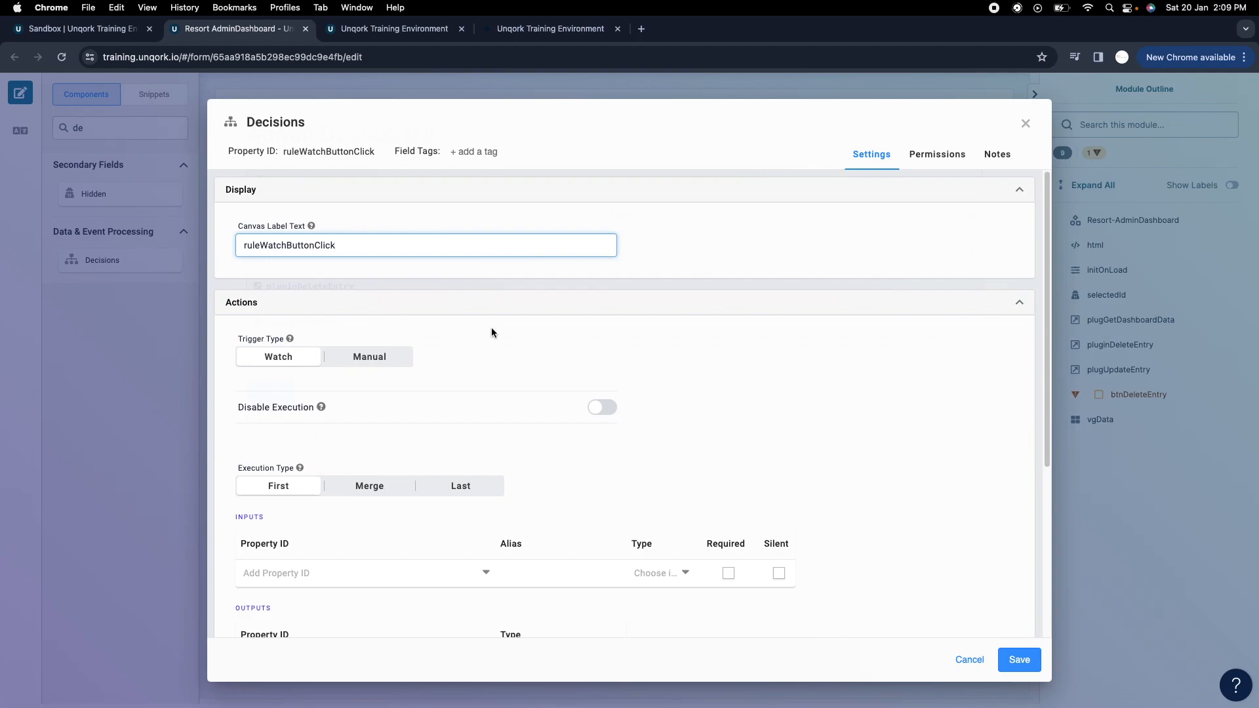
Add buttonClick as an input property of the Decisions component with the type set to contains.
scroll(424, 319, down, 1)
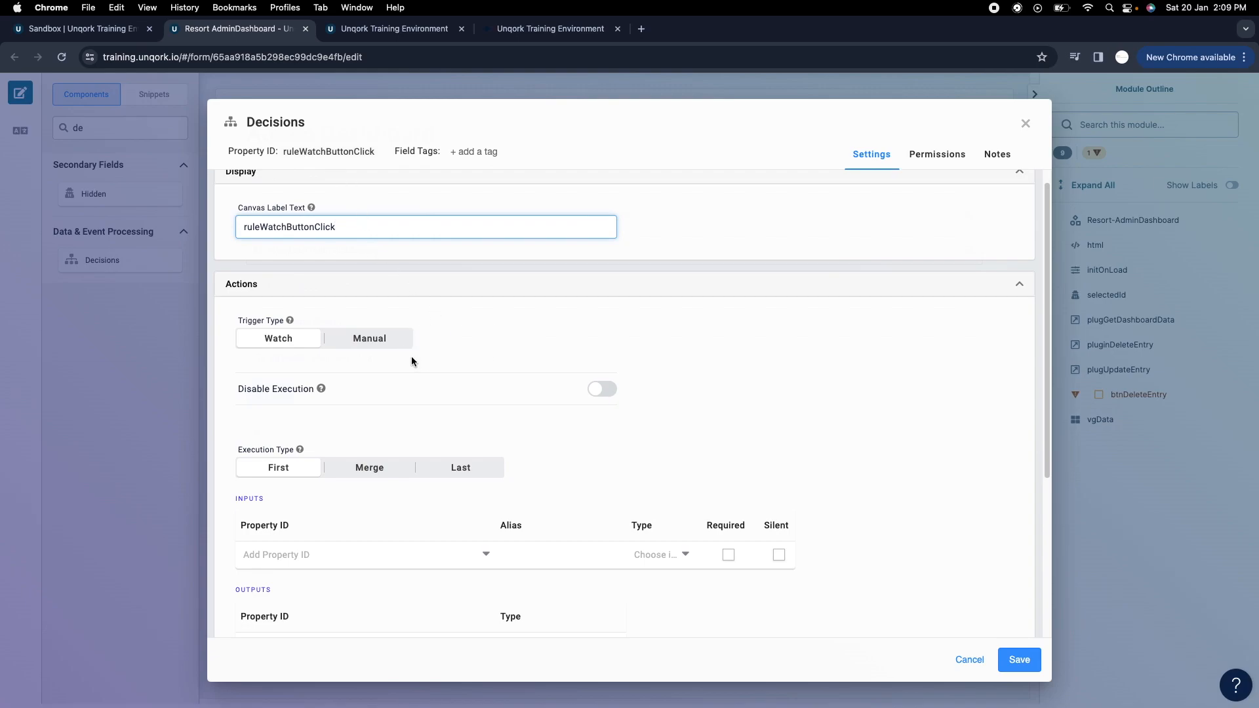
scroll(340, 371, down, 3)
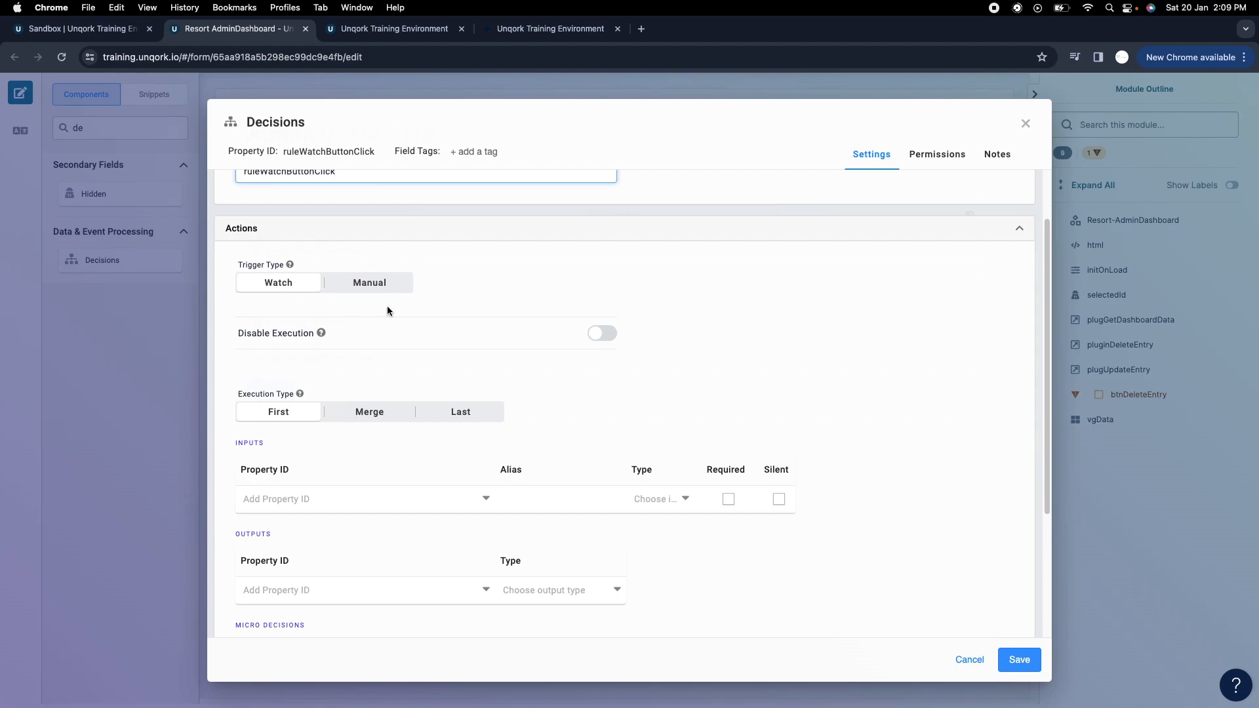
scroll(687, 382, down, 3)
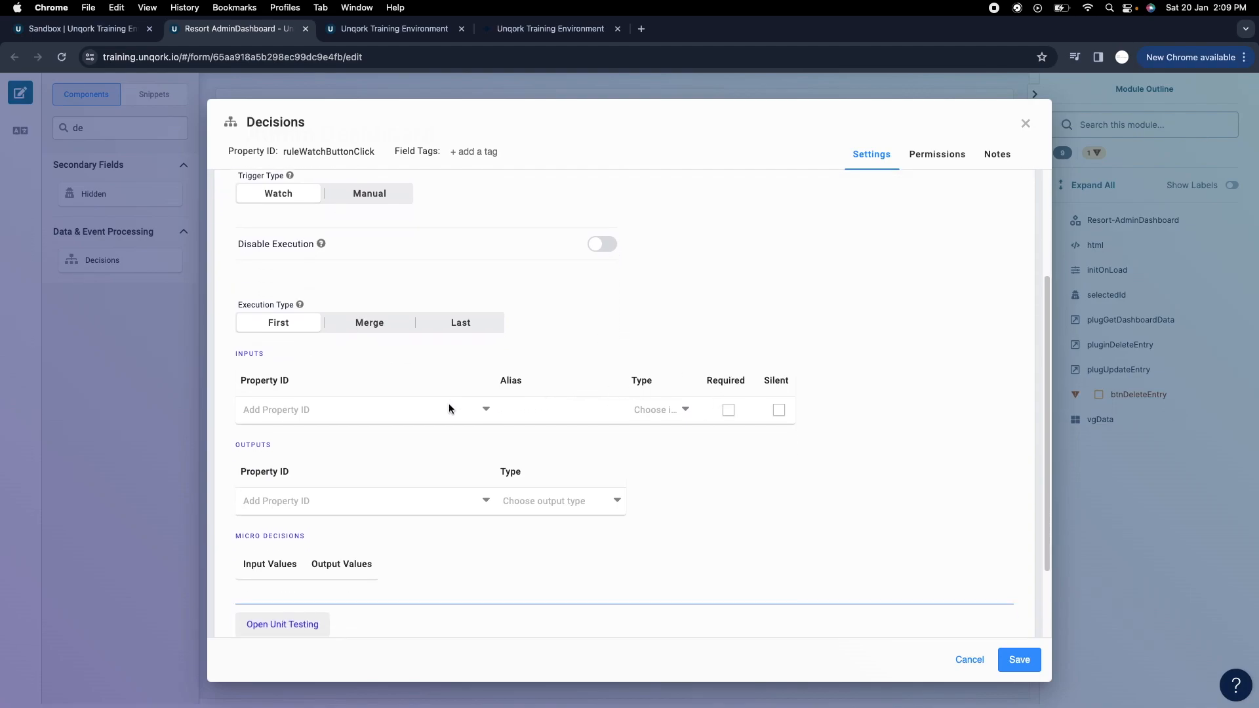
click(360, 408)
text(buttonClick)
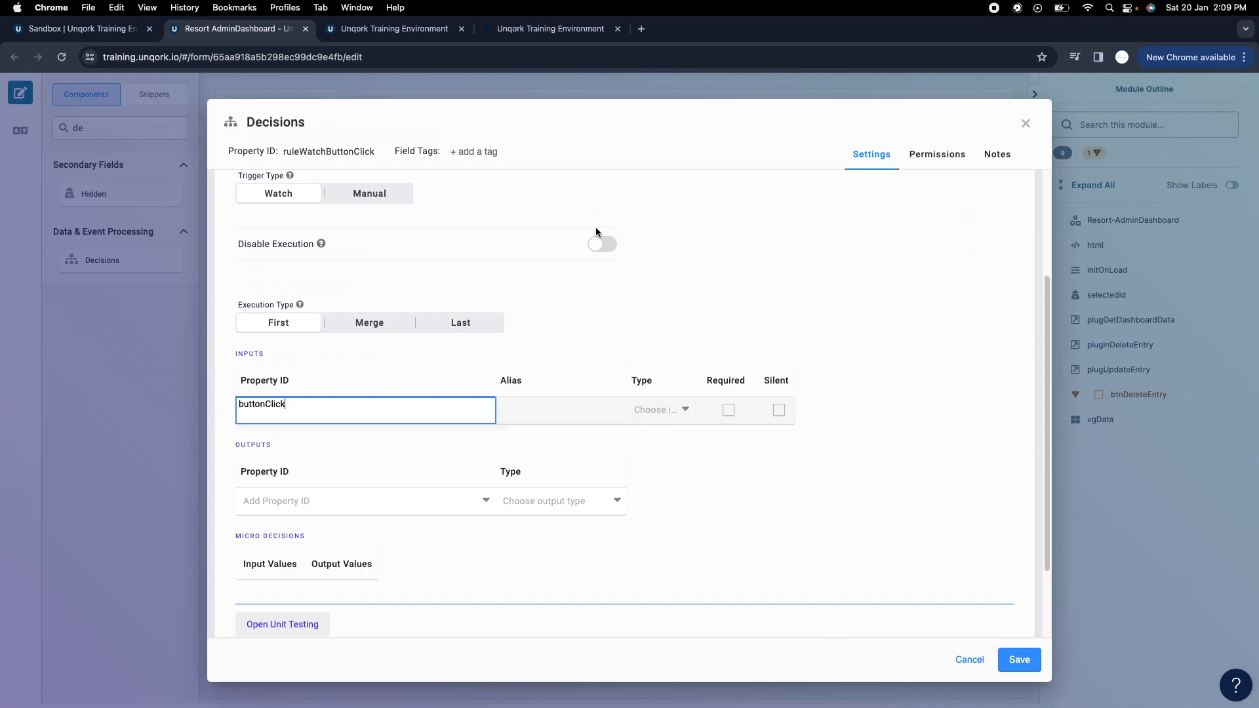
click(564, 412)
click(684, 411)
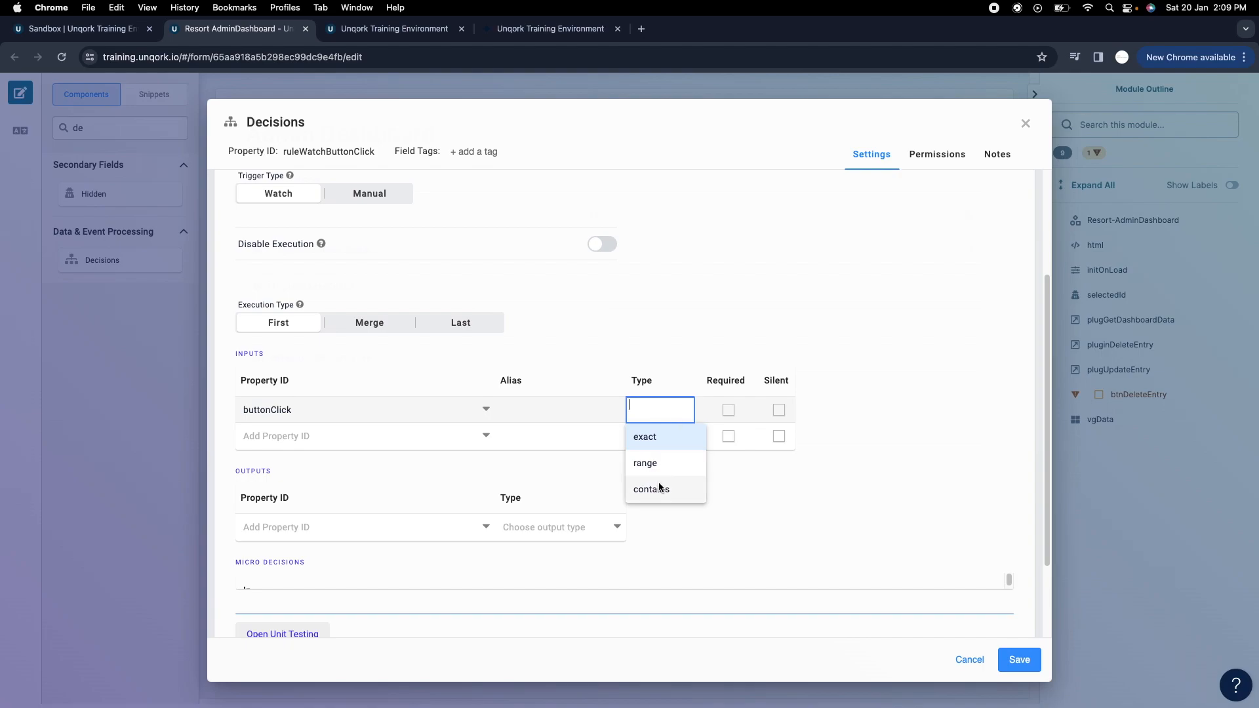
click(664, 488)
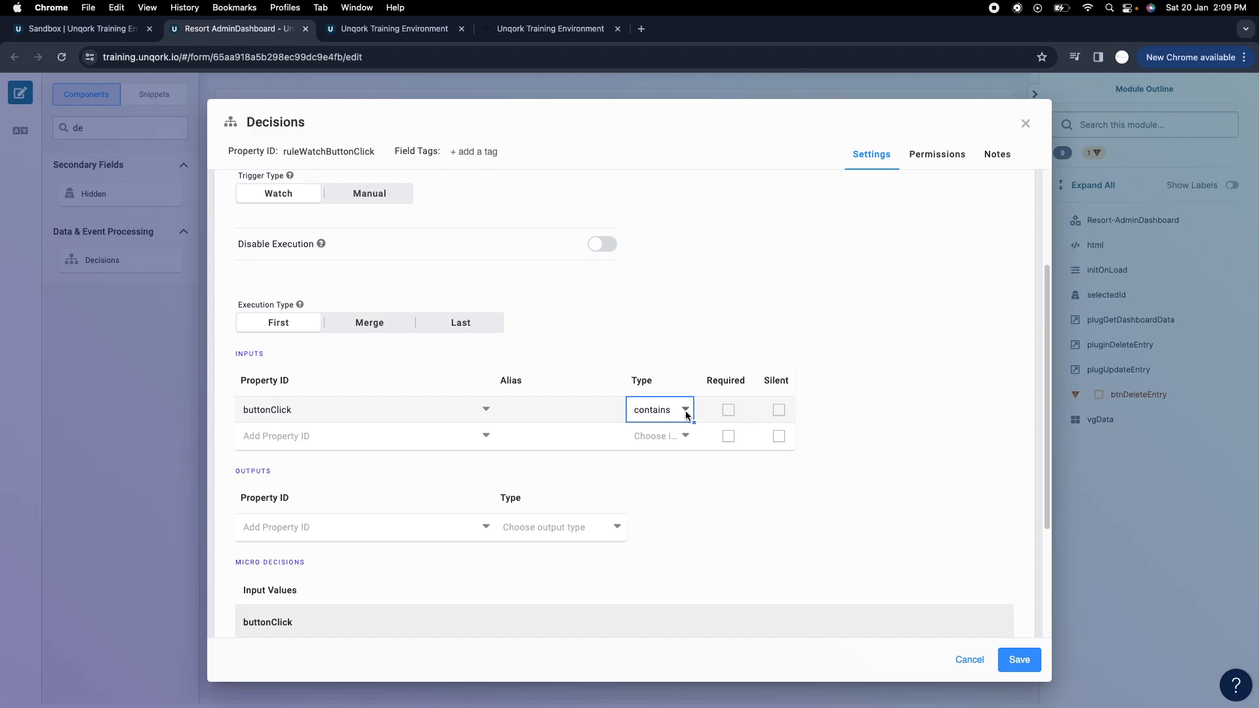
In the preview, clear the console, approve the listed booking, run angular.element('.unqorkio-form').scope().submission and examine the buttonClick value in its data.
click(568, 30)
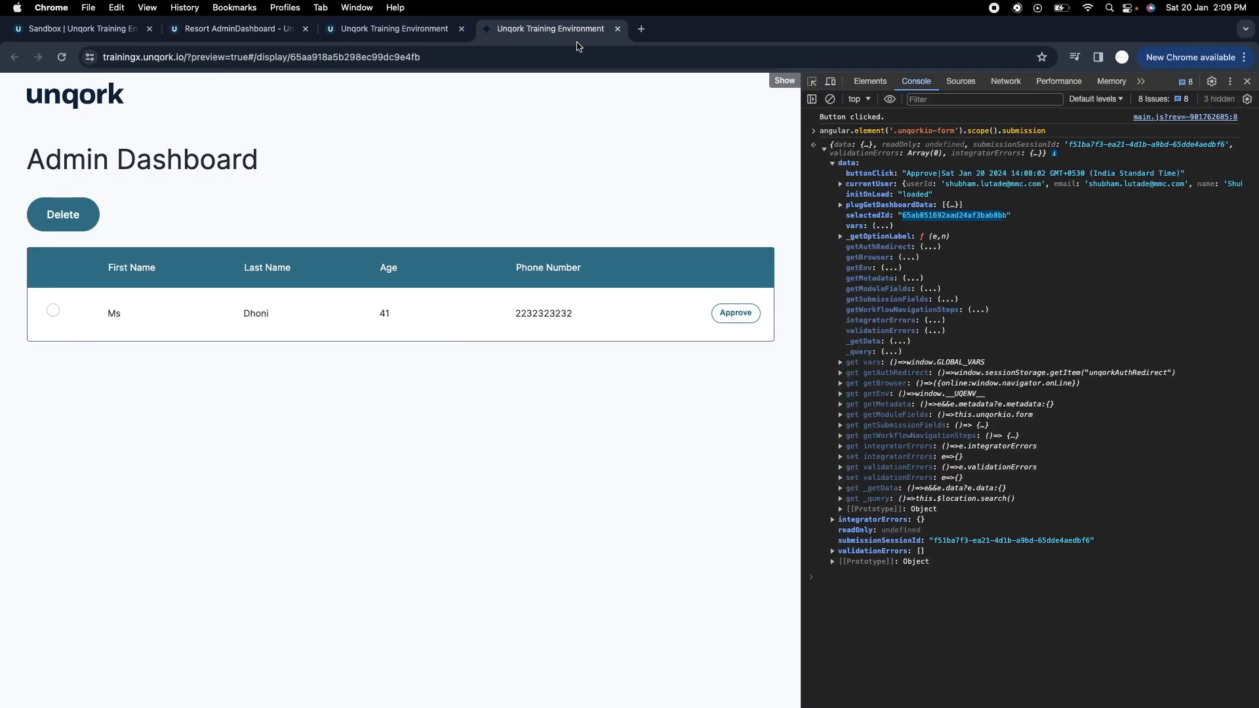
click(830, 99)
click(735, 313)
click(853, 131)
text(angular.element('.unqorkio-form').scope().submission)
key(Return)
click(846, 144)
click(841, 164)
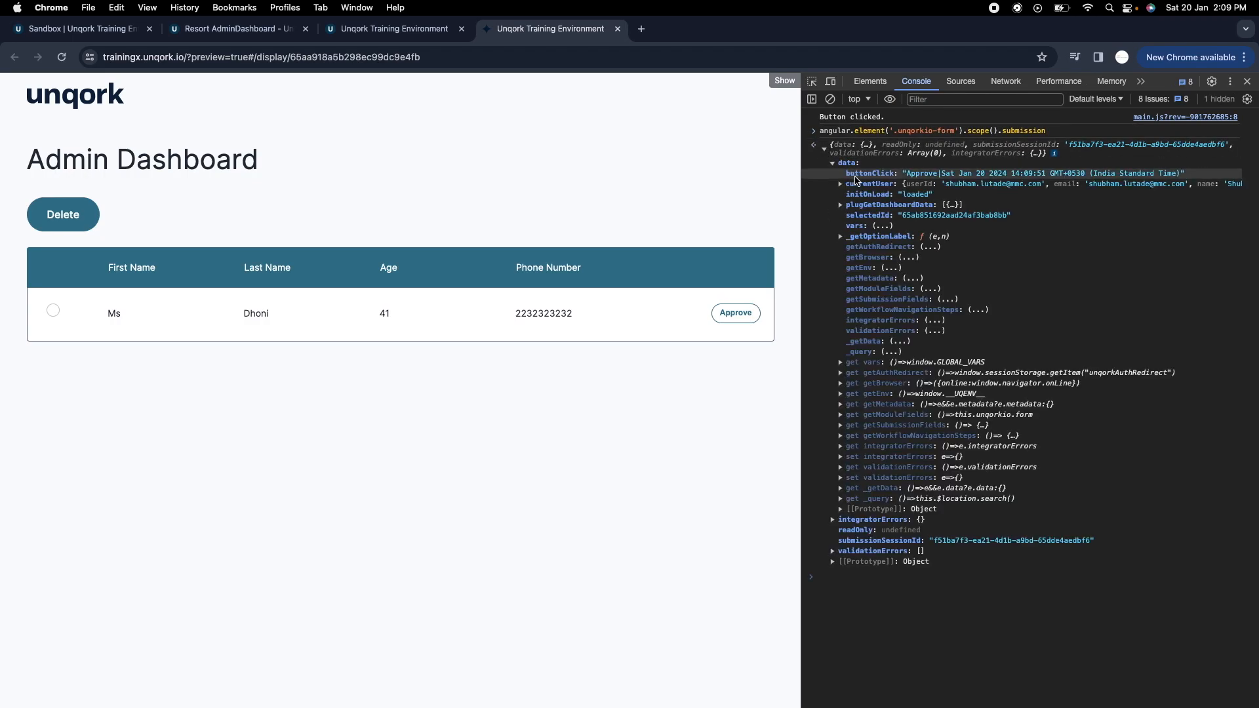
drag(846, 175, 895, 176)
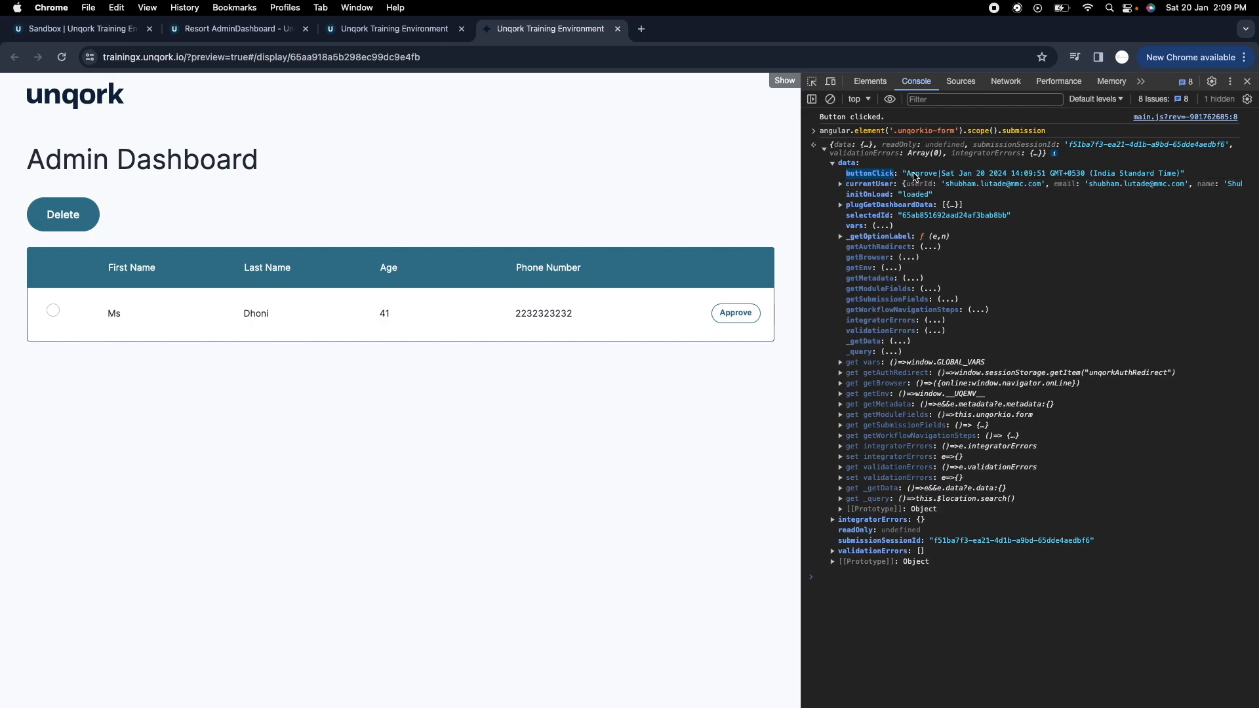
drag(907, 174, 939, 175)
Return to the module editor and save the Decisions component with its buttonClick input.
click(233, 29)
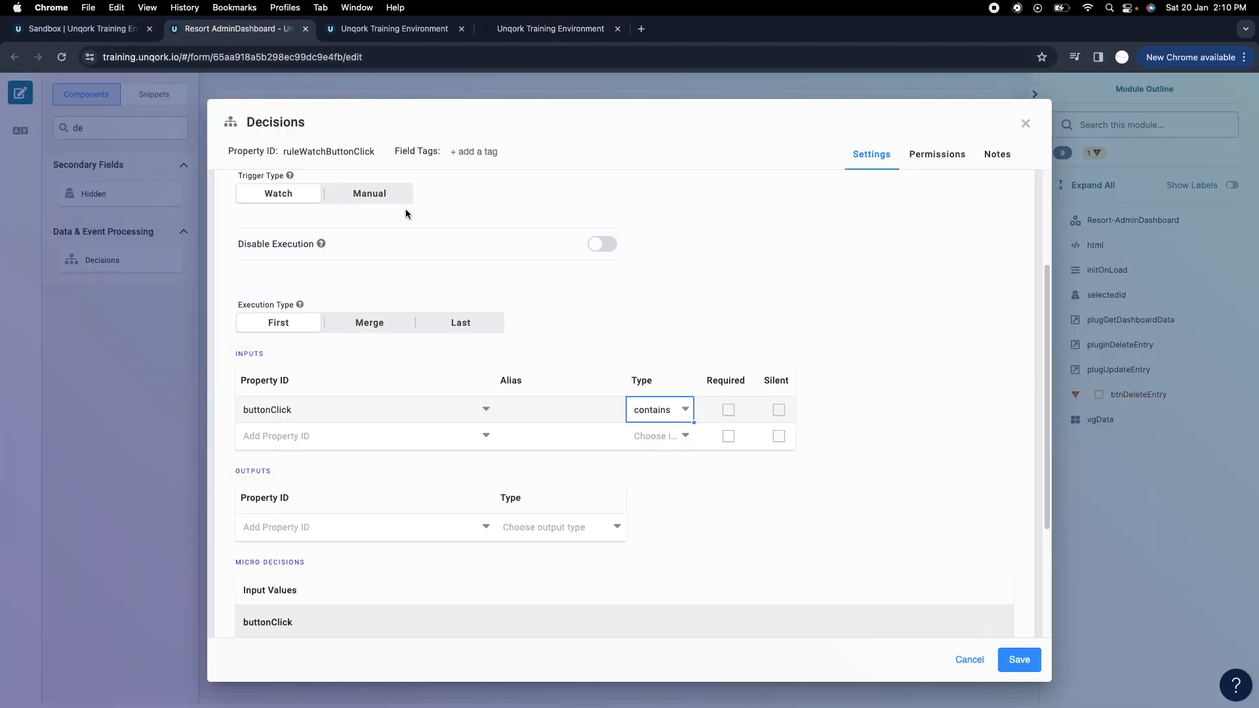
click(394, 29)
click(233, 29)
click(1010, 658)
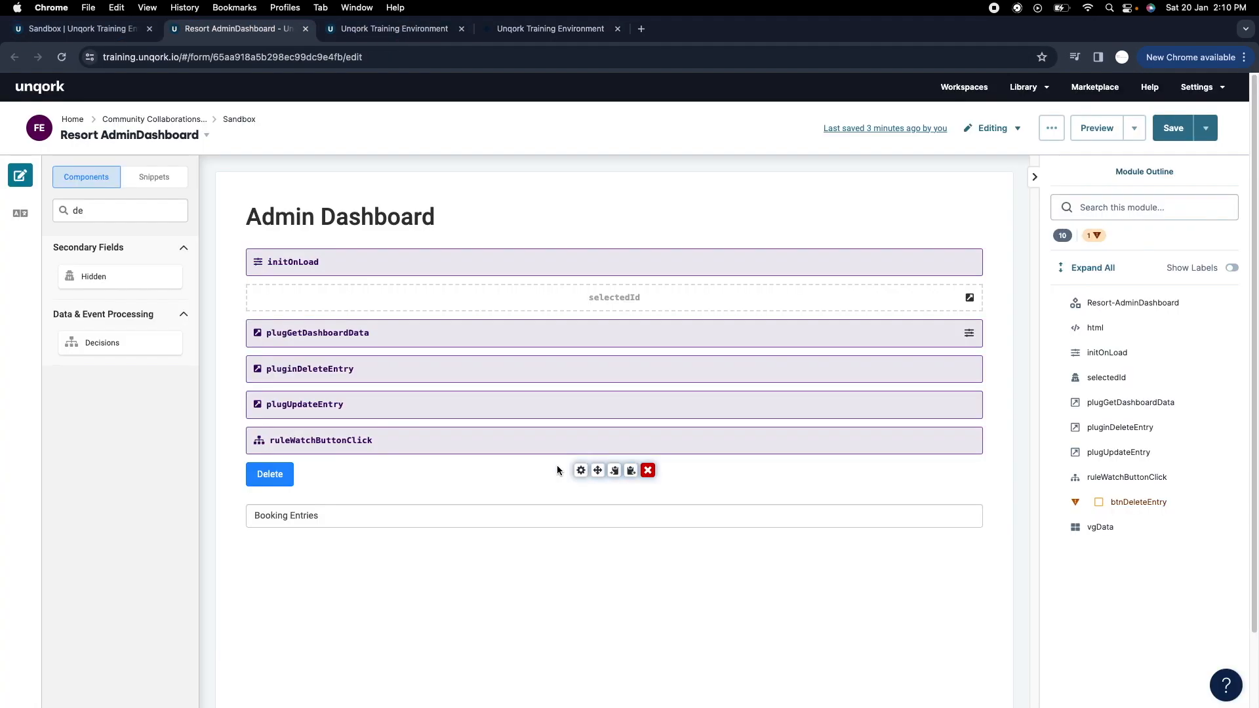
Compare the Booking Entries ViewGrid's action name with the buttonClick value in the preview console, and close the grid settings without changes.
click(581, 512)
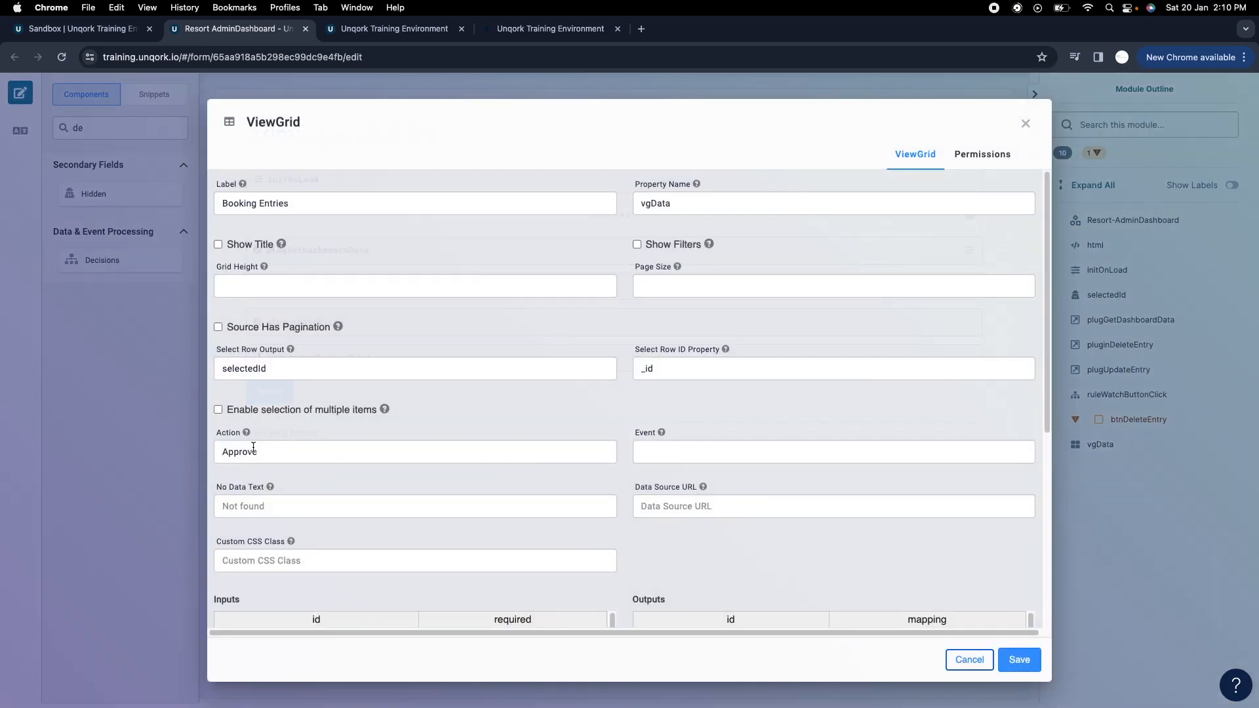
click(550, 29)
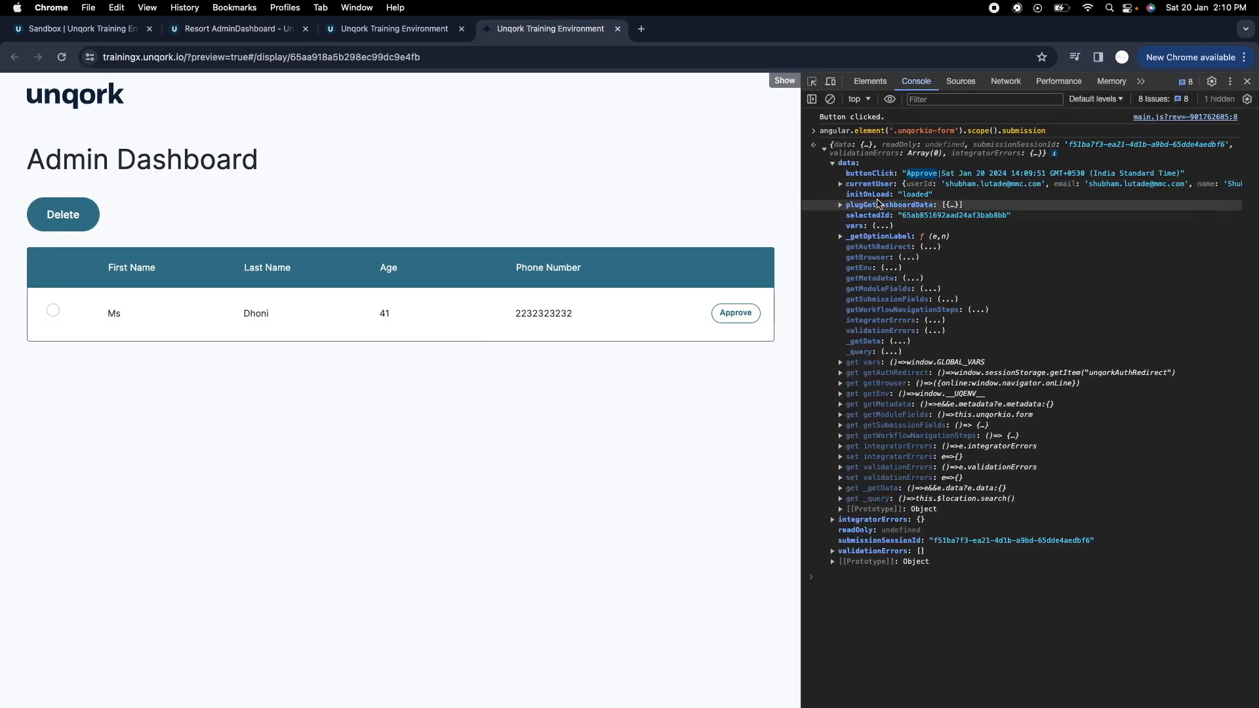
double_click(890, 174)
click(396, 33)
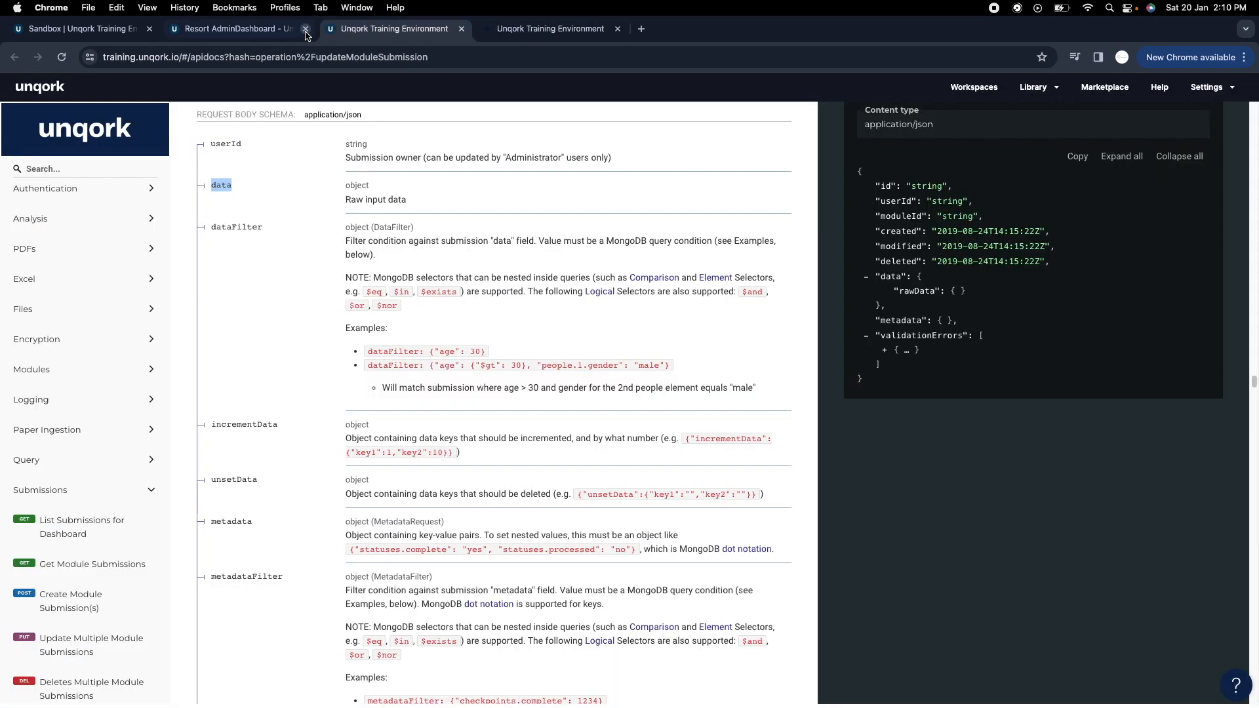
click(292, 33)
scroll(708, 459, down, 5)
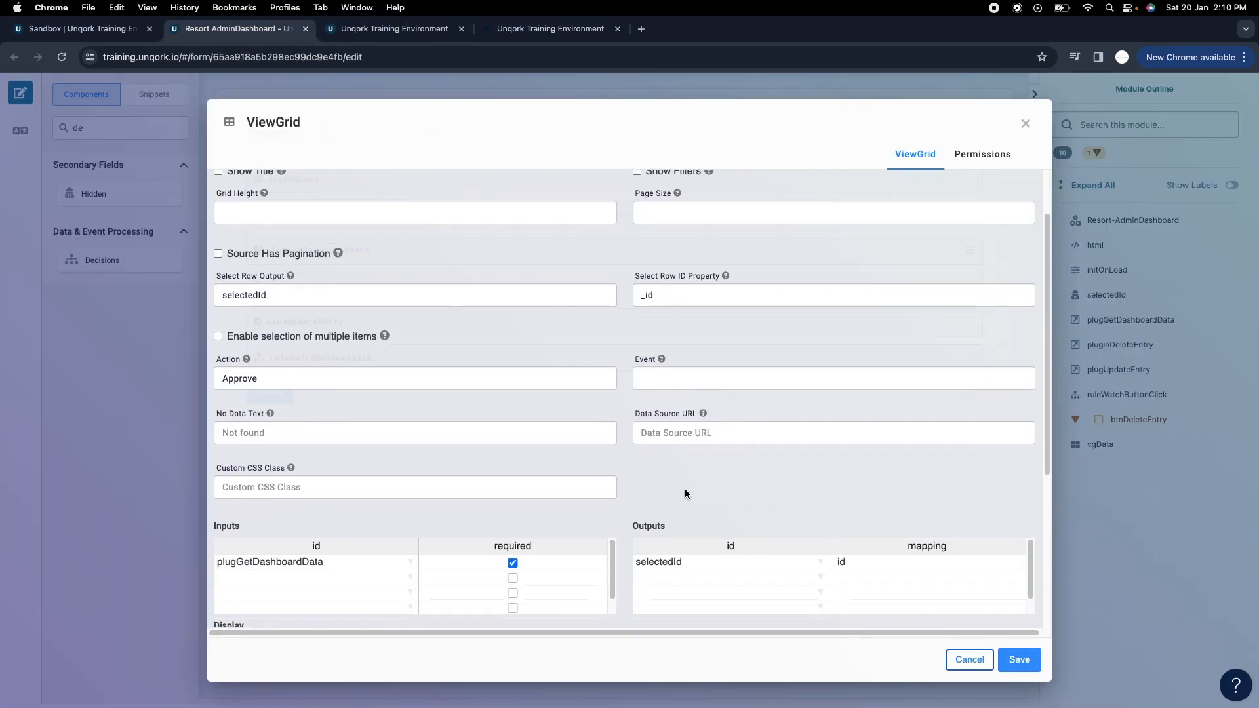
click(1026, 123)
Reopen the ruleWatchButtonClick component and add plugUpdateEntry as an output with the type trigger.
mouse_move(600, 445)
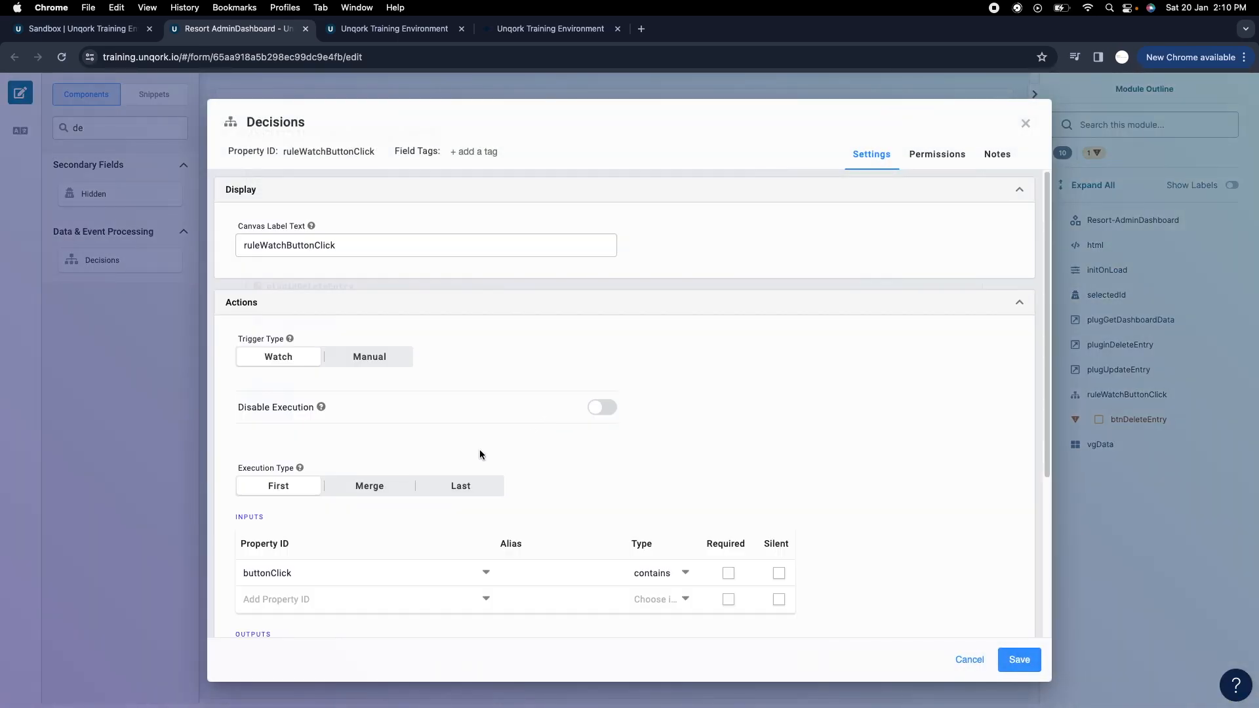
scroll(459, 463, down, 1)
click(297, 553)
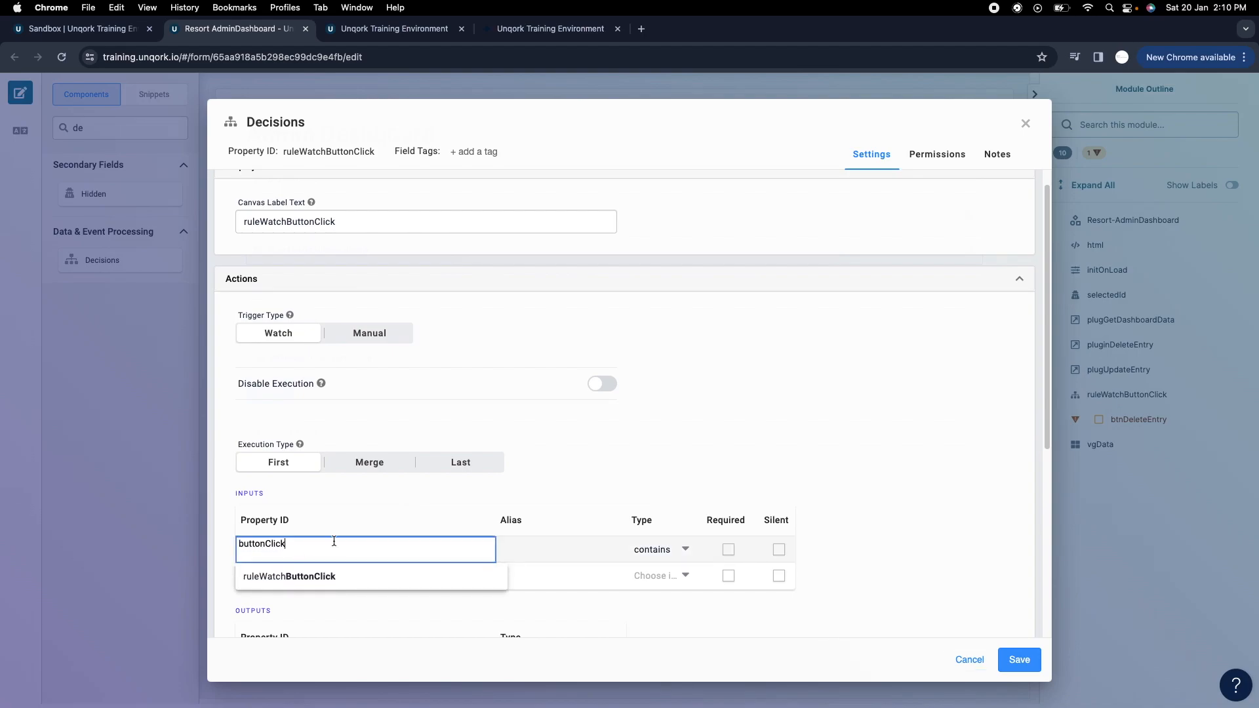
scroll(756, 458, down, 4)
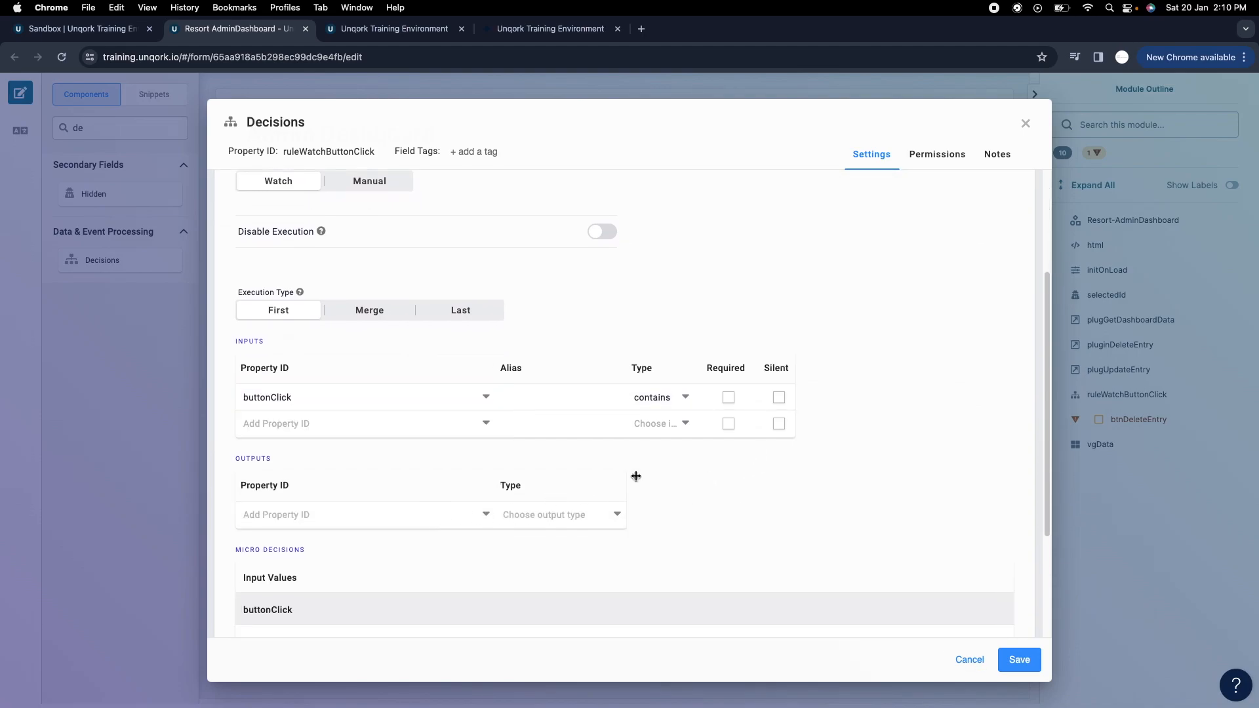
scroll(564, 453, down, 1)
scroll(656, 466, down, 4)
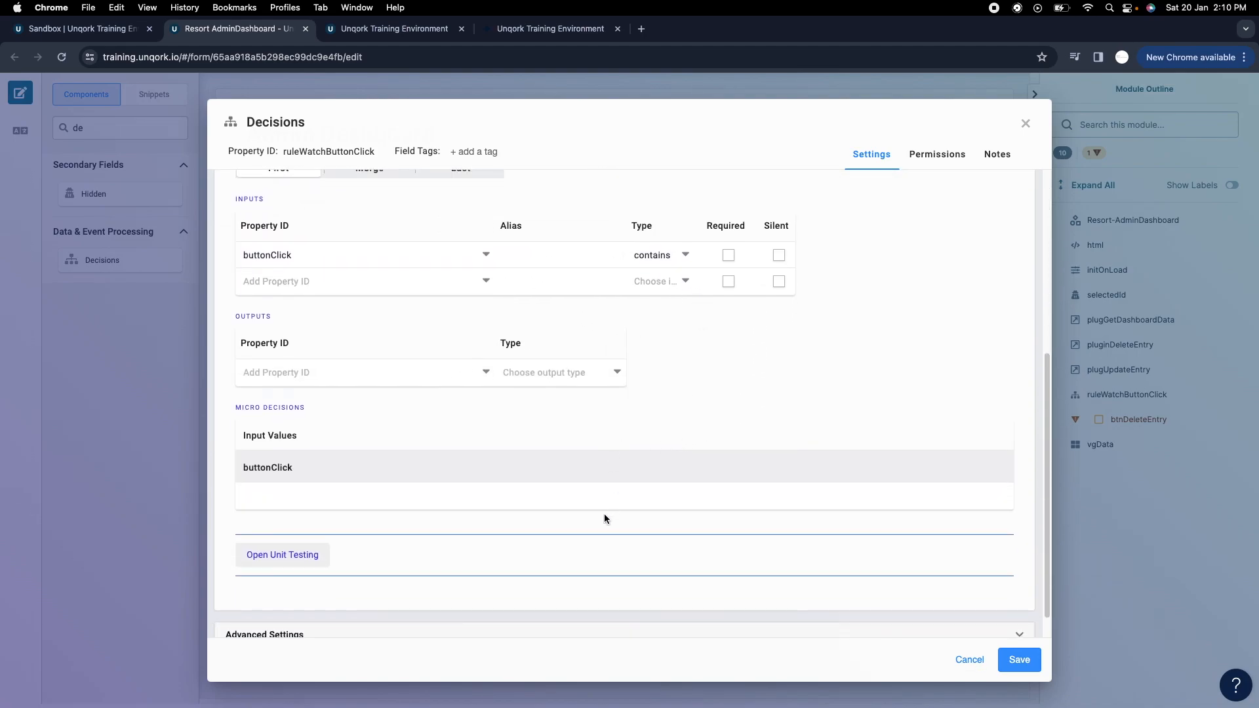
click(337, 369)
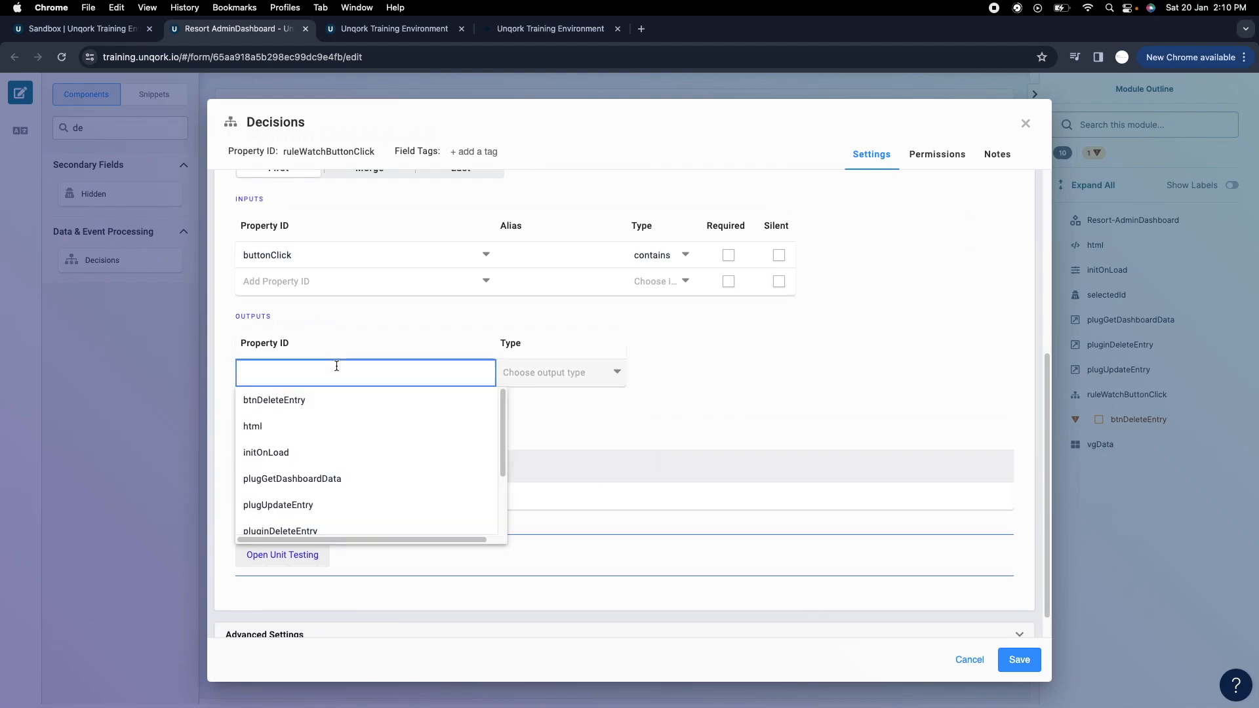
text(pl)
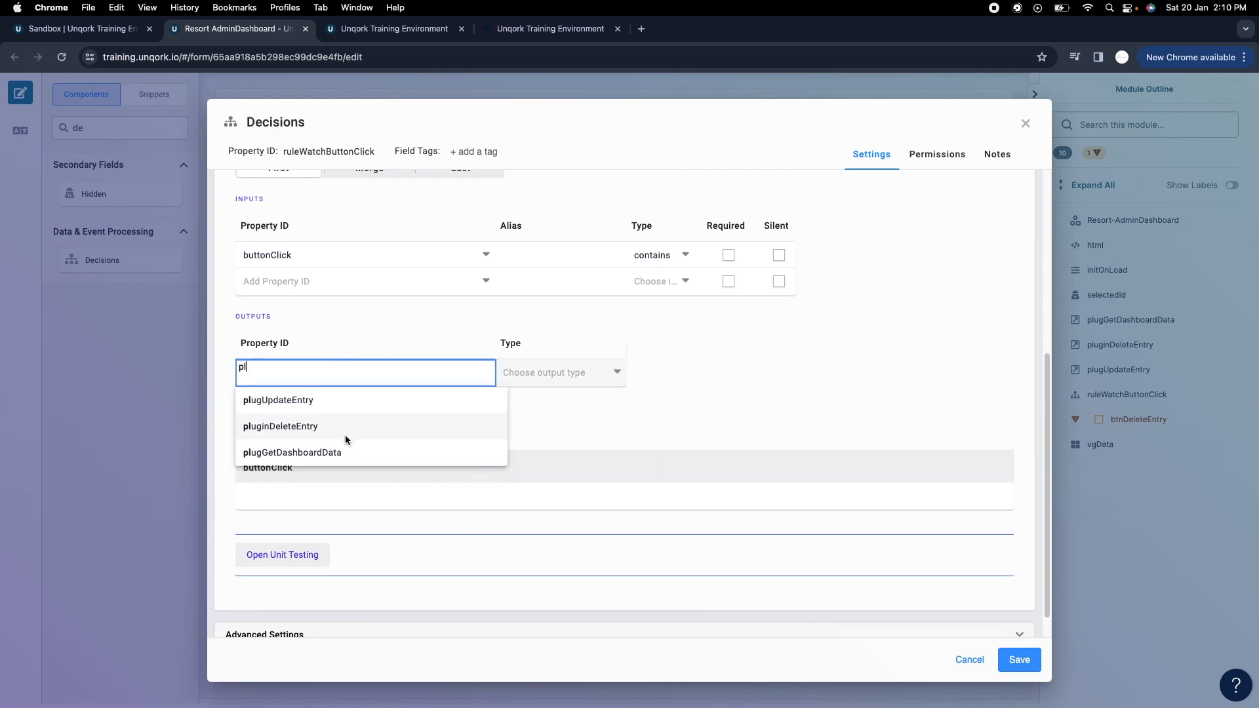
click(304, 402)
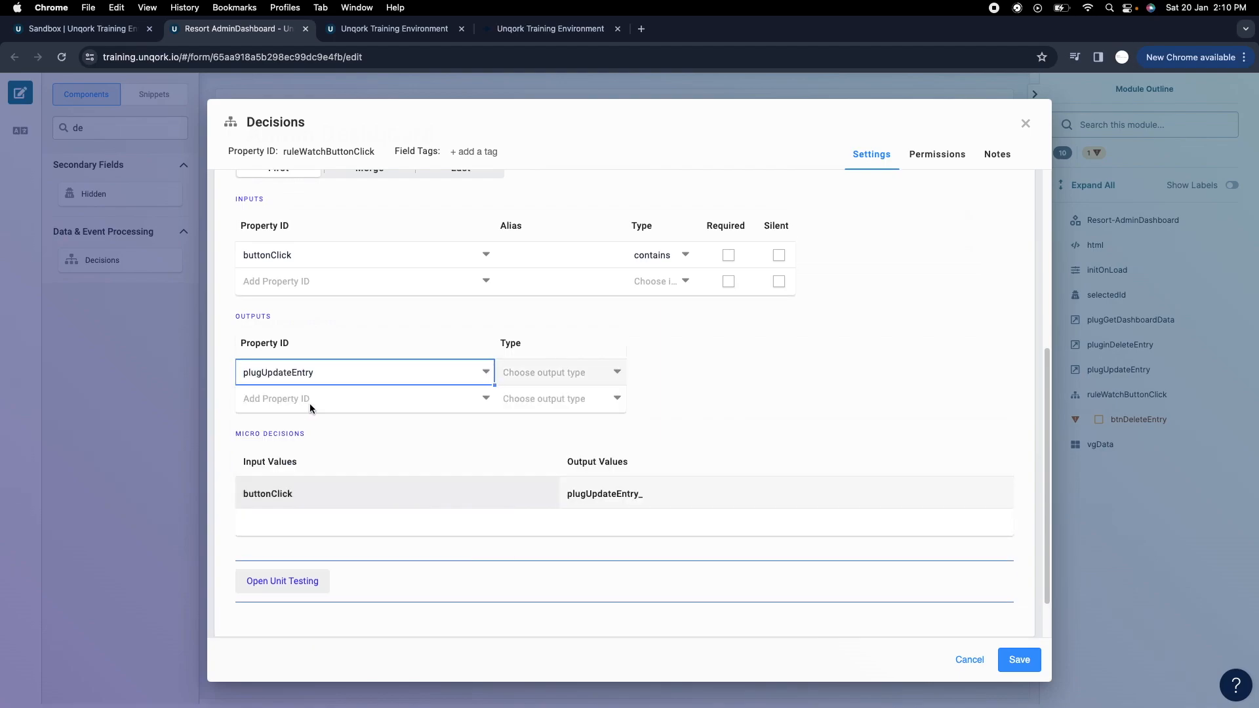
click(617, 372)
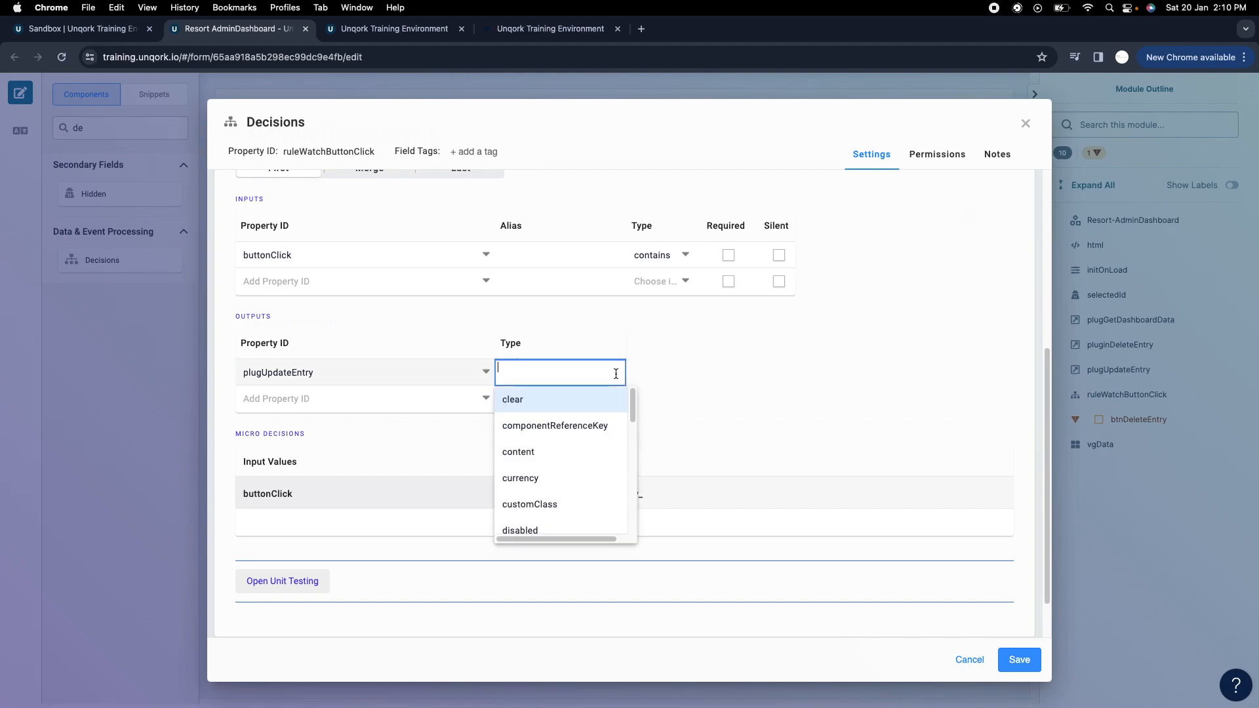
text(trigger)
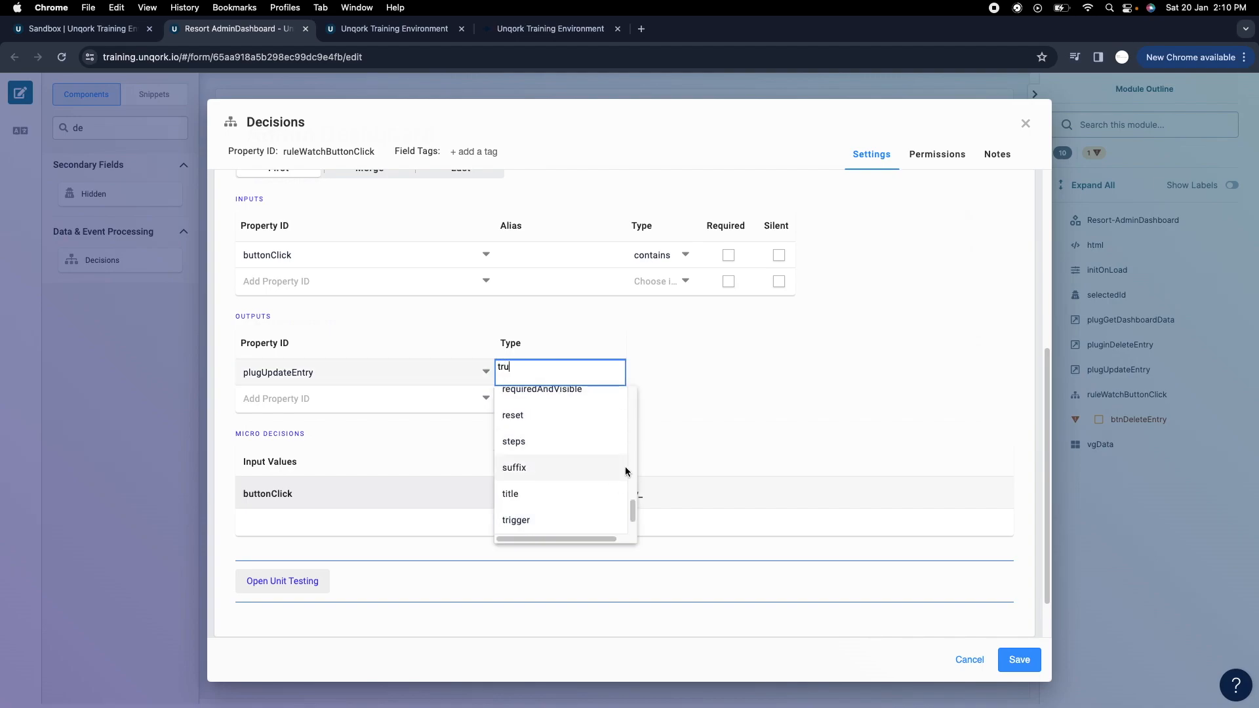
click(558, 520)
Fill in a micro decision row with Approve as the buttonClick input value and GO as the plugUpdateEntry_trigger output value.
click(262, 518)
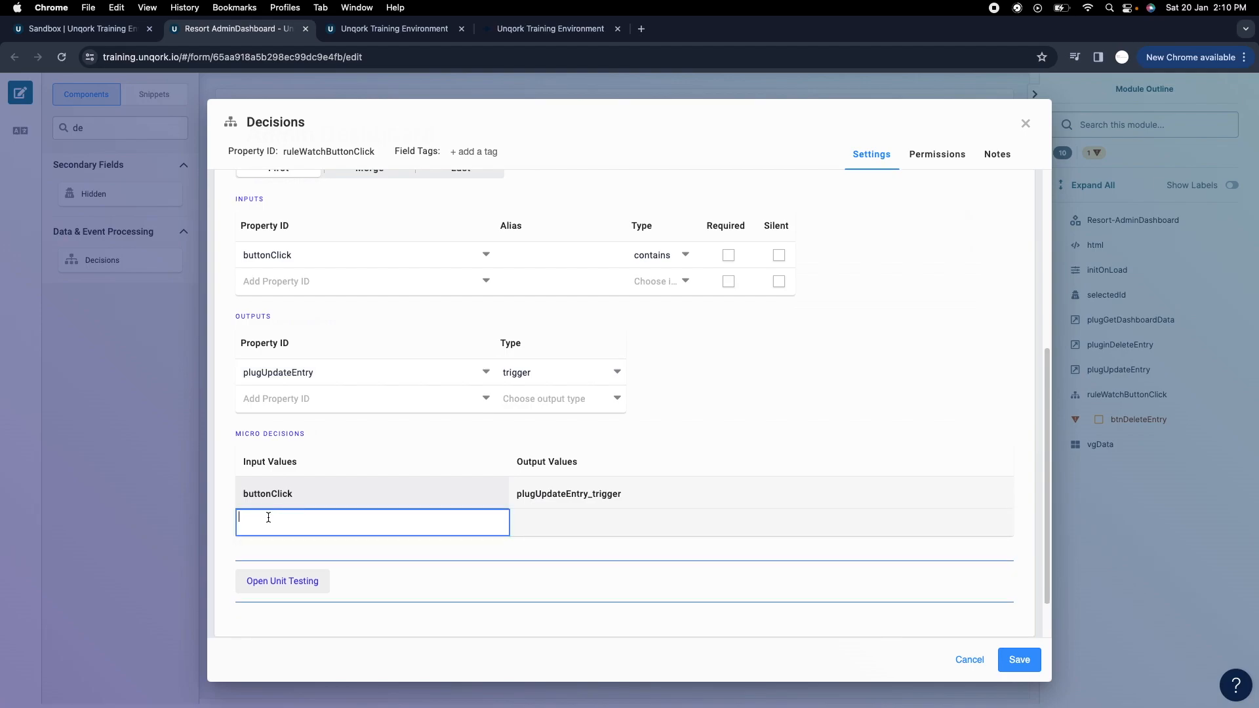
click(640, 513)
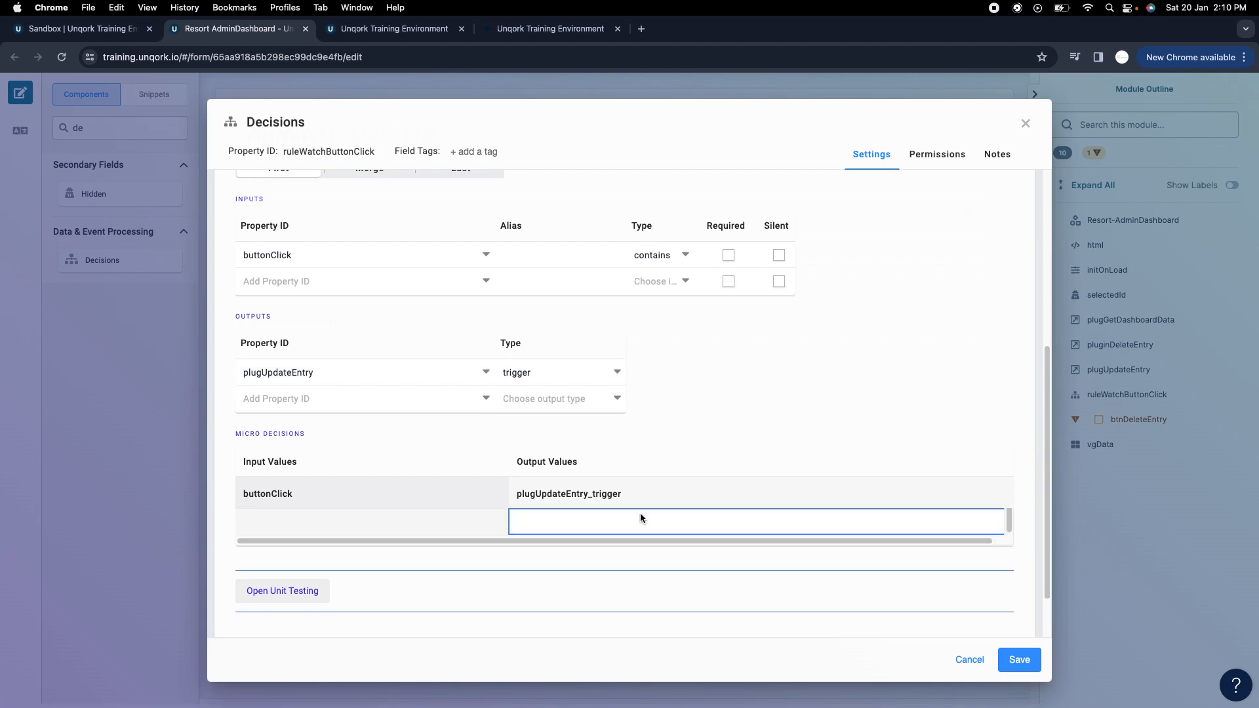
text(GO)
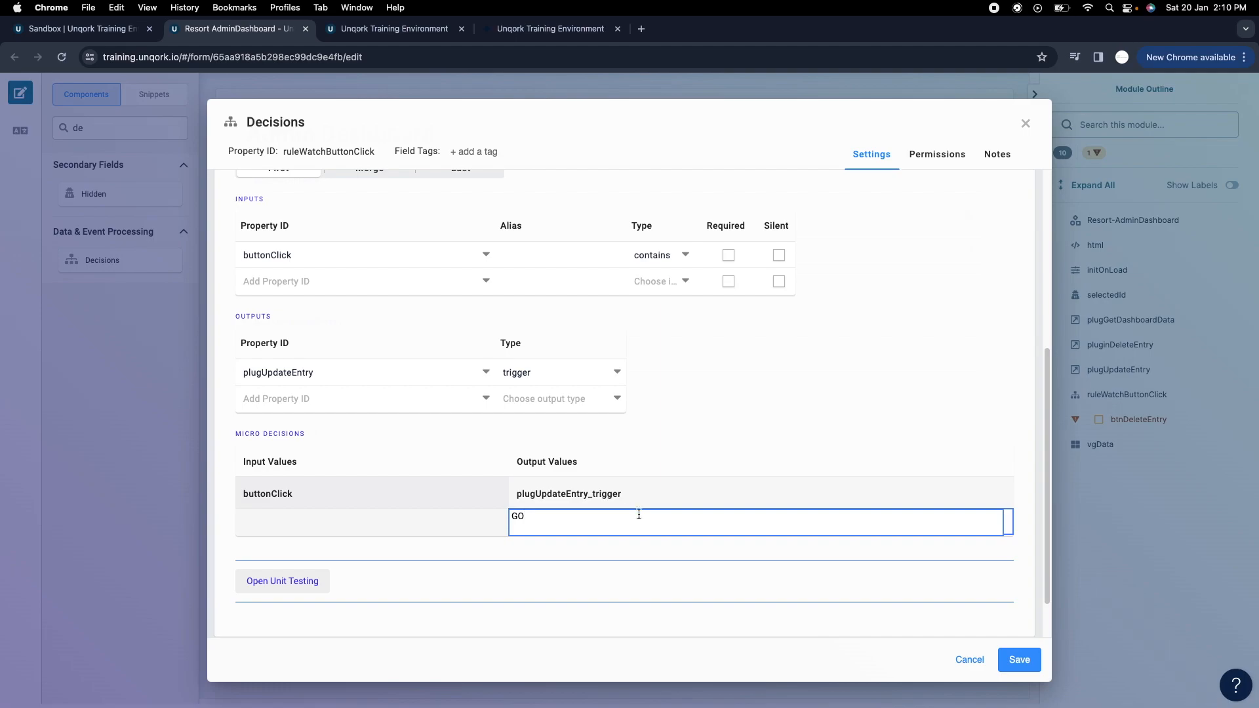
click(356, 523)
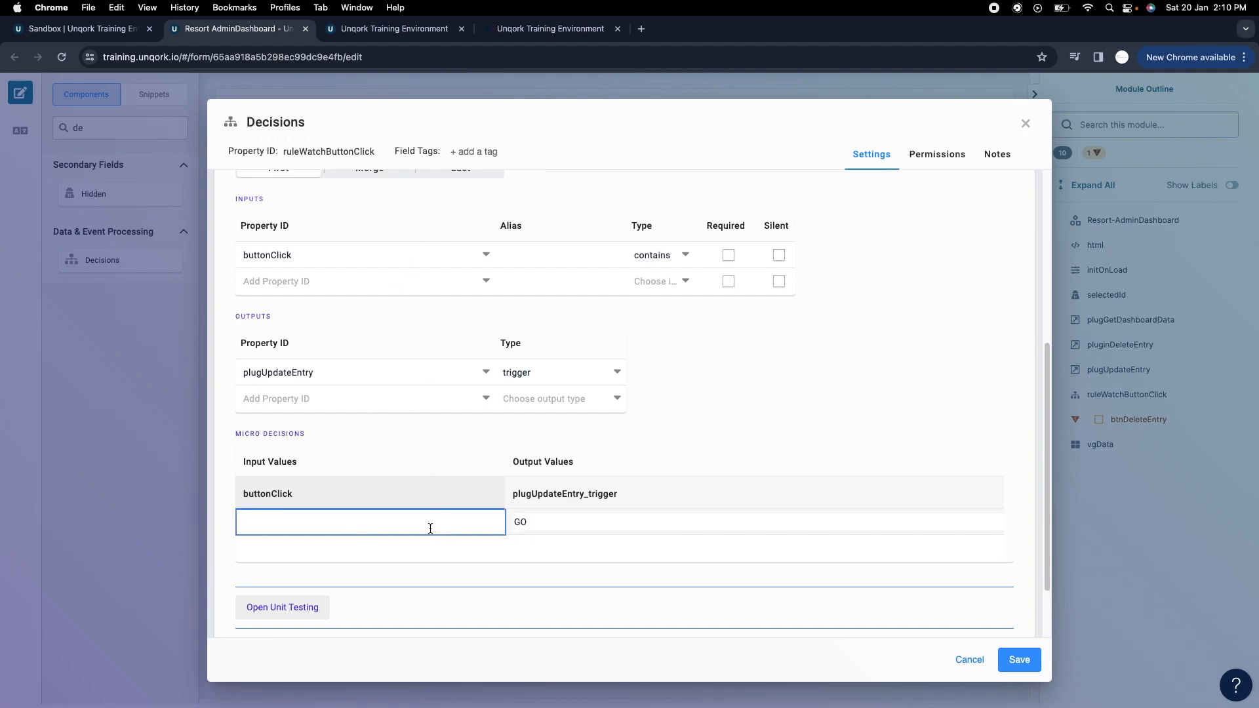
text(Approve)
key(Return)
click(319, 519)
click(565, 524)
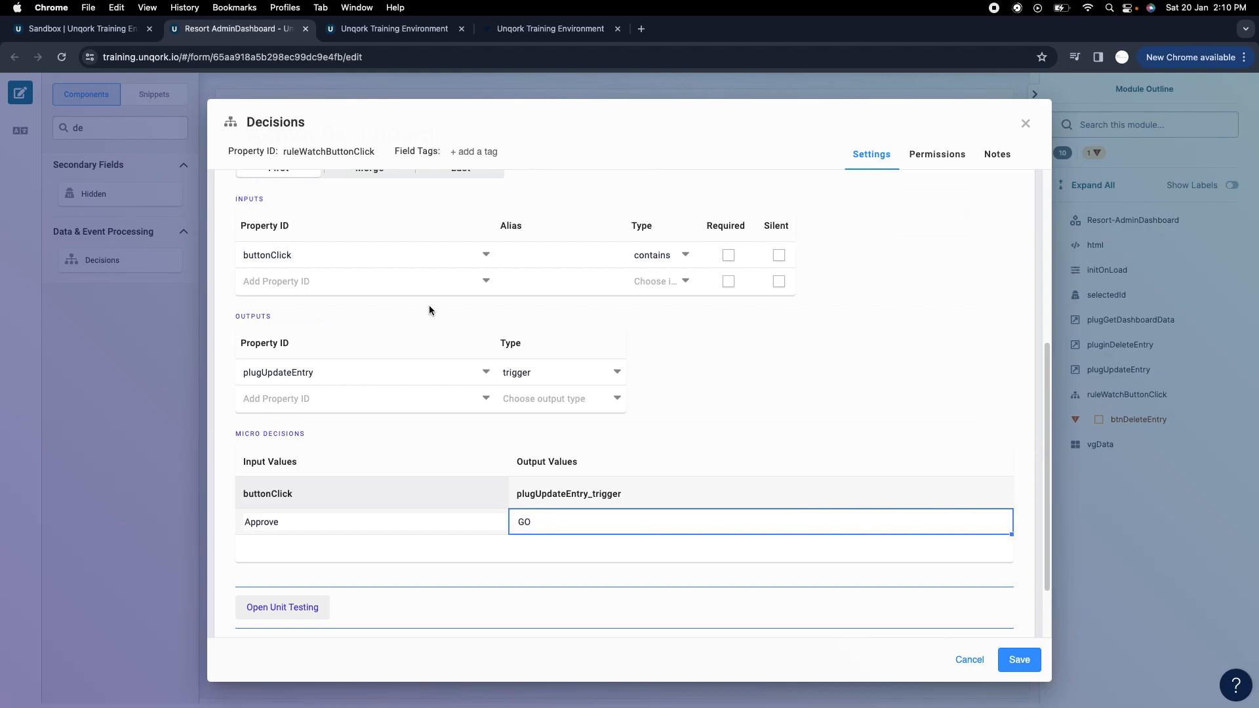
Review the trigger type, inputs, outputs and micro decisions of ruleWatchButtonClick and save the component.
scroll(420, 299, up, 5)
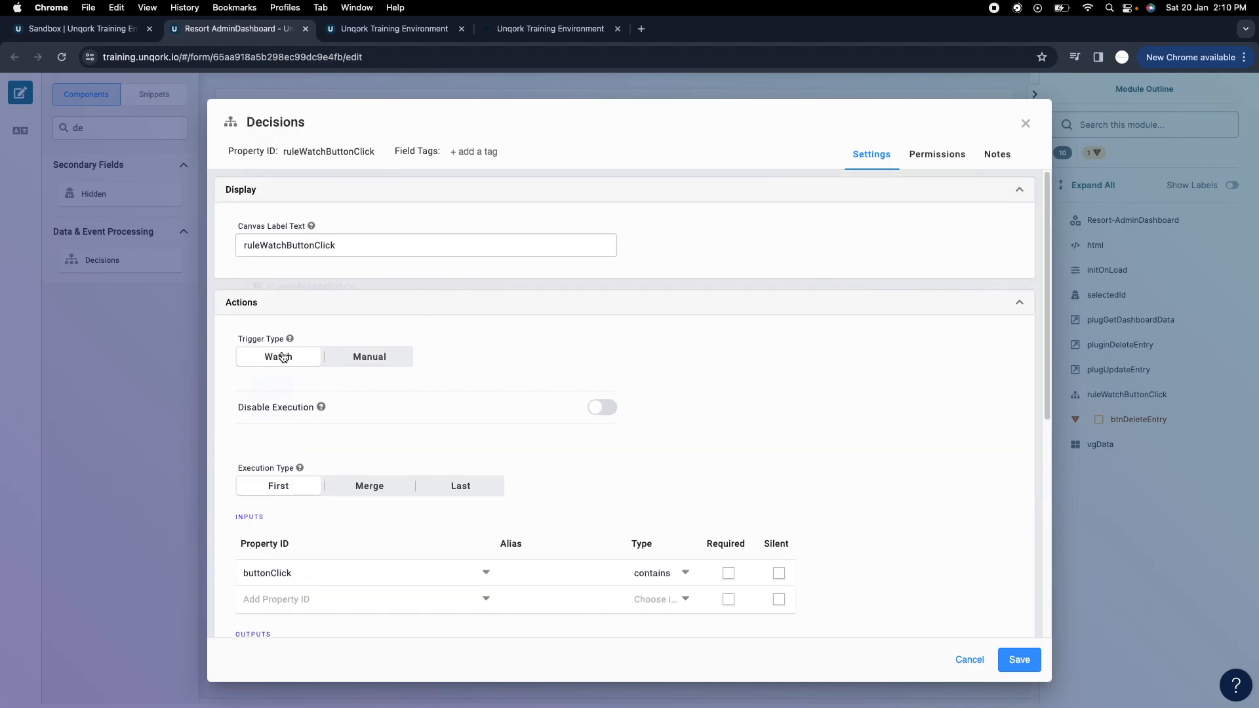
scroll(549, 474, down, 5)
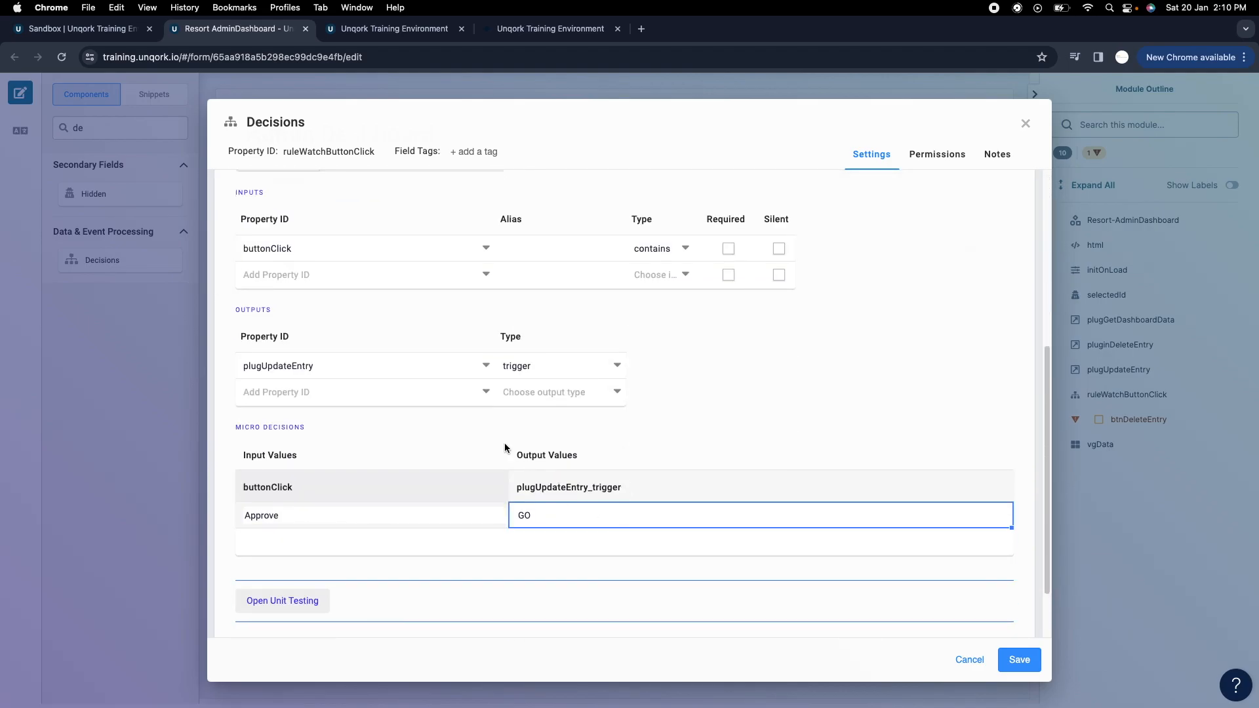
scroll(514, 450, up, 5)
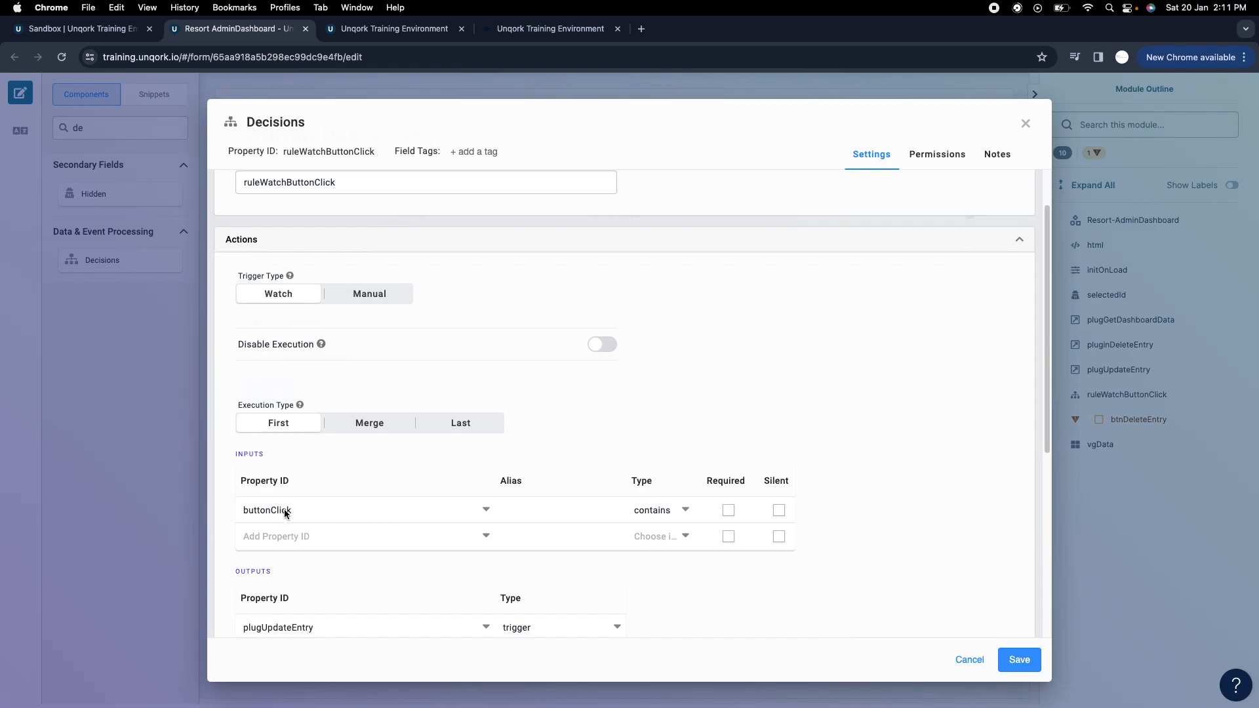
click(1019, 660)
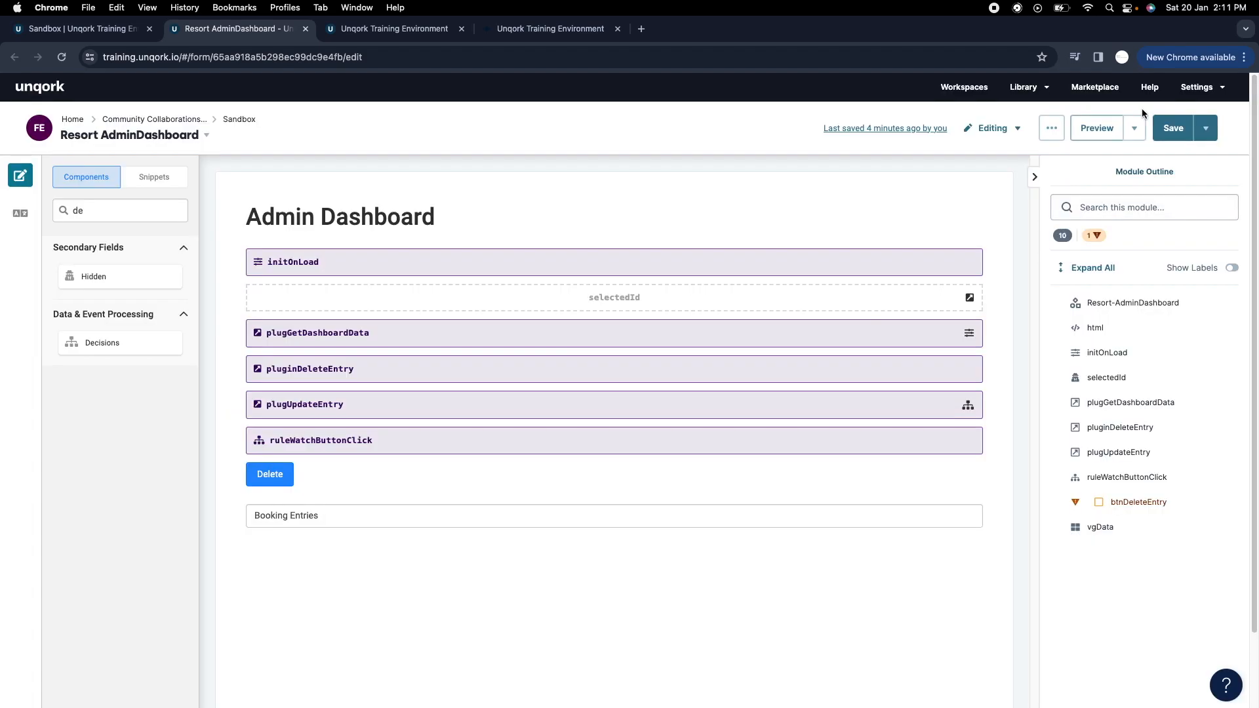
Save the Resort AdminDashboard module, reload its preview and clear the browser console.
click(1158, 131)
click(564, 29)
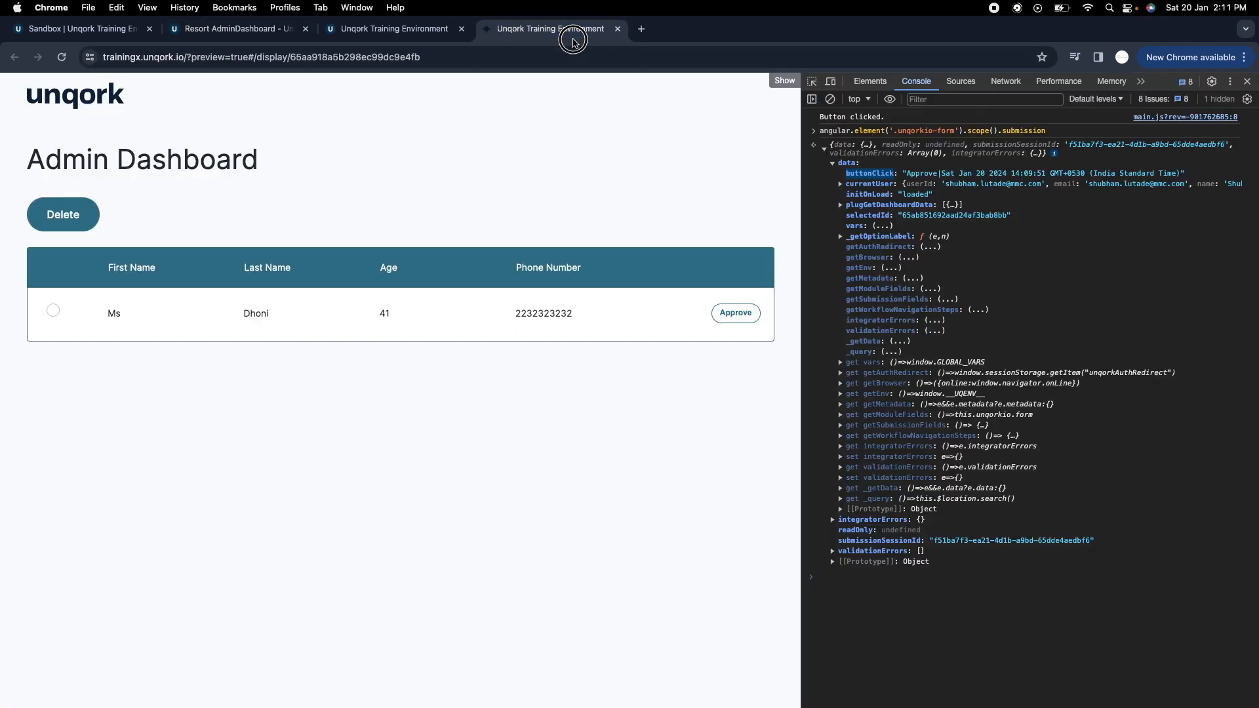
click(61, 58)
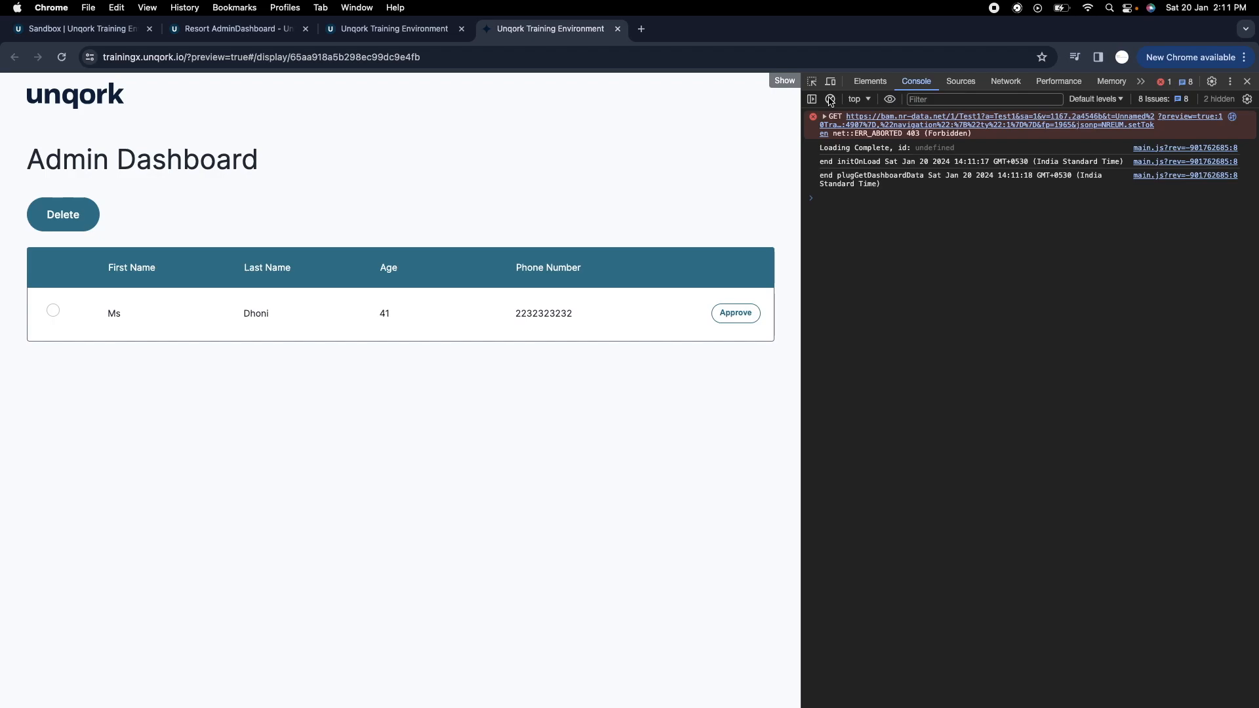
click(830, 99)
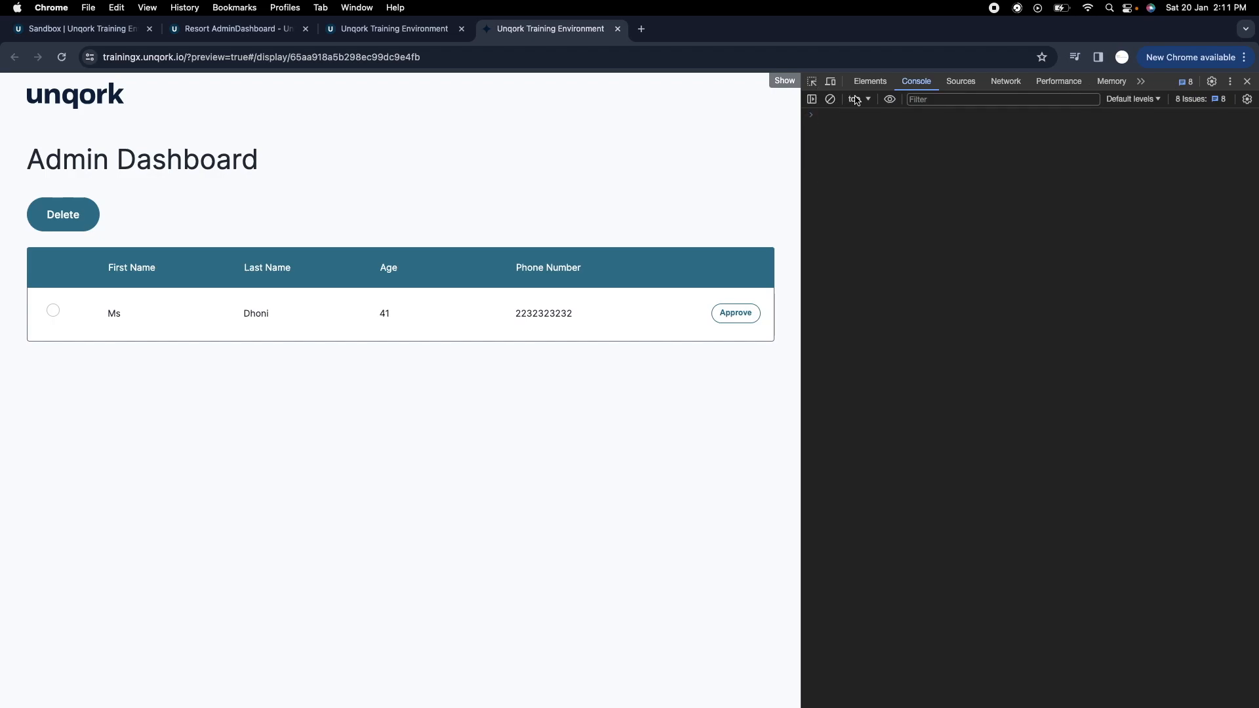
Approve the booking entry with an empty network log, and inspect the console output and the update request's payload.
click(1005, 81)
click(831, 99)
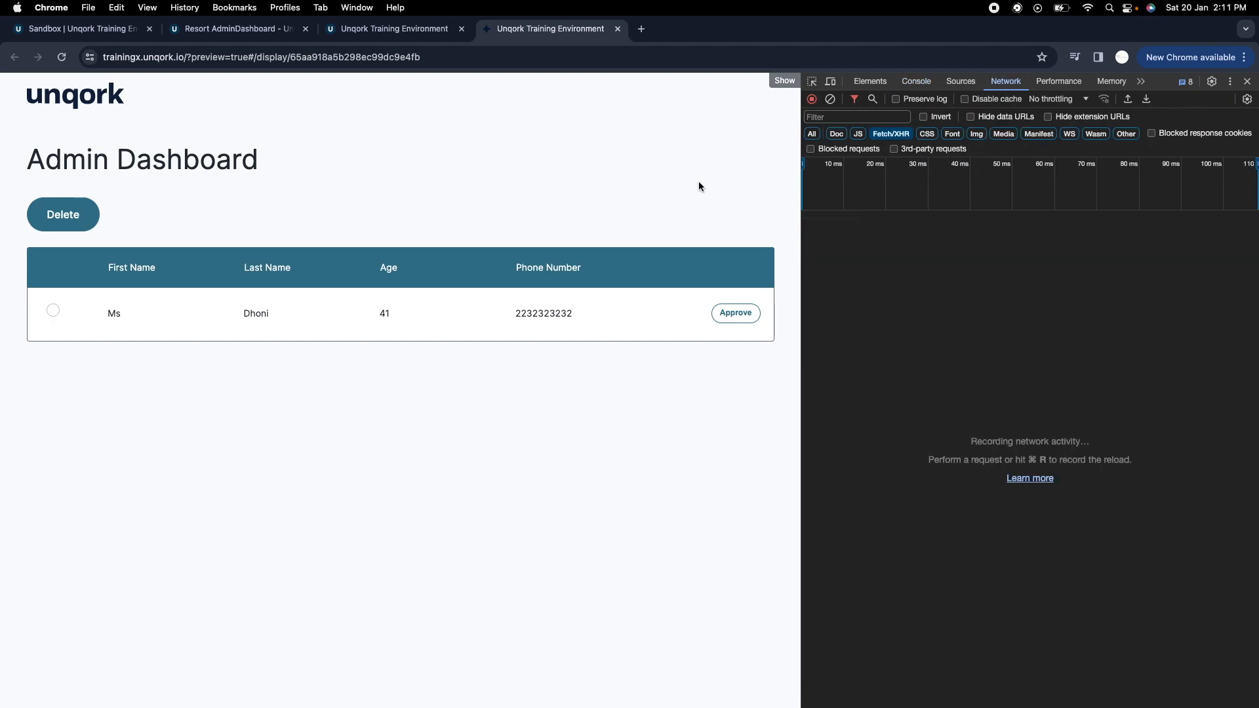
click(746, 314)
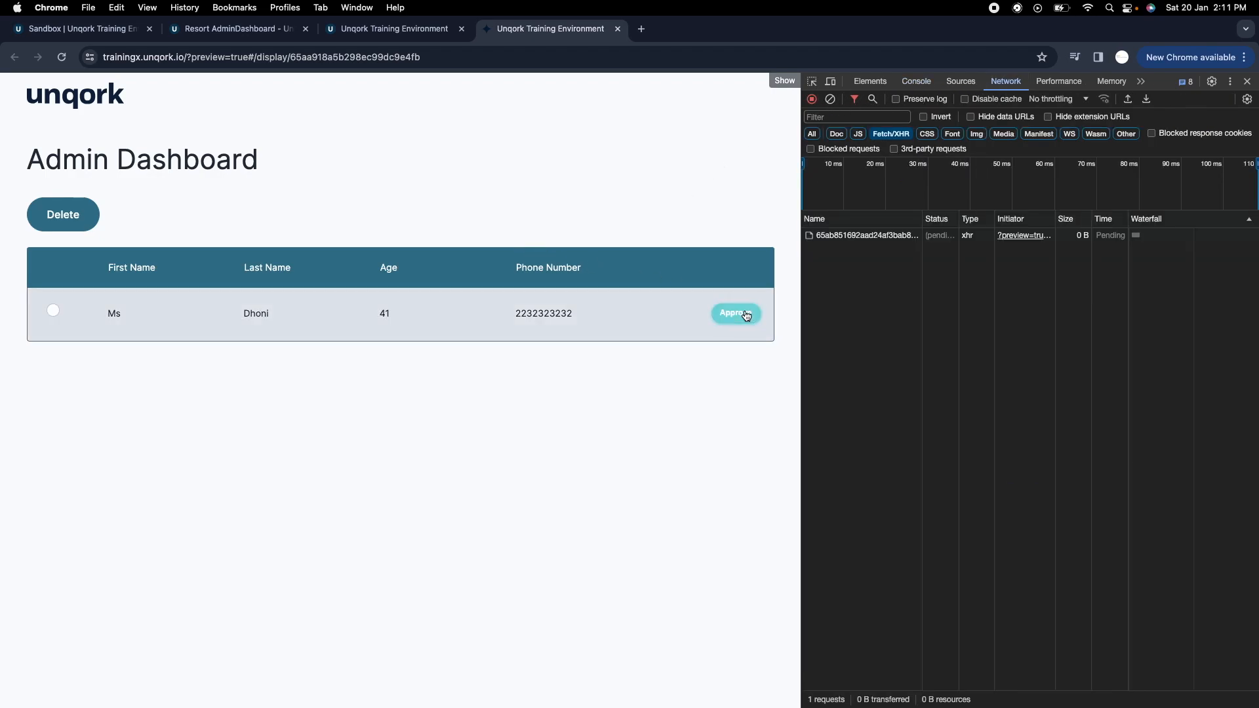
click(916, 80)
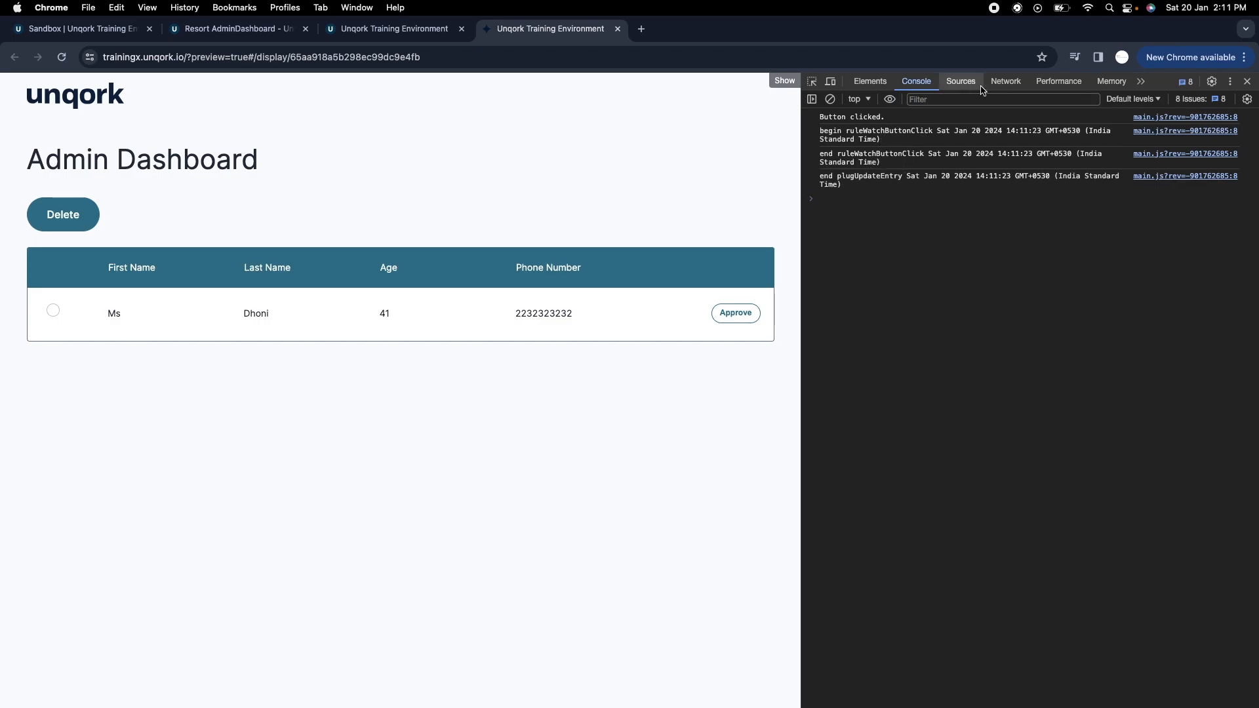
click(1005, 80)
click(832, 235)
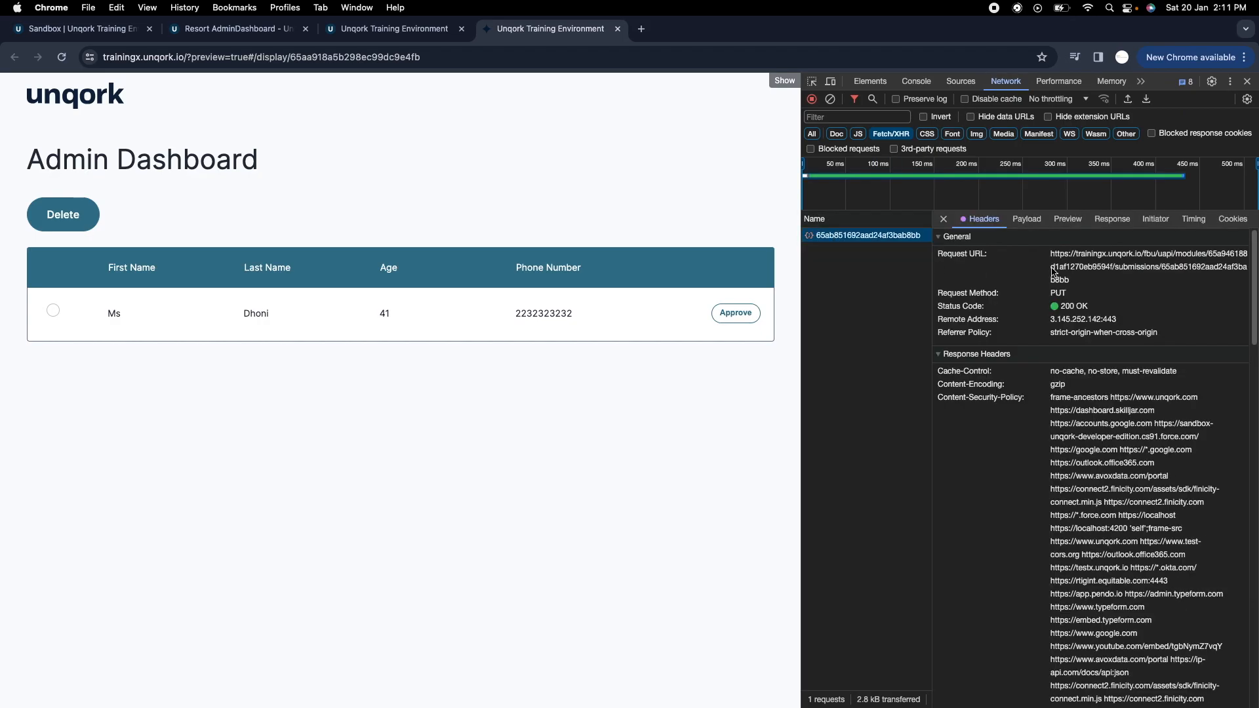
click(1026, 218)
click(962, 266)
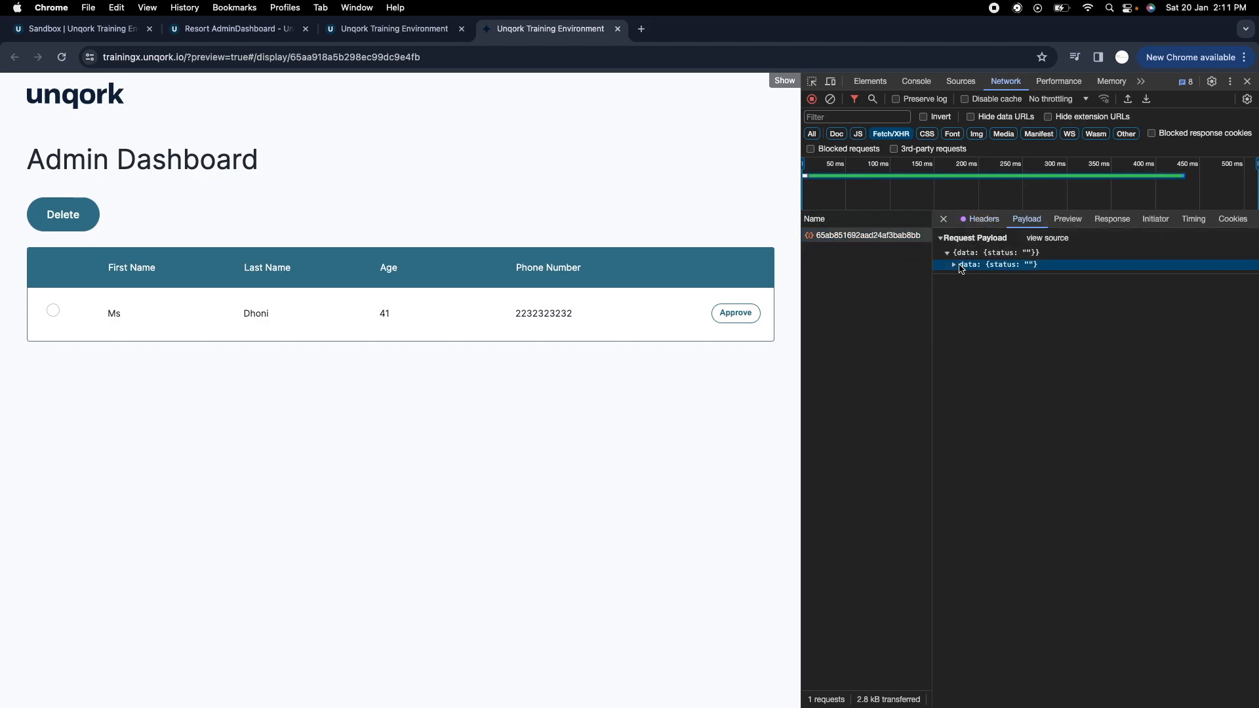
click(954, 265)
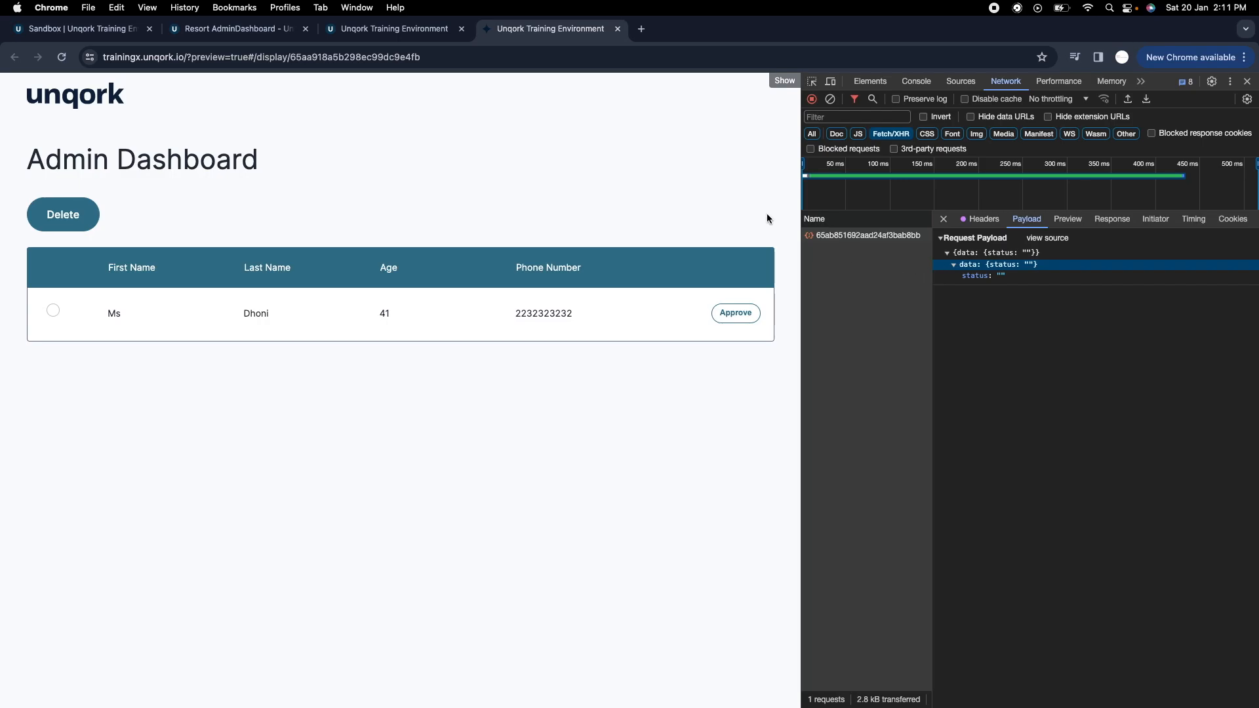
In the module editor, correct the quotation marks of plugUpdateEntry's data.status input to read 'Approved', and save the component.
click(236, 29)
click(384, 28)
click(269, 29)
mouse_move(581, 514)
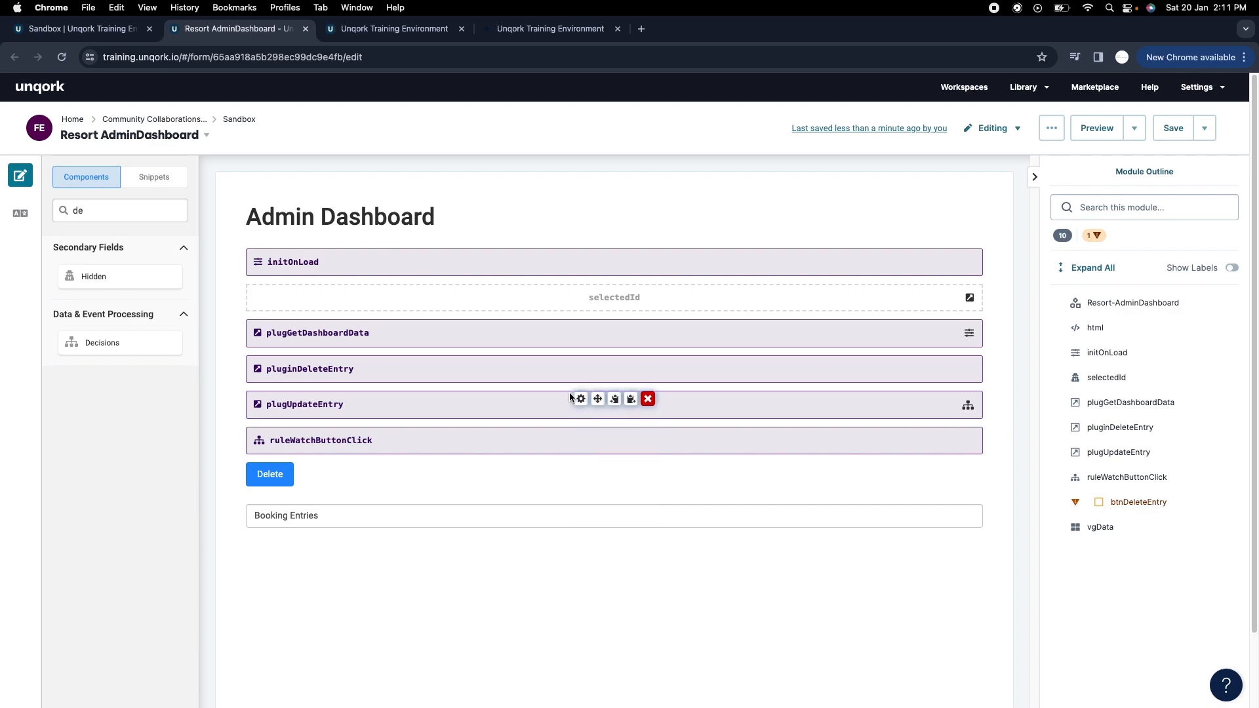
mouse_move(582, 441)
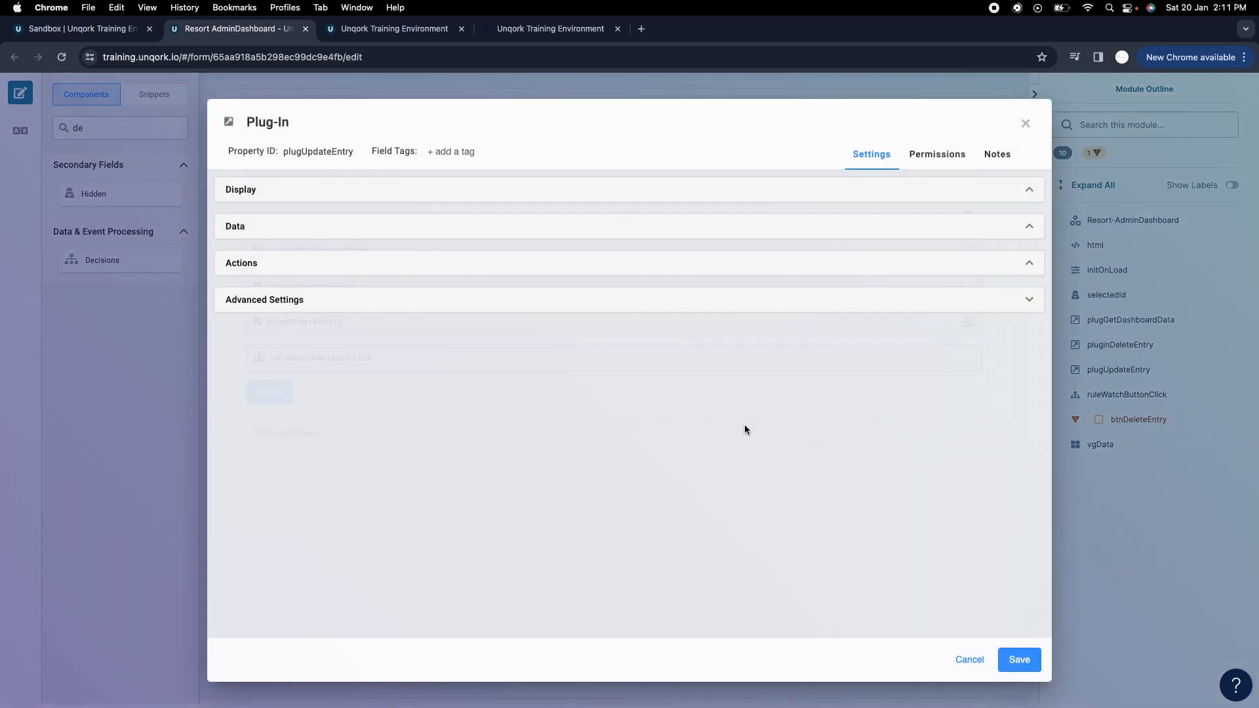
scroll(745, 426, down, 7)
click(361, 521)
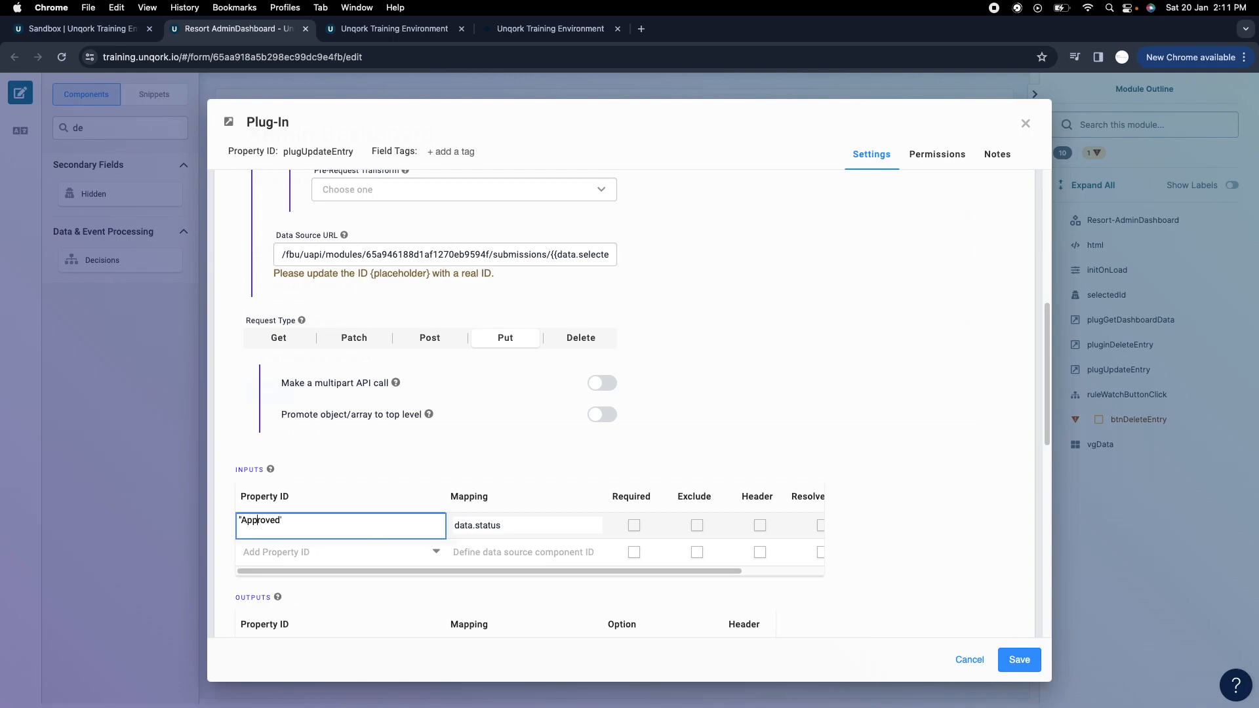
text(')
key(BackSpace)
click(1020, 660)
Save the dashboard module again and refresh its preview, clearing the recorded network requests.
click(1163, 129)
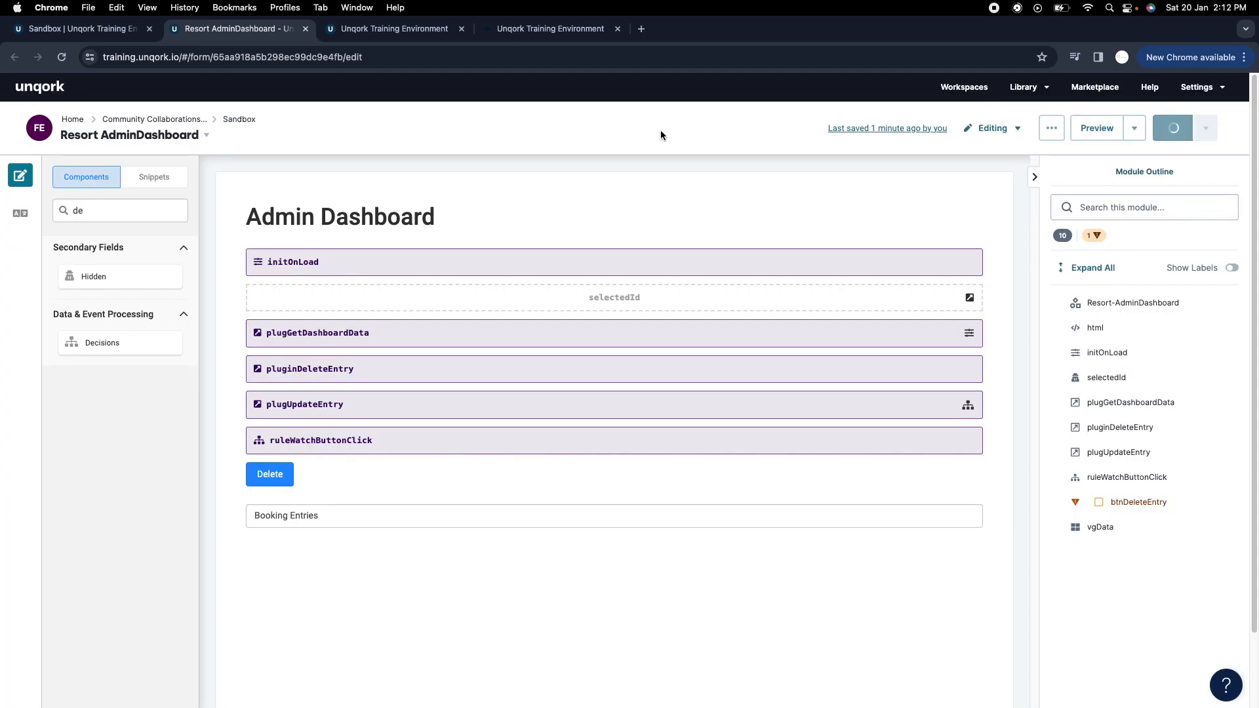
click(425, 35)
click(511, 29)
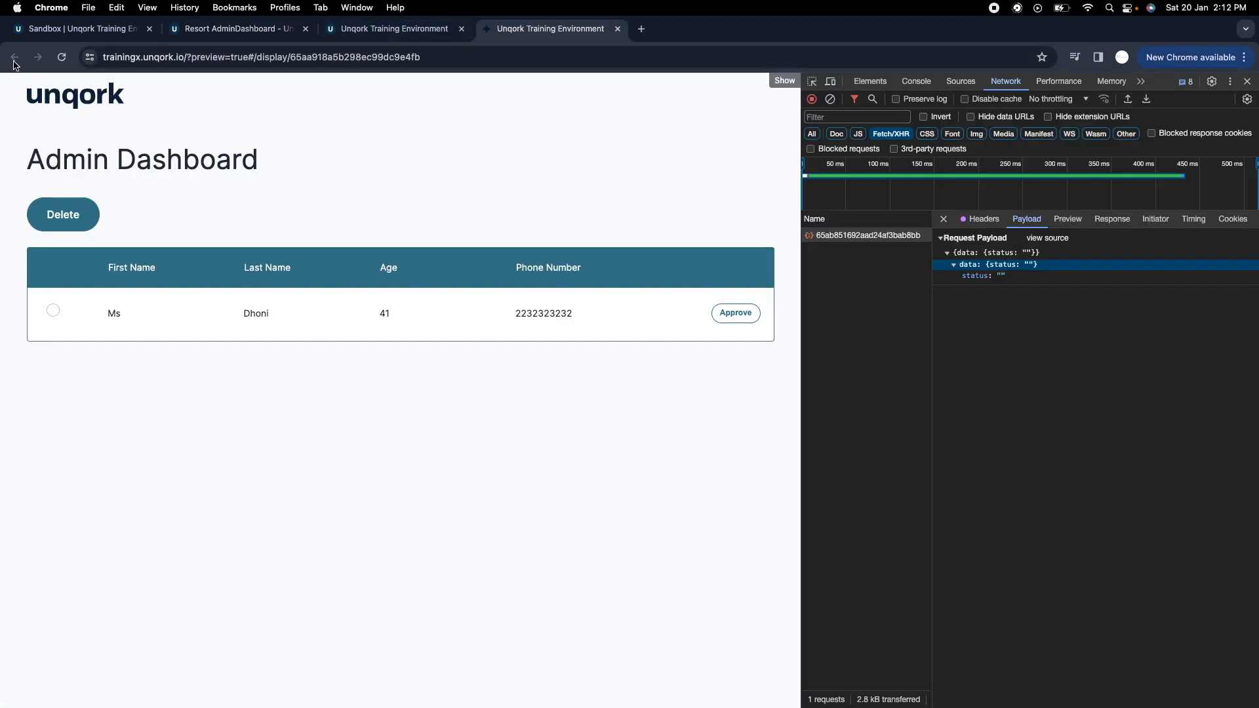
click(61, 57)
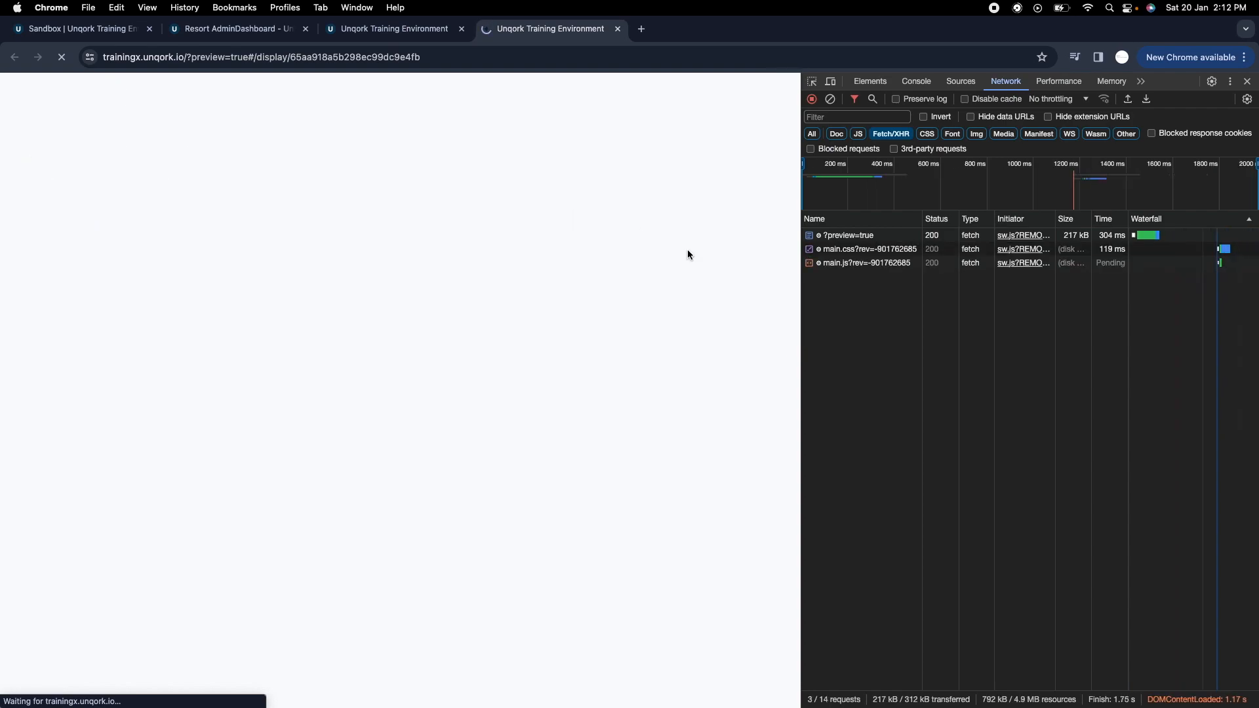
click(831, 100)
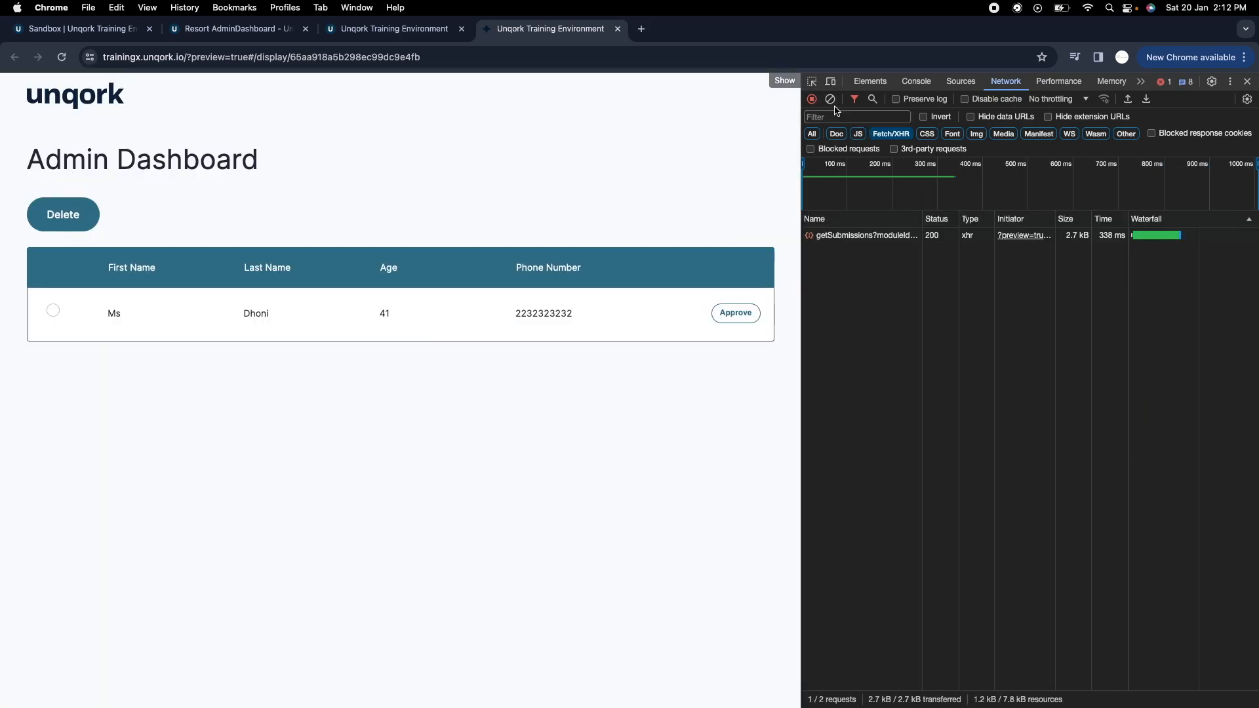
click(831, 100)
Approve the booking entry again and inspect the status in the update request's payload and returned rawData.
click(736, 314)
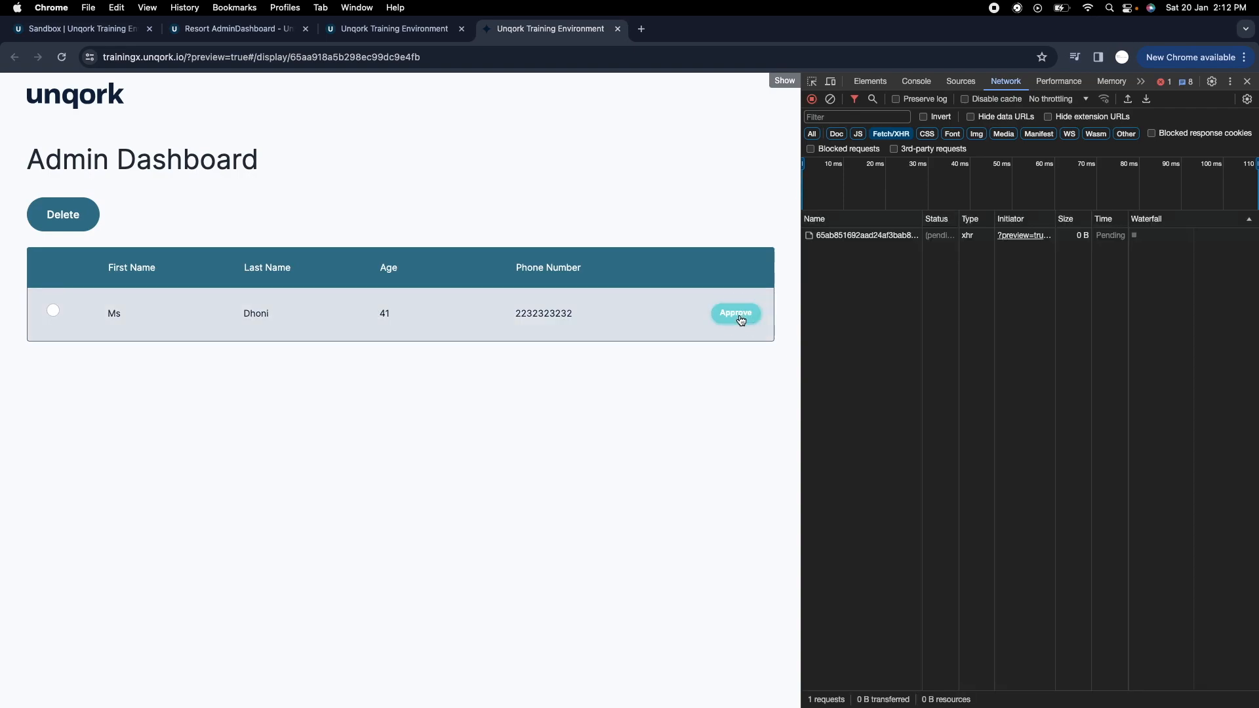
click(887, 236)
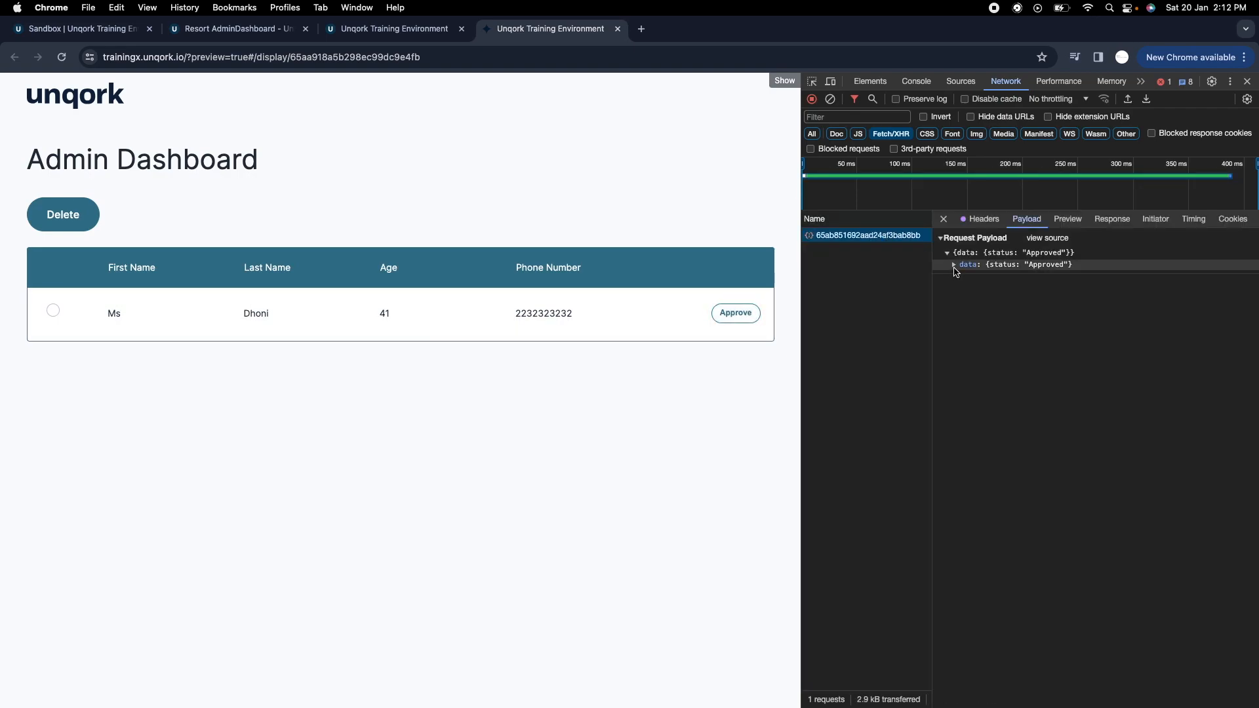
click(954, 266)
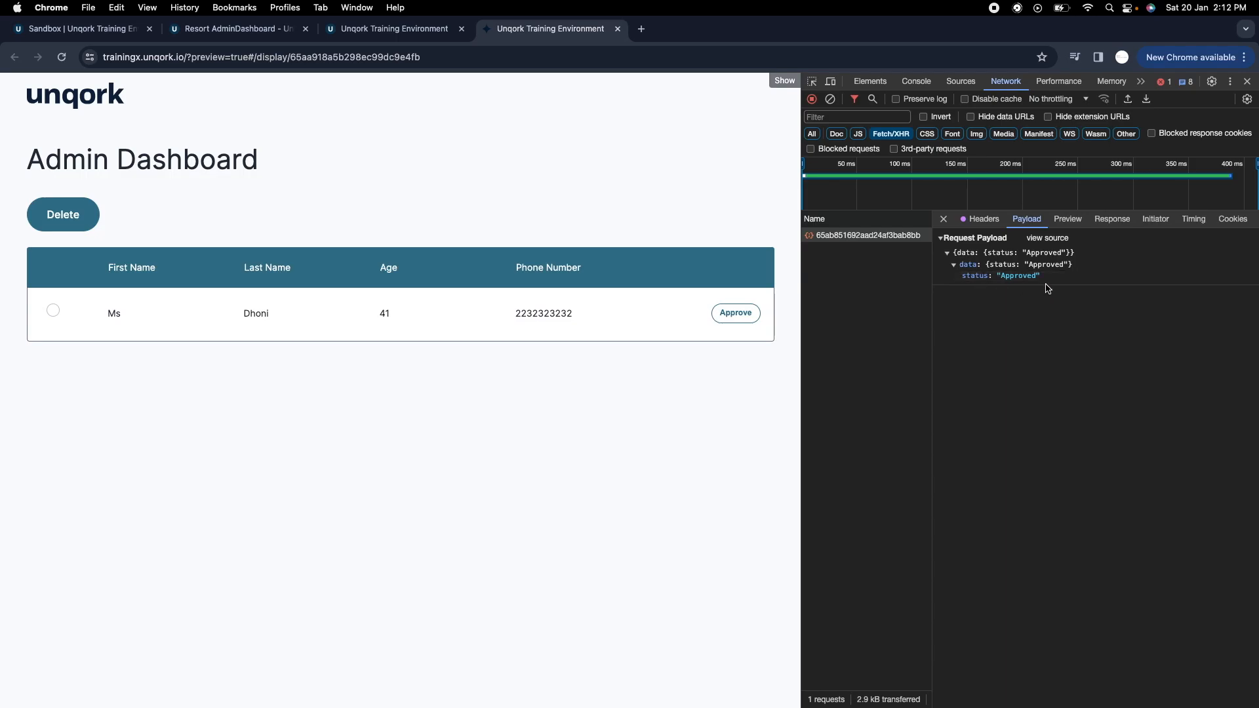
click(1068, 219)
click(979, 256)
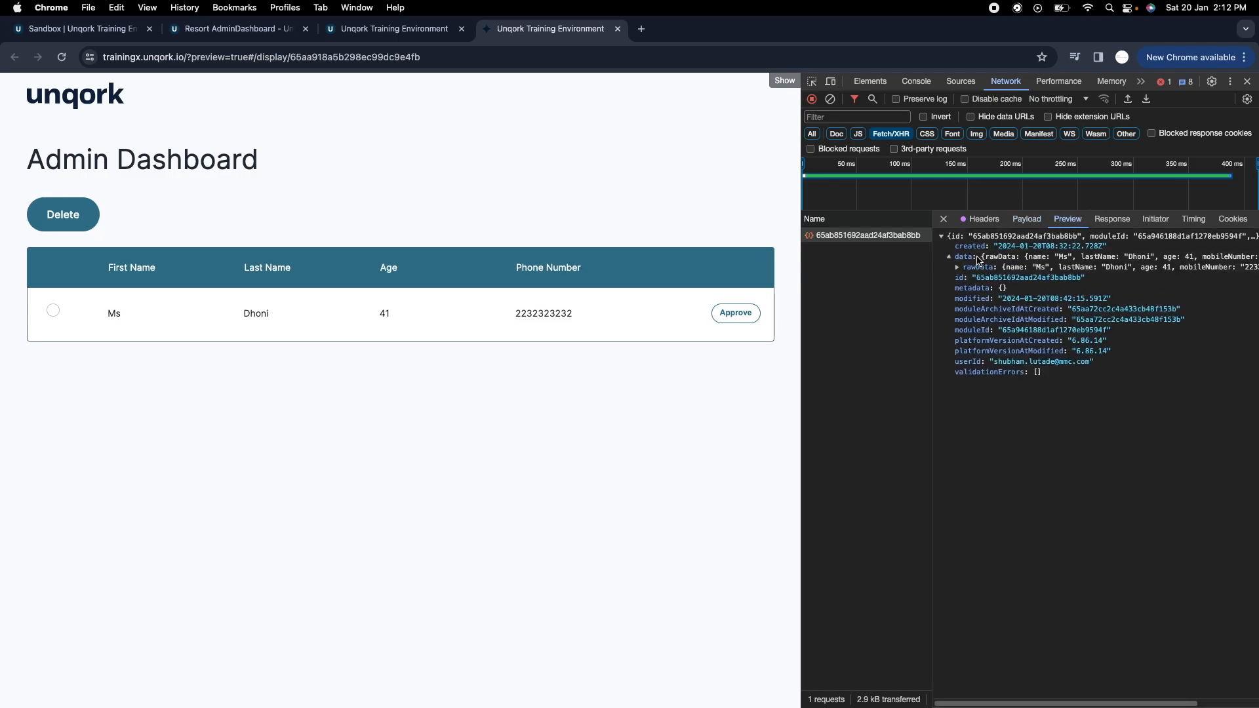
click(982, 267)
drag(971, 342, 1050, 342)
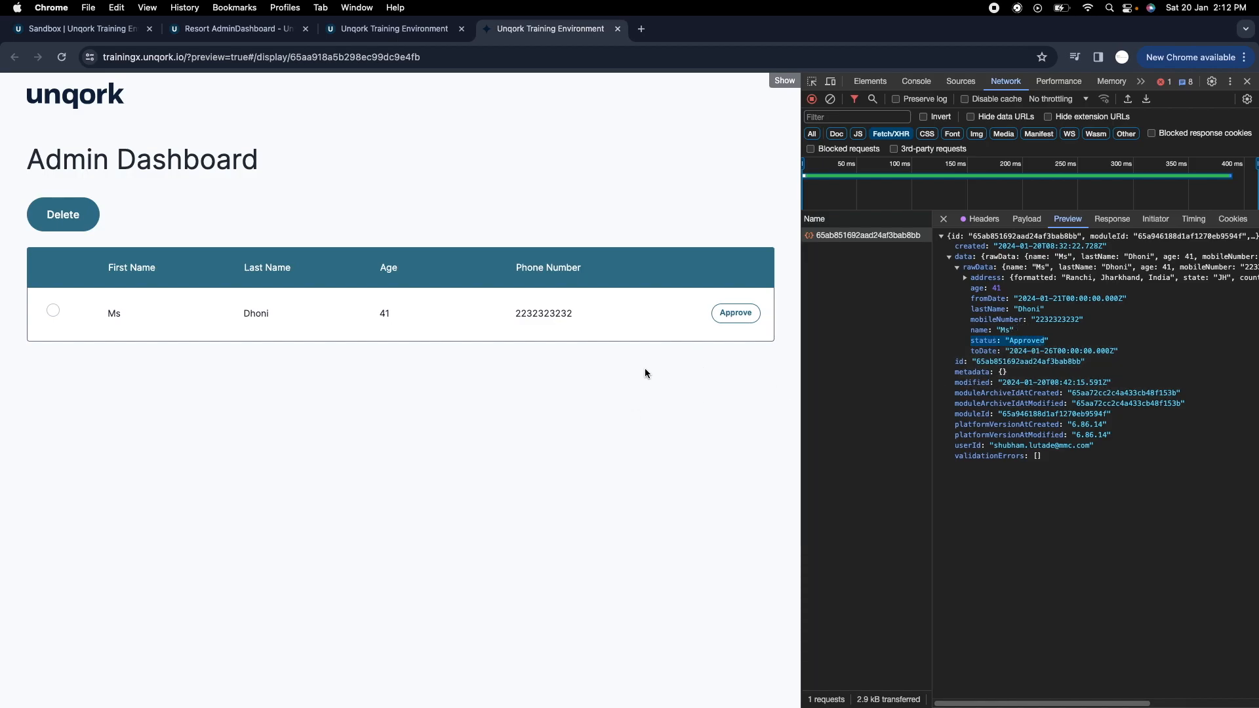
Reload the dashboard preview, clear the network log and narrow the developer tools to give the booking grid more width.
click(423, 332)
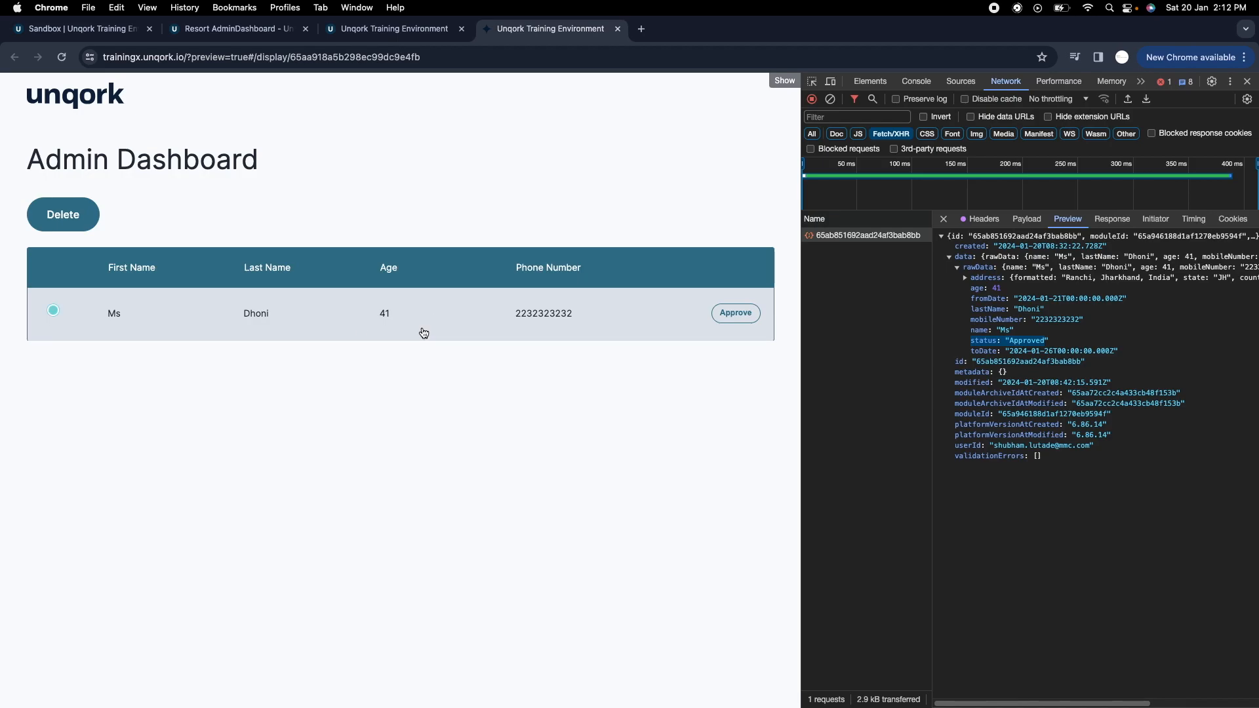
click(62, 64)
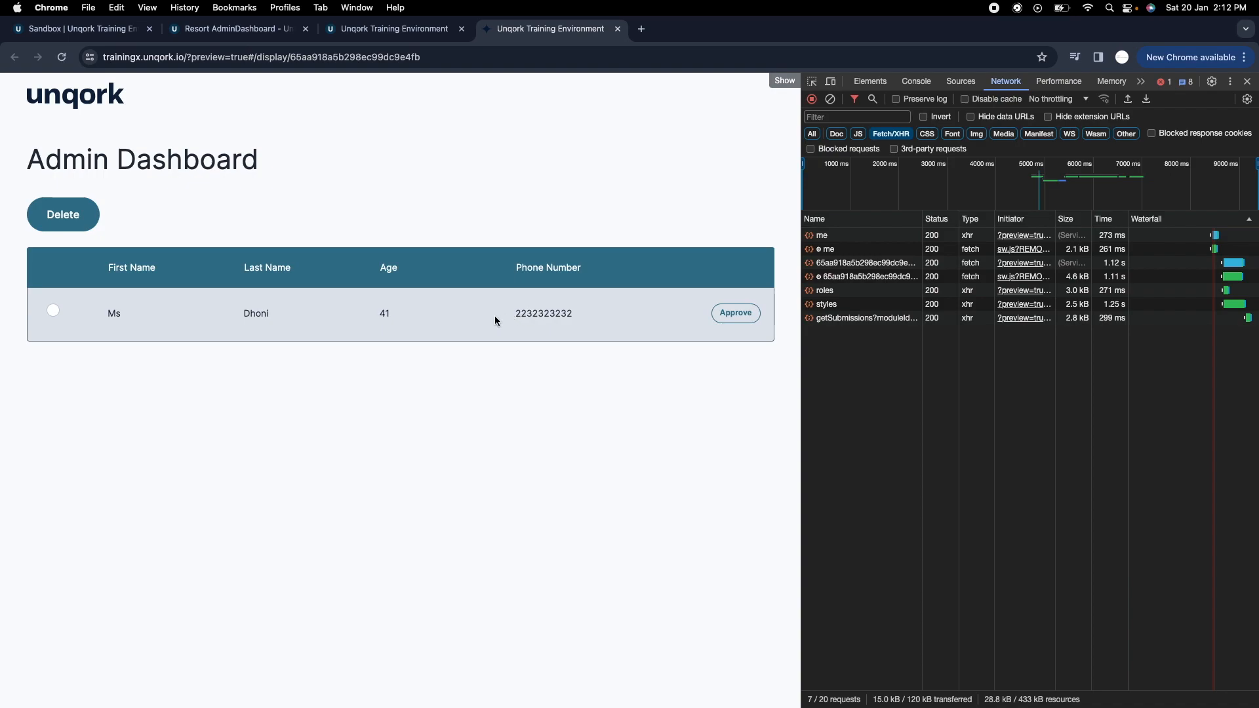
click(535, 414)
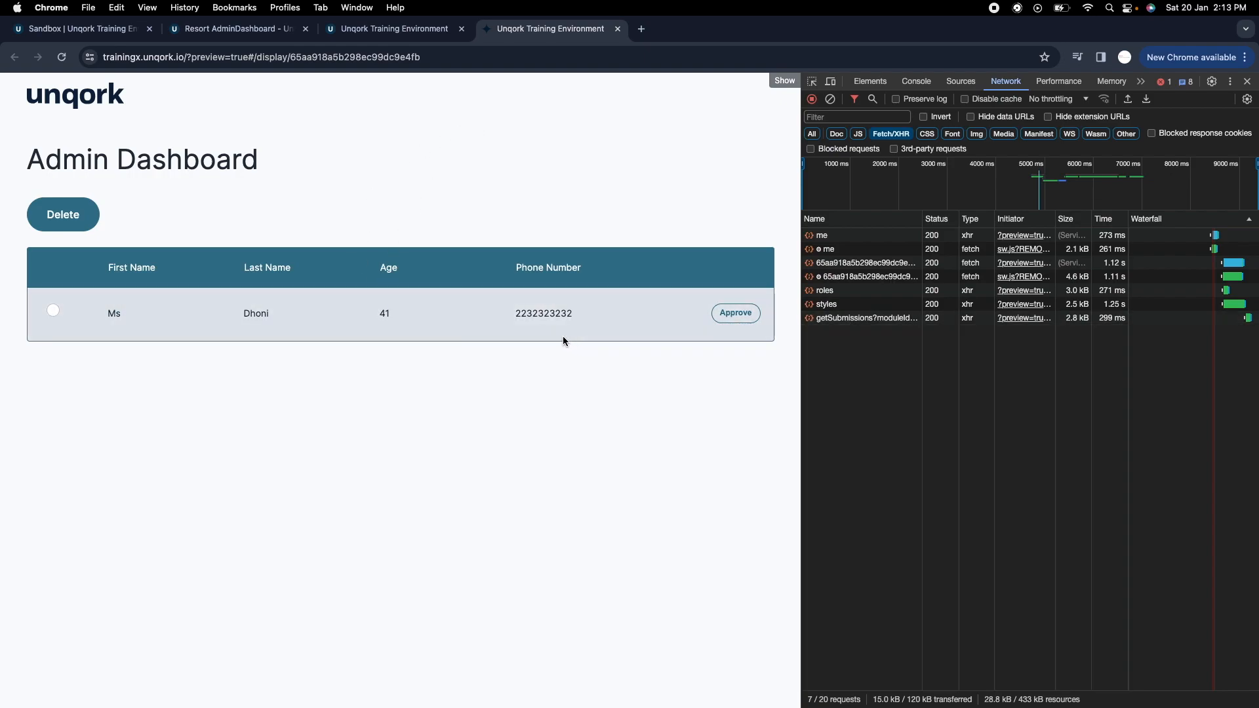
click(830, 99)
drag(801, 285, 938, 303)
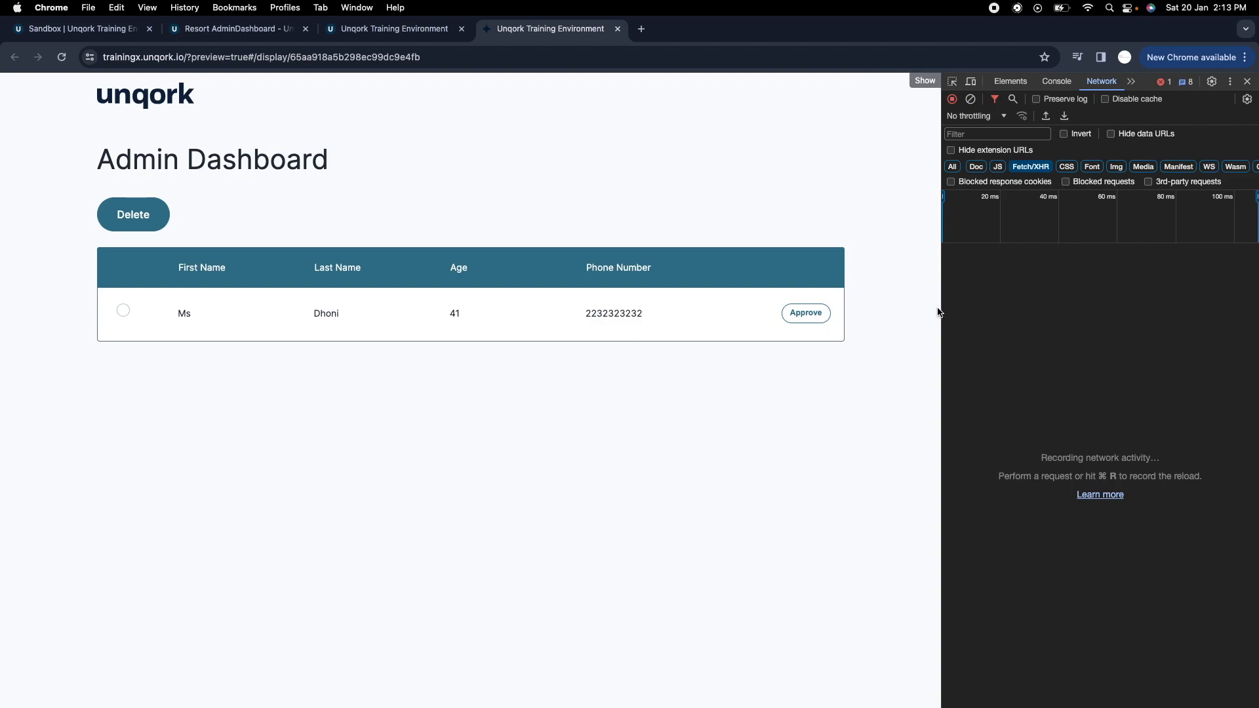
drag(944, 310, 1038, 315)
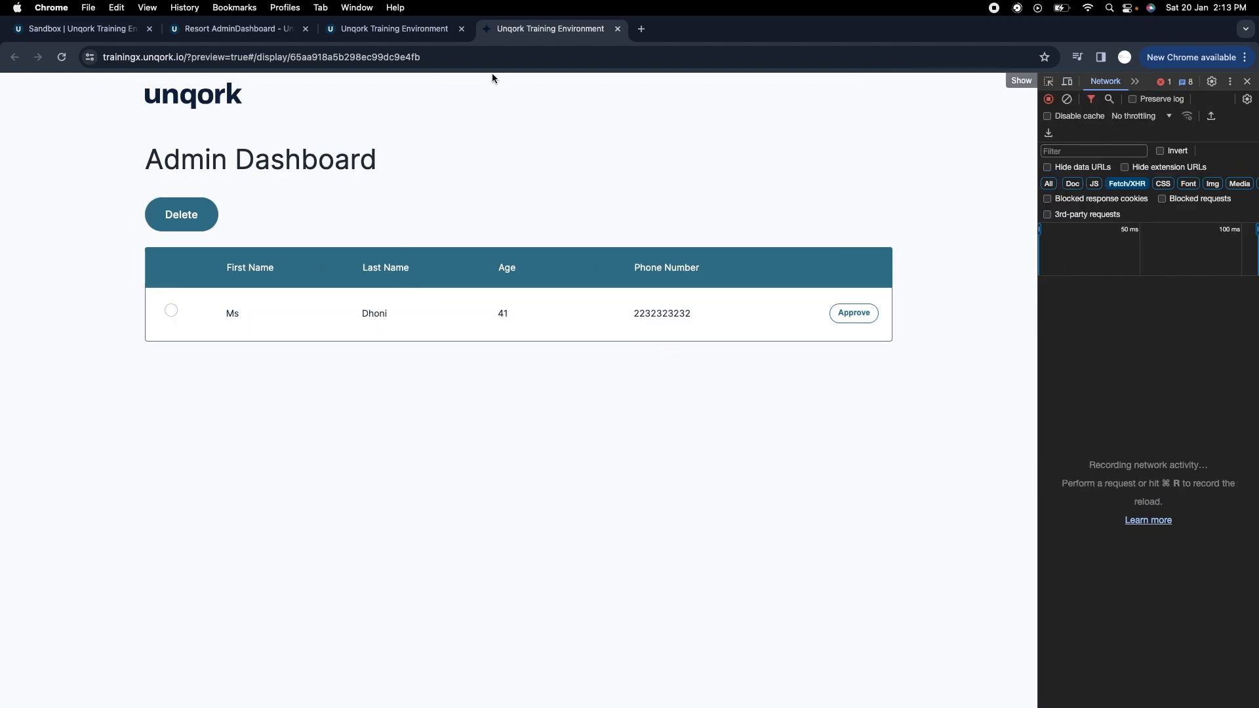